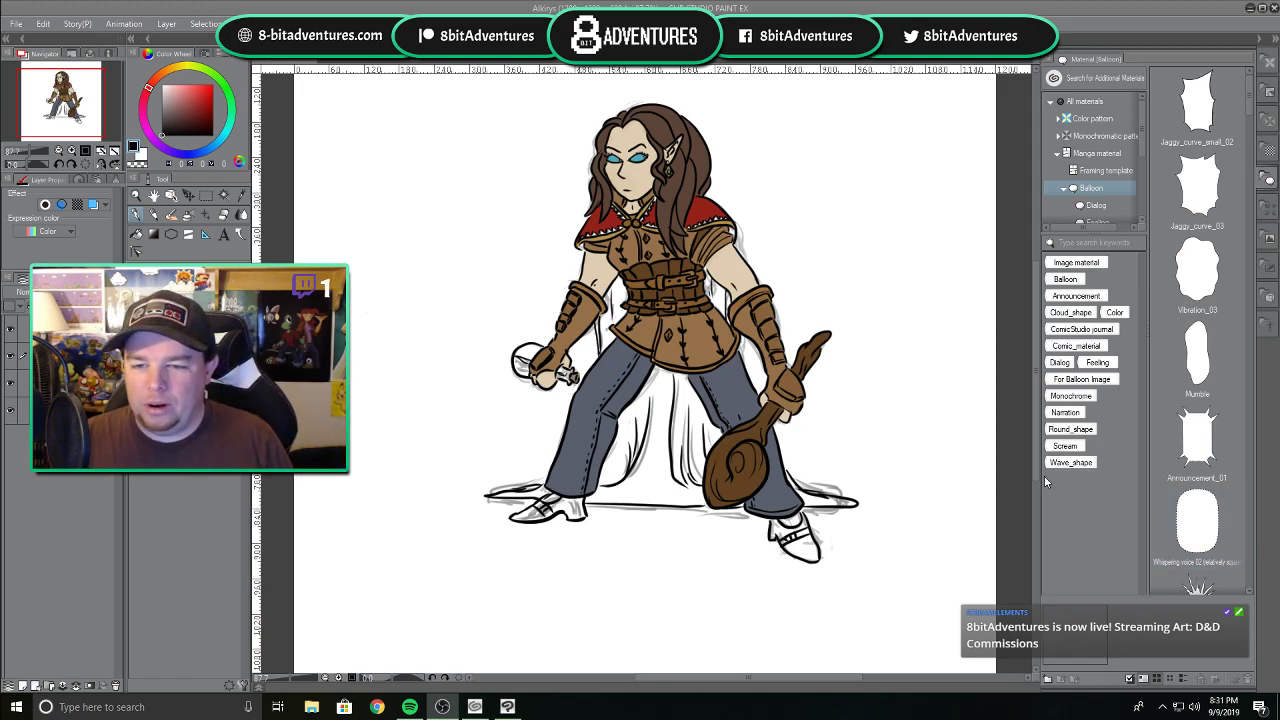
# Set the system playback volume to 52 and return to the drawing.
pyautogui.moveTo(1035, 471); pyautogui.dragTo(1042, 463)
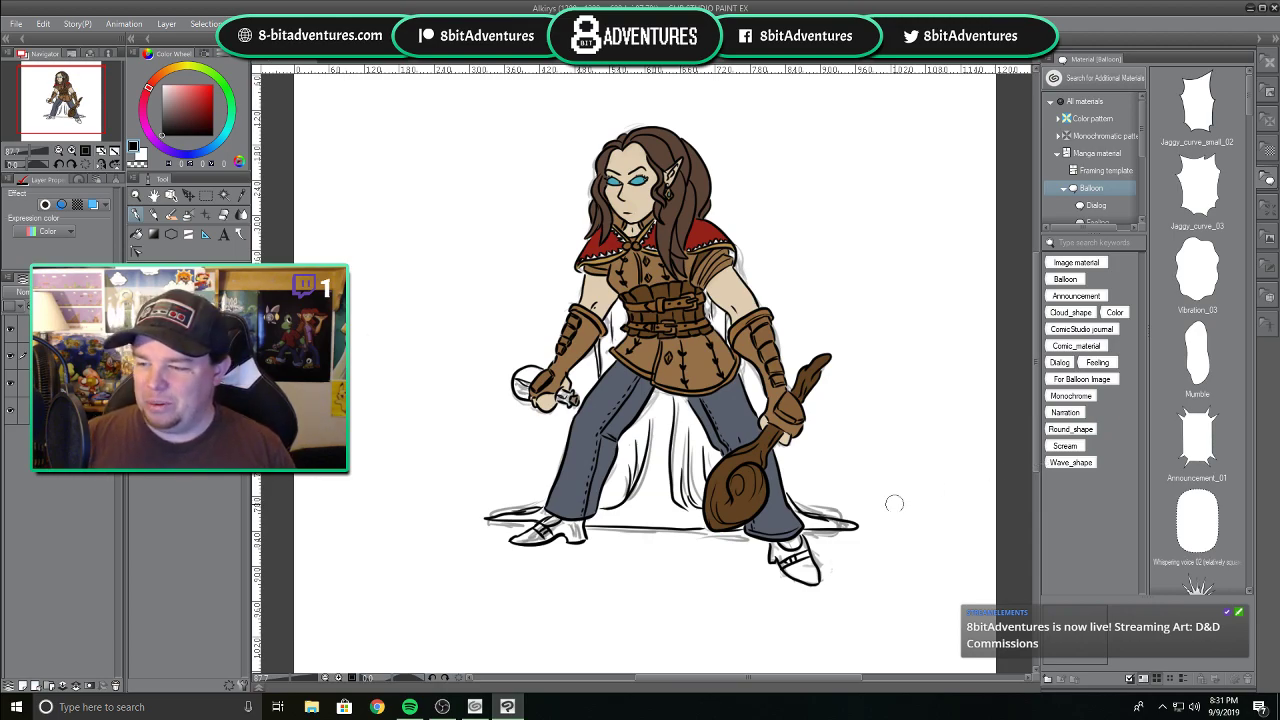
pyautogui.click(1195, 707)
pyautogui.moveTo(1240, 676); pyautogui.dragTo(1164, 683)
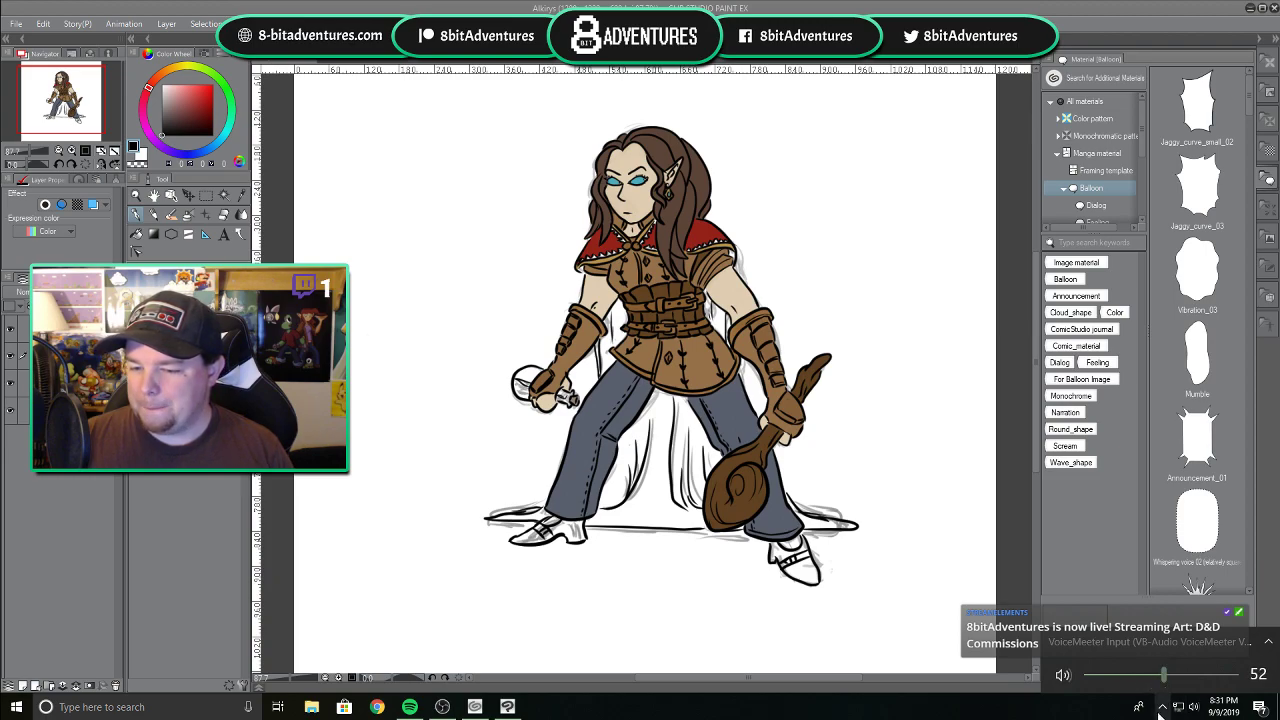
pyautogui.click(1115, 713)
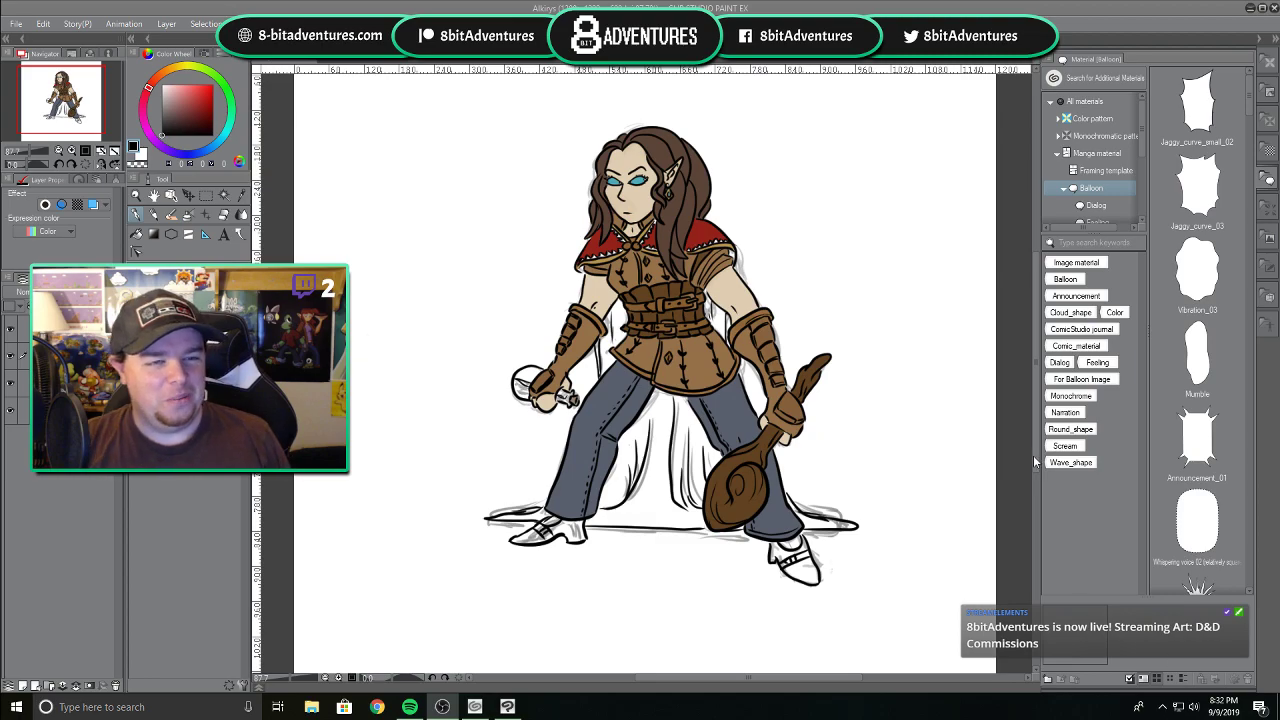
pyautogui.click(950, 5)
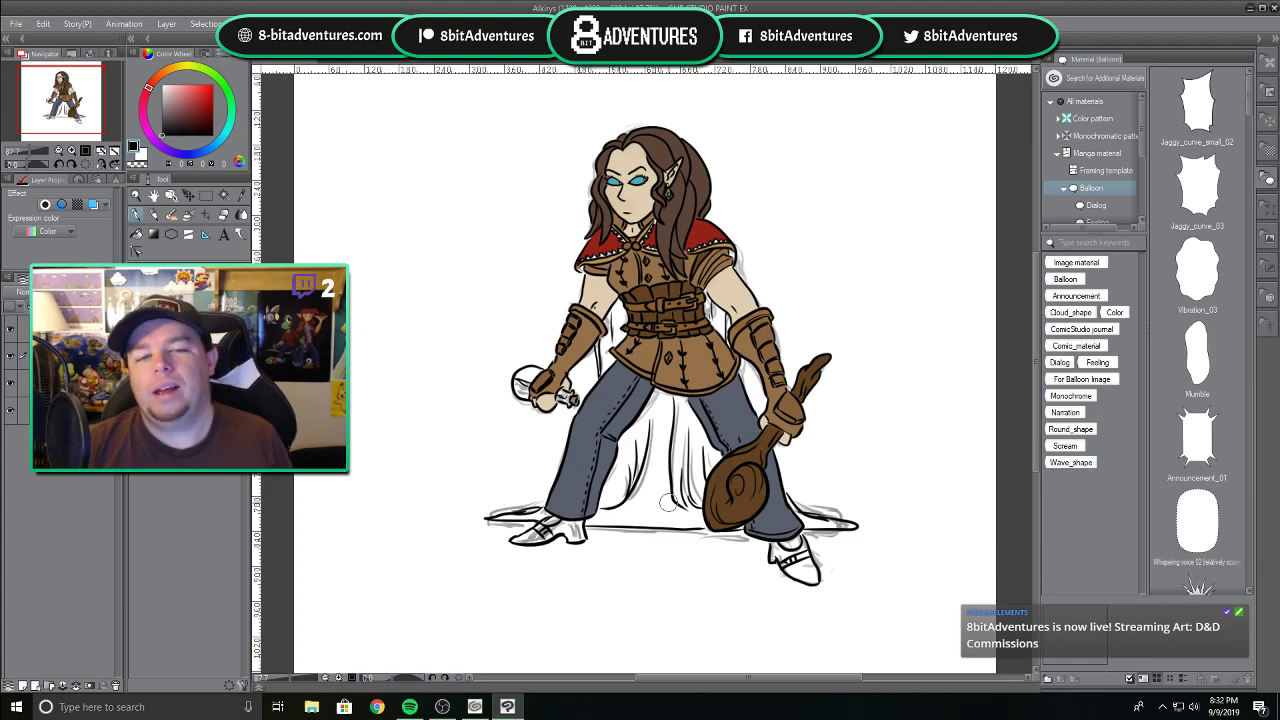
# Sample the red of the shoulder cape and darken it to a brightness of 40.
pyautogui.scroll(4, 668, 503)
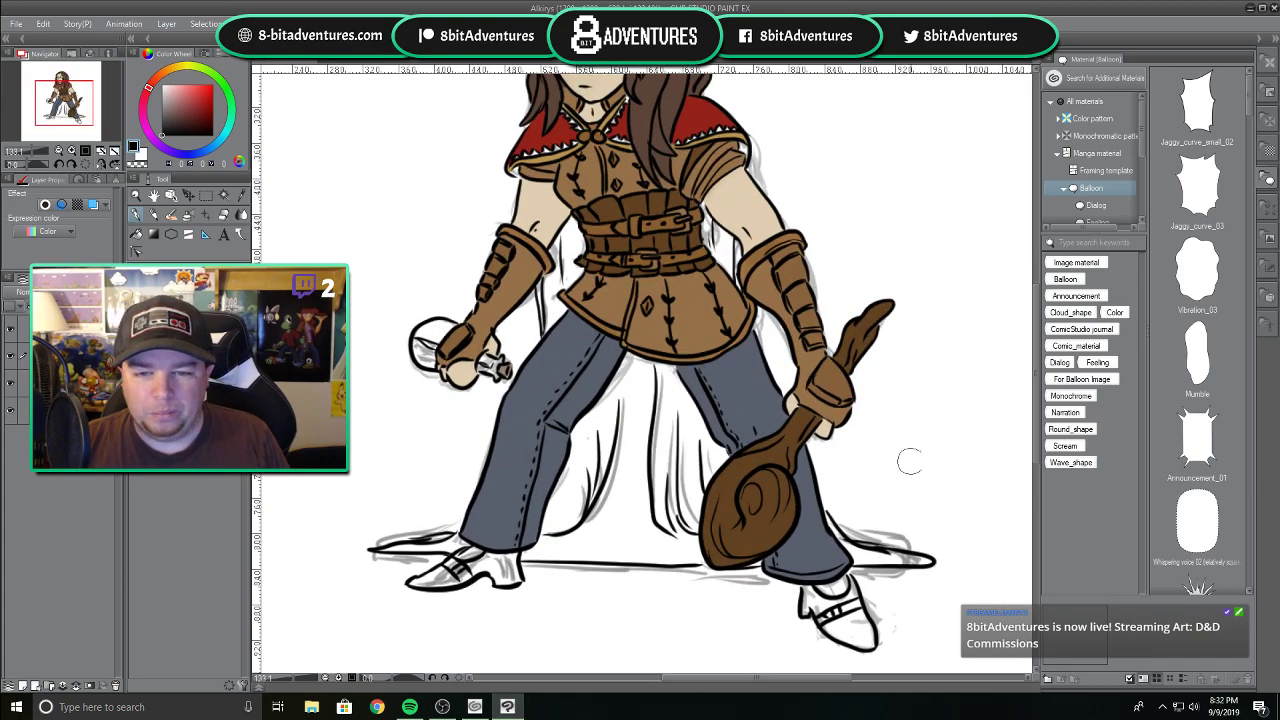
pyautogui.moveTo(1036, 373); pyautogui.dragTo(1031, 349)
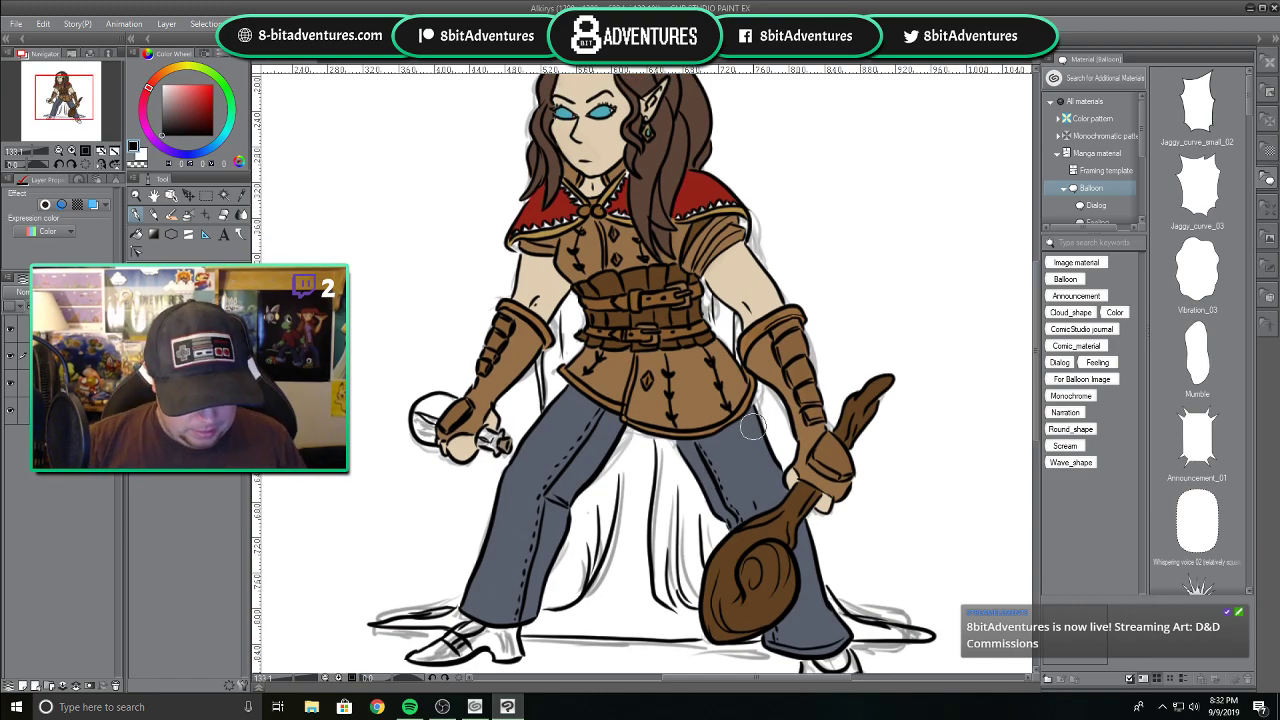
pyautogui.keyDown('alt'); pyautogui.click(714, 184); pyautogui.keyUp('alt')
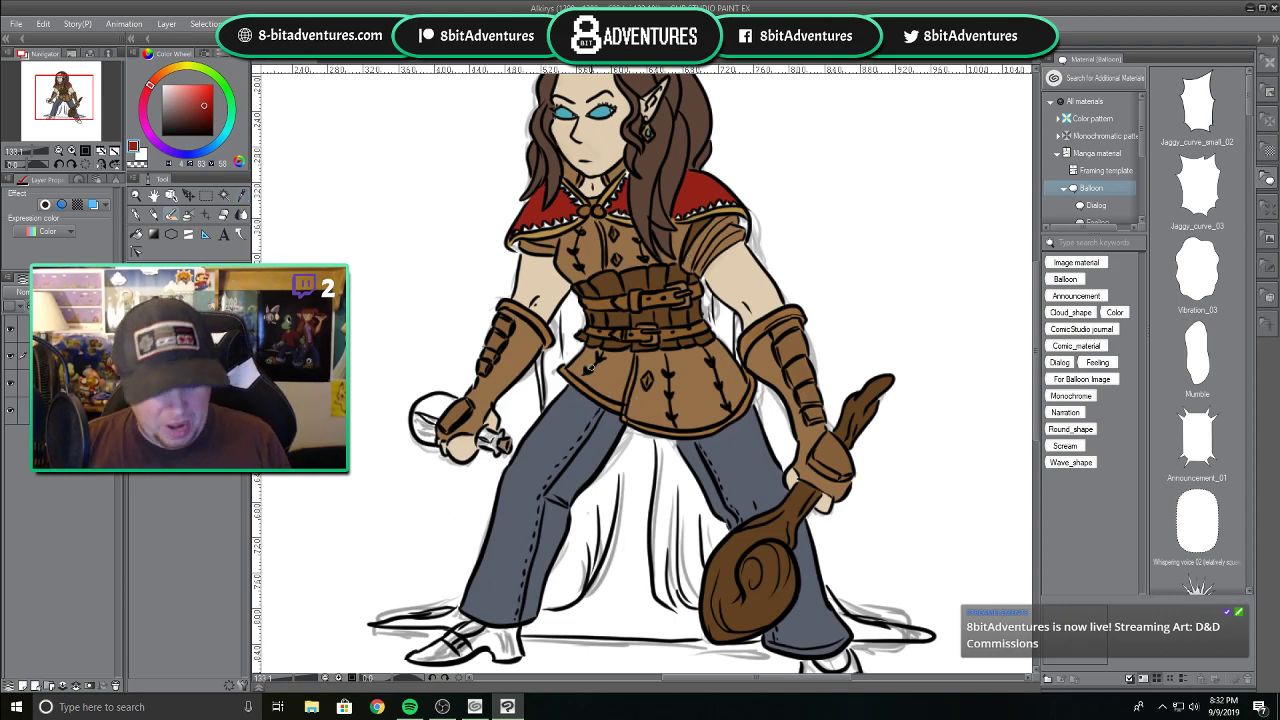
pyautogui.scroll(2, 730, 305)
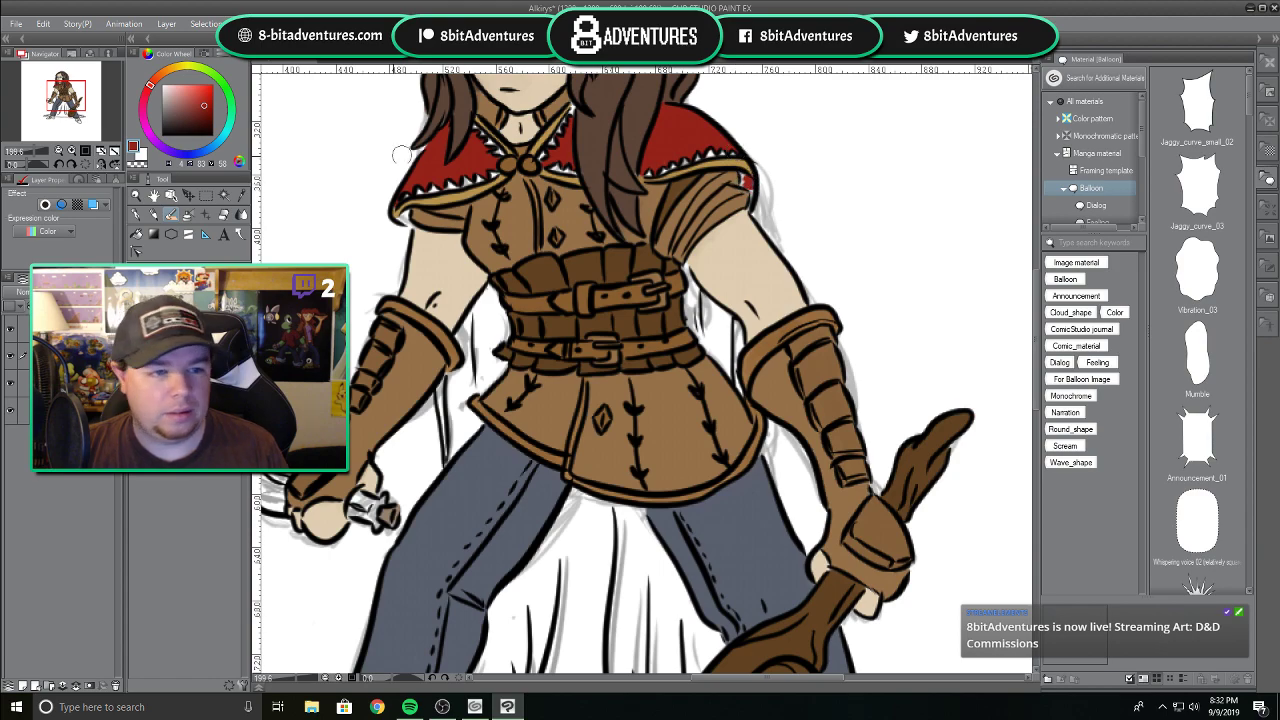
pyautogui.moveTo(205, 106); pyautogui.dragTo(204, 114)
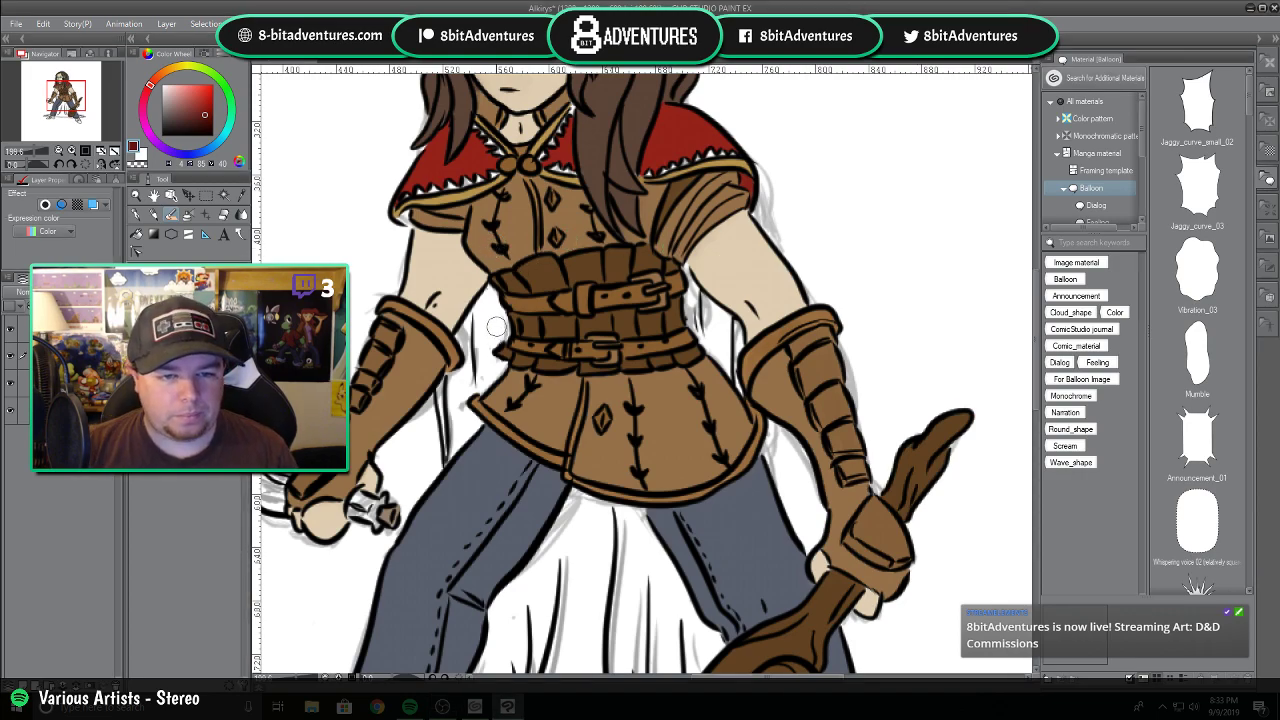
# Paint the cape area between the bottle-holding arm and the waist dark red, down to the top of the trousers.
pyautogui.moveTo(498, 310)
pyautogui.mouseDown()
pyautogui.moveTo(486, 342)
pyautogui.moveTo(500, 330)
pyautogui.moveTo(488, 285)
pyautogui.moveTo(473, 316)
pyautogui.moveTo(484, 295)
pyautogui.moveTo(485, 331)
pyautogui.moveTo(489, 287)
pyautogui.moveTo(474, 318)
pyautogui.moveTo(485, 290)
pyautogui.moveTo(491, 324)
pyautogui.moveTo(486, 288)
pyautogui.mouseUp()
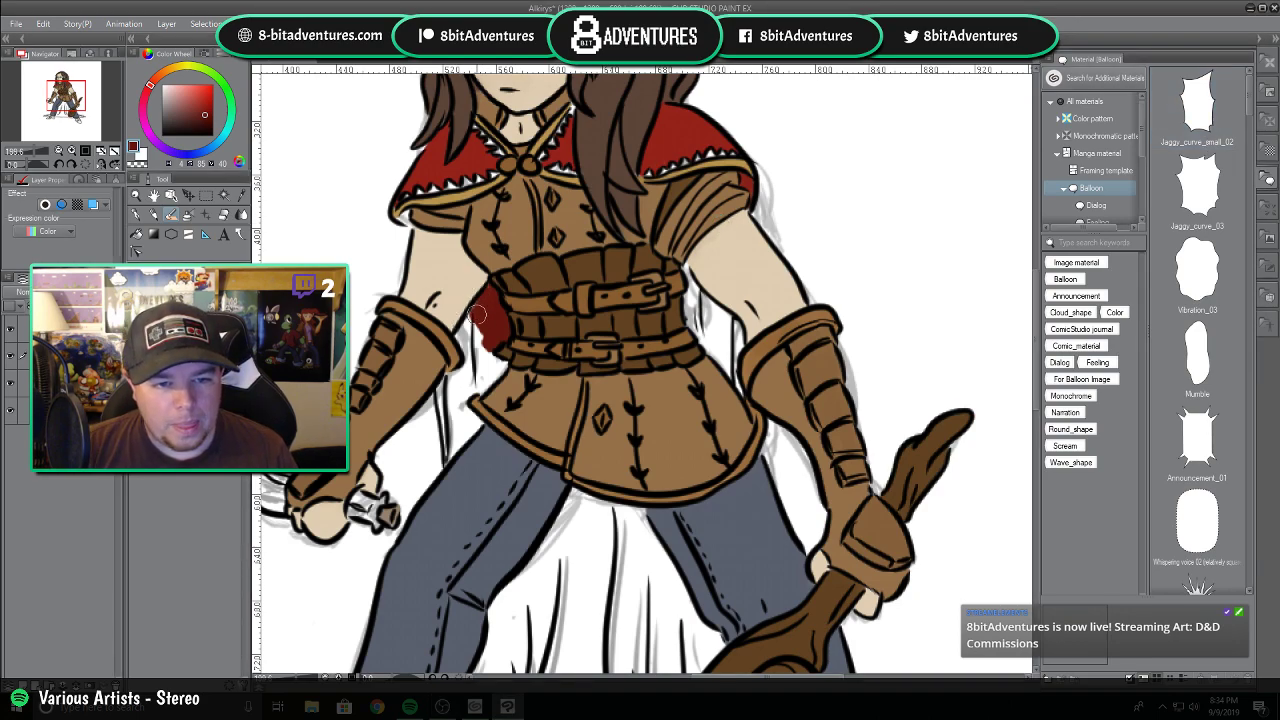
pyautogui.moveTo(486, 286)
pyautogui.mouseDown()
pyautogui.moveTo(479, 358)
pyautogui.moveTo(458, 335)
pyautogui.moveTo(487, 295)
pyautogui.mouseUp()
pyautogui.moveTo(478, 351)
pyautogui.mouseDown()
pyautogui.moveTo(485, 363)
pyautogui.moveTo(452, 386)
pyautogui.moveTo(479, 392)
pyautogui.moveTo(503, 364)
pyautogui.moveTo(481, 381)
pyautogui.mouseUp()
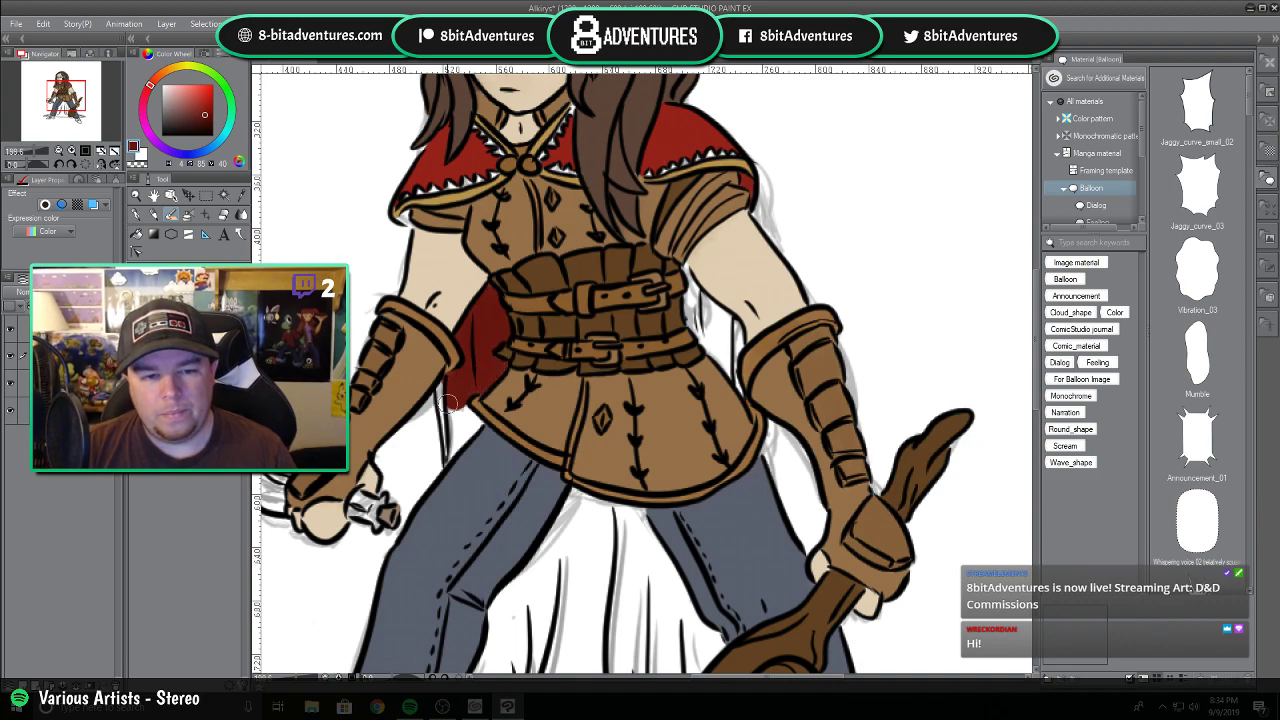
pyautogui.moveTo(442, 401); pyautogui.dragTo(446, 428)
pyautogui.moveTo(447, 457)
pyautogui.mouseDown()
pyautogui.moveTo(477, 424)
pyautogui.moveTo(469, 413)
pyautogui.moveTo(454, 427)
pyautogui.mouseUp()
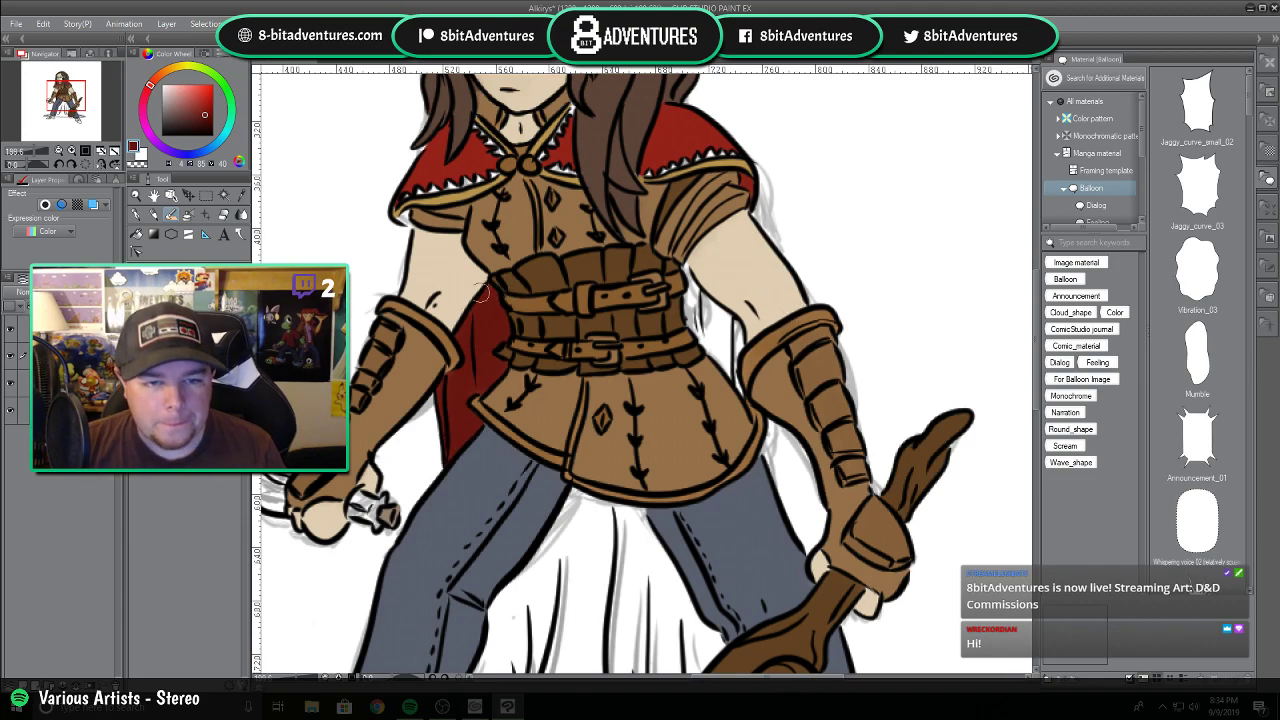
# Paint the cape gap between the waist and the club-holding arm dark red, and sample the arm's skin tone.
pyautogui.moveTo(690, 296); pyautogui.dragTo(692, 288)
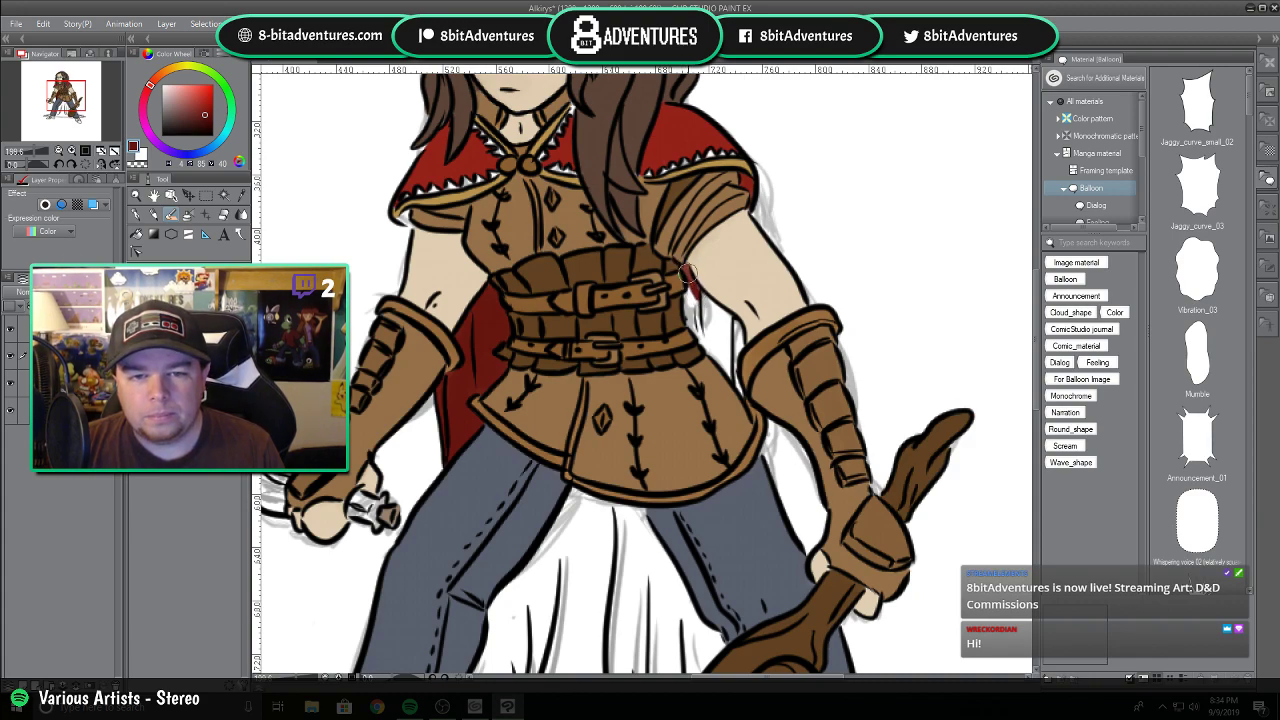
pyautogui.moveTo(700, 294)
pyautogui.mouseDown()
pyautogui.moveTo(711, 333)
pyautogui.moveTo(694, 297)
pyautogui.moveTo(689, 326)
pyautogui.moveTo(686, 305)
pyautogui.moveTo(731, 377)
pyautogui.moveTo(706, 311)
pyautogui.moveTo(726, 315)
pyautogui.moveTo(727, 354)
pyautogui.moveTo(686, 268)
pyautogui.mouseUp()
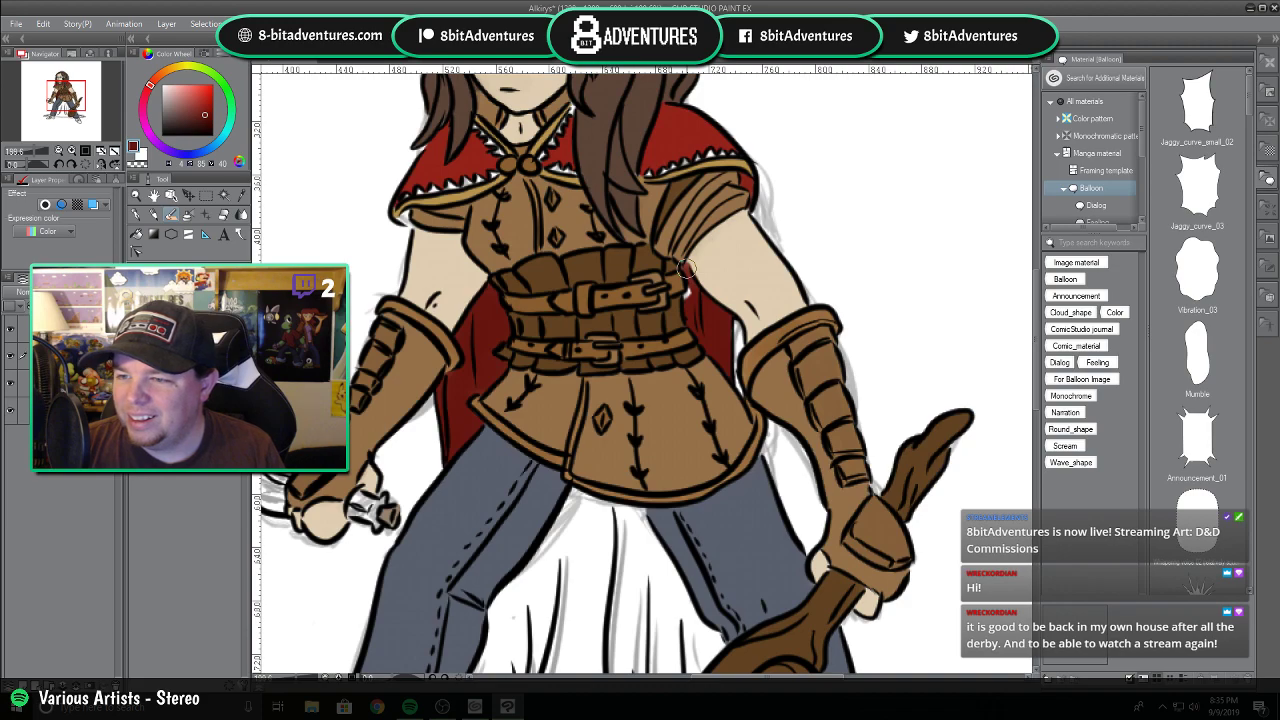
pyautogui.moveTo(683, 300); pyautogui.dragTo(687, 294)
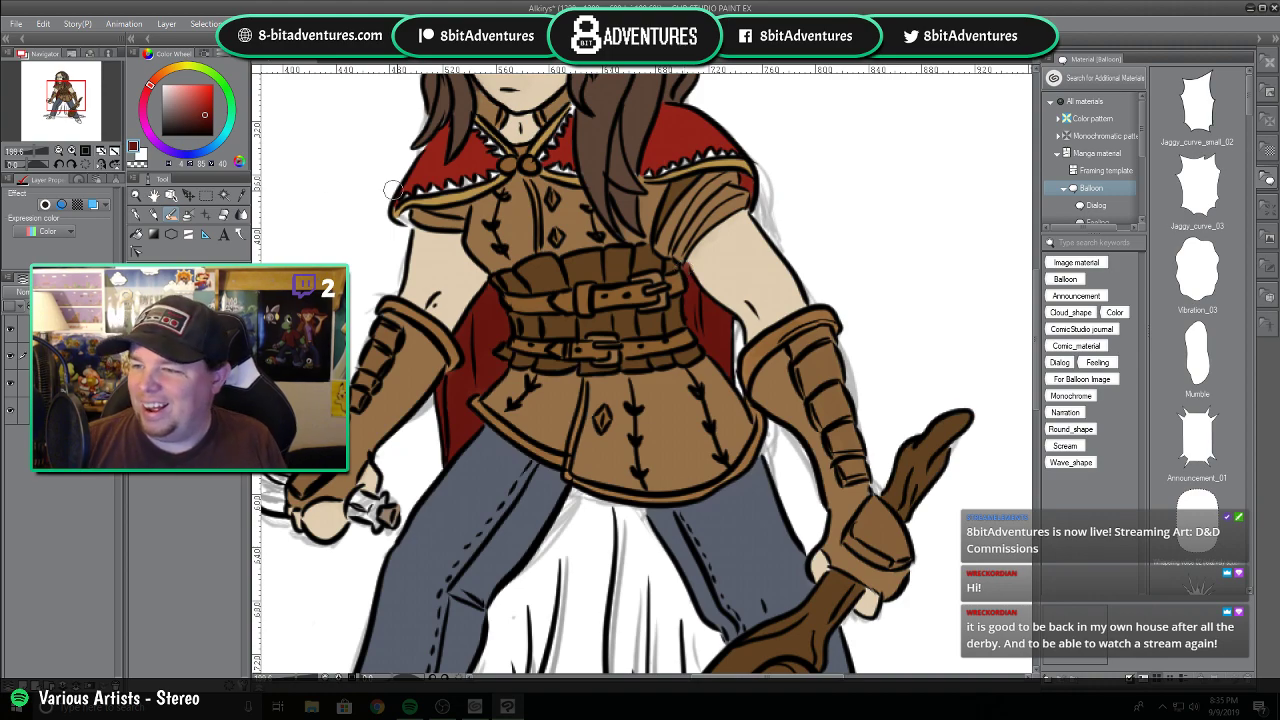
pyautogui.keyDown('alt'); pyautogui.click(733, 257); pyautogui.keyUp('alt')
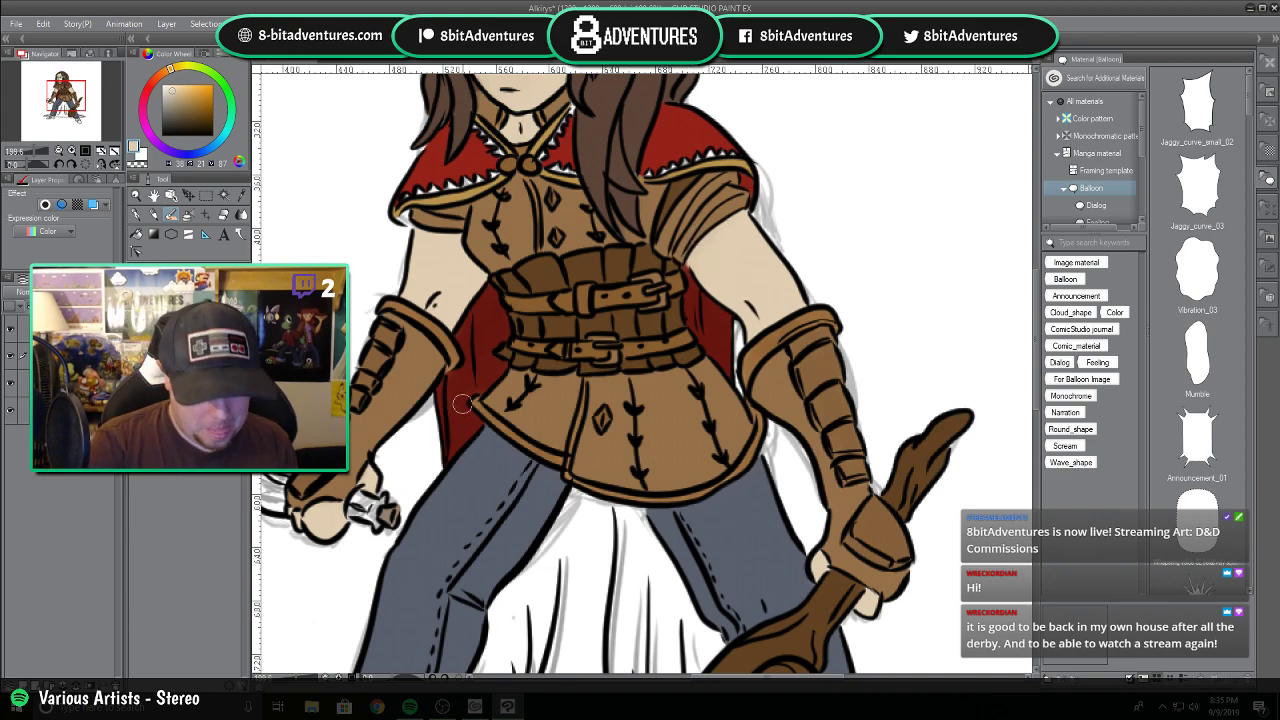
# Resample the dark red and fill the cape hanging between the two legs down to its hem.
pyautogui.keyDown('alt'); pyautogui.click(480, 345); pyautogui.keyUp('alt')
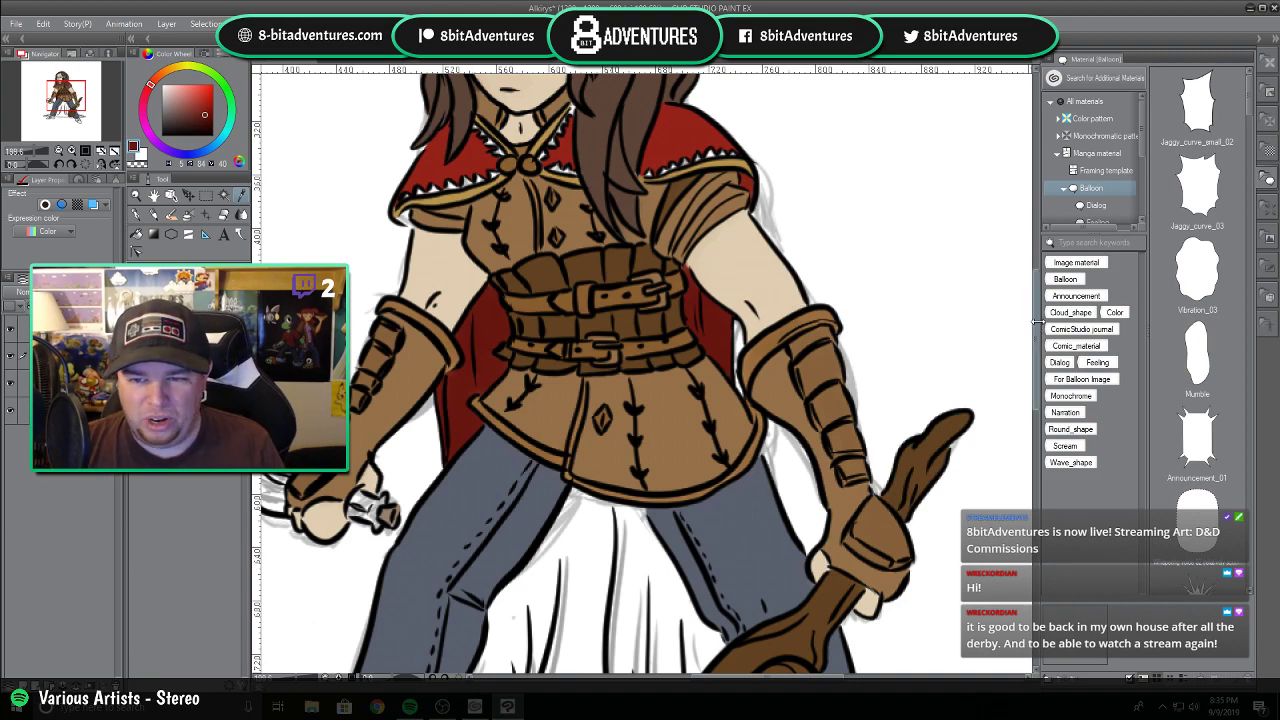
pyautogui.scroll(-4, 1037, 328)
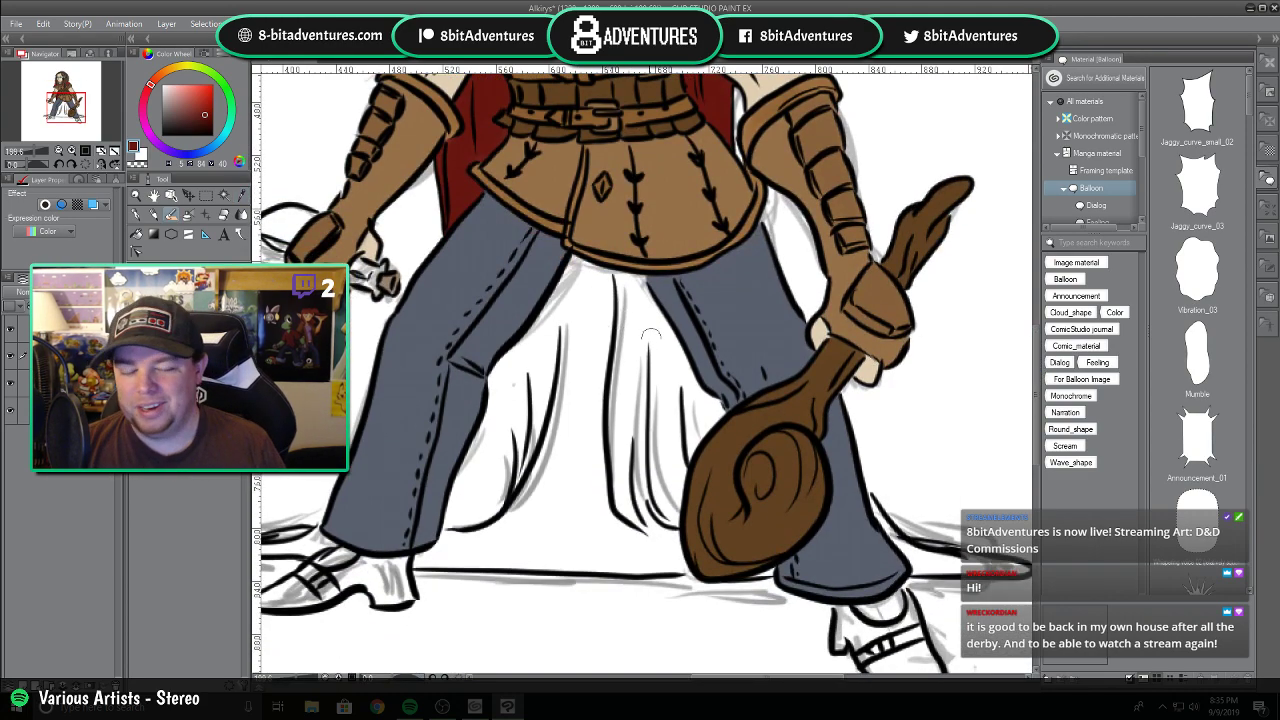
pyautogui.moveTo(645, 366)
pyautogui.mouseDown()
pyautogui.moveTo(639, 397)
pyautogui.moveTo(640, 347)
pyautogui.moveTo(640, 413)
pyautogui.moveTo(640, 339)
pyautogui.moveTo(639, 420)
pyautogui.moveTo(640, 341)
pyautogui.moveTo(629, 415)
pyautogui.moveTo(627, 333)
pyautogui.moveTo(616, 497)
pyautogui.moveTo(638, 525)
pyautogui.moveTo(623, 445)
pyautogui.moveTo(644, 415)
pyautogui.moveTo(641, 516)
pyautogui.moveTo(654, 533)
pyautogui.moveTo(661, 515)
pyautogui.moveTo(673, 535)
pyautogui.moveTo(680, 456)
pyautogui.mouseUp()
pyautogui.moveTo(677, 508)
pyautogui.mouseDown()
pyautogui.moveTo(679, 437)
pyautogui.moveTo(669, 462)
pyautogui.moveTo(654, 452)
pyautogui.moveTo(654, 424)
pyautogui.moveTo(677, 420)
pyautogui.moveTo(677, 344)
pyautogui.moveTo(701, 312)
pyautogui.moveTo(667, 335)
pyautogui.moveTo(680, 377)
pyautogui.moveTo(642, 275)
pyautogui.moveTo(653, 338)
pyautogui.moveTo(637, 292)
pyautogui.moveTo(648, 339)
pyautogui.moveTo(633, 331)
pyautogui.moveTo(633, 306)
pyautogui.moveTo(618, 376)
pyautogui.moveTo(631, 287)
pyautogui.mouseUp()
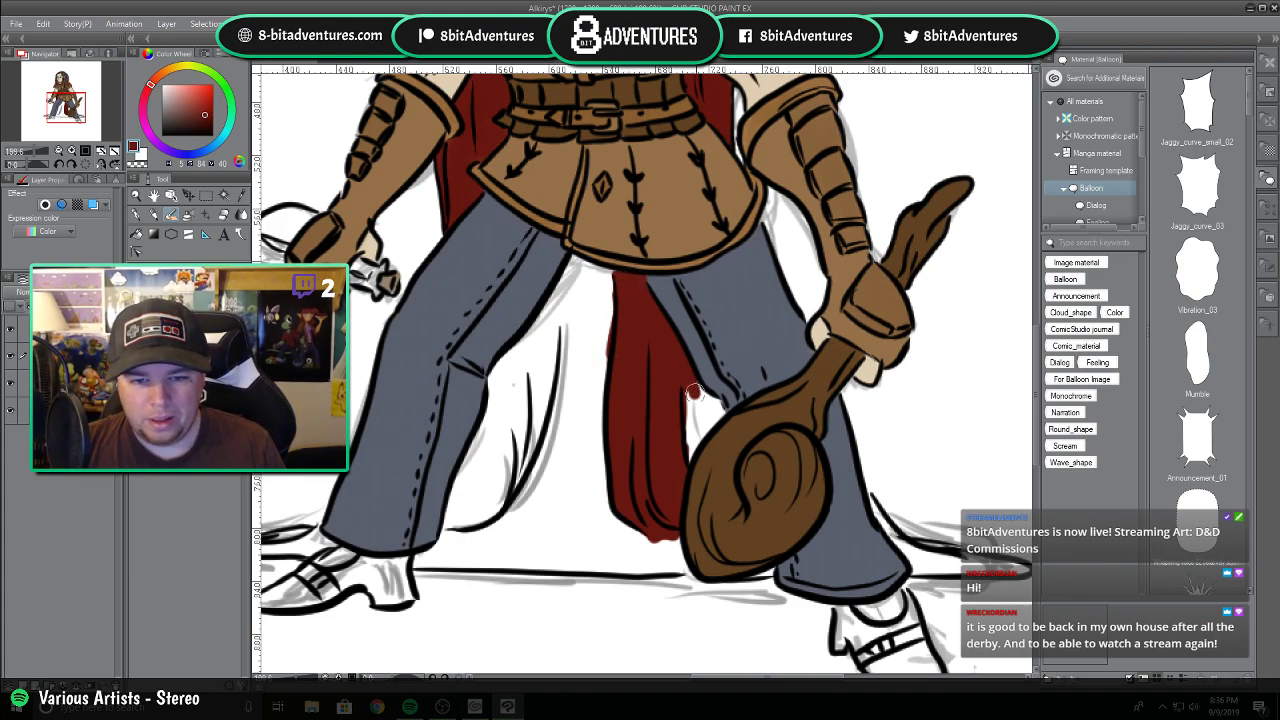
pyautogui.moveTo(696, 398); pyautogui.dragTo(716, 402)
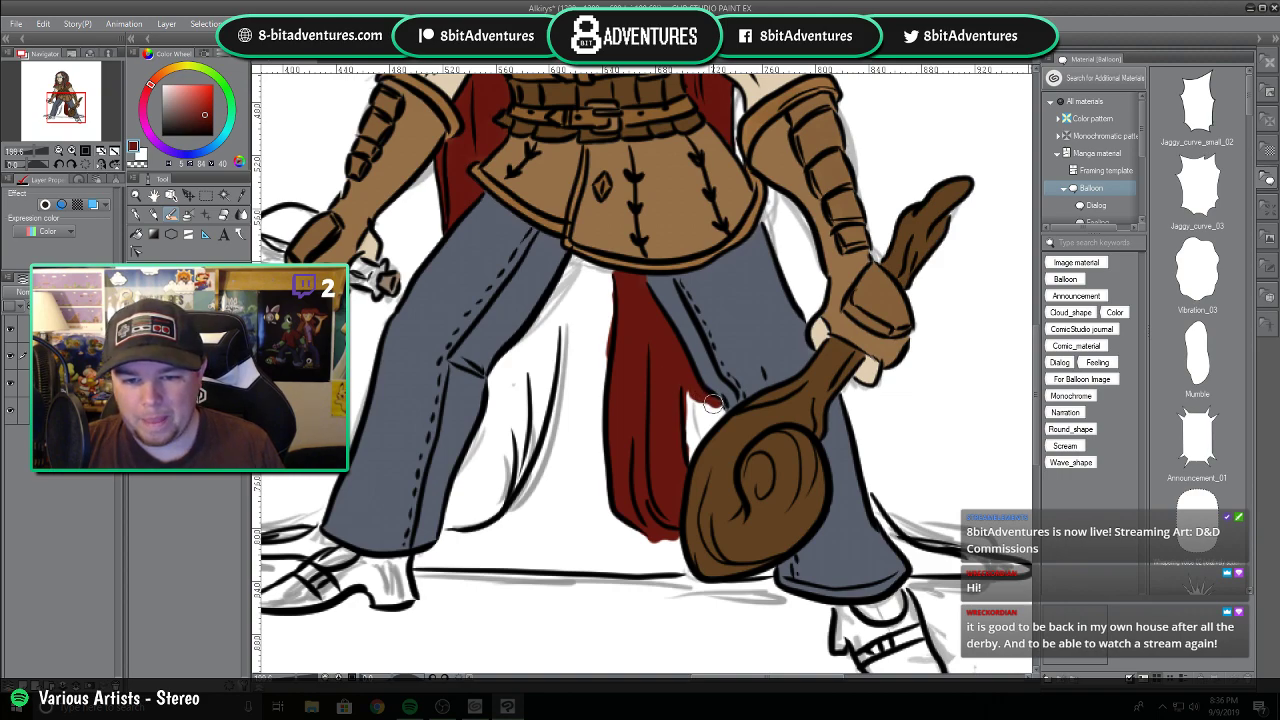
pyautogui.moveTo(724, 413)
pyautogui.mouseDown()
pyautogui.moveTo(690, 460)
pyautogui.moveTo(713, 413)
pyautogui.moveTo(686, 451)
pyautogui.moveTo(709, 408)
pyautogui.mouseUp()
pyautogui.moveTo(666, 532)
pyautogui.mouseDown()
pyautogui.moveTo(686, 568)
pyautogui.moveTo(664, 569)
pyautogui.moveTo(654, 518)
pyautogui.moveTo(597, 505)
pyautogui.moveTo(612, 515)
pyautogui.moveTo(592, 538)
pyautogui.moveTo(652, 562)
pyautogui.moveTo(522, 561)
pyautogui.moveTo(573, 546)
pyautogui.moveTo(503, 506)
pyautogui.moveTo(603, 486)
pyautogui.moveTo(601, 462)
pyautogui.moveTo(526, 402)
pyautogui.moveTo(569, 391)
pyautogui.moveTo(602, 359)
pyautogui.moveTo(560, 340)
pyautogui.moveTo(630, 268)
pyautogui.moveTo(561, 330)
pyautogui.moveTo(592, 322)
pyautogui.moveTo(549, 370)
pyautogui.moveTo(525, 382)
pyautogui.moveTo(524, 365)
pyautogui.moveTo(572, 258)
pyautogui.moveTo(597, 266)
pyautogui.moveTo(582, 243)
pyautogui.moveTo(605, 288)
pyautogui.moveTo(594, 279)
pyautogui.moveTo(589, 268)
pyautogui.moveTo(610, 274)
pyautogui.moveTo(597, 270)
pyautogui.moveTo(590, 314)
pyautogui.mouseUp()
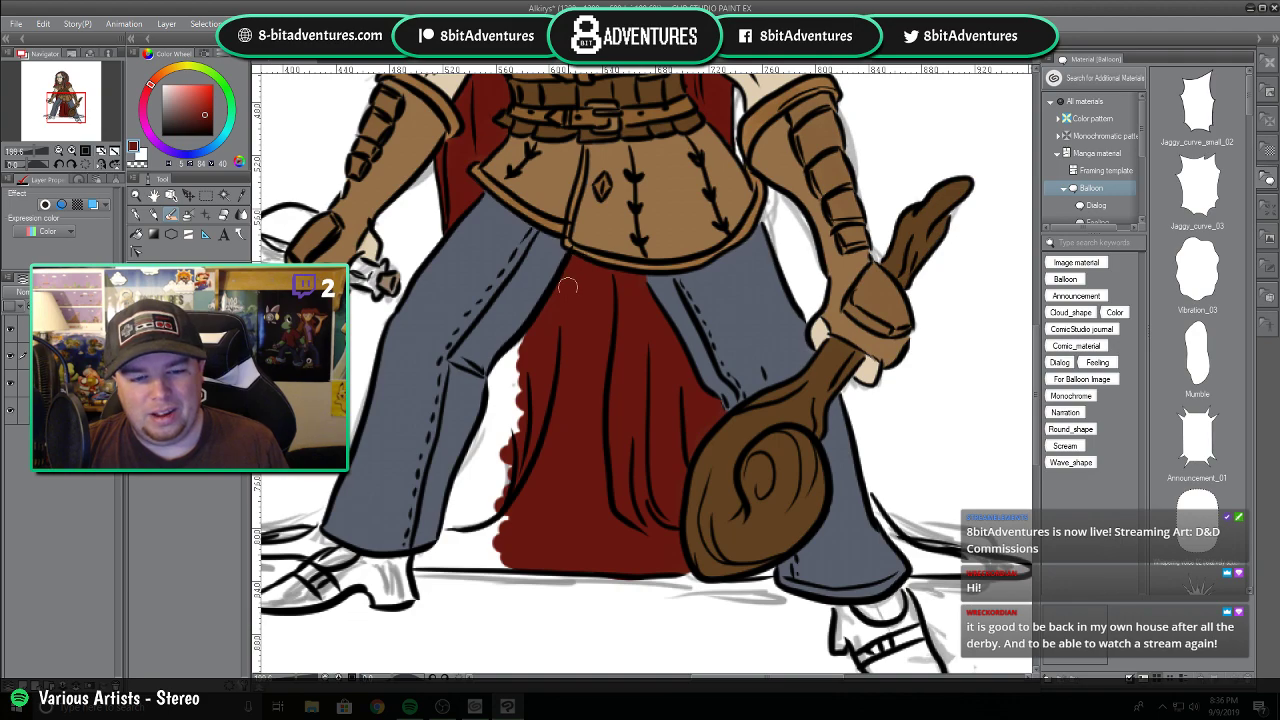
pyautogui.moveTo(530, 338)
pyautogui.mouseDown()
pyautogui.moveTo(494, 375)
pyautogui.moveTo(493, 403)
pyautogui.moveTo(518, 363)
pyautogui.moveTo(527, 388)
pyautogui.moveTo(491, 430)
pyautogui.moveTo(489, 416)
pyautogui.moveTo(442, 544)
pyautogui.moveTo(481, 553)
pyautogui.moveTo(466, 549)
pyautogui.moveTo(512, 531)
pyautogui.moveTo(476, 479)
pyautogui.moveTo(465, 533)
pyautogui.moveTo(481, 488)
pyautogui.moveTo(427, 539)
pyautogui.moveTo(525, 560)
pyautogui.moveTo(441, 546)
pyautogui.mouseUp()
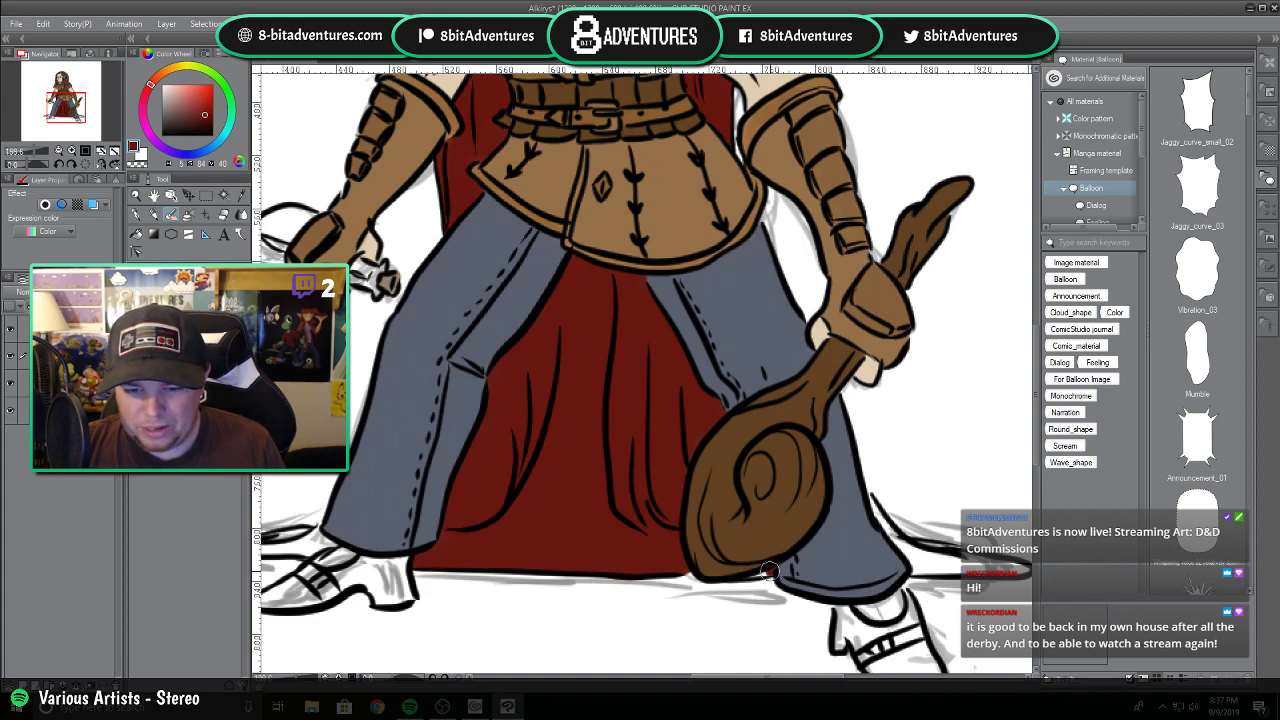
# Paint the cape's trailing ends on the ground outside both legs dark red.
pyautogui.moveTo(870, 500)
pyautogui.mouseDown()
pyautogui.moveTo(914, 575)
pyautogui.moveTo(937, 566)
pyautogui.moveTo(921, 552)
pyautogui.mouseUp()
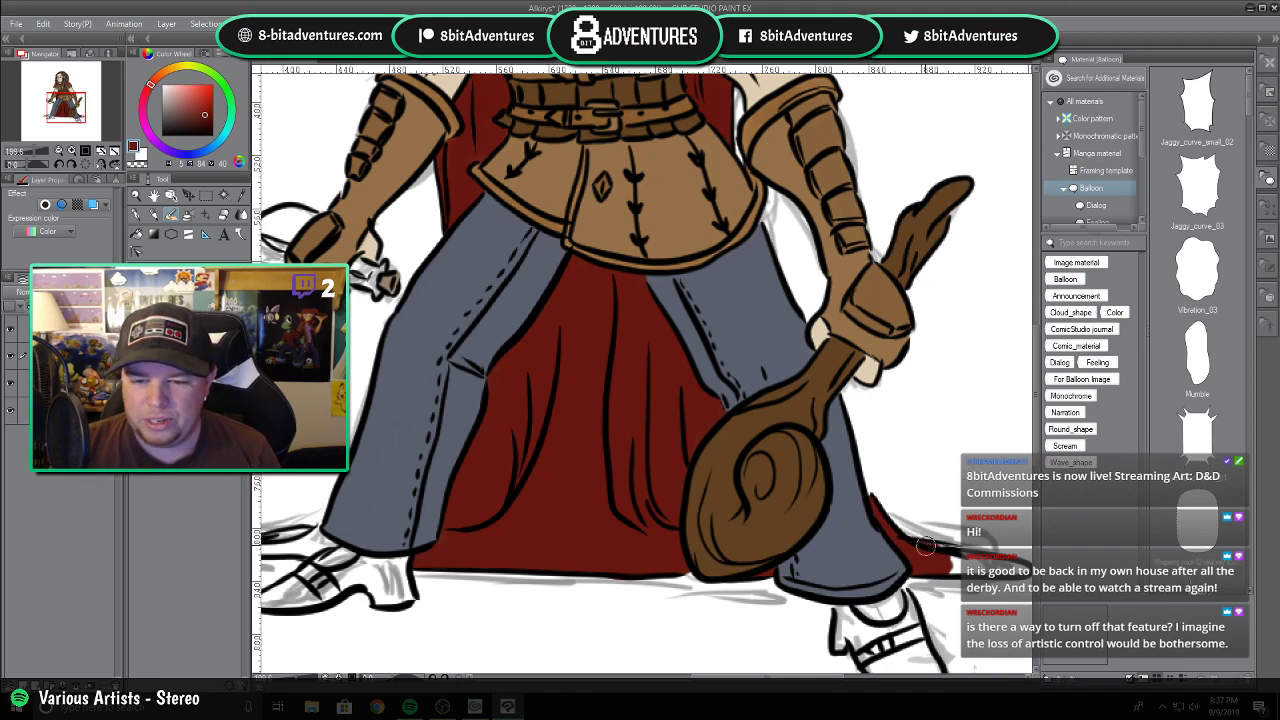
pyautogui.moveTo(943, 549); pyautogui.dragTo(976, 561)
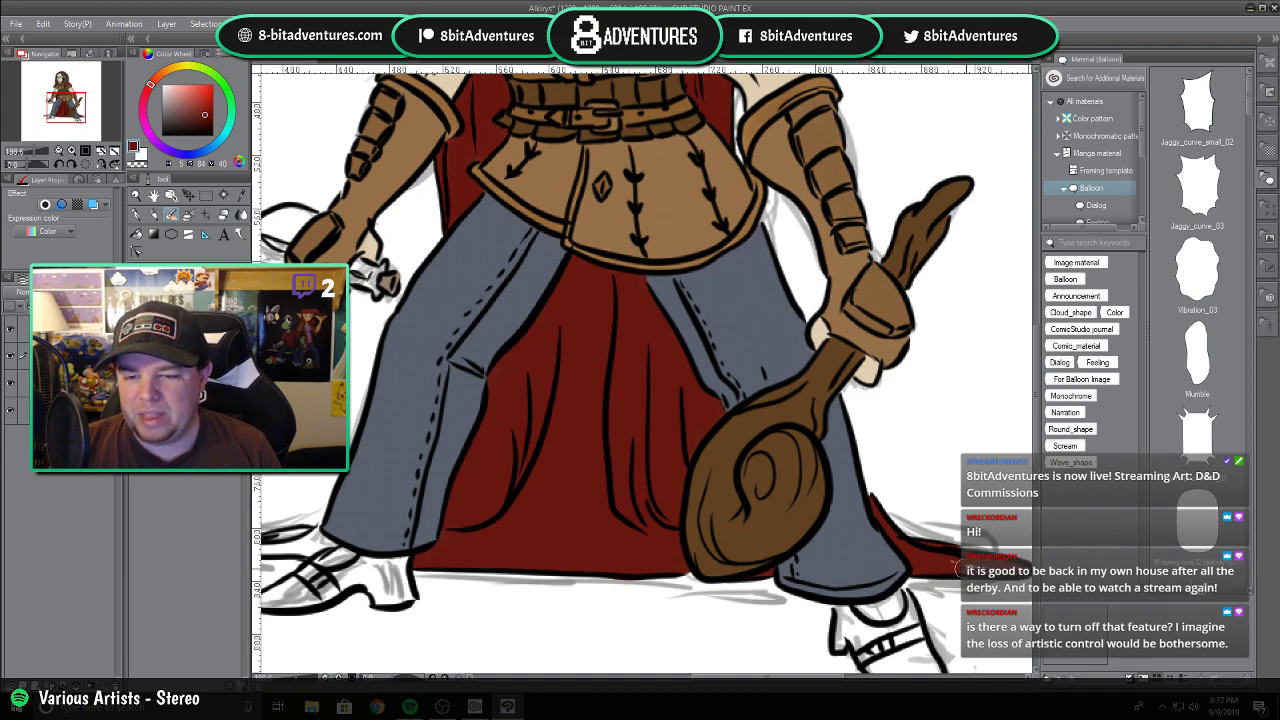
pyautogui.moveTo(793, 679); pyautogui.dragTo(752, 679)
pyautogui.moveTo(507, 551)
pyautogui.mouseDown()
pyautogui.moveTo(505, 536)
pyautogui.moveTo(401, 552)
pyautogui.moveTo(532, 543)
pyautogui.moveTo(519, 535)
pyautogui.mouseUp()
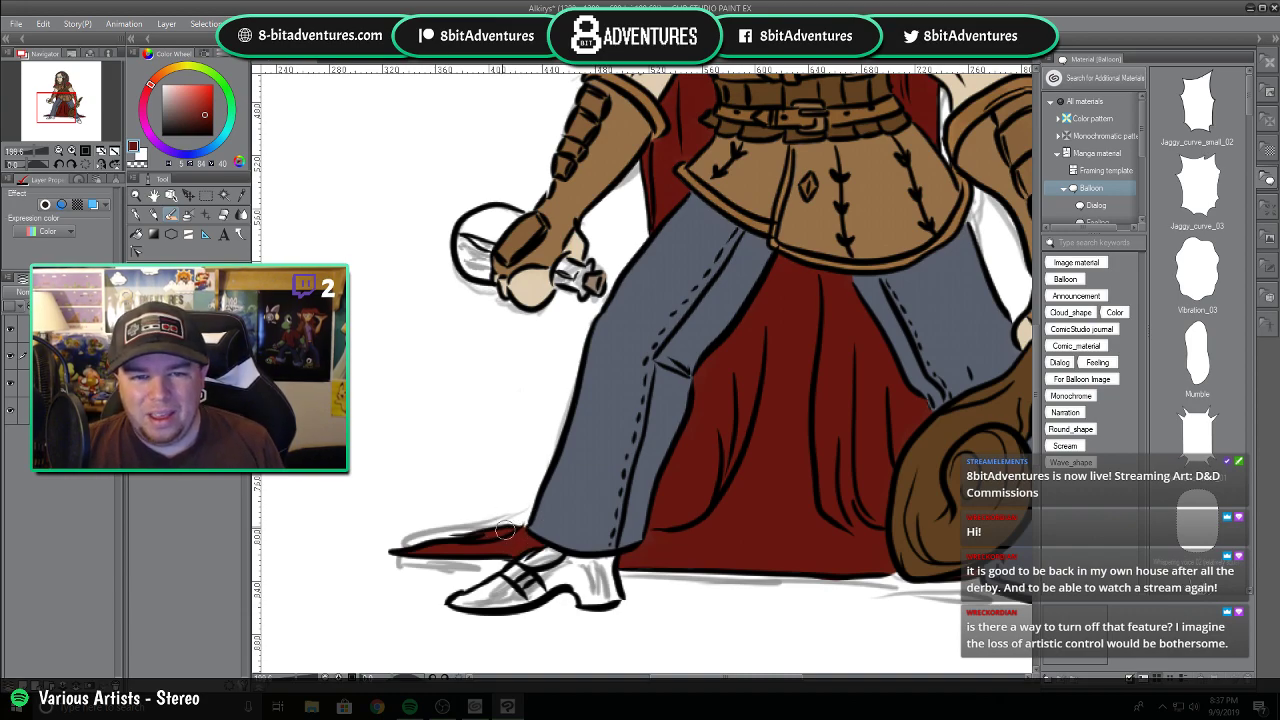
# Sample the arm's skin tone and color the exposed tops of both feet above the shoes.
pyautogui.scroll(-2, 892, 312)
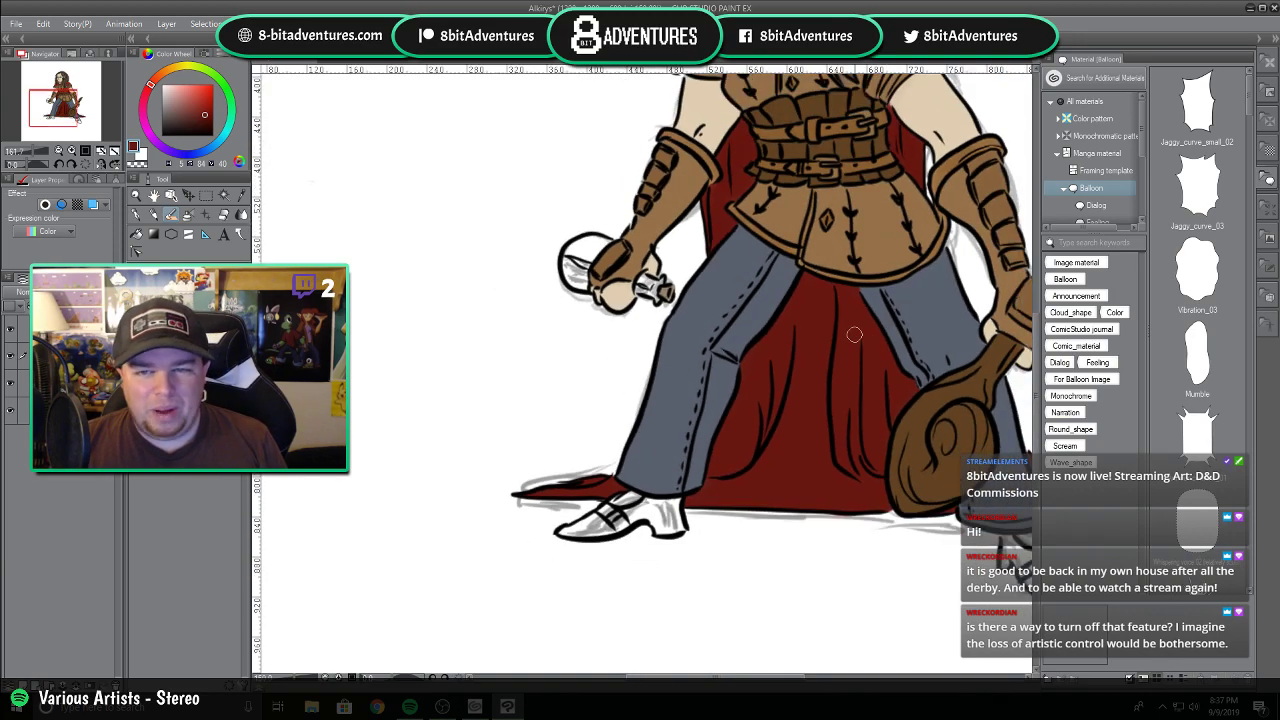
pyautogui.moveTo(714, 680); pyautogui.dragTo(751, 680)
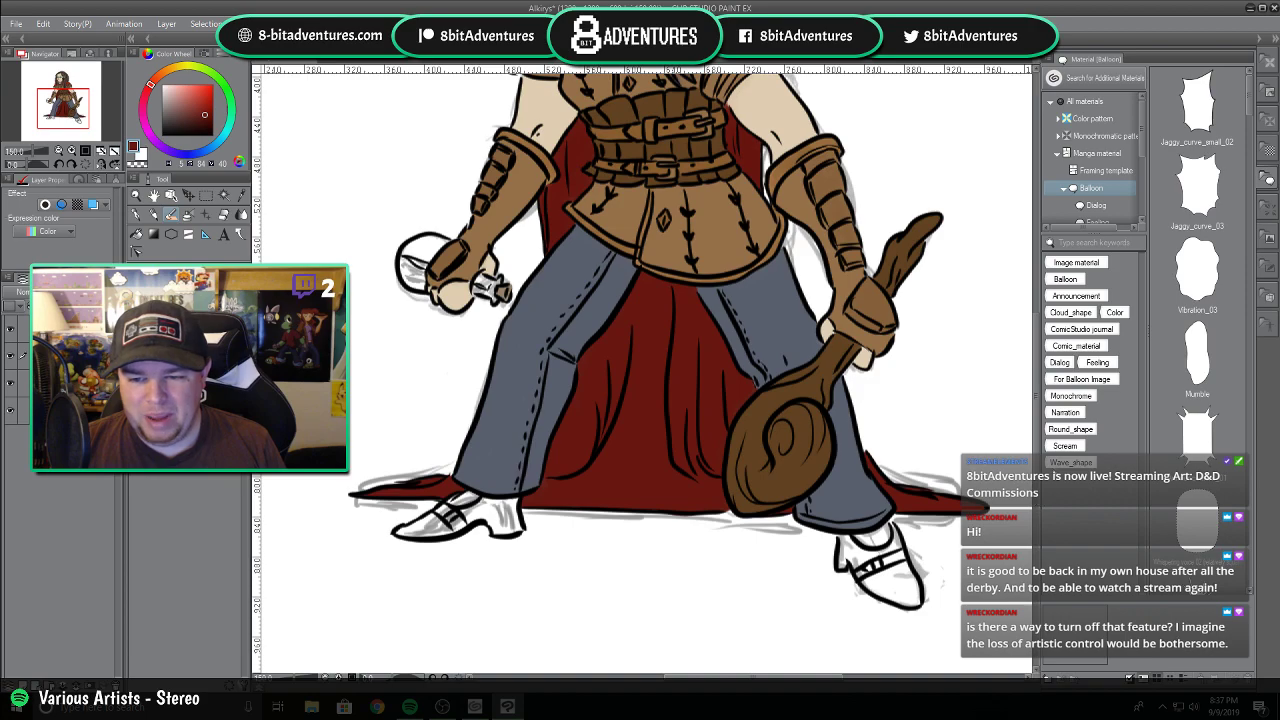
pyautogui.moveTo(1038, 461)
pyautogui.mouseDown()
pyautogui.moveTo(1036, 419)
pyautogui.moveTo(1036, 458)
pyautogui.mouseUp()
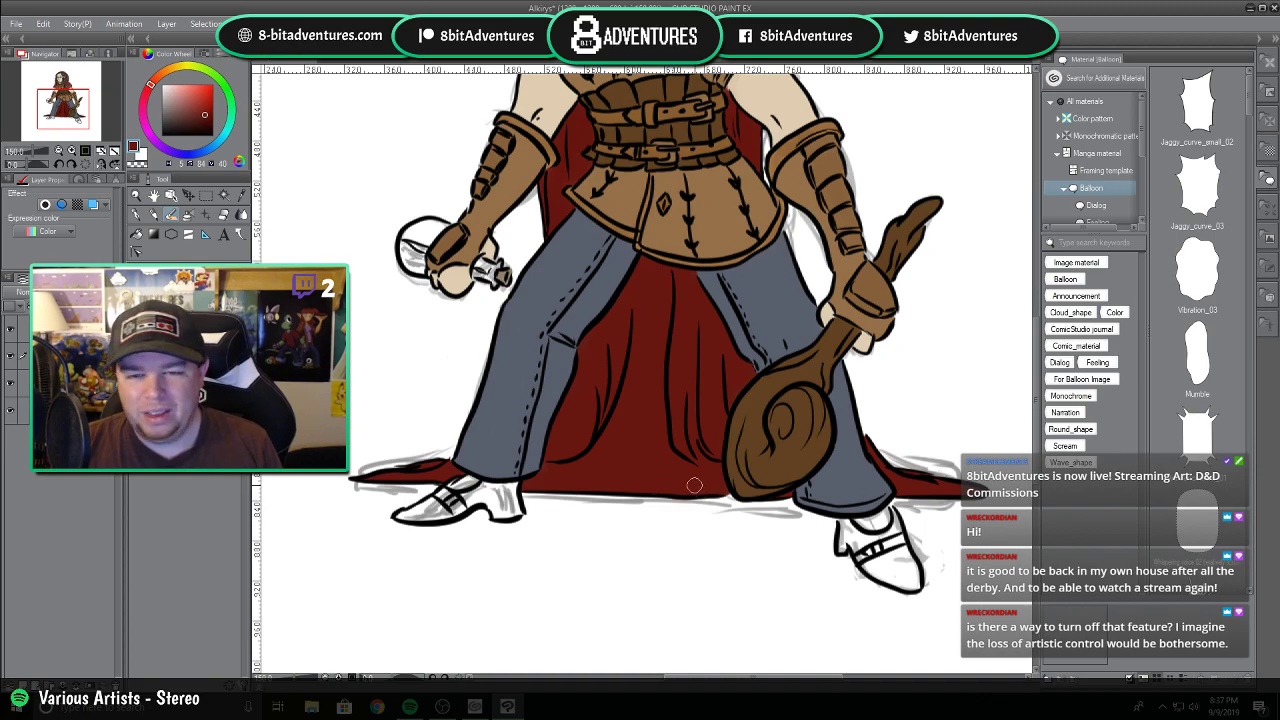
pyautogui.moveTo(1036, 372)
pyautogui.mouseDown()
pyautogui.moveTo(1052, 318)
pyautogui.moveTo(1049, 370)
pyautogui.mouseUp()
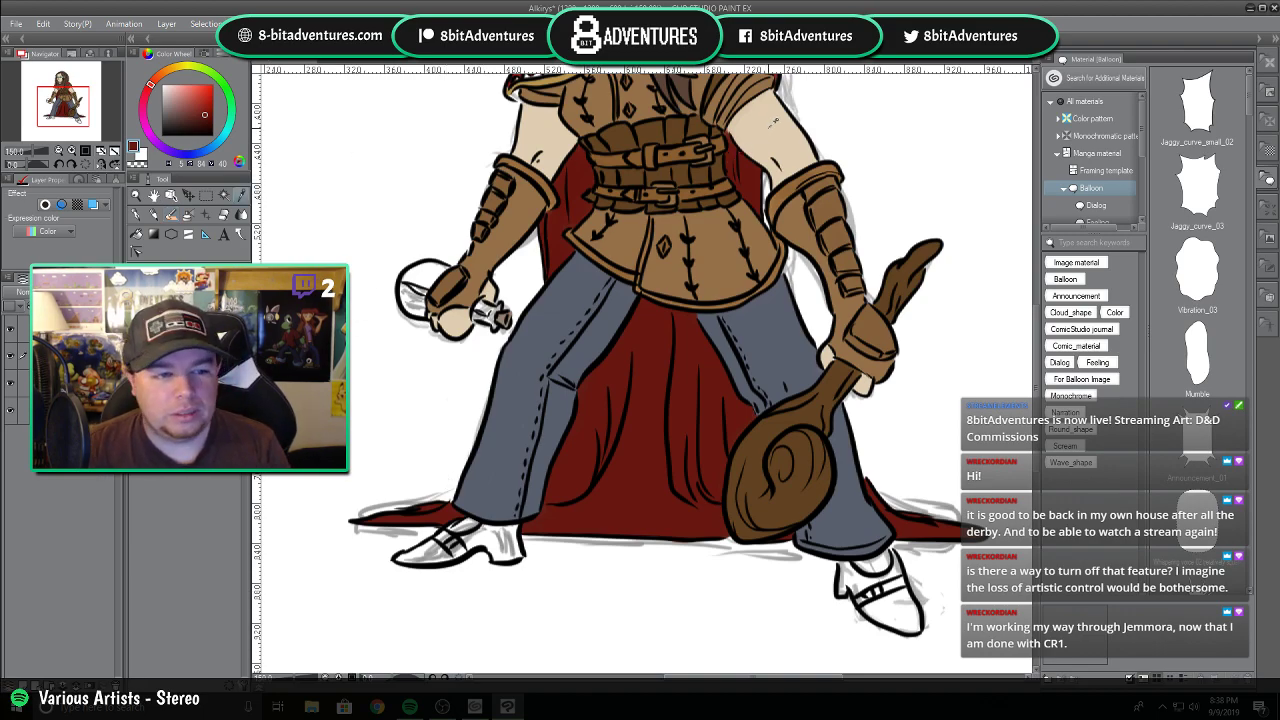
pyautogui.keyDown('alt'); pyautogui.click(772, 125); pyautogui.keyUp('alt')
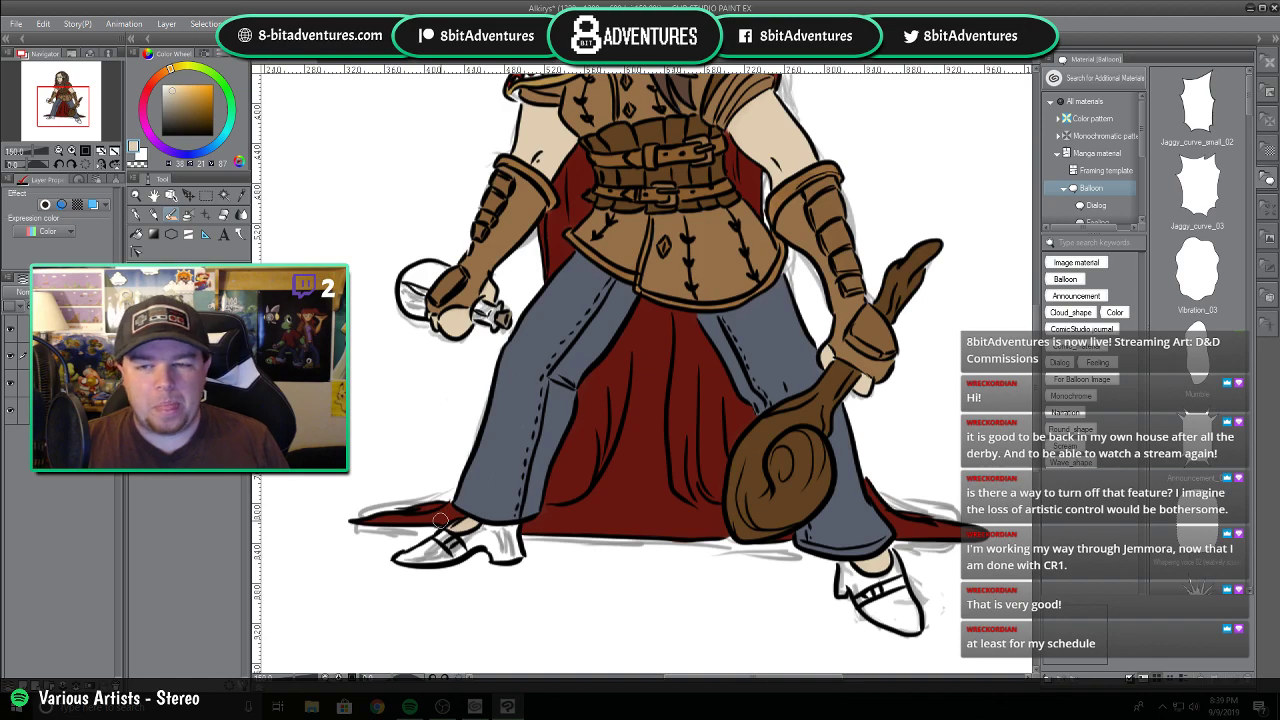
# Sample the inner cape's dark red and touch up the shoulder cape's outer tip above the bottle-holding arm.
pyautogui.moveTo(1037, 418); pyautogui.dragTo(1037, 372)
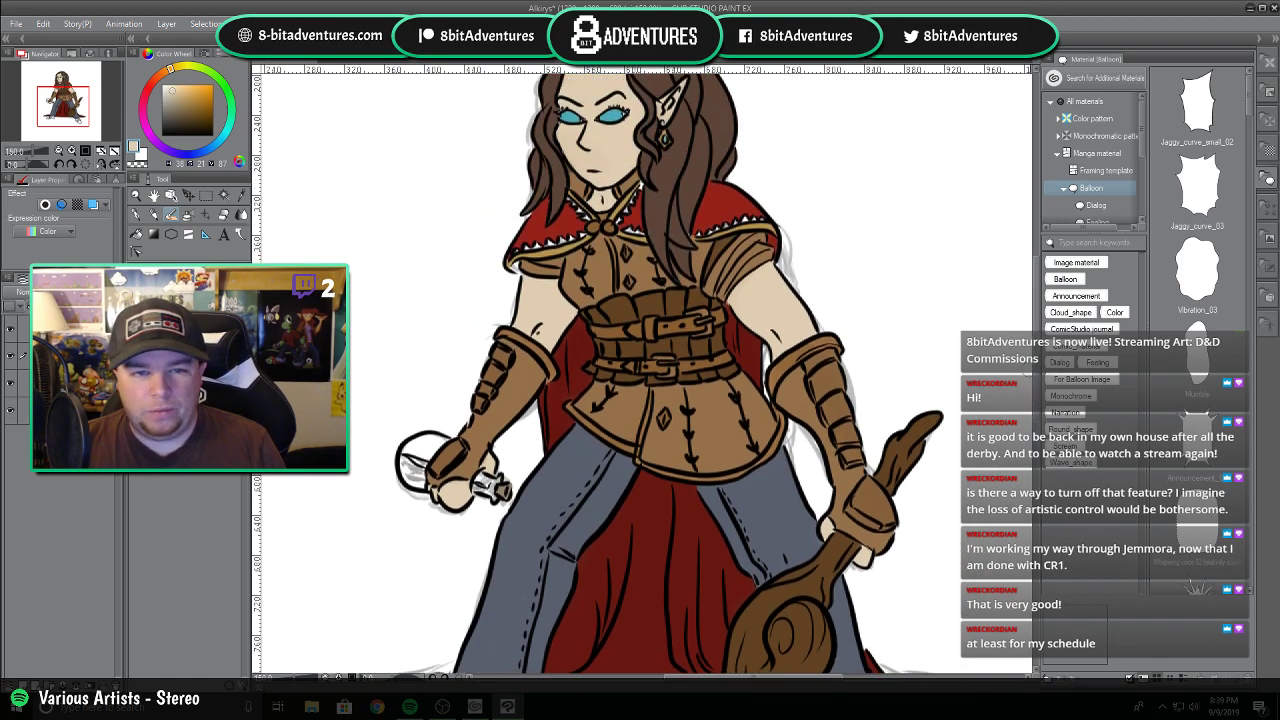
pyautogui.press('i')
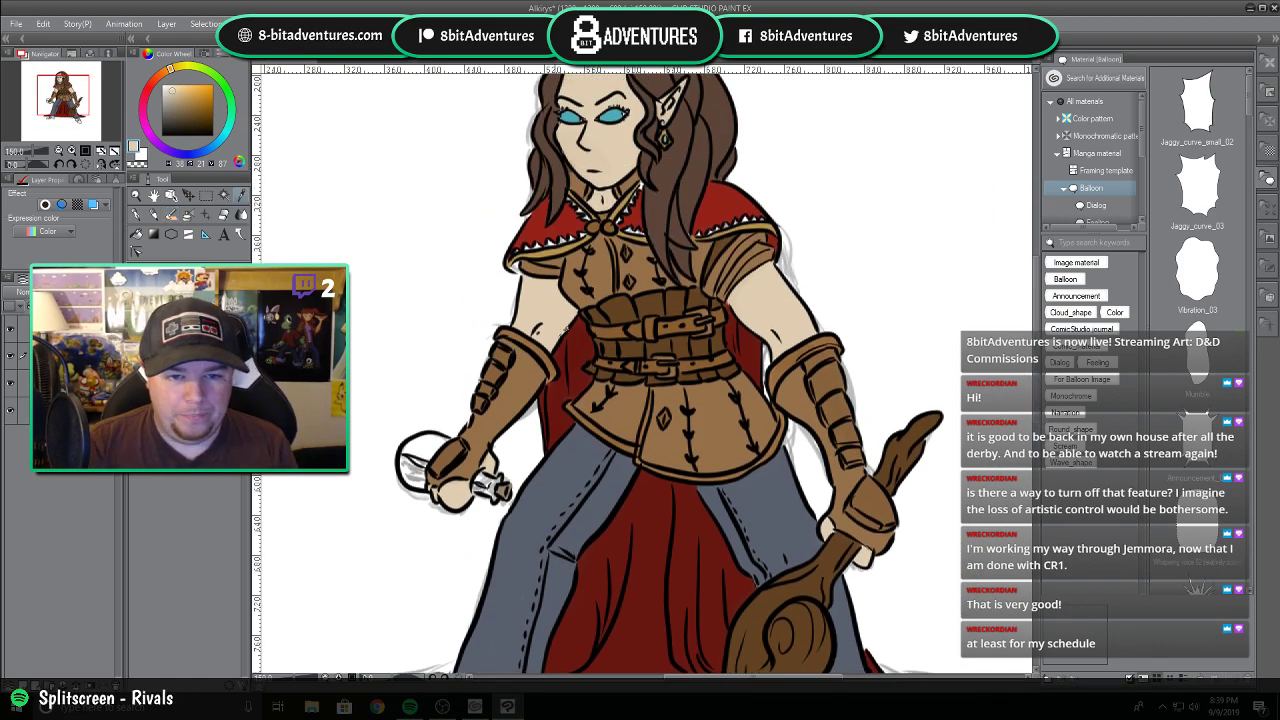
pyautogui.keyDown('alt'); pyautogui.click(580, 334); pyautogui.keyUp('alt')
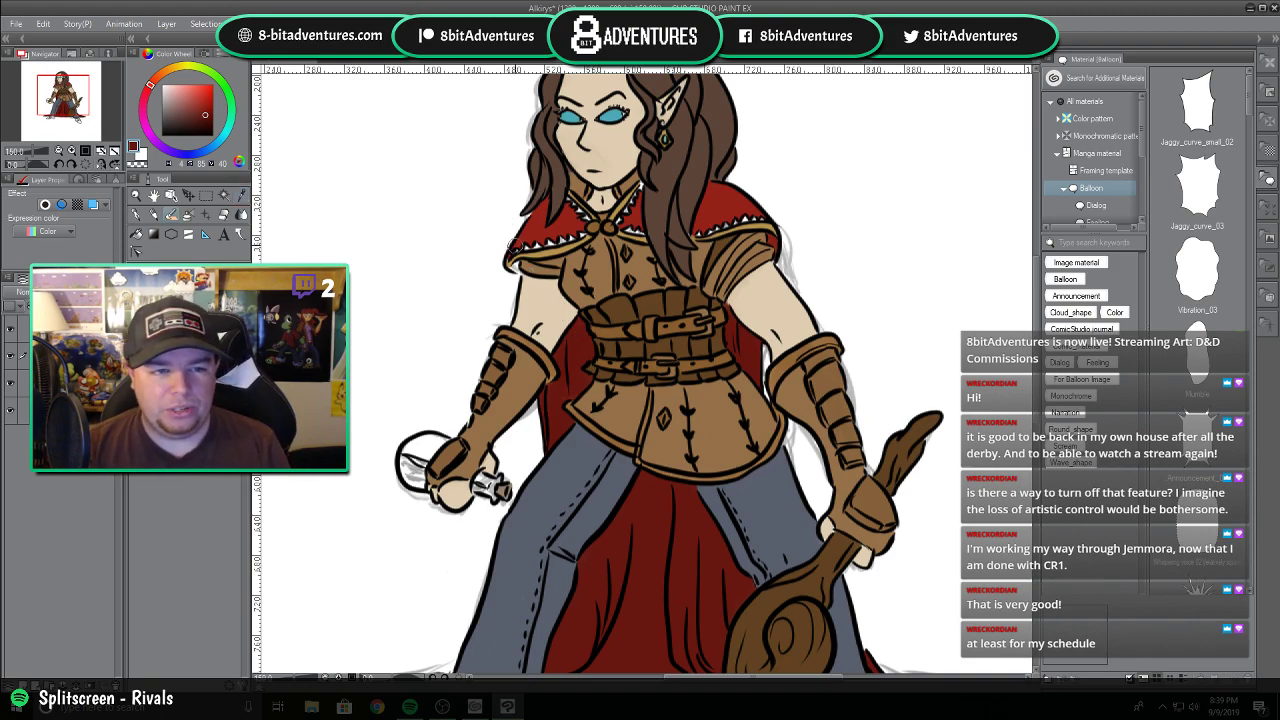
pyautogui.moveTo(518, 267); pyautogui.dragTo(517, 269)
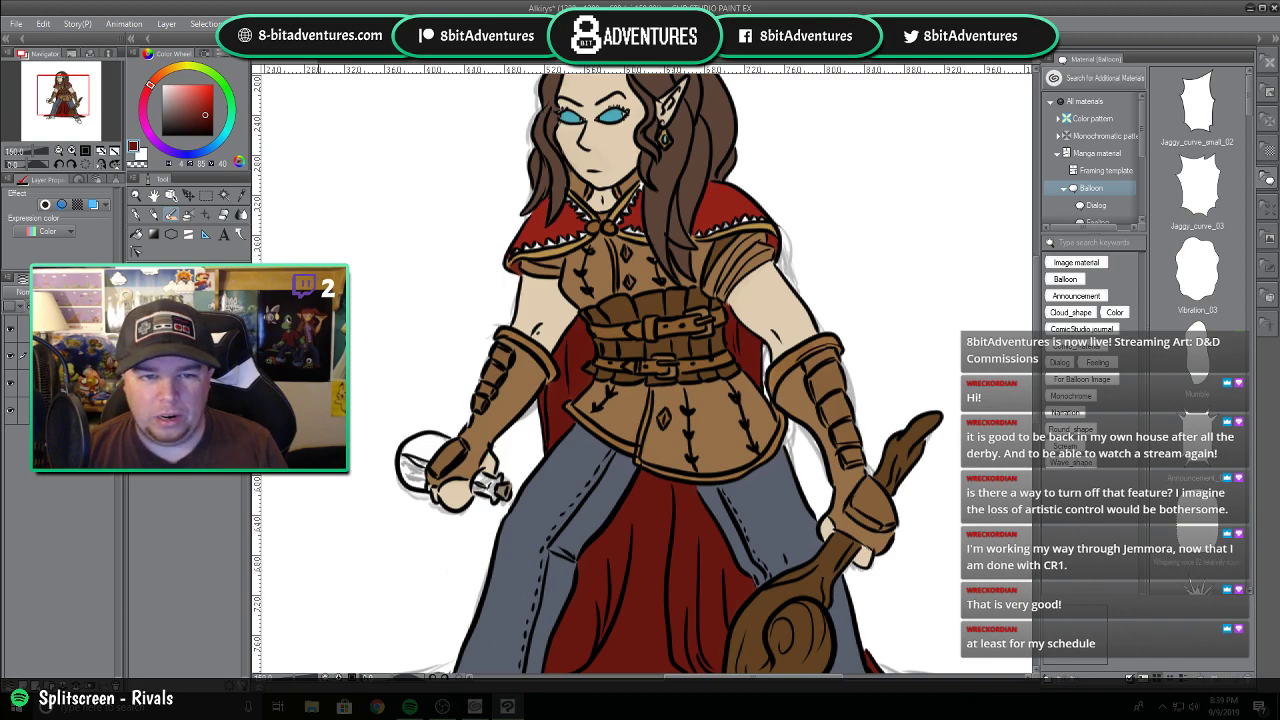
# Sample the trim's gold and touch up the trim corner at the shoulder cape's outer tip above the bottle-holding arm.
pyautogui.scroll(3, 477, 234)
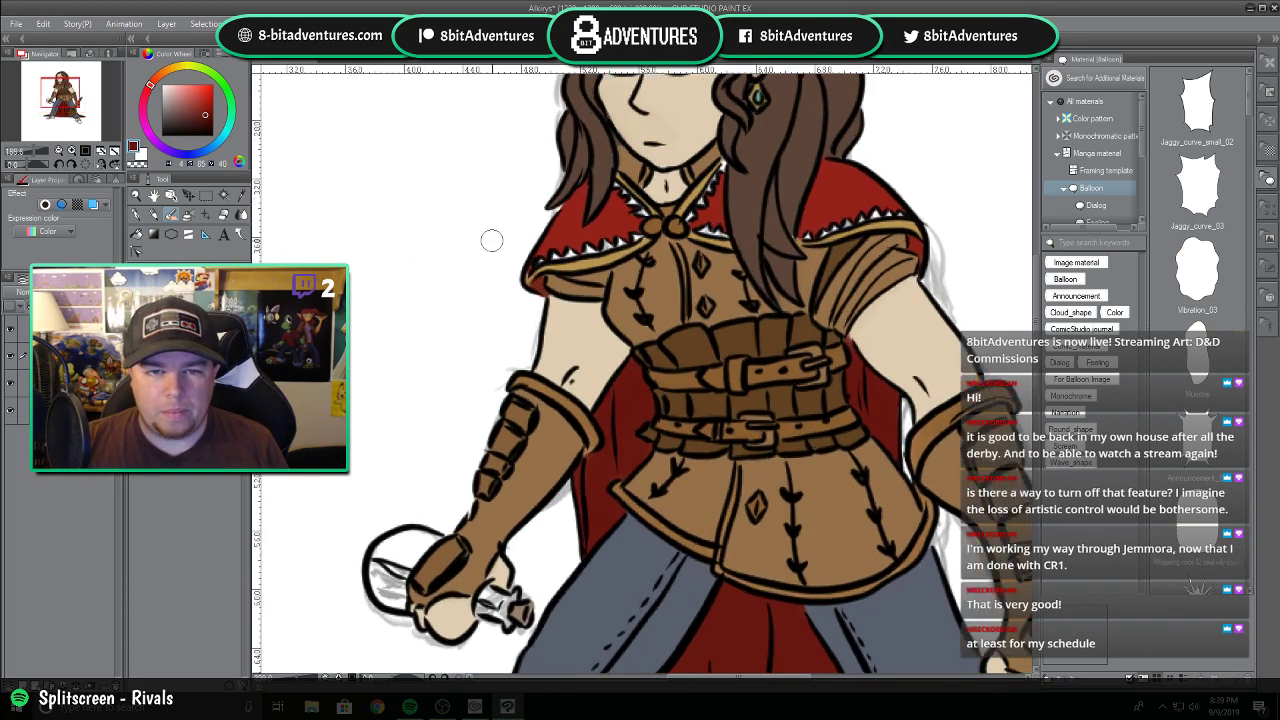
pyautogui.press('i')
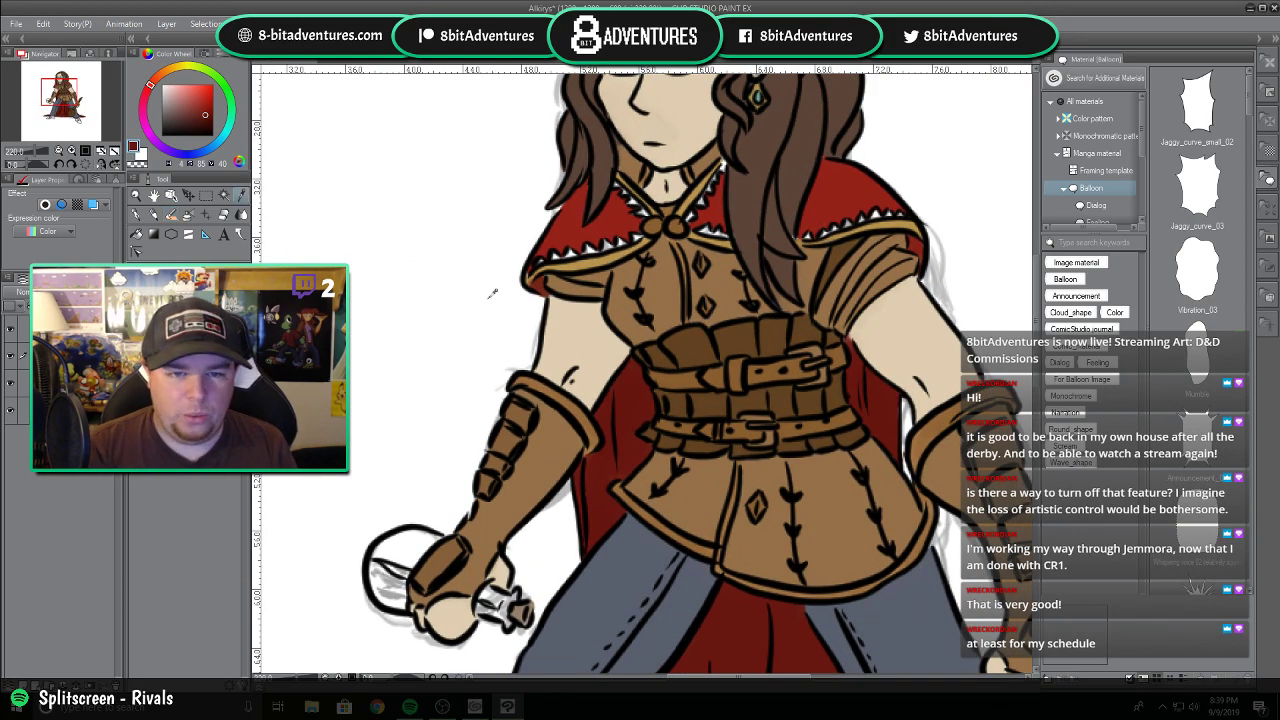
pyautogui.keyDown('alt'); pyautogui.click(588, 257); pyautogui.keyUp('alt')
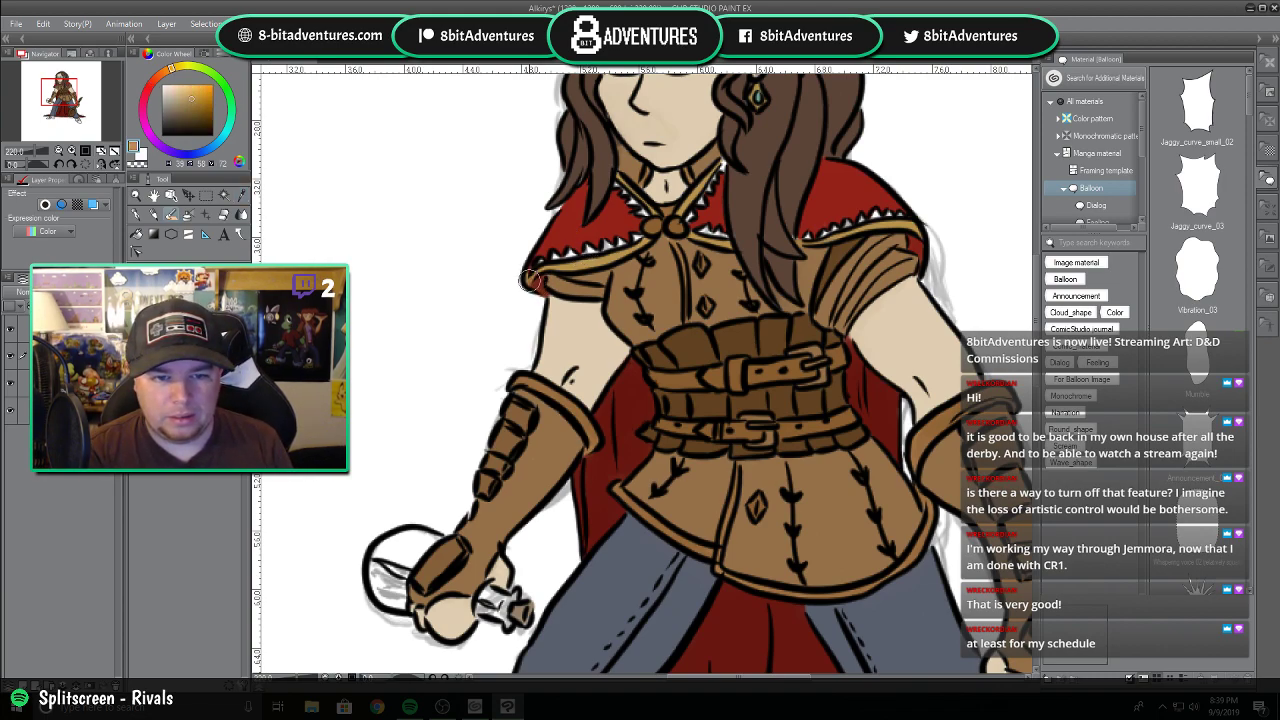
pyautogui.scroll(-1, 584, 284)
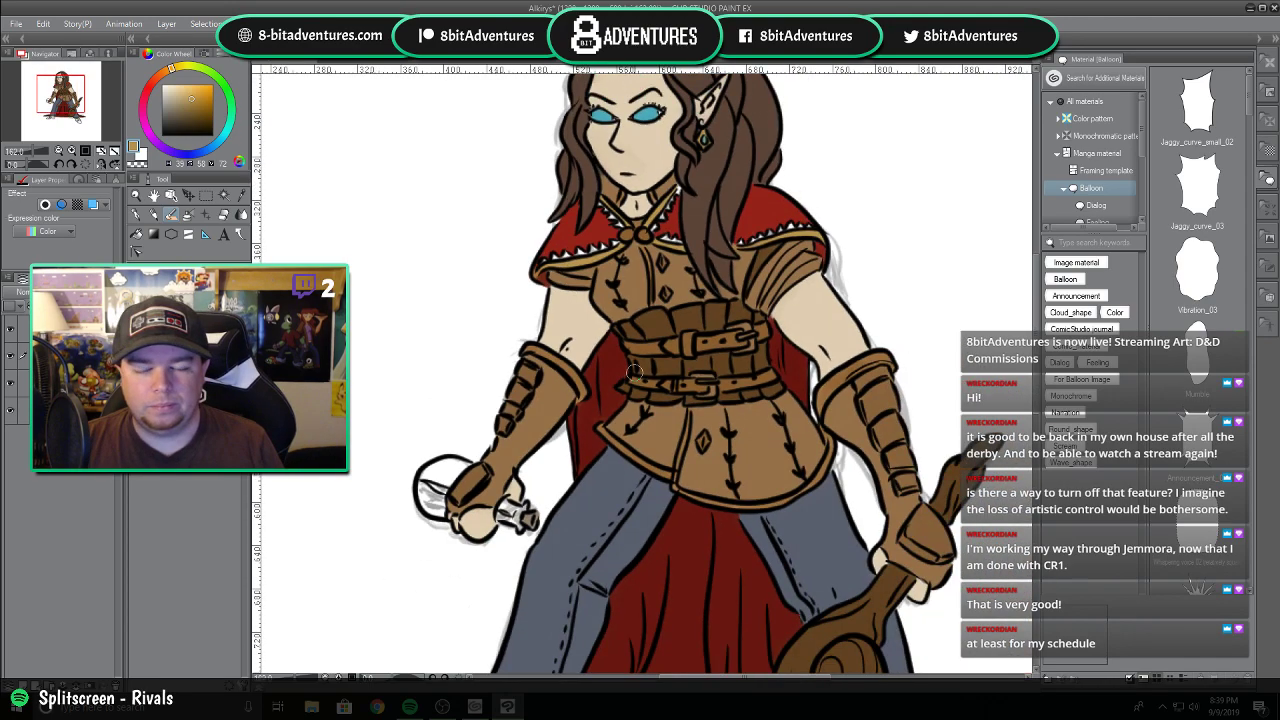
# Check the lower figure for uncolored parts and pick a dark green as the drawing color for the shoes.
pyautogui.scroll(-1, 634, 371)
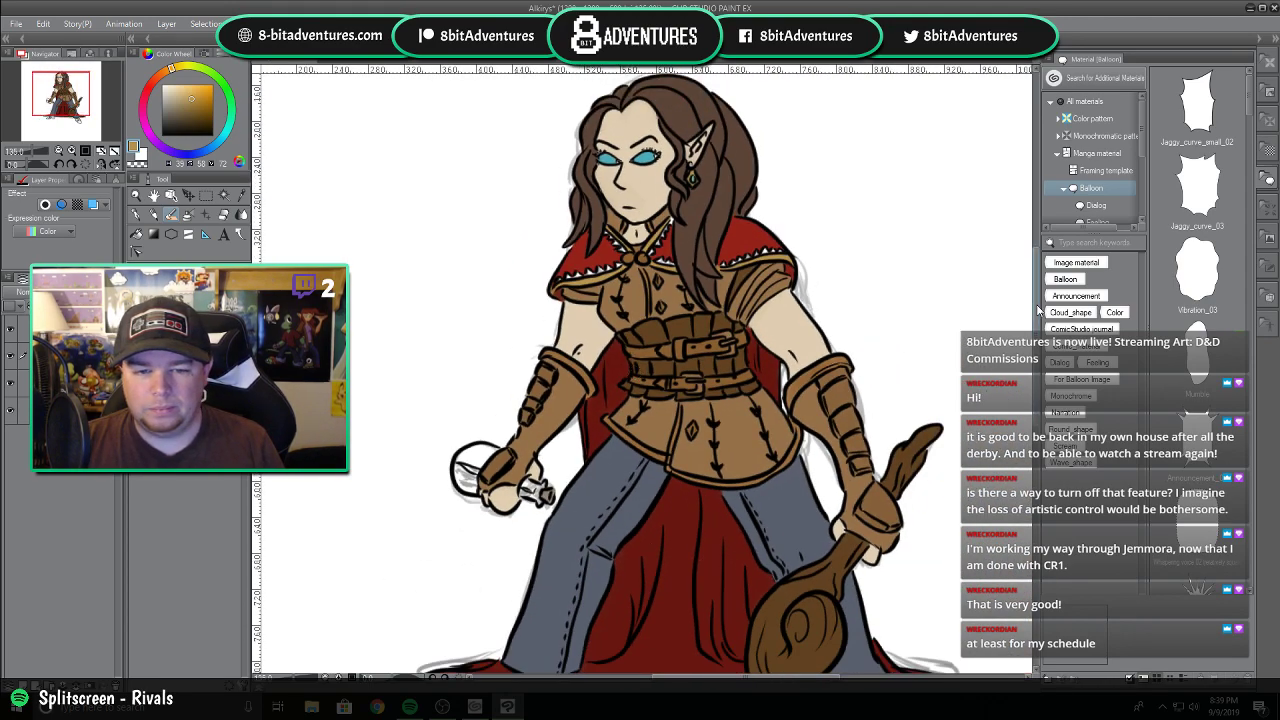
pyautogui.scroll(-5, 1027, 308)
pyautogui.scroll(-1, 1050, 358)
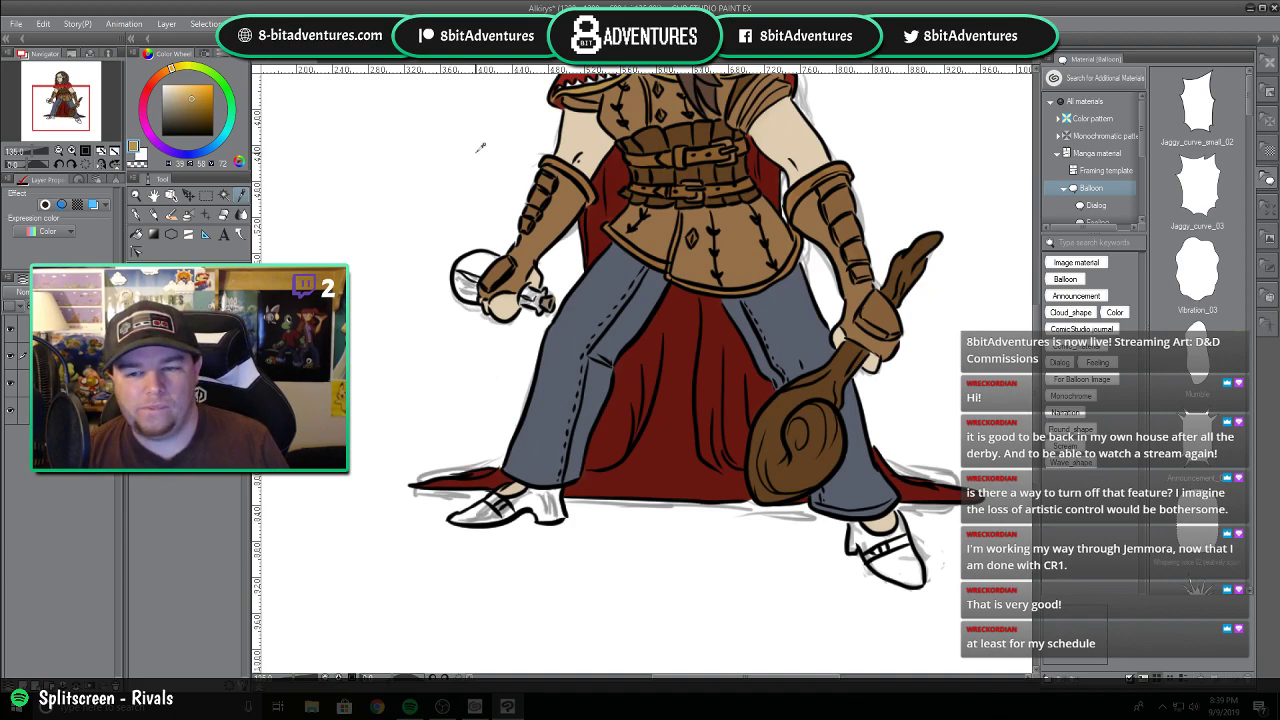
pyautogui.scroll(3, 480, 147)
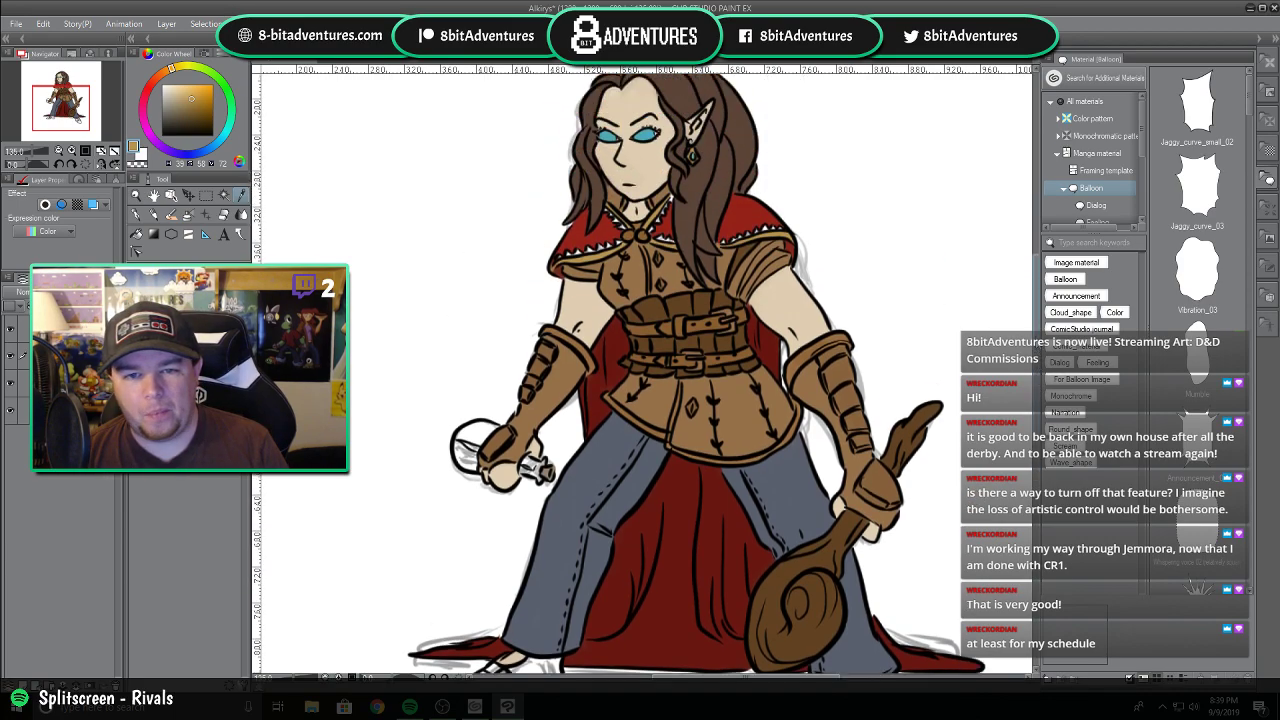
pyautogui.scroll(-2, 646, 373)
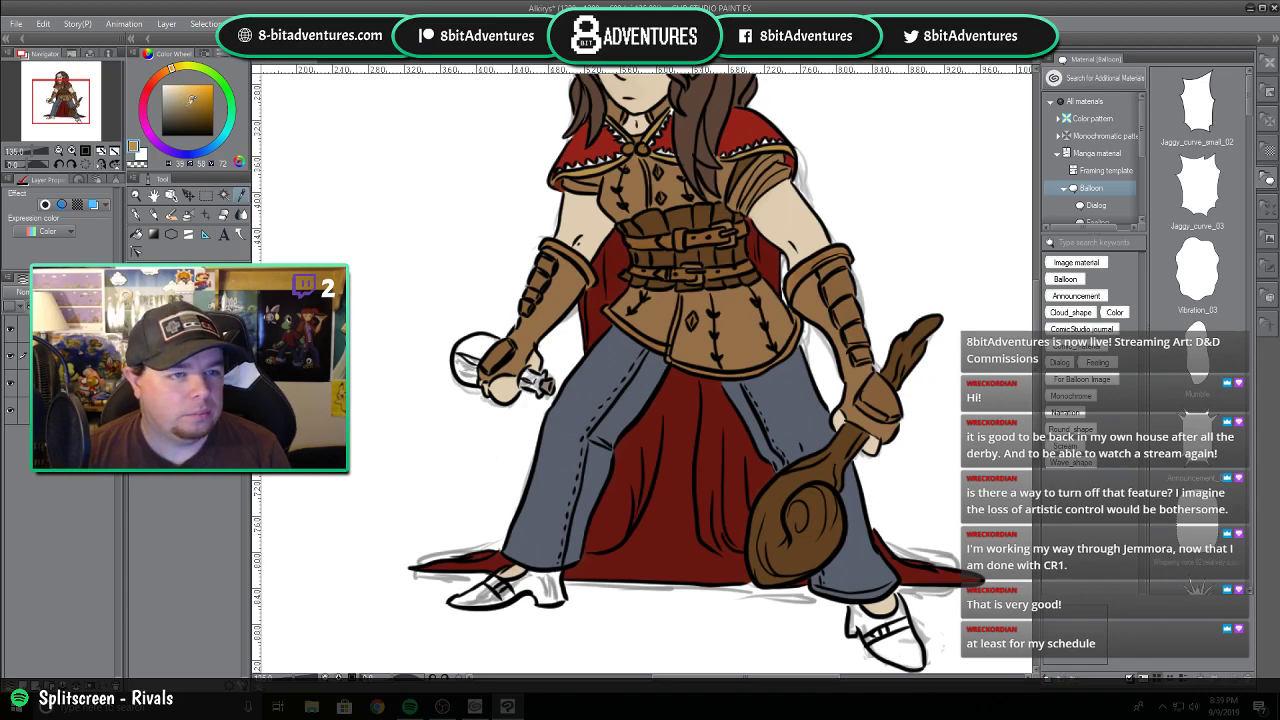
pyautogui.click(213, 78)
pyautogui.moveTo(205, 101); pyautogui.dragTo(207, 112)
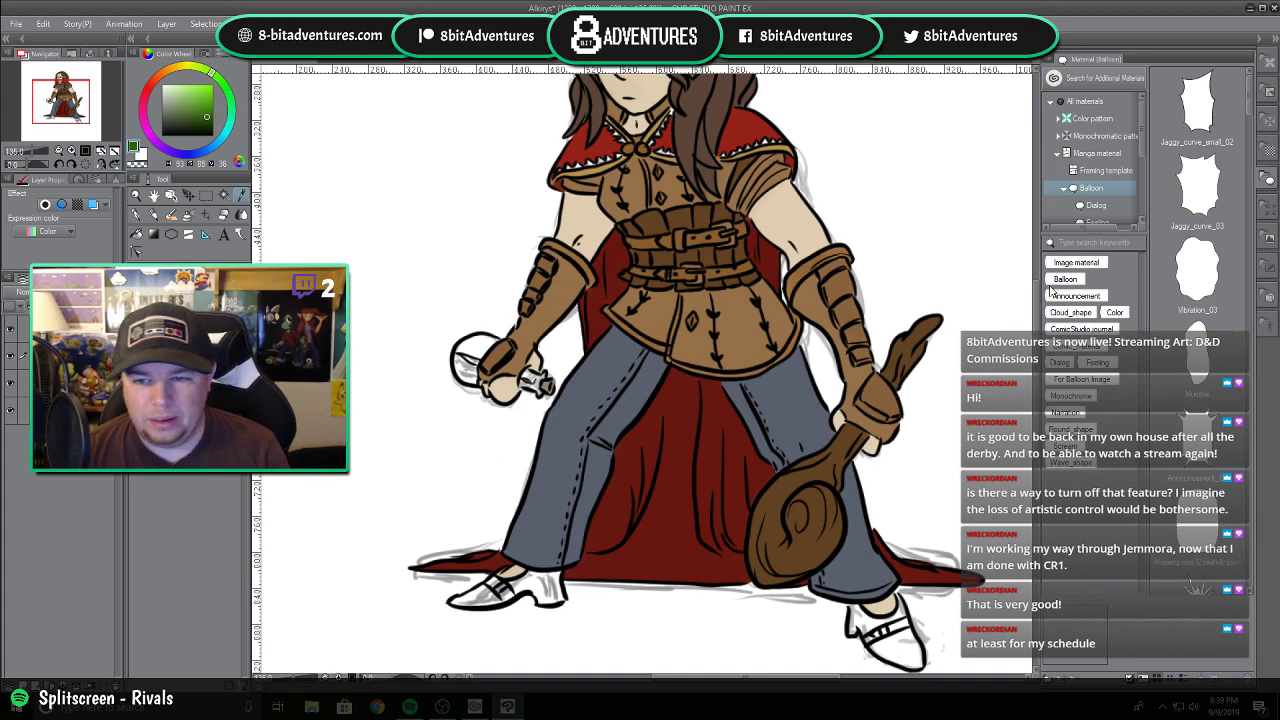
# Paint both shoes dark green with the brush, including heels, toes and straps, leaving the buckles uncolored.
pyautogui.scroll(-3, 649, 373)
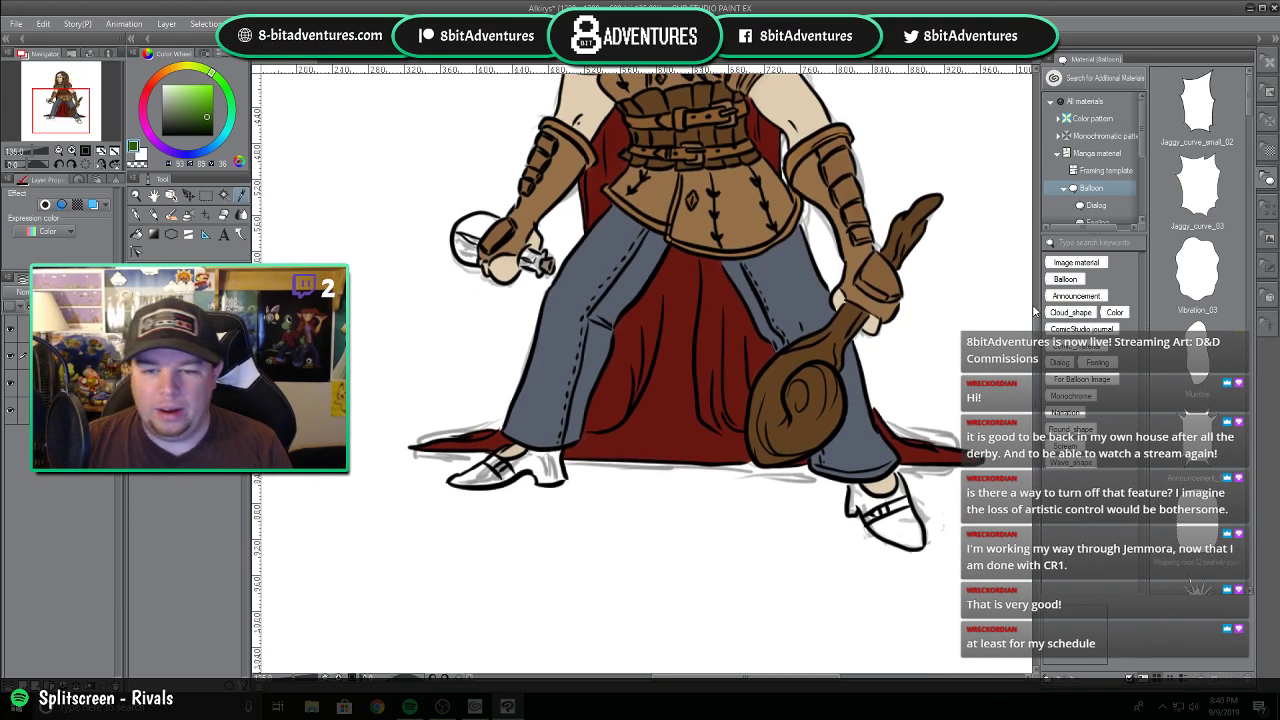
pyautogui.scroll(3, 754, 463)
pyautogui.press('b')
pyautogui.moveTo(916, 510)
pyautogui.mouseDown()
pyautogui.moveTo(918, 531)
pyautogui.moveTo(927, 514)
pyautogui.moveTo(900, 496)
pyautogui.moveTo(901, 530)
pyautogui.moveTo(900, 497)
pyautogui.moveTo(955, 514)
pyautogui.mouseUp()
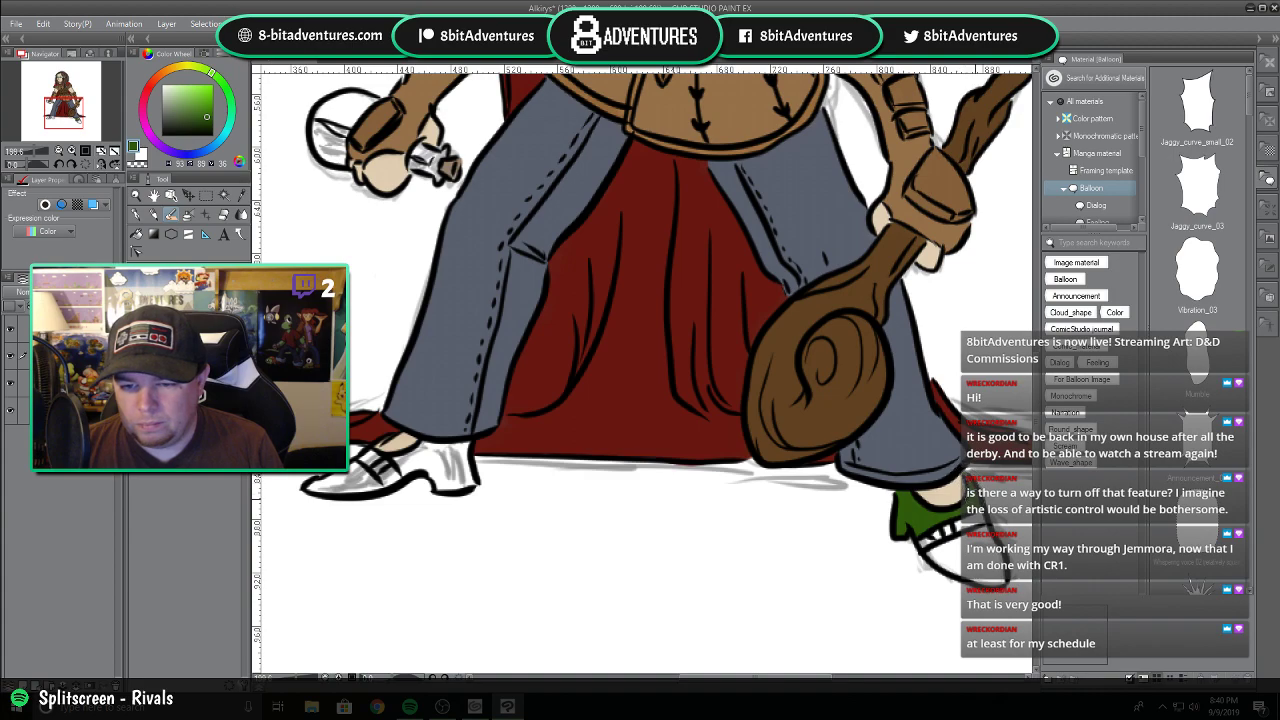
pyautogui.moveTo(981, 532)
pyautogui.mouseDown()
pyautogui.moveTo(998, 568)
pyautogui.moveTo(988, 579)
pyautogui.moveTo(932, 554)
pyautogui.moveTo(984, 522)
pyautogui.moveTo(926, 540)
pyautogui.moveTo(993, 574)
pyautogui.moveTo(950, 560)
pyautogui.moveTo(966, 552)
pyautogui.moveTo(959, 528)
pyautogui.mouseUp()
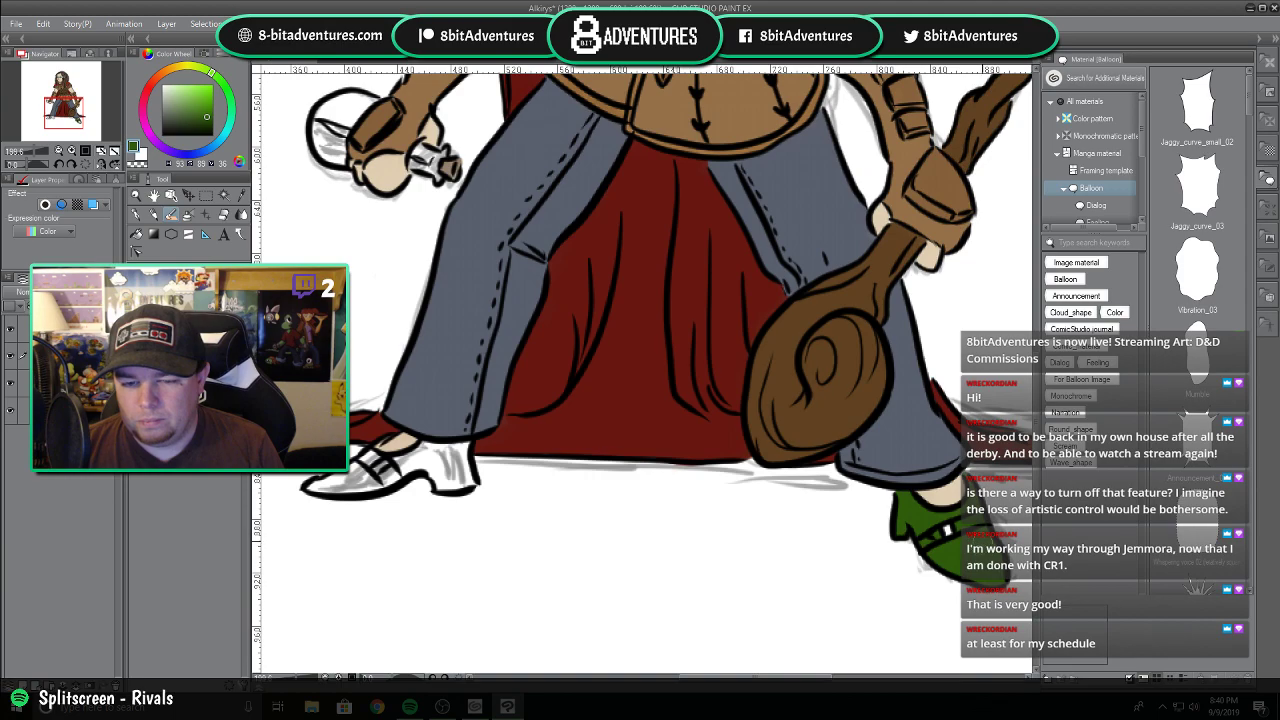
pyautogui.moveTo(366, 460)
pyautogui.mouseDown()
pyautogui.moveTo(376, 457)
pyautogui.moveTo(310, 487)
pyautogui.moveTo(378, 482)
pyautogui.moveTo(362, 472)
pyautogui.moveTo(378, 484)
pyautogui.moveTo(416, 462)
pyautogui.moveTo(397, 458)
pyautogui.moveTo(463, 443)
pyautogui.moveTo(465, 487)
pyautogui.moveTo(422, 464)
pyautogui.moveTo(438, 456)
pyautogui.moveTo(458, 471)
pyautogui.moveTo(434, 478)
pyautogui.moveTo(448, 485)
pyautogui.moveTo(442, 461)
pyautogui.mouseUp()
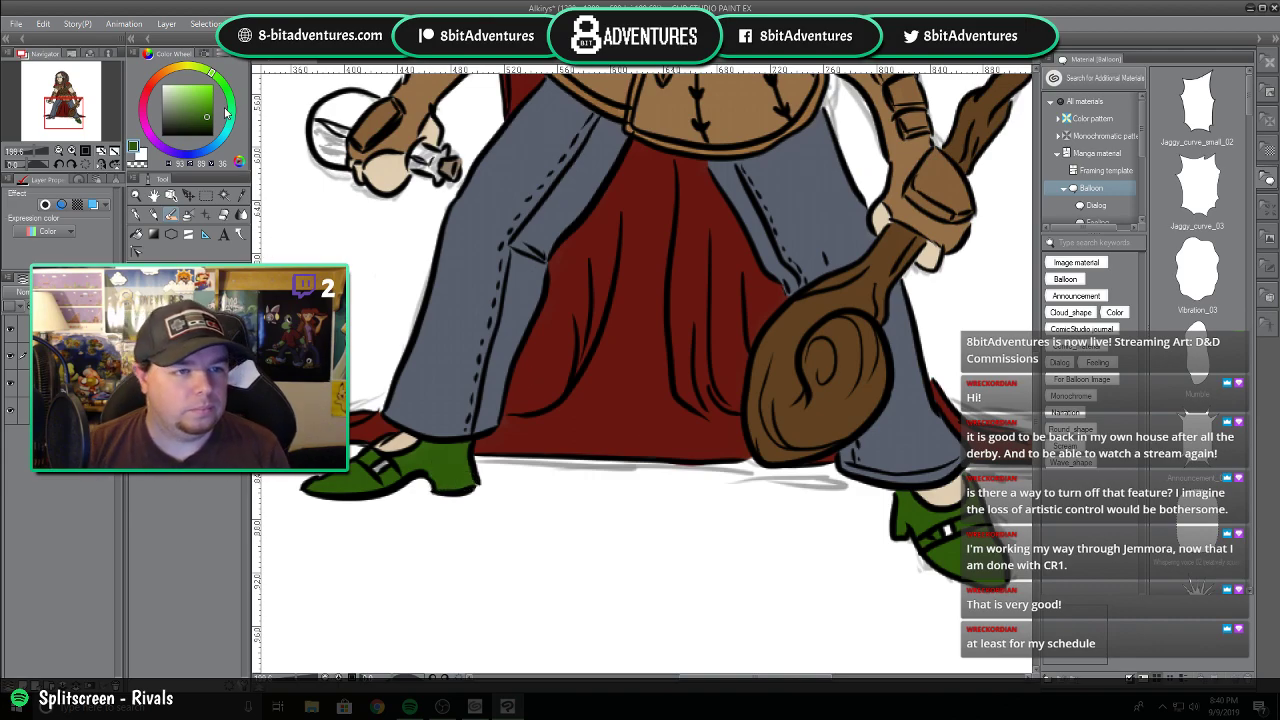
# Pick a muted pale yellow and, with a smaller brush, color the strap buckles on both shoes.
pyautogui.click(188, 94)
pyautogui.click(182, 91)
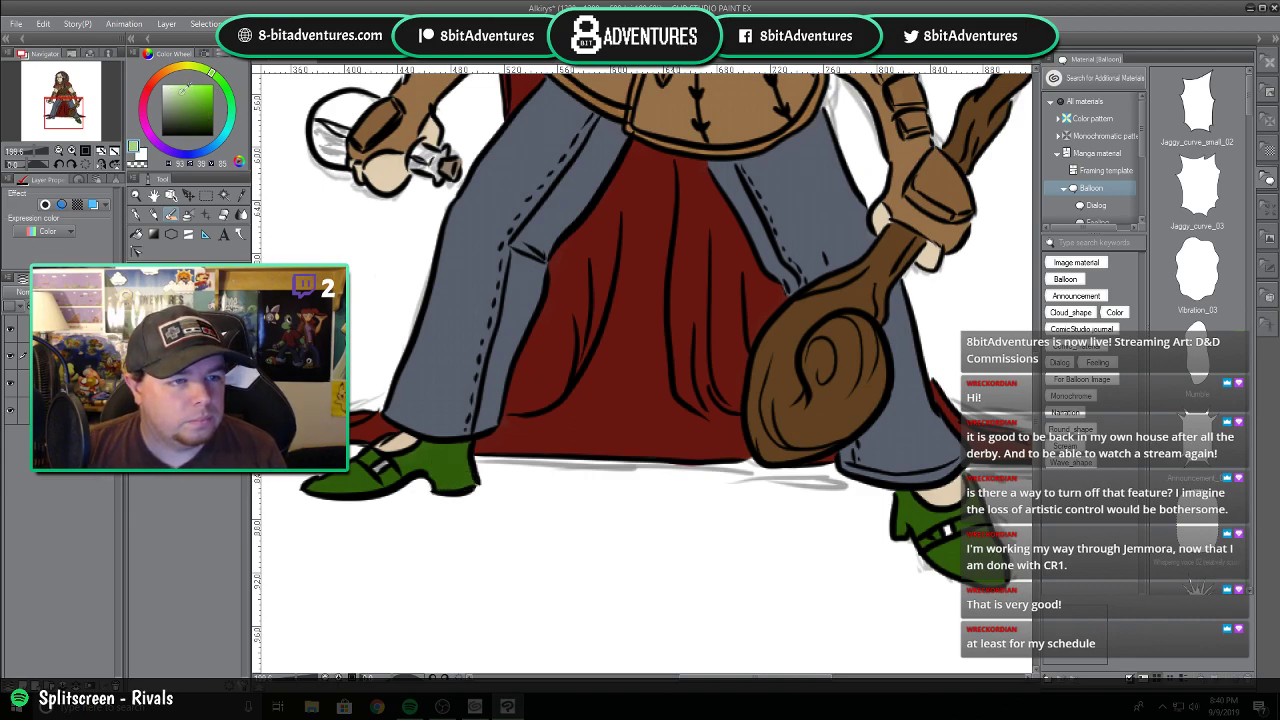
pyautogui.moveTo(187, 80); pyautogui.dragTo(183, 96)
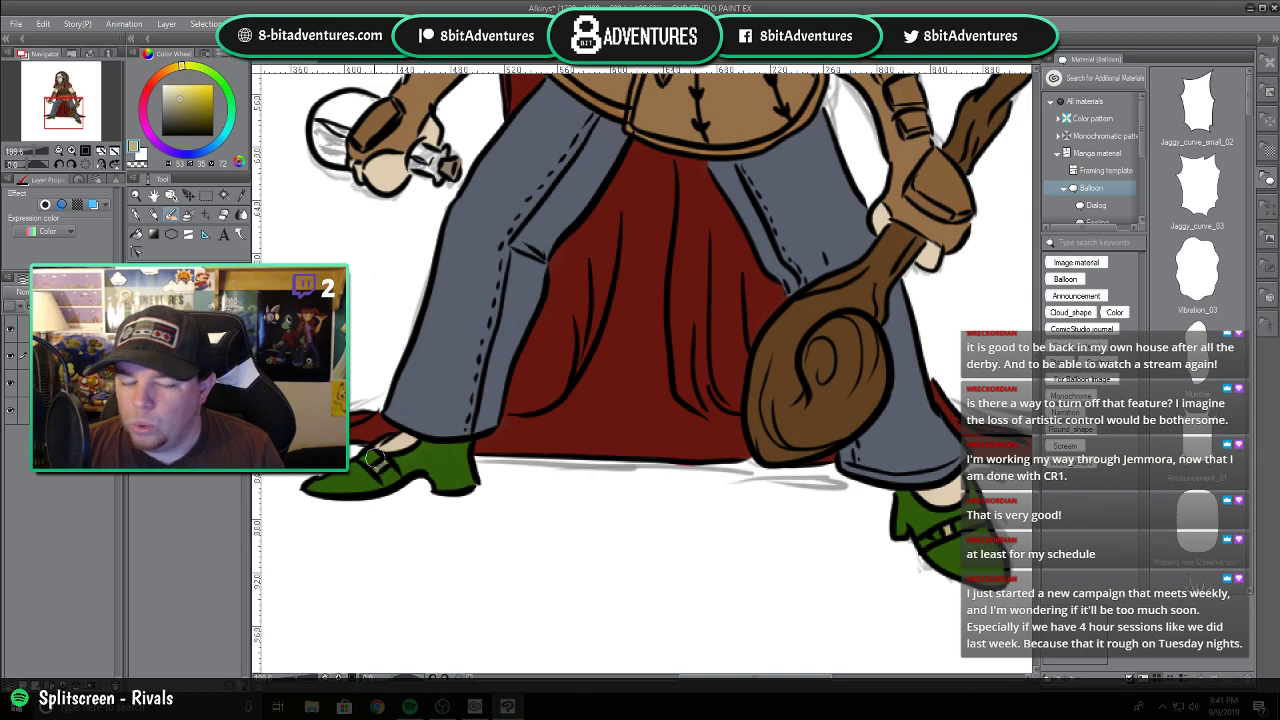
pyautogui.press('[')
pyautogui.press('[')
pyautogui.press('[')
pyautogui.press('[')
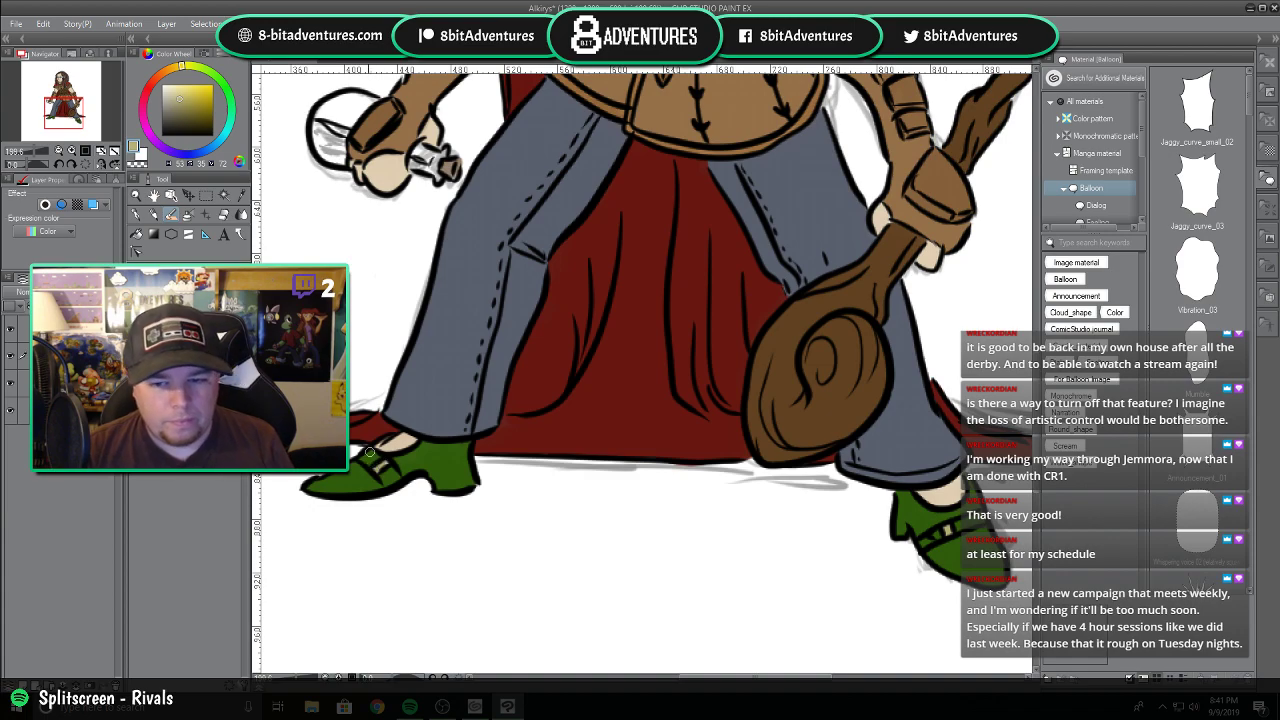
# Pick a light purple and color the white zigzag trim along the shoulder cape's collar and lower edges.
pyautogui.scroll(-2, 594, 277)
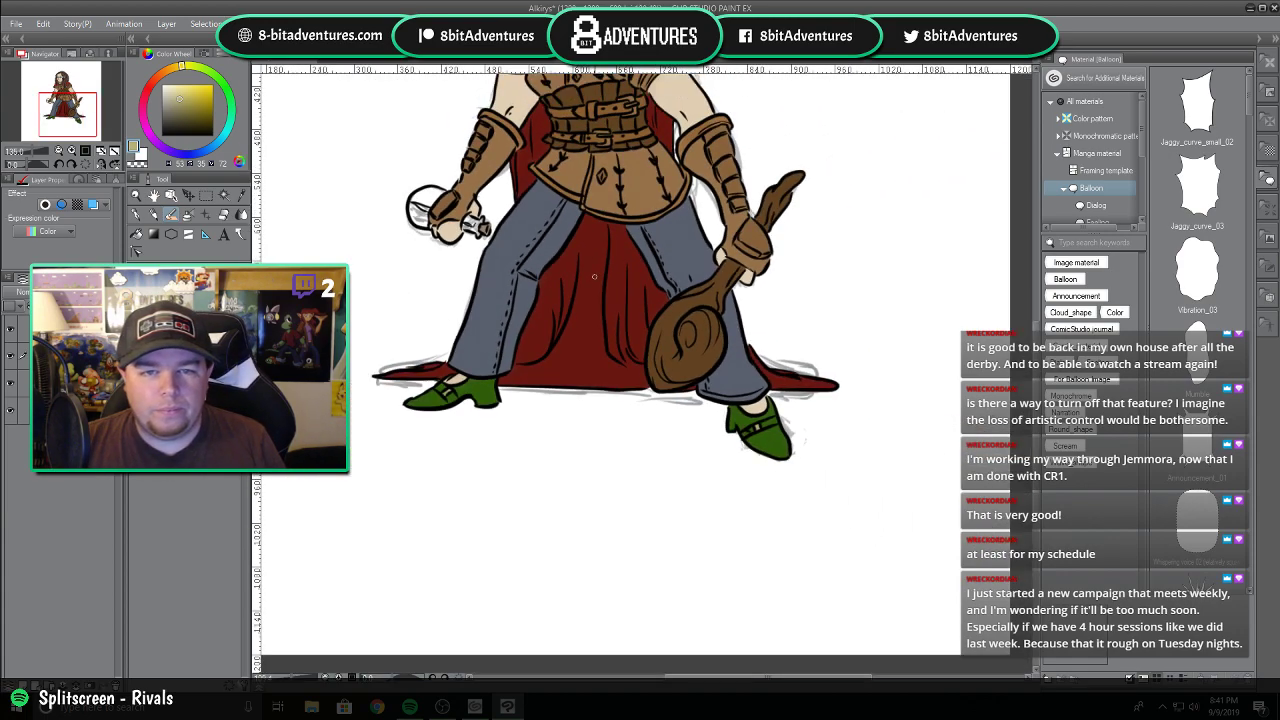
pyautogui.scroll(5, 1036, 435)
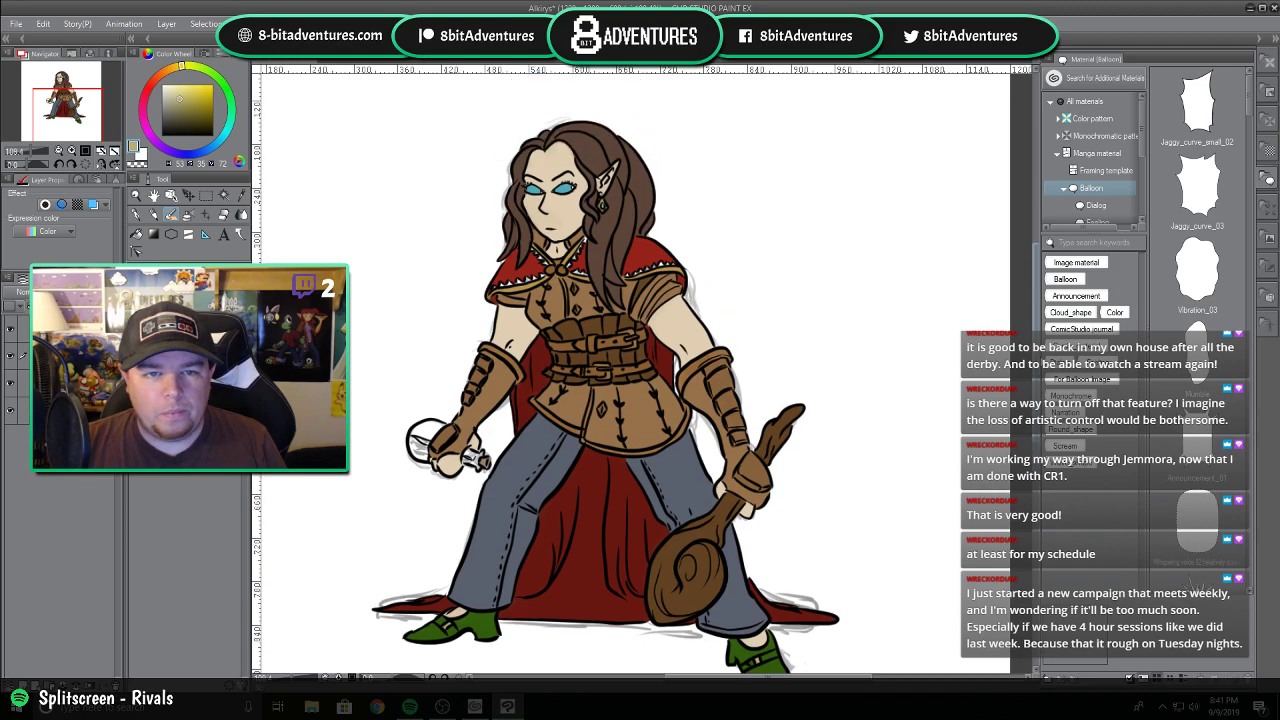
pyautogui.scroll(5, 565, 231)
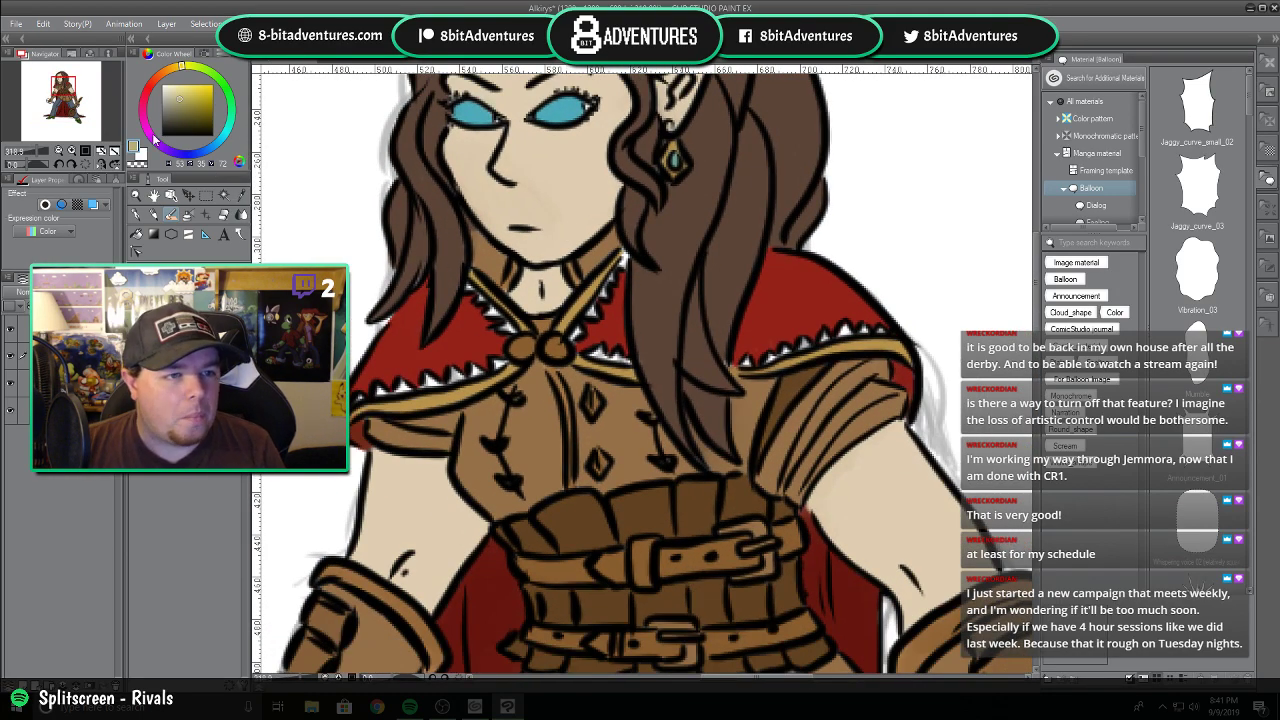
pyautogui.click(160, 144)
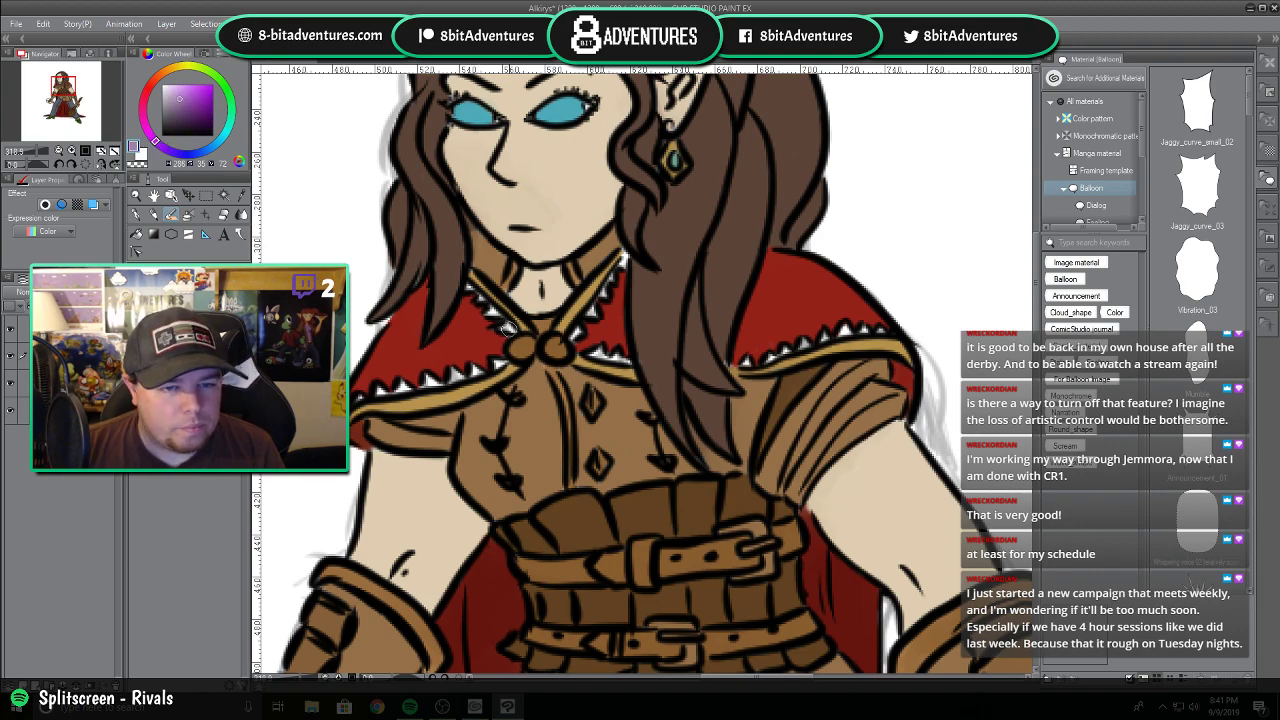
pyautogui.moveTo(497, 320); pyautogui.dragTo(466, 290)
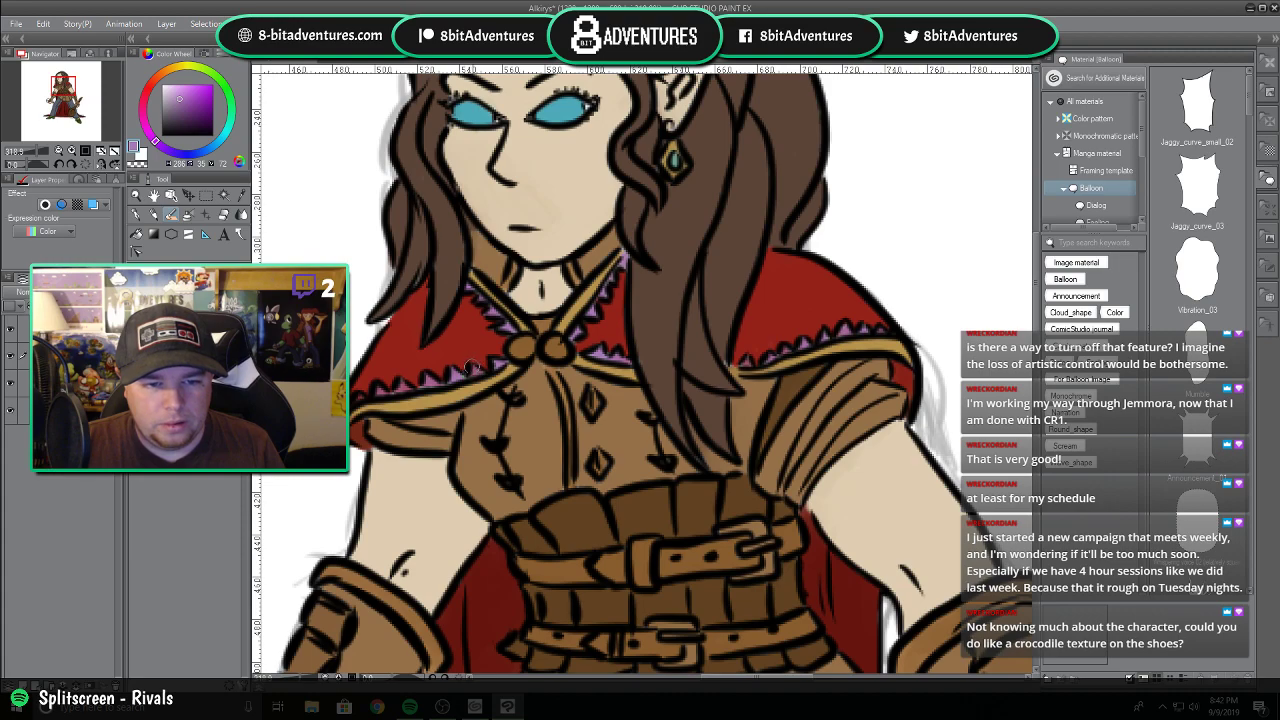
# Add a new layer and set its blending mode to Multiply.
pyautogui.hotkey('ctrl', '-')
pyautogui.hotkey('ctrl', '-')
pyautogui.hotkey('ctrl', '-')
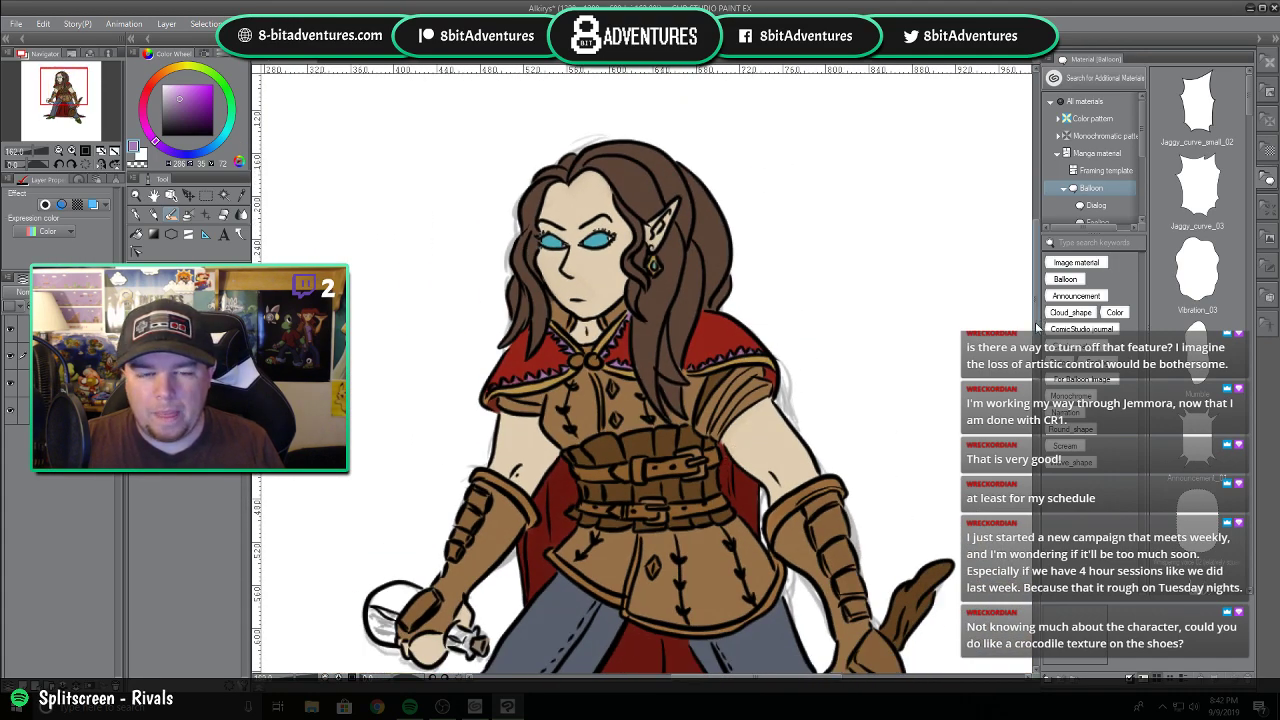
pyautogui.scroll(-3, 645, 370)
pyautogui.scroll(-6, 752, 495)
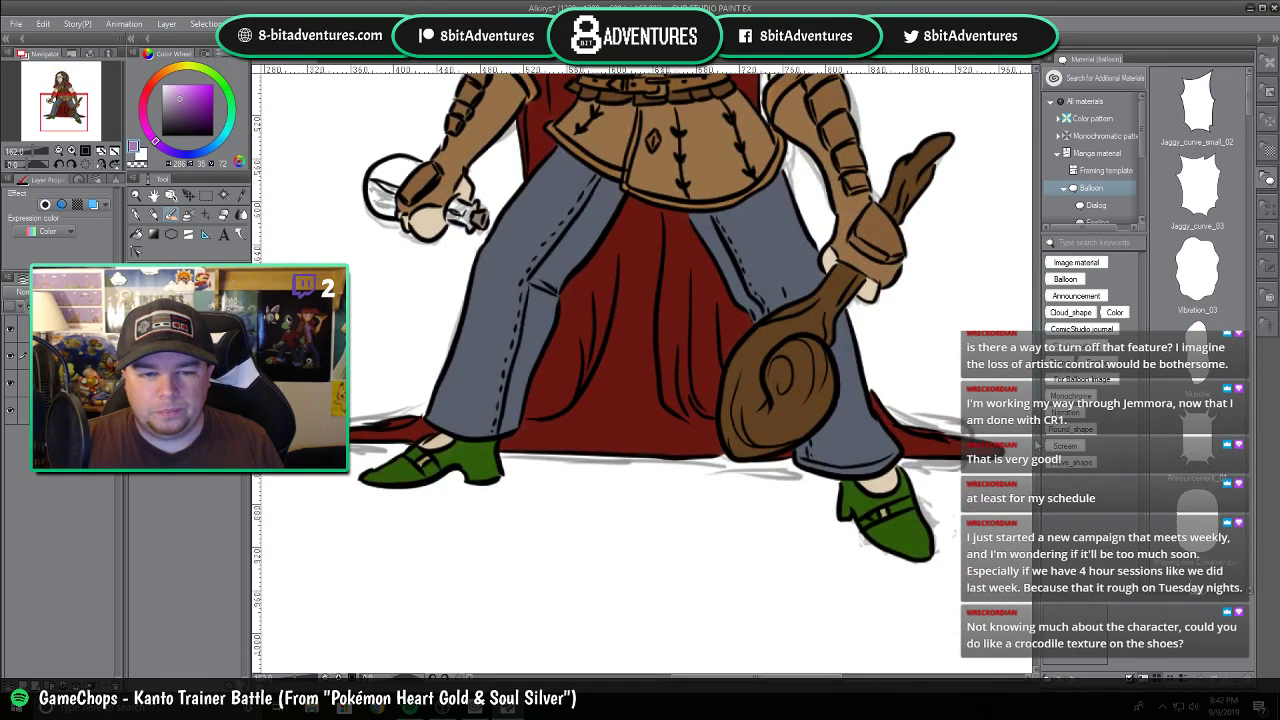
pyautogui.hotkey('ctrl', '+')
pyautogui.hotkey('ctrl', '+')
pyautogui.scroll(1, 752, 495)
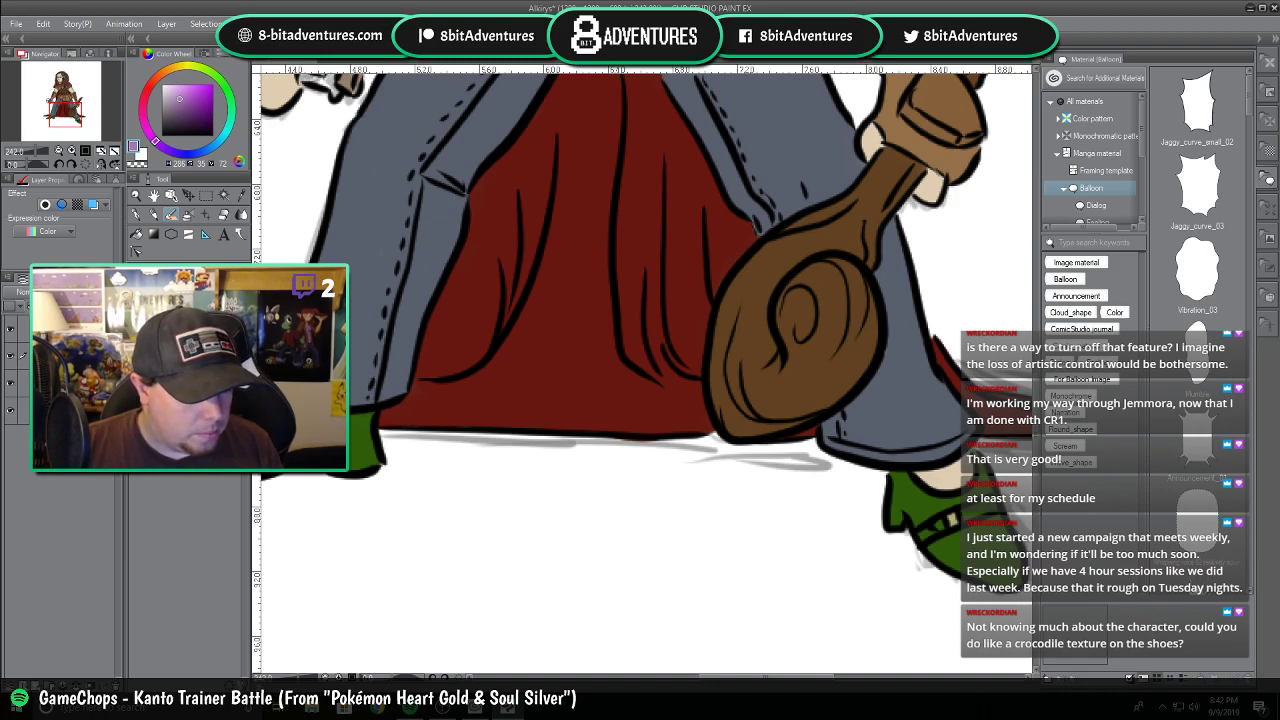
pyautogui.click(29, 292)
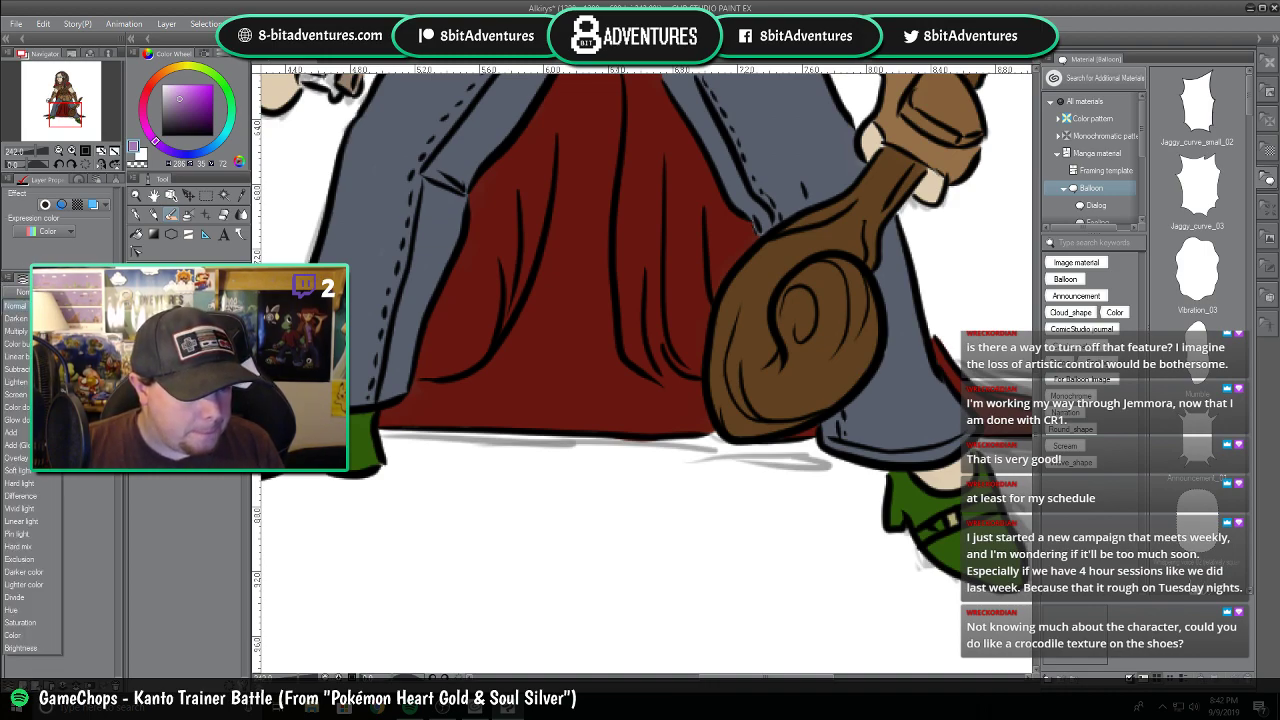
pyautogui.click(17, 331)
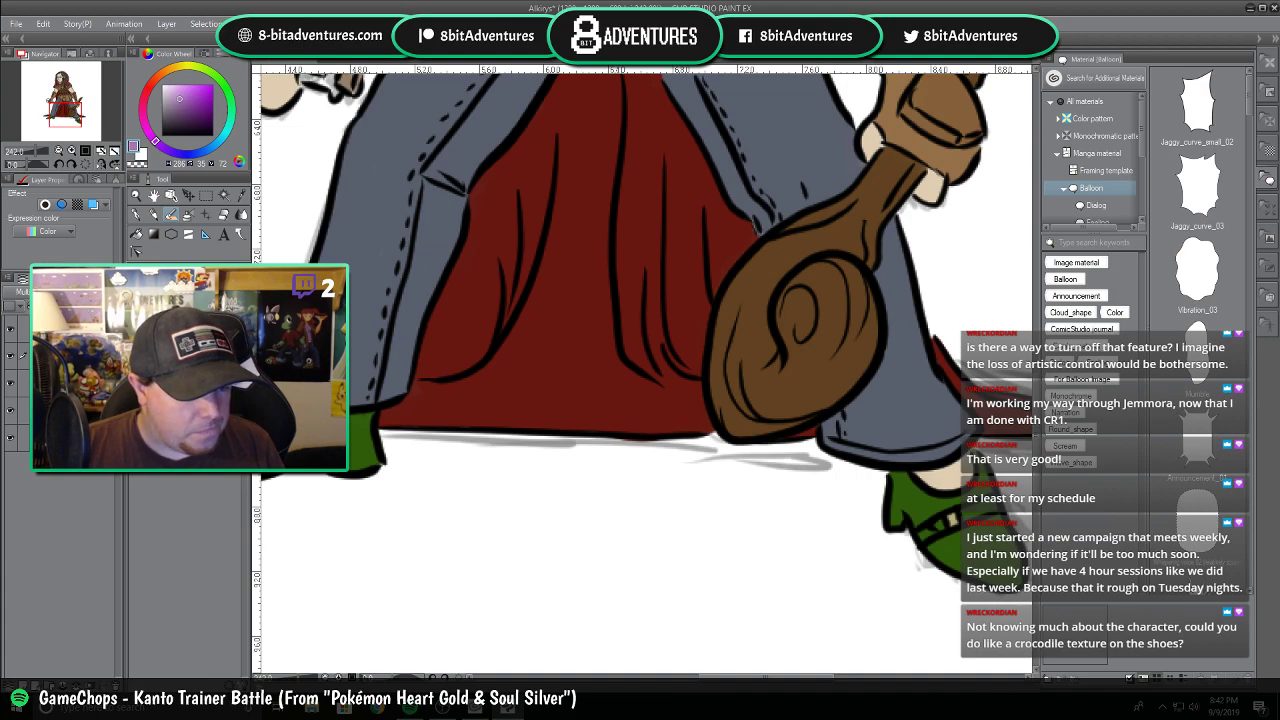
# Sample the hair's brown as the drawing color and look over the whole figure.
pyautogui.moveTo(1037, 426); pyautogui.dragTo(1037, 274)
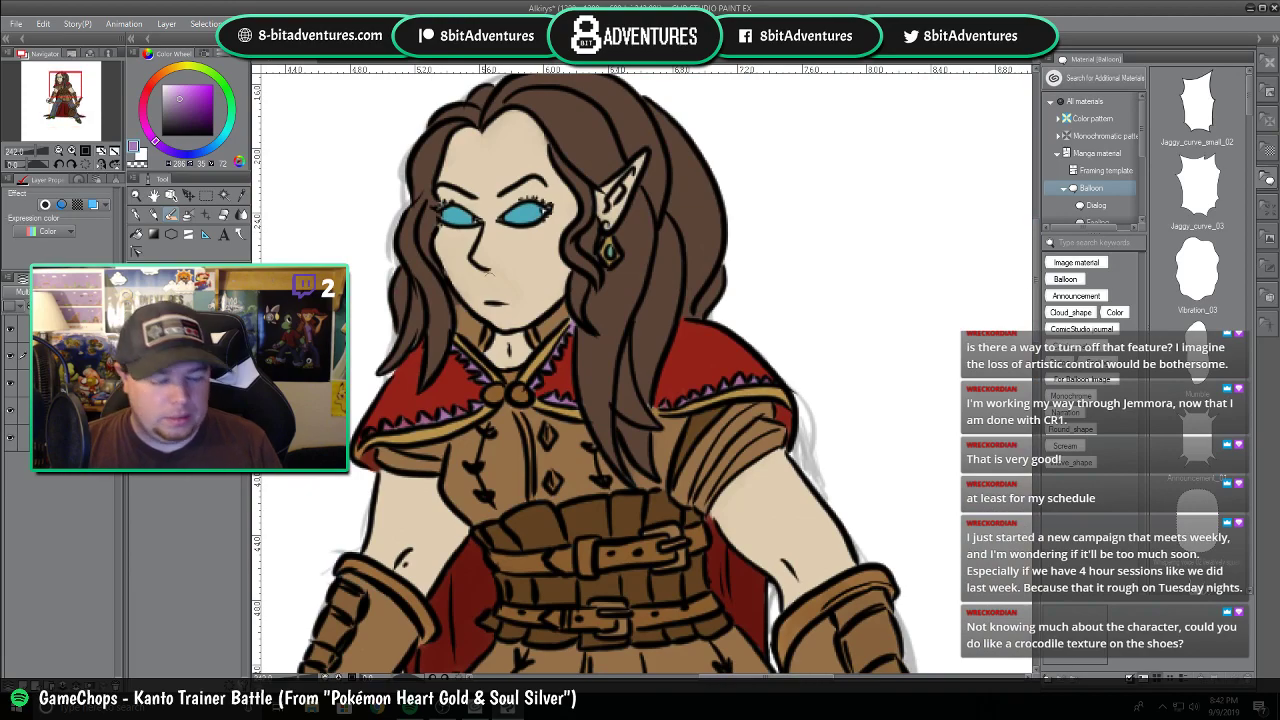
pyautogui.keyDown('alt'); pyautogui.click(580, 115); pyautogui.keyUp('alt')
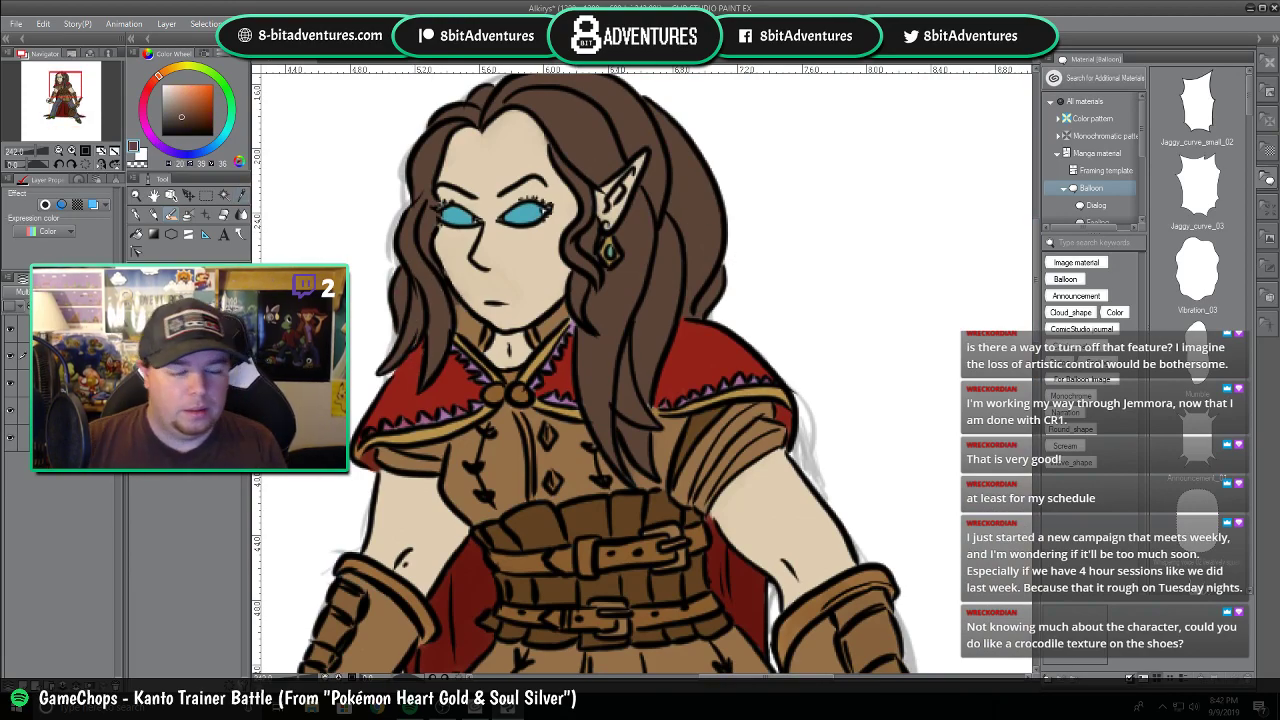
pyautogui.scroll(-2, 652, 457)
pyautogui.moveTo(1037, 257); pyautogui.dragTo(1037, 338)
pyautogui.scroll(4, 640, 370)
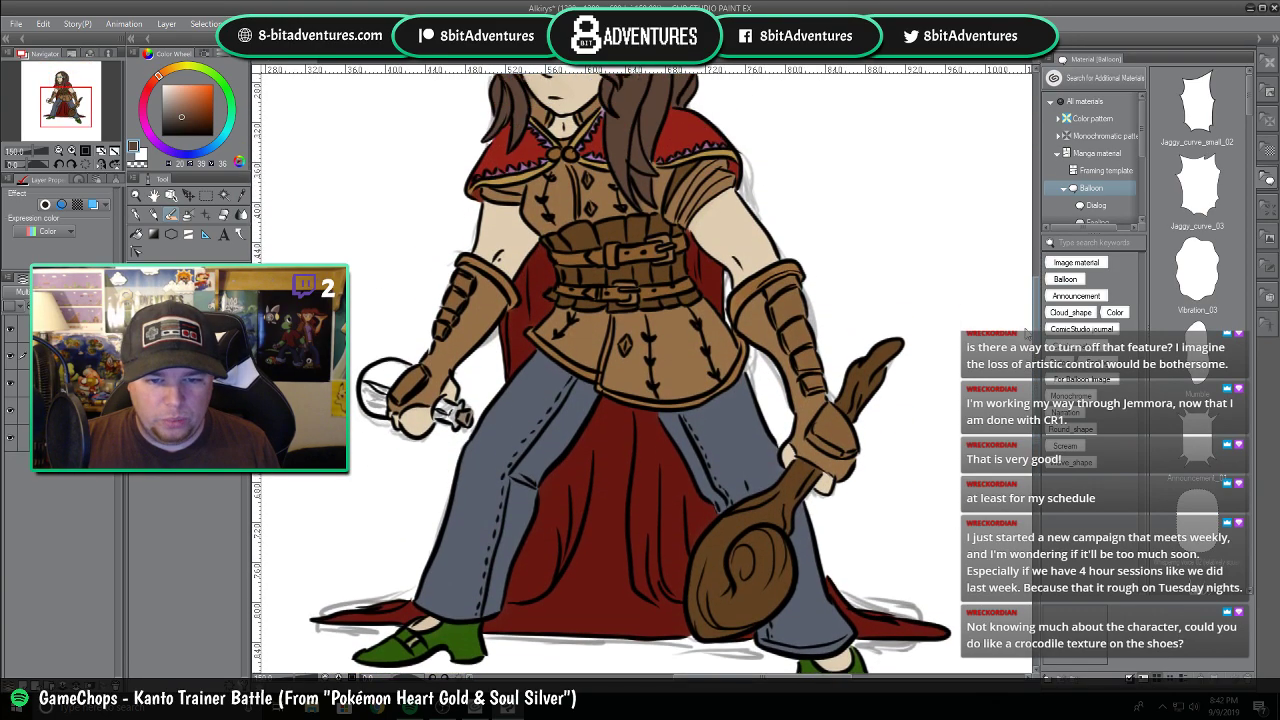
pyautogui.scroll(-2, 640, 370)
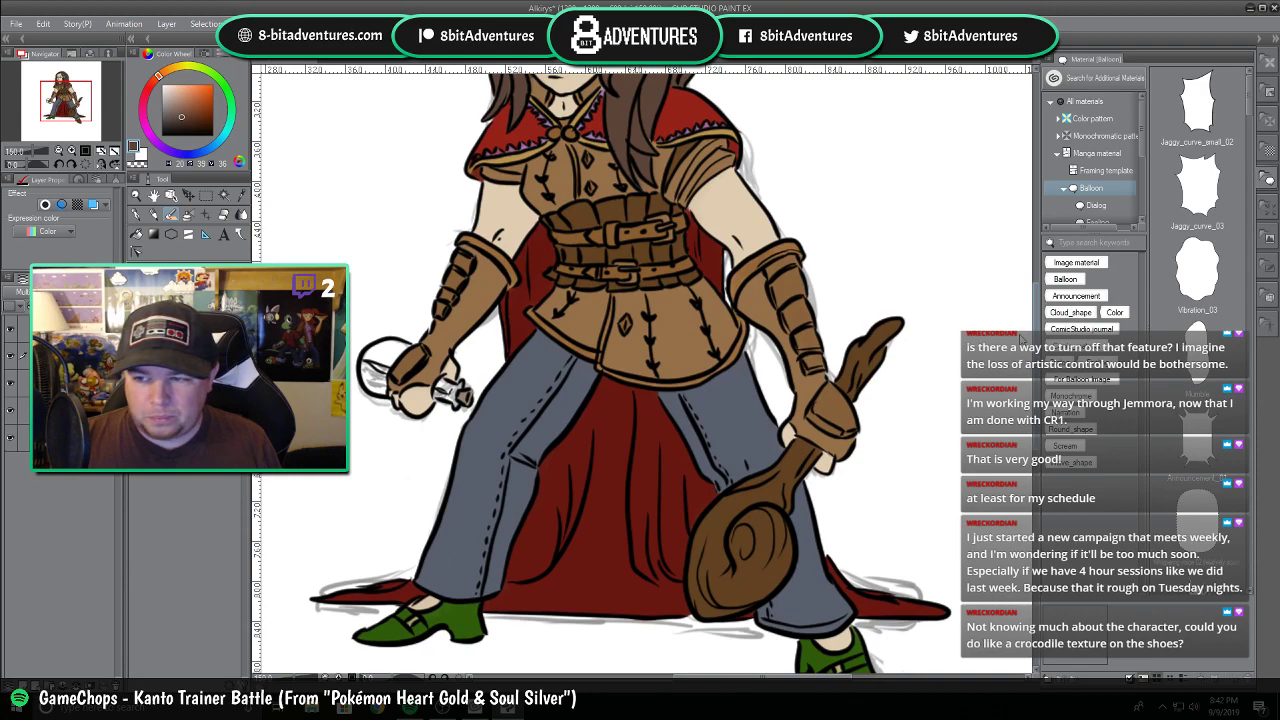
pyautogui.scroll(3, 1020, 291)
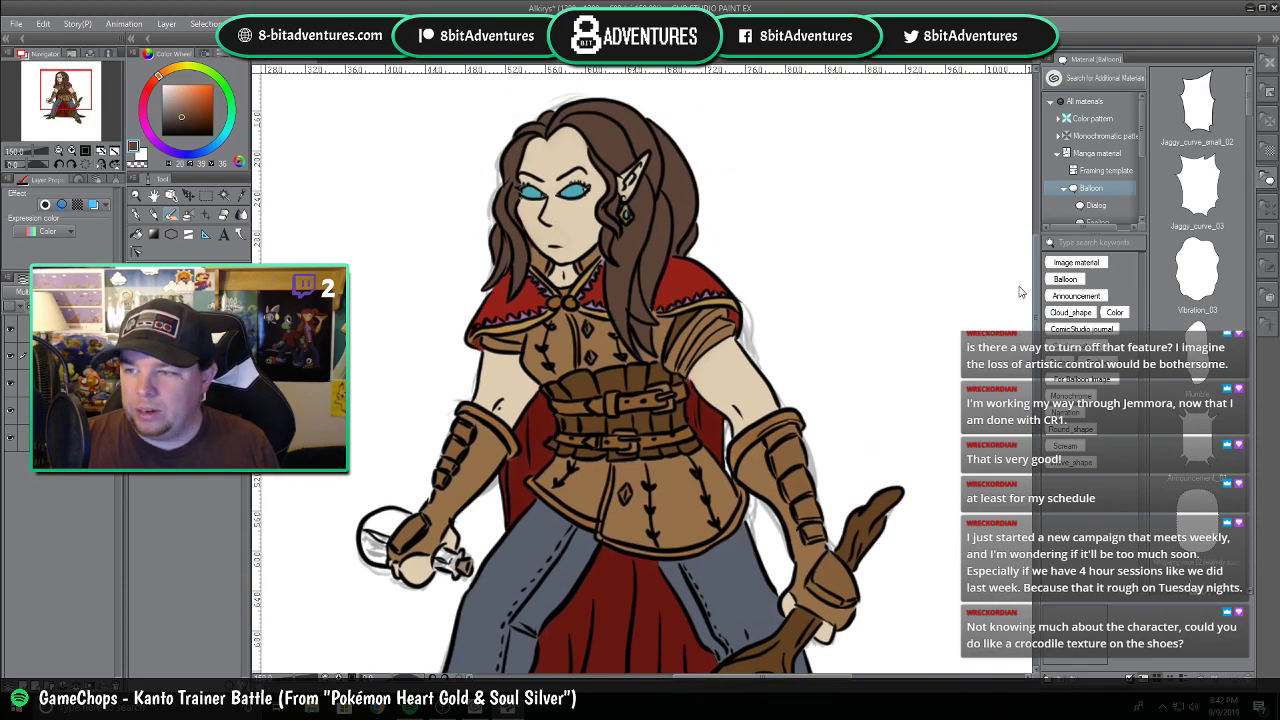
# Paint fine brown strand shading on the hair sweeping from the forehead parting toward the pointed ear.
pyautogui.moveTo(1020, 291); pyautogui.dragTo(1023, 275)
pyautogui.scroll(3, 666, 258)
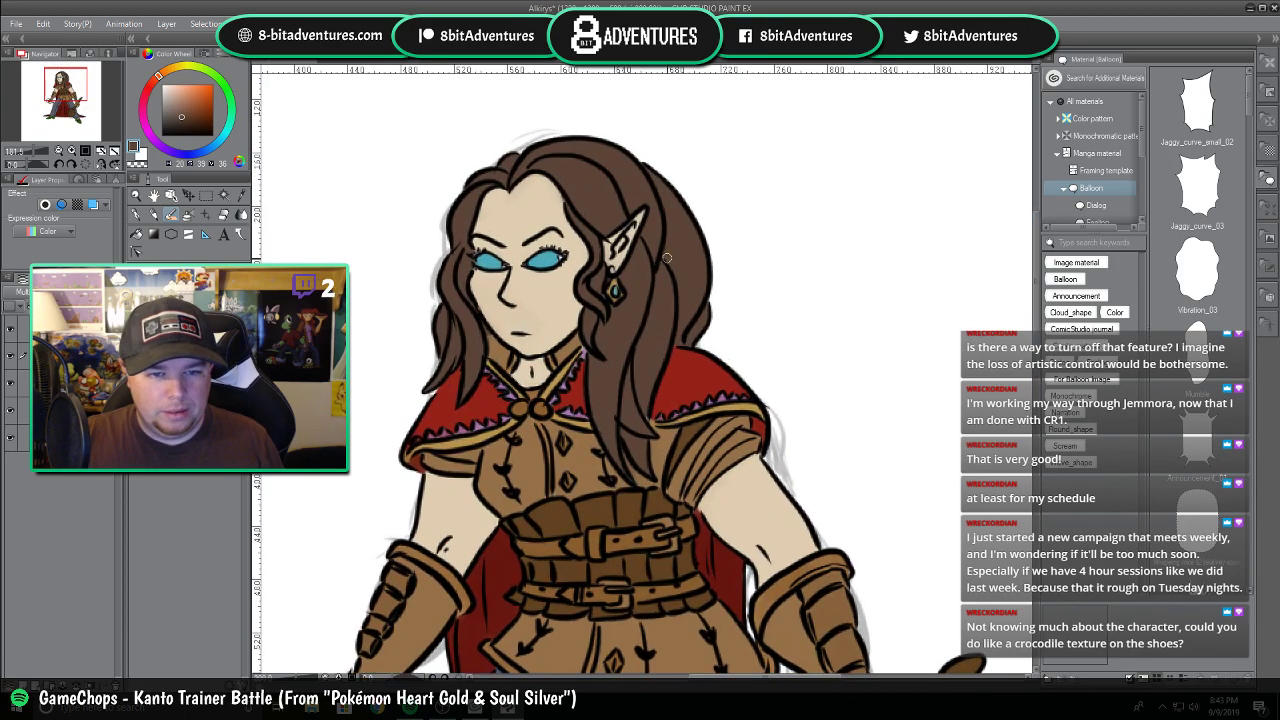
pyautogui.scroll(2, 665, 258)
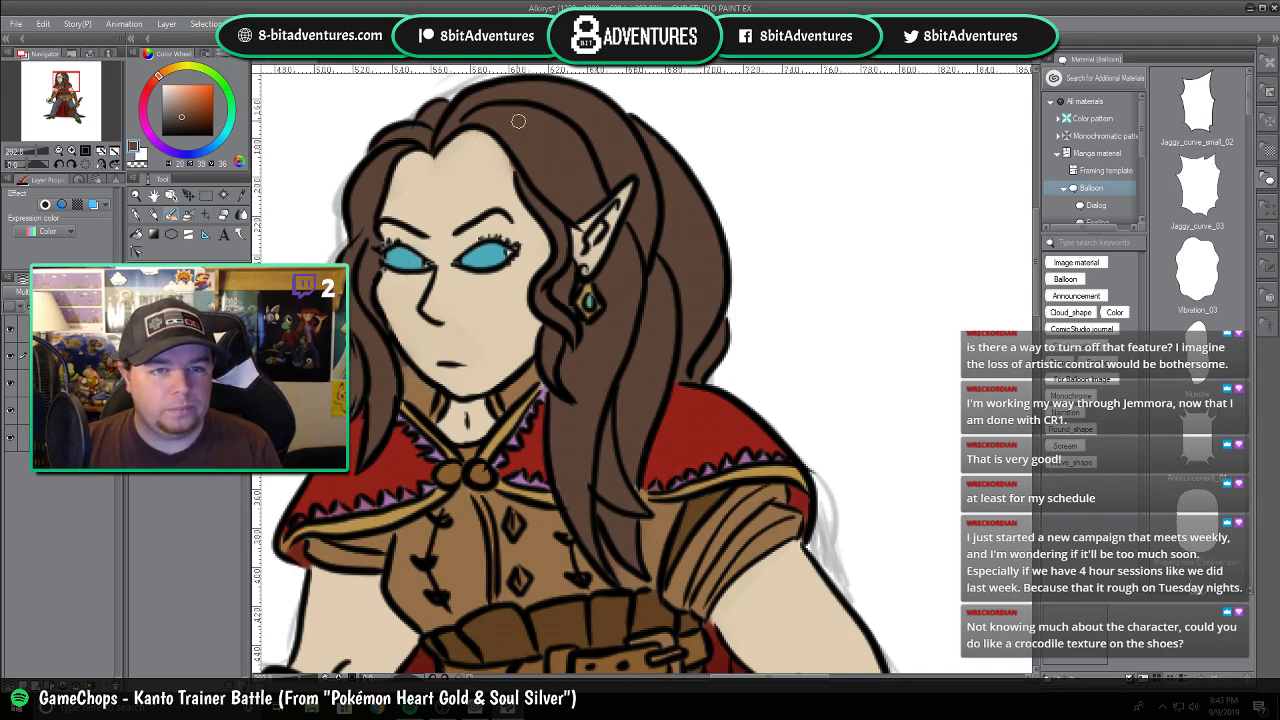
pyautogui.moveTo(470, 122)
pyautogui.mouseDown()
pyautogui.moveTo(489, 115)
pyautogui.moveTo(543, 147)
pyautogui.moveTo(542, 171)
pyautogui.moveTo(588, 197)
pyautogui.mouseUp()
pyautogui.moveTo(540, 144); pyautogui.dragTo(580, 200)
pyautogui.moveTo(542, 171)
pyautogui.mouseDown()
pyautogui.moveTo(580, 205)
pyautogui.moveTo(582, 162)
pyautogui.mouseUp()
pyautogui.moveTo(538, 124)
pyautogui.mouseDown()
pyautogui.moveTo(587, 168)
pyautogui.moveTo(522, 143)
pyautogui.moveTo(525, 109)
pyautogui.moveTo(519, 133)
pyautogui.moveTo(472, 118)
pyautogui.mouseUp()
pyautogui.moveTo(523, 159); pyautogui.dragTo(575, 207)
# Shade the long front lock hanging past the earring and over the chest with thin brown strand strokes down to its tip.
pyautogui.moveTo(514, 134)
pyautogui.mouseDown()
pyautogui.moveTo(585, 207)
pyautogui.moveTo(509, 140)
pyautogui.moveTo(558, 183)
pyautogui.moveTo(542, 143)
pyautogui.moveTo(606, 207)
pyautogui.moveTo(559, 178)
pyautogui.moveTo(621, 296)
pyautogui.moveTo(625, 282)
pyautogui.moveTo(530, 194)
pyautogui.moveTo(561, 248)
pyautogui.moveTo(556, 371)
pyautogui.mouseUp()
pyautogui.moveTo(560, 286)
pyautogui.mouseDown()
pyautogui.moveTo(617, 273)
pyautogui.moveTo(578, 428)
pyautogui.moveTo(569, 393)
pyautogui.moveTo(593, 532)
pyautogui.mouseUp()
pyautogui.moveTo(565, 409); pyautogui.dragTo(592, 548)
pyautogui.moveTo(598, 326)
pyautogui.mouseDown()
pyautogui.moveTo(578, 430)
pyautogui.moveTo(567, 369)
pyautogui.mouseUp()
pyautogui.moveTo(567, 417)
pyautogui.mouseDown()
pyautogui.moveTo(572, 462)
pyautogui.moveTo(577, 448)
pyautogui.mouseUp()
pyautogui.moveTo(620, 247)
pyautogui.mouseDown()
pyautogui.moveTo(621, 334)
pyautogui.moveTo(579, 487)
pyautogui.mouseUp()
pyautogui.moveTo(619, 309); pyautogui.dragTo(585, 424)
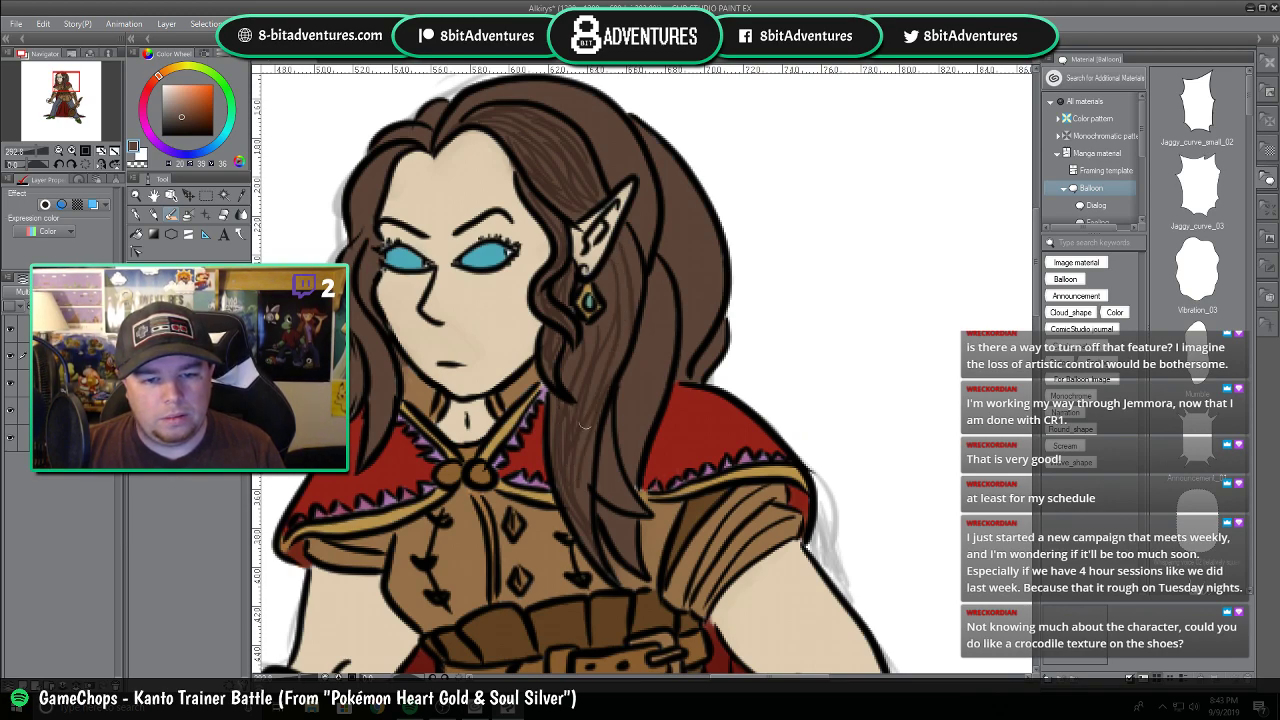
pyautogui.moveTo(604, 279); pyautogui.dragTo(570, 396)
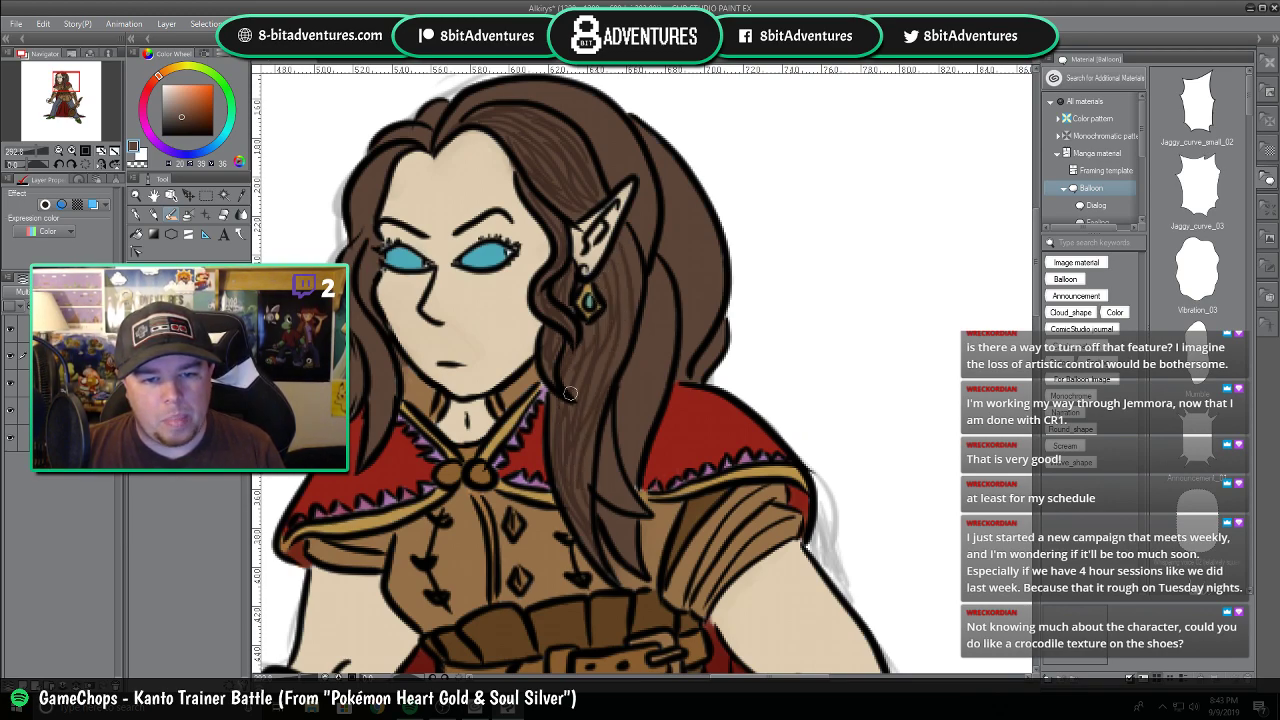
pyautogui.moveTo(622, 228)
pyautogui.mouseDown()
pyautogui.moveTo(620, 328)
pyautogui.moveTo(614, 247)
pyautogui.moveTo(600, 373)
pyautogui.mouseUp()
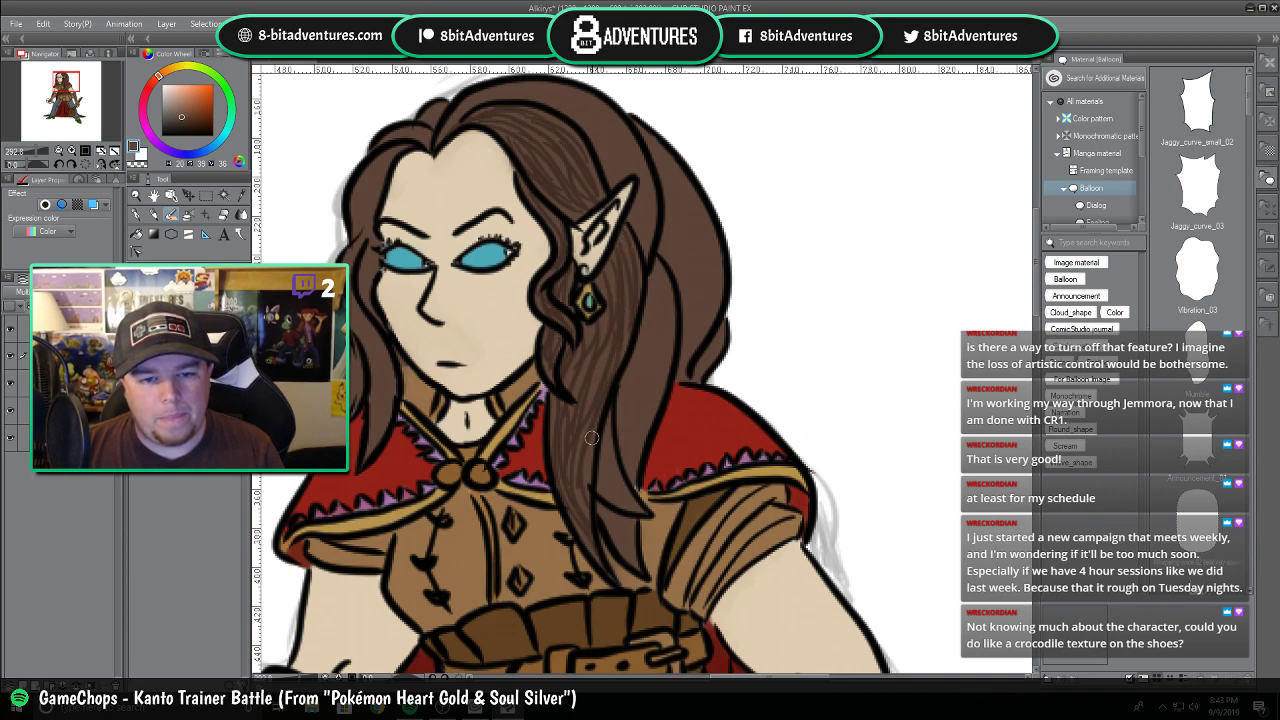
pyautogui.moveTo(603, 438)
pyautogui.mouseDown()
pyautogui.moveTo(630, 505)
pyautogui.moveTo(614, 522)
pyautogui.moveTo(628, 564)
pyautogui.mouseUp()
pyautogui.moveTo(614, 508)
pyautogui.mouseDown()
pyautogui.moveTo(639, 560)
pyautogui.moveTo(638, 514)
pyautogui.mouseUp()
# Add brown strand strokes to the section of hair falling behind the ear to the shoulder.
pyautogui.moveTo(660, 273); pyautogui.dragTo(632, 419)
pyautogui.moveTo(641, 295); pyautogui.dragTo(621, 419)
pyautogui.moveTo(659, 283); pyautogui.dragTo(626, 478)
pyautogui.moveTo(651, 377); pyautogui.dragTo(632, 453)
pyautogui.moveTo(662, 290)
pyautogui.mouseDown()
pyautogui.moveTo(636, 378)
pyautogui.moveTo(627, 338)
pyautogui.moveTo(652, 332)
pyautogui.moveTo(634, 400)
pyautogui.mouseUp()
pyautogui.moveTo(662, 334); pyautogui.dragTo(648, 390)
pyautogui.moveTo(652, 262); pyautogui.dragTo(646, 328)
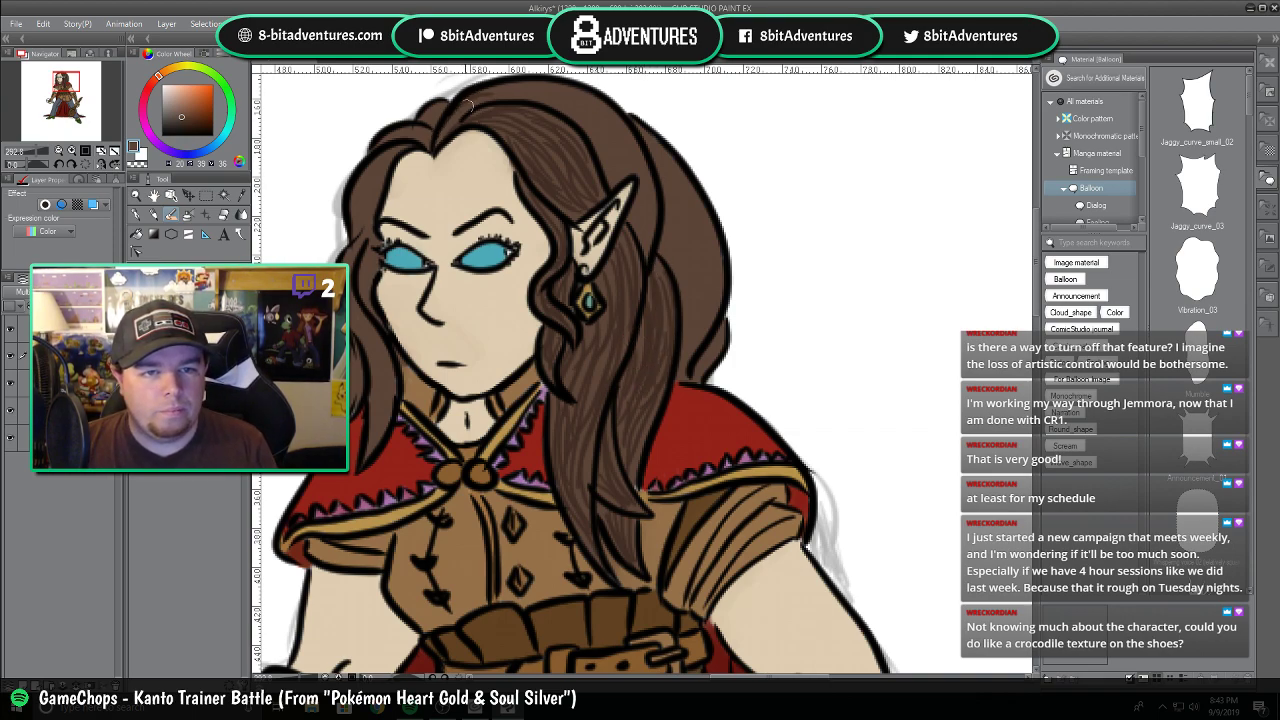
# Shade the hair across the top of the head and just behind the ear with thin brown strand strokes.
pyautogui.moveTo(528, 83)
pyautogui.mouseDown()
pyautogui.moveTo(590, 106)
pyautogui.moveTo(612, 154)
pyautogui.mouseUp()
pyautogui.moveTo(590, 106)
pyautogui.mouseDown()
pyautogui.moveTo(601, 170)
pyautogui.moveTo(618, 179)
pyautogui.moveTo(610, 116)
pyautogui.mouseUp()
pyautogui.moveTo(647, 236); pyautogui.dragTo(643, 172)
pyautogui.moveTo(642, 250)
pyautogui.mouseDown()
pyautogui.moveTo(628, 127)
pyautogui.moveTo(618, 178)
pyautogui.mouseUp()
pyautogui.moveTo(576, 96)
pyautogui.mouseDown()
pyautogui.moveTo(587, 125)
pyautogui.moveTo(587, 160)
pyautogui.moveTo(557, 131)
pyautogui.moveTo(469, 113)
pyautogui.mouseUp()
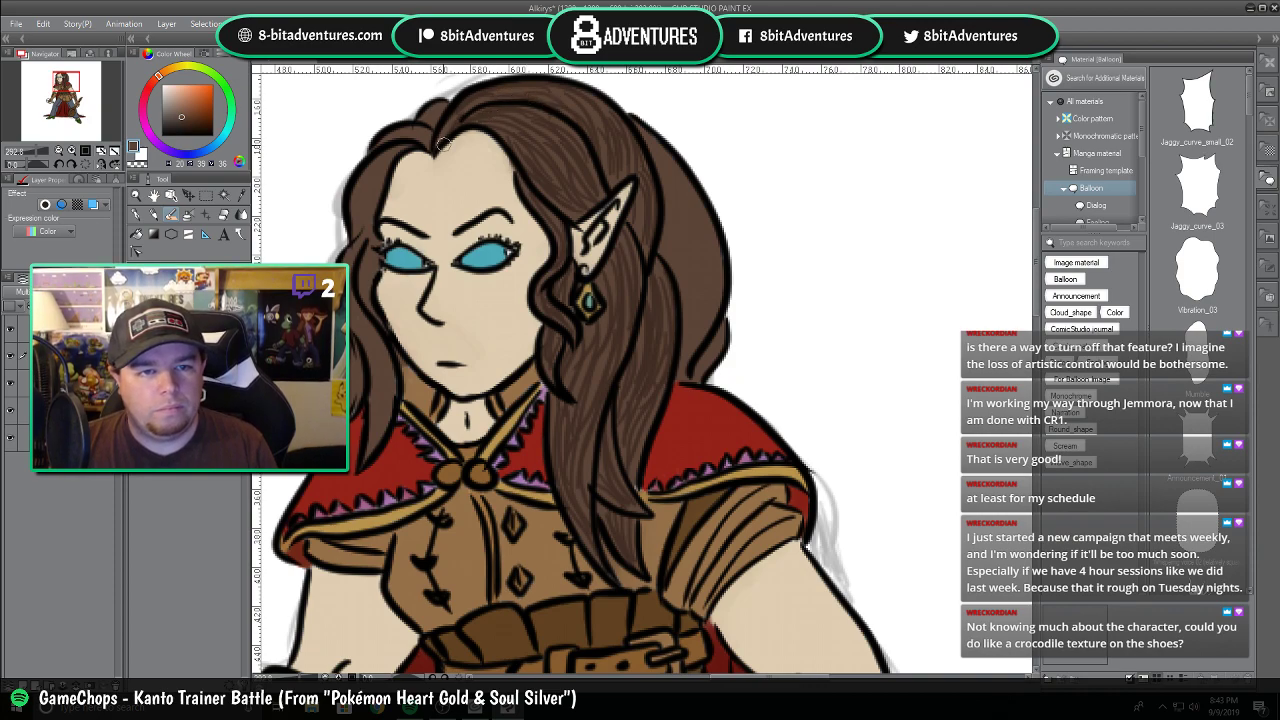
pyautogui.moveTo(556, 98); pyautogui.dragTo(574, 119)
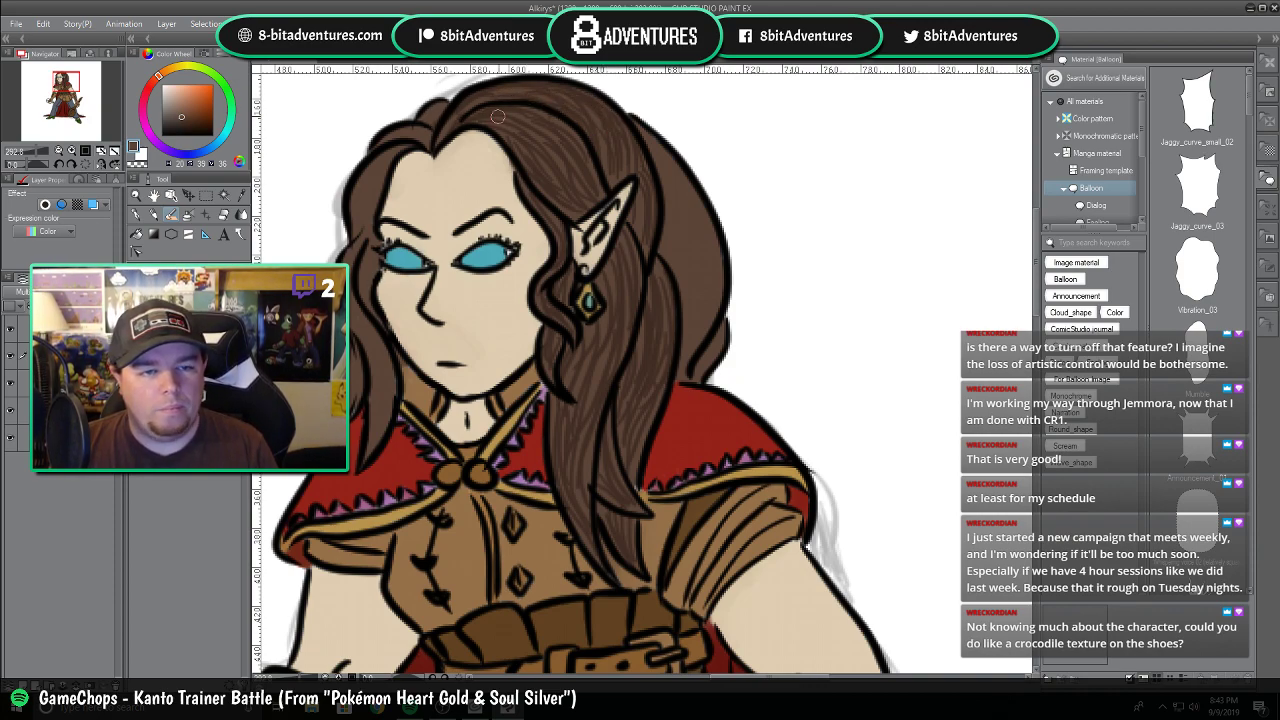
# Add brown strand strokes to the hair on the side of the face opposite the visible ear.
pyautogui.moveTo(362, 320)
pyautogui.mouseDown()
pyautogui.moveTo(376, 426)
pyautogui.moveTo(364, 448)
pyautogui.mouseUp()
pyautogui.moveTo(388, 398)
pyautogui.mouseDown()
pyautogui.moveTo(376, 438)
pyautogui.moveTo(366, 322)
pyautogui.mouseUp()
pyautogui.moveTo(375, 388); pyautogui.dragTo(366, 428)
pyautogui.moveTo(382, 360)
pyautogui.mouseDown()
pyautogui.moveTo(386, 416)
pyautogui.moveTo(358, 306)
pyautogui.moveTo(357, 402)
pyautogui.mouseUp()
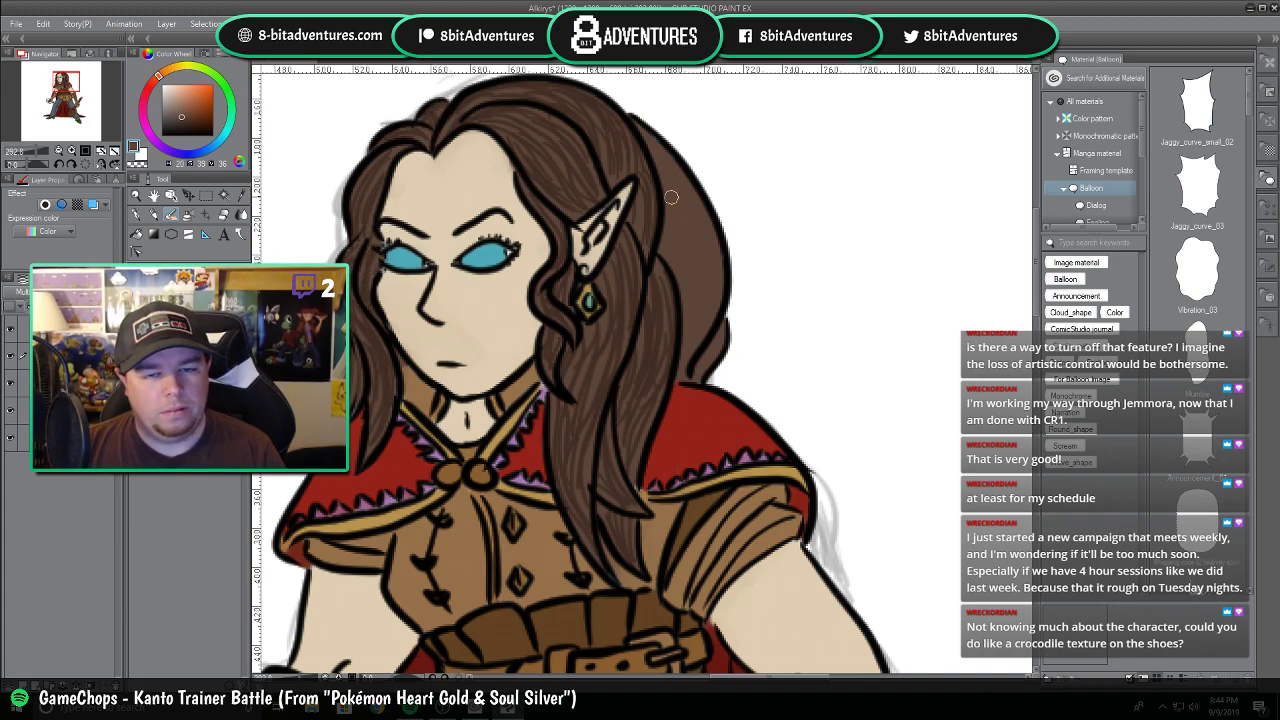
# Shade the large mass of hair at the back of the head with long brown strand strokes.
pyautogui.moveTo(674, 158)
pyautogui.mouseDown()
pyautogui.moveTo(698, 255)
pyautogui.moveTo(710, 246)
pyautogui.moveTo(700, 338)
pyautogui.mouseUp()
pyautogui.moveTo(711, 278); pyautogui.dragTo(687, 337)
pyautogui.moveTo(658, 154)
pyautogui.mouseDown()
pyautogui.moveTo(690, 218)
pyautogui.moveTo(691, 292)
pyautogui.mouseUp()
pyautogui.moveTo(667, 176); pyautogui.dragTo(674, 288)
pyautogui.moveTo(674, 210); pyautogui.dragTo(665, 256)
pyautogui.moveTo(680, 188); pyautogui.dragTo(686, 312)
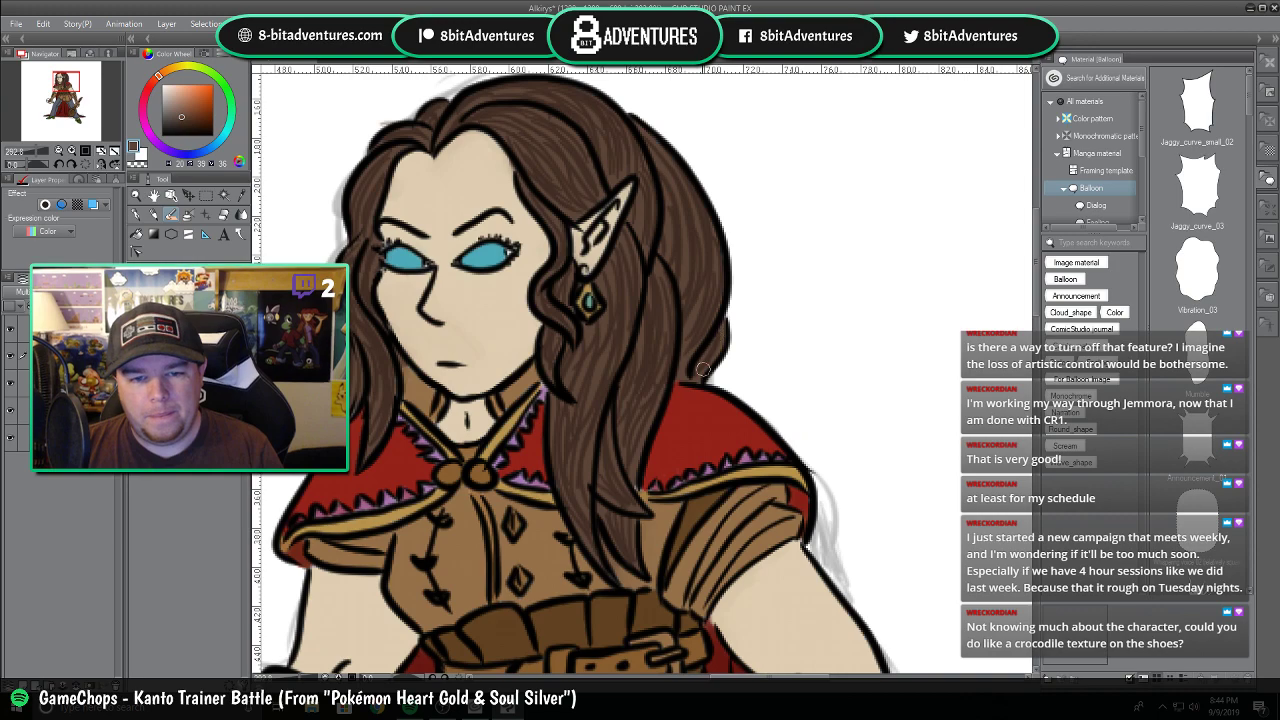
# Sample the wooden staff's brown and shade its rounded, spiraled head and its shaft up past the gripping hand.
pyautogui.scroll(-1, 725, 396)
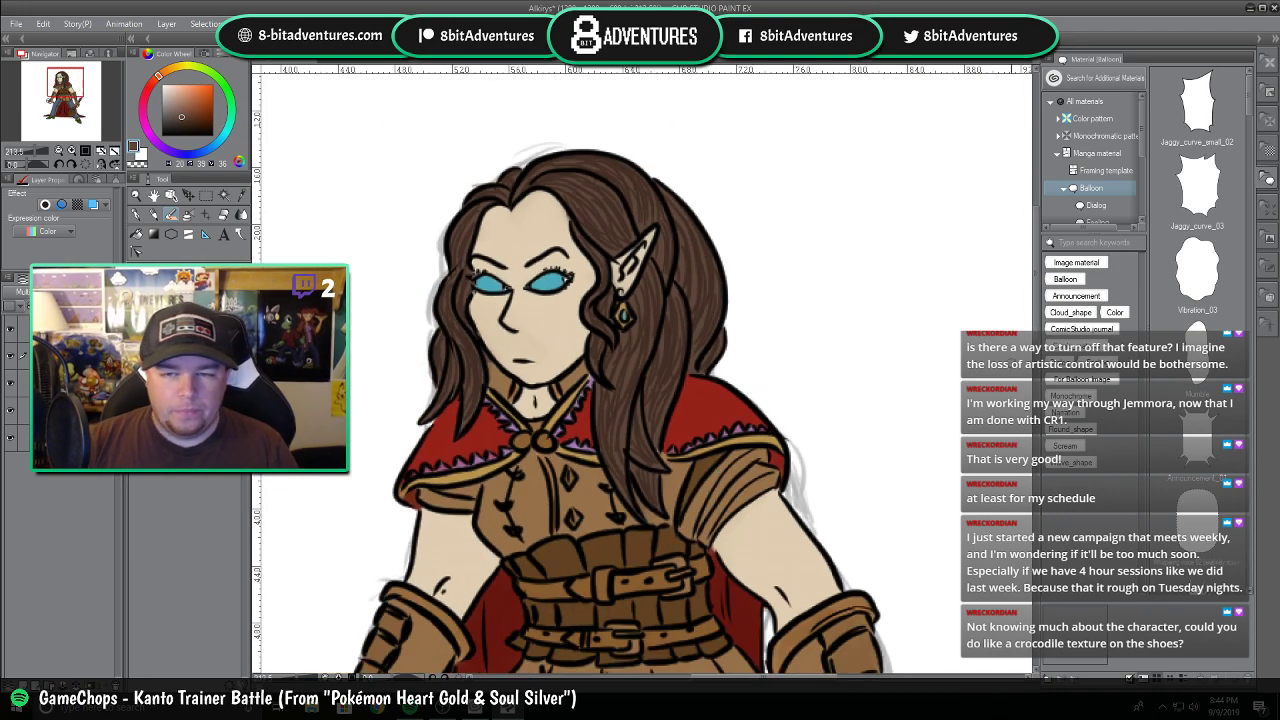
pyautogui.scroll(-5, 725, 396)
pyautogui.scroll(-3, 725, 396)
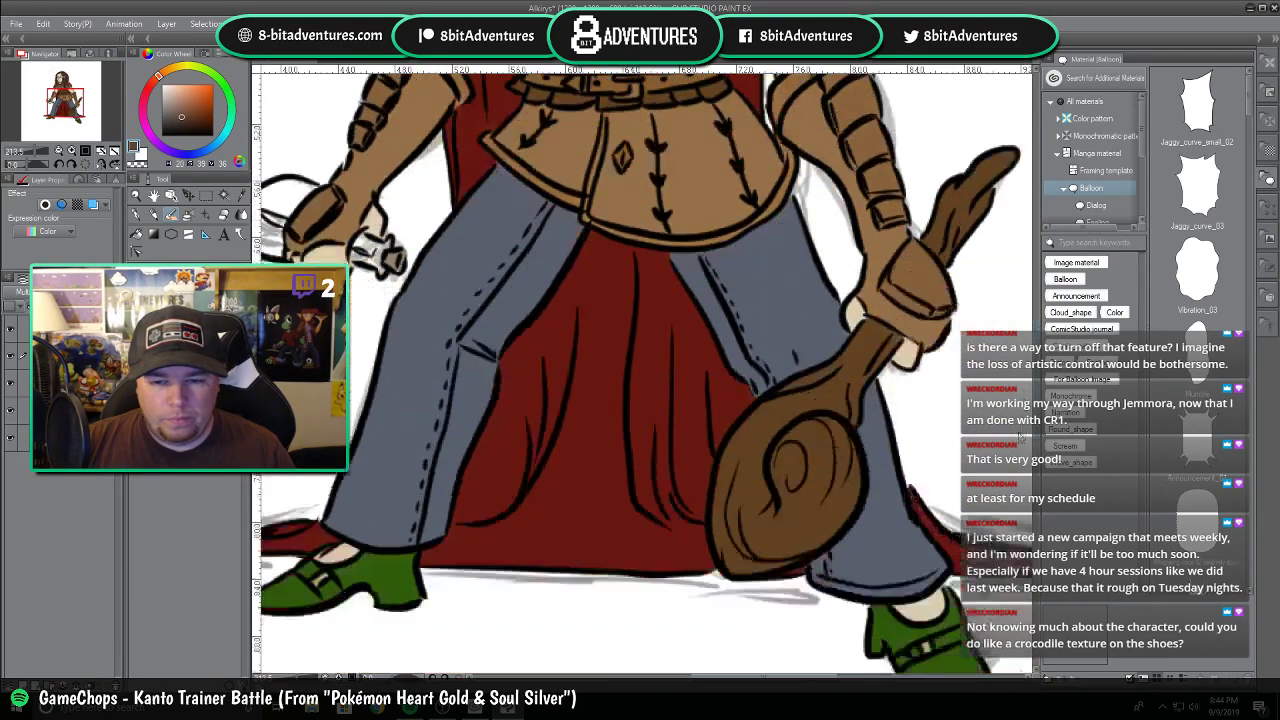
pyautogui.scroll(2, 751, 530)
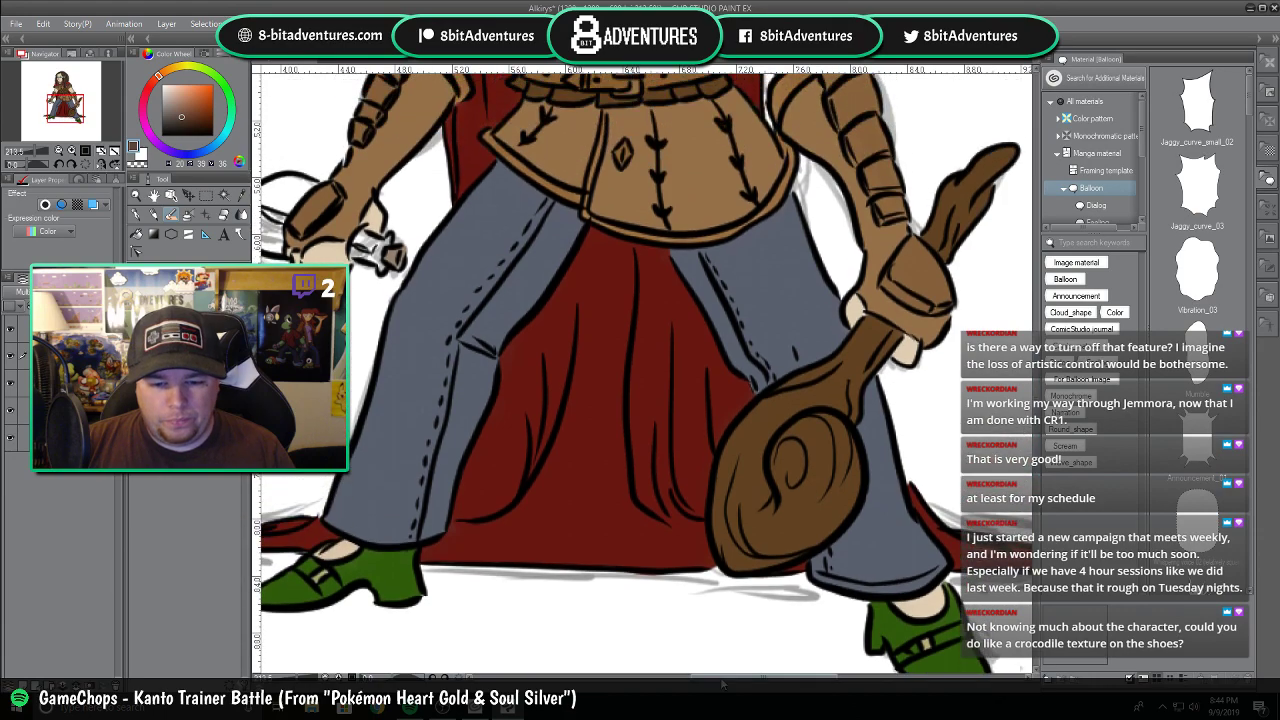
pyautogui.scroll(1, 751, 530)
pyautogui.keyDown('alt'); pyautogui.click(751, 508); pyautogui.keyUp('alt')
pyautogui.scroll(4, 746, 513)
pyautogui.scroll(1, 623, 459)
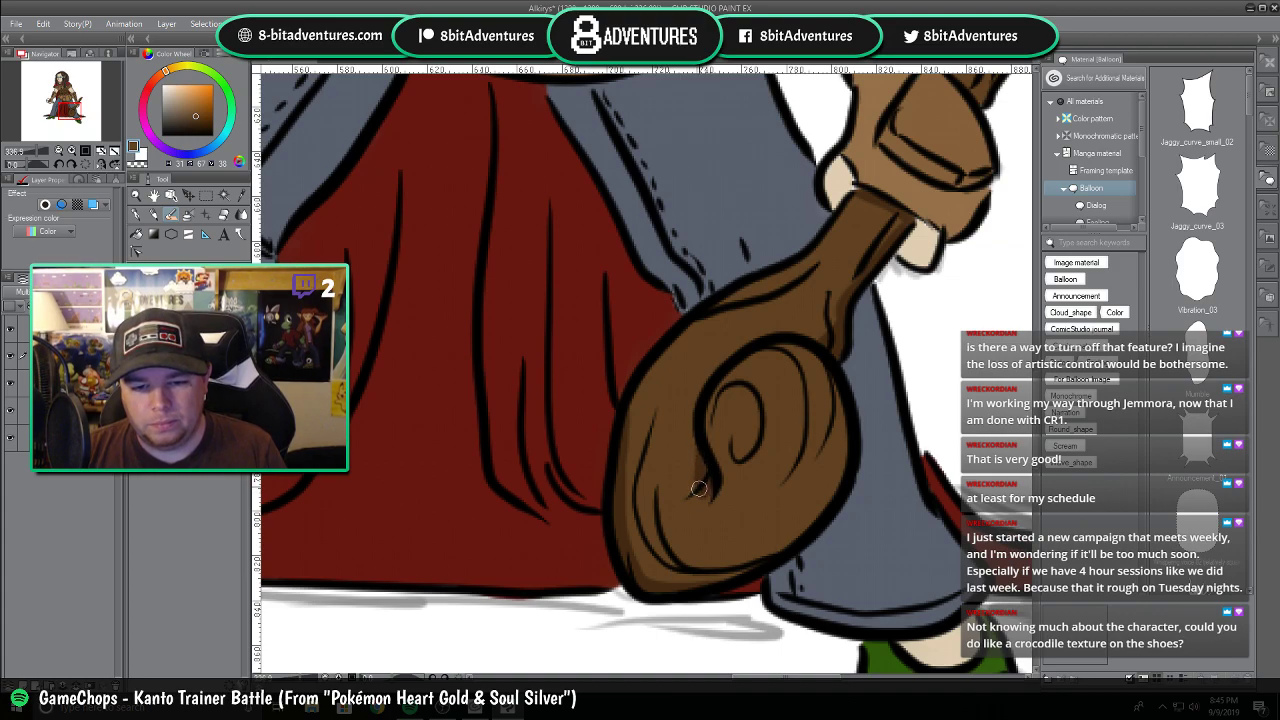
pyautogui.moveTo(692, 455); pyautogui.dragTo(695, 473)
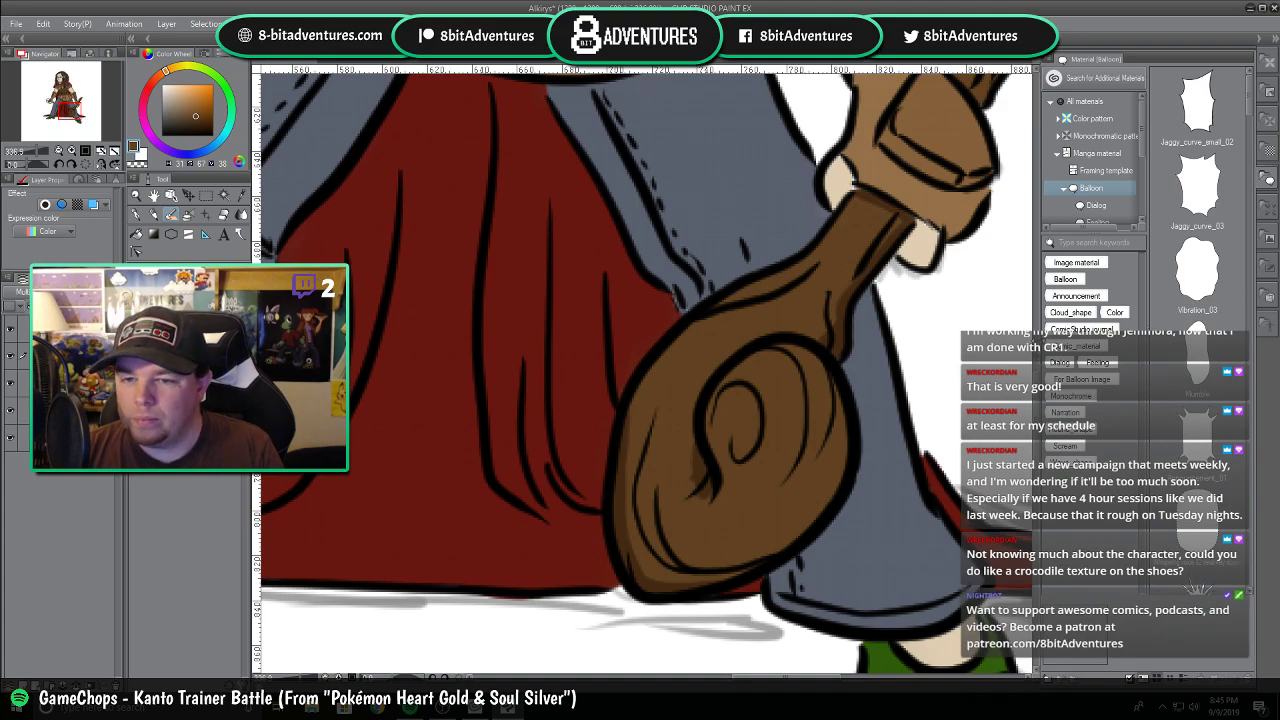
pyautogui.scroll(4, 1037, 400)
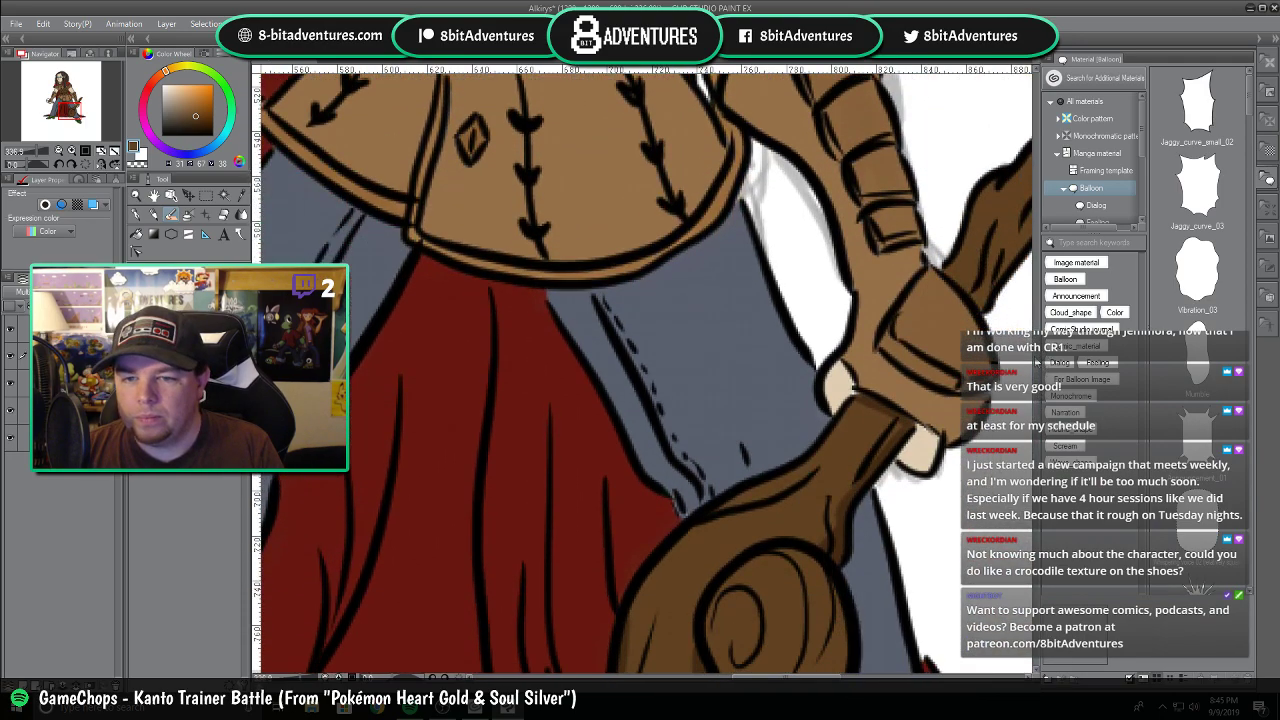
pyautogui.hscroll(3, 858, 660)
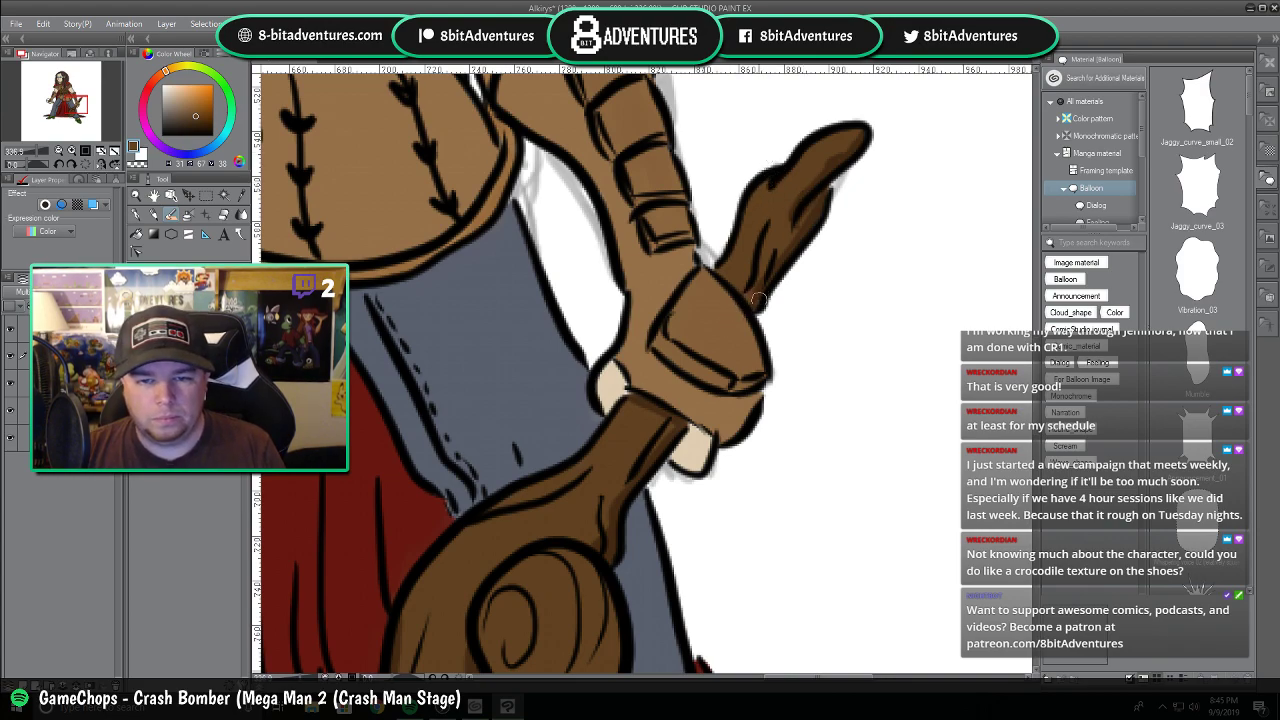
# Sample the leather's tan and shade the bracer plates, glove and inner edge of the forearm on the bottle-holding arm.
pyautogui.scroll(-5, 756, 290)
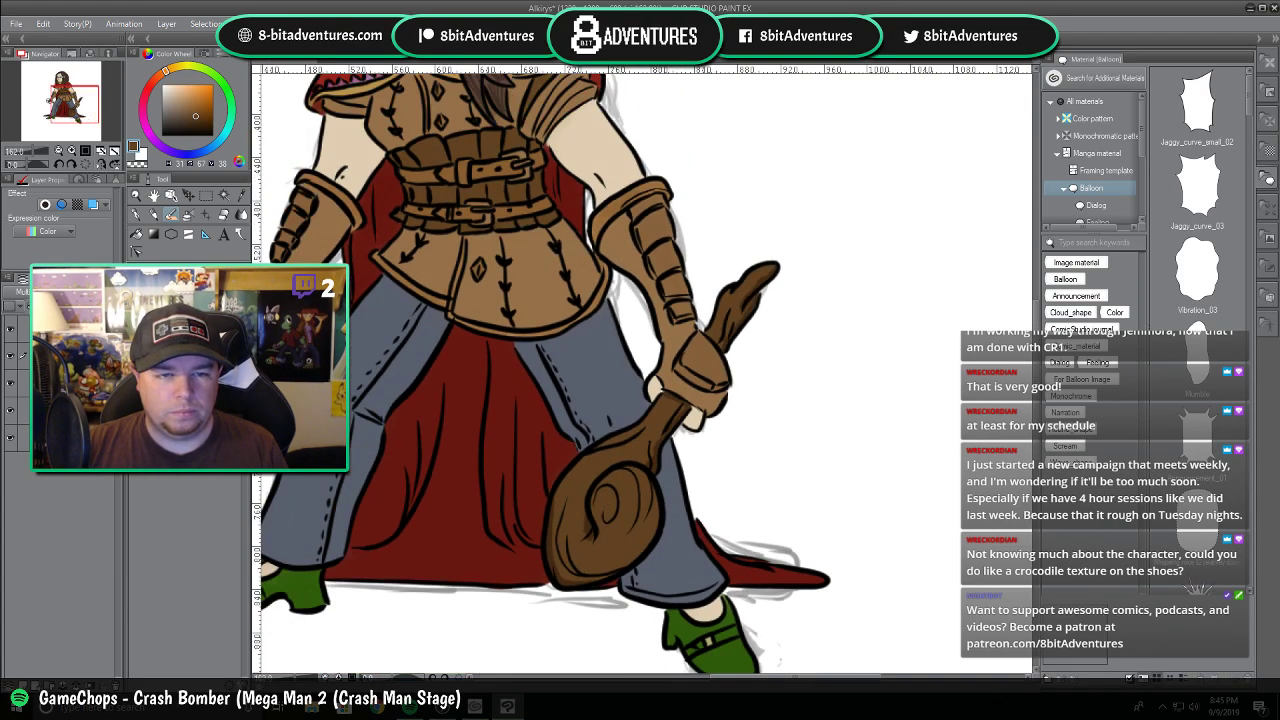
pyautogui.moveTo(743, 677); pyautogui.dragTo(713, 677)
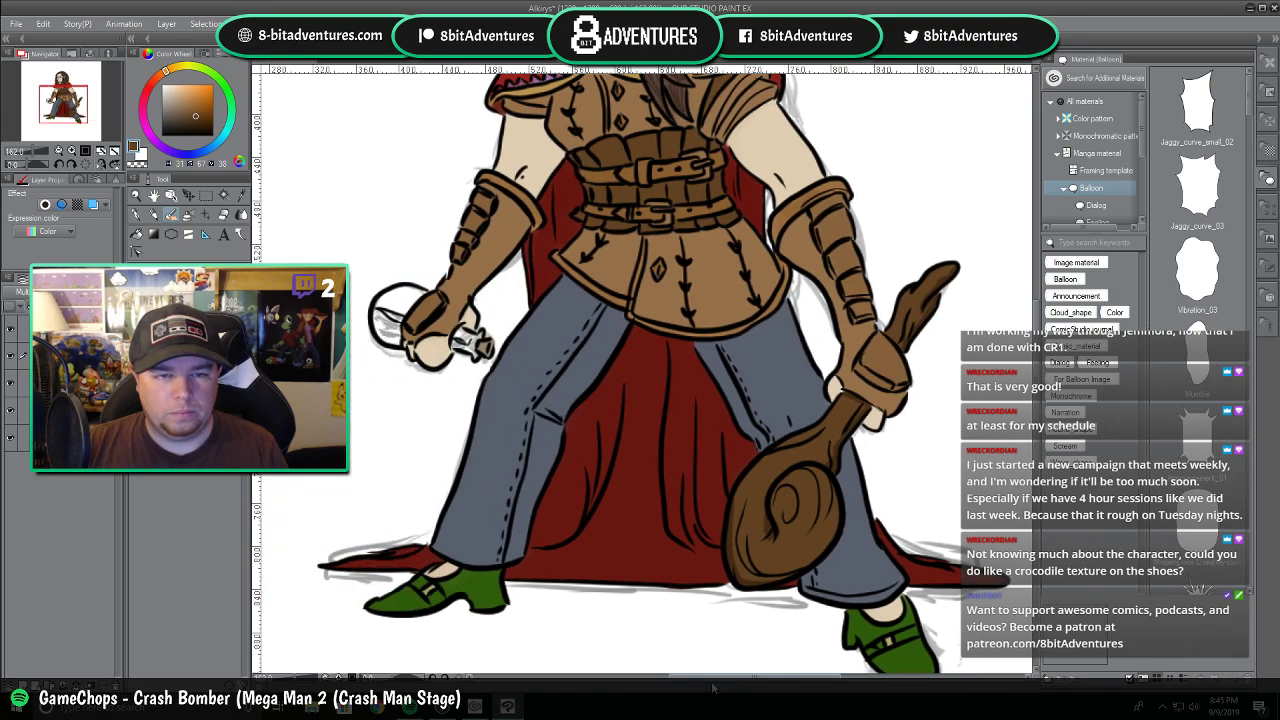
pyautogui.scroll(3, 513, 229)
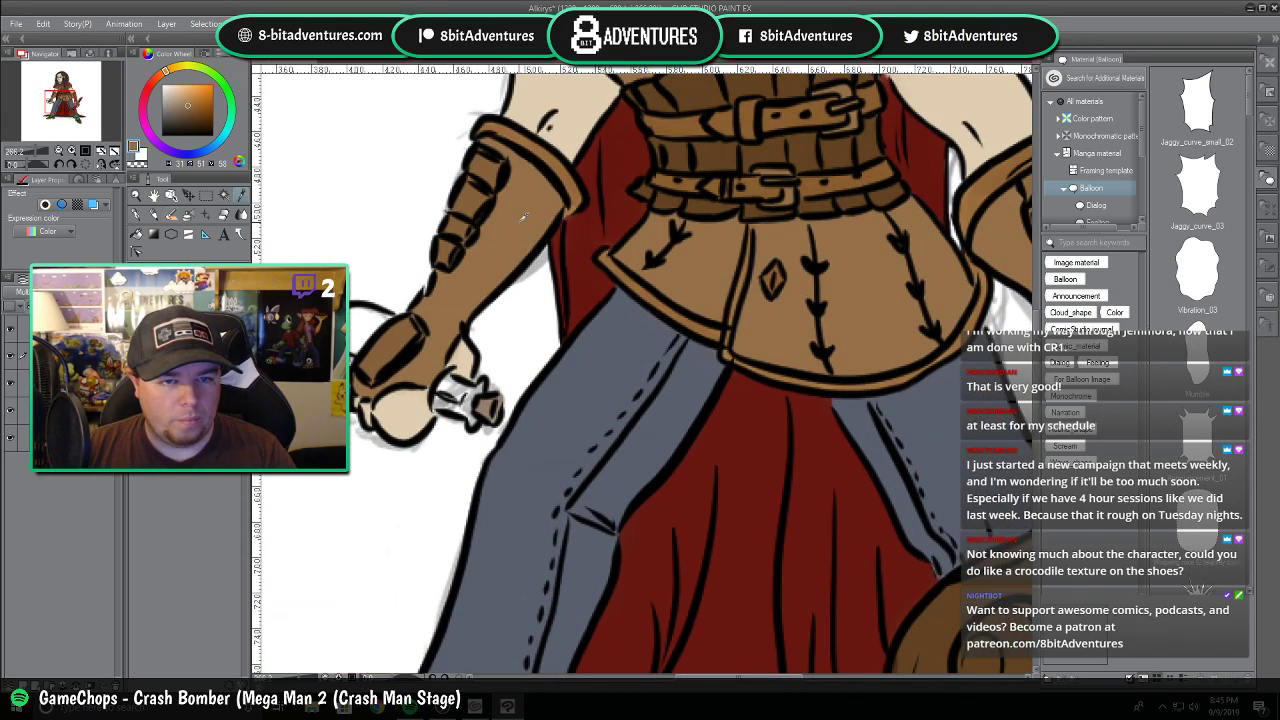
pyautogui.scroll(2, 522, 215)
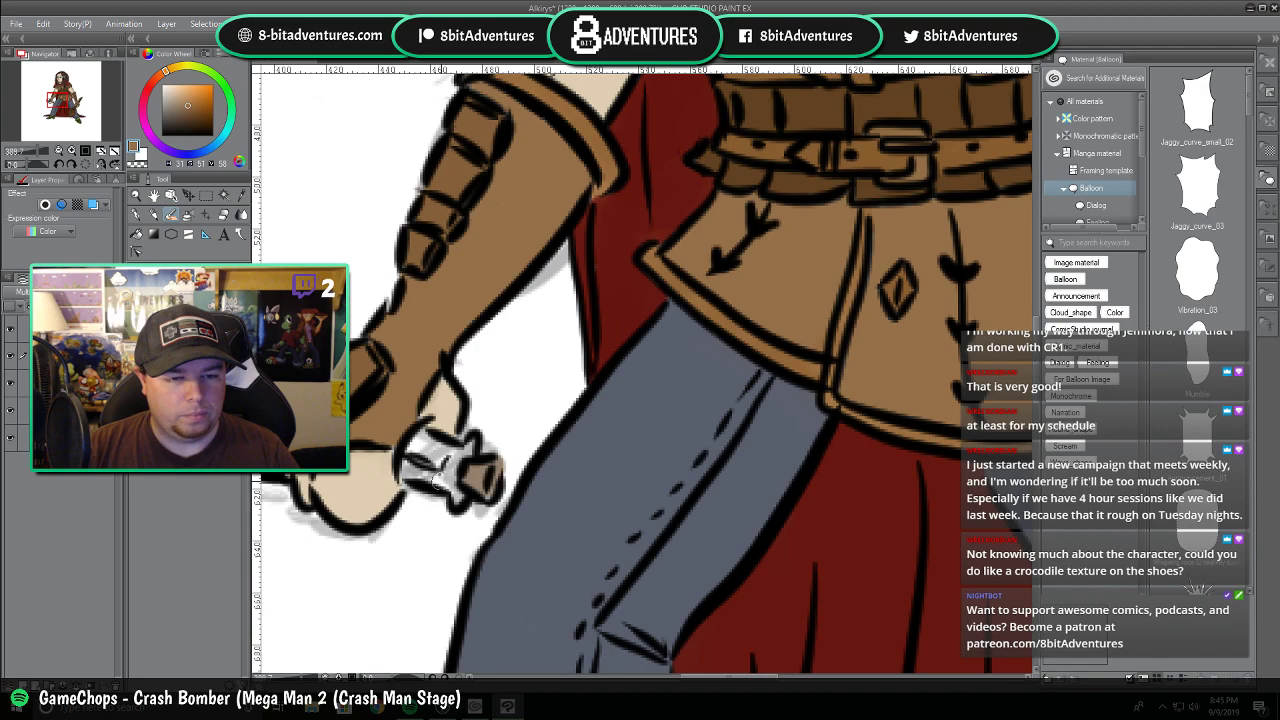
pyautogui.moveTo(498, 123); pyautogui.dragTo(492, 154)
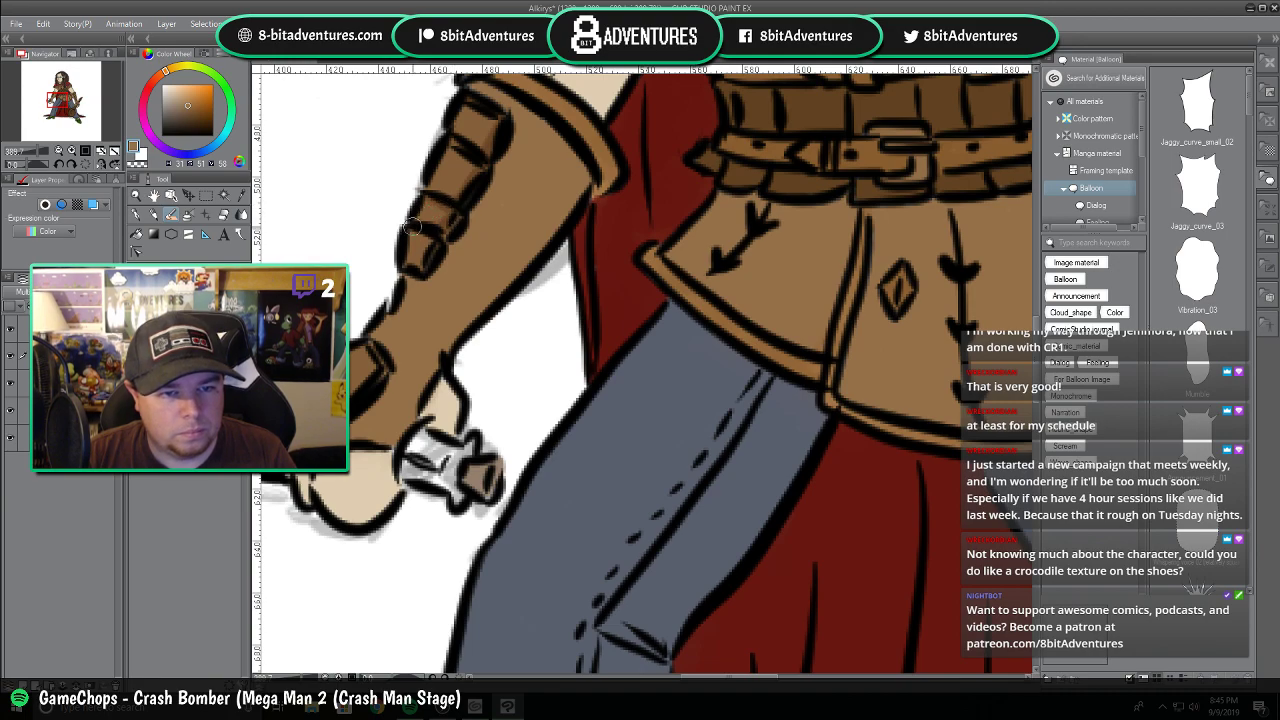
pyautogui.moveTo(429, 244); pyautogui.dragTo(422, 262)
pyautogui.moveTo(372, 346); pyautogui.dragTo(361, 383)
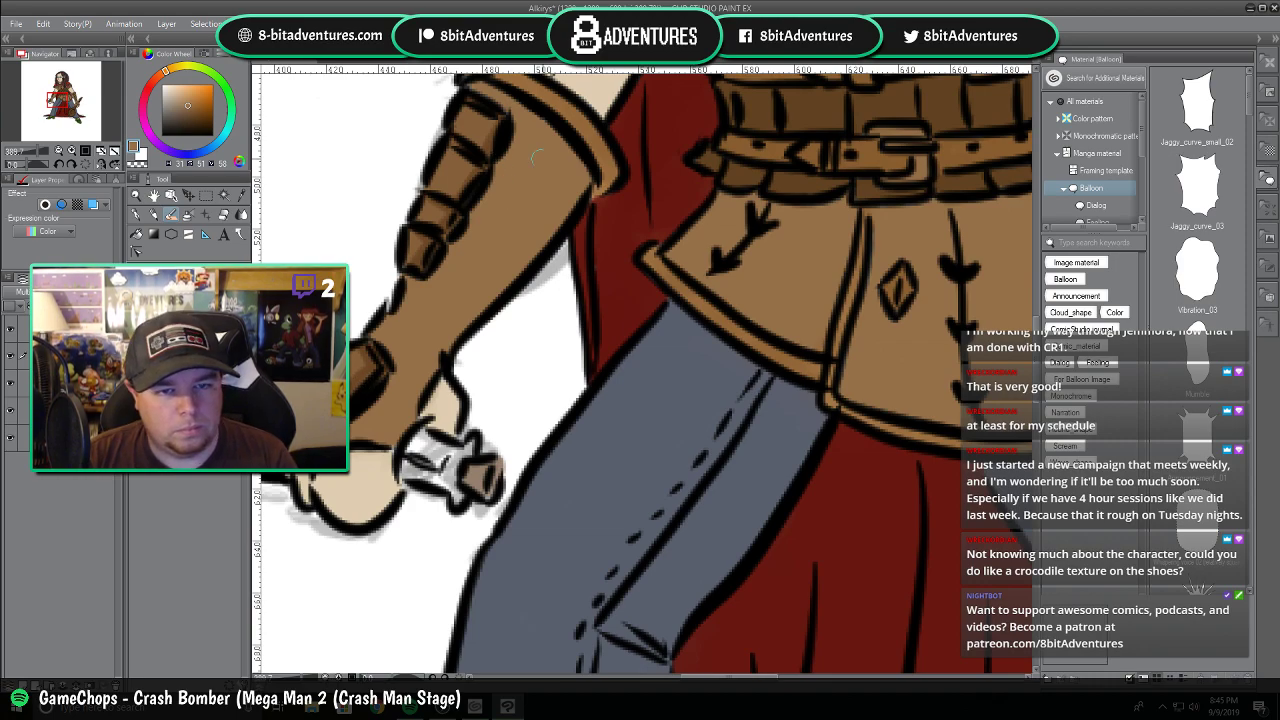
pyautogui.moveTo(576, 146)
pyautogui.mouseDown()
pyautogui.moveTo(566, 197)
pyautogui.moveTo(581, 155)
pyautogui.moveTo(542, 230)
pyautogui.moveTo(494, 233)
pyautogui.moveTo(536, 248)
pyautogui.moveTo(475, 297)
pyautogui.moveTo(442, 351)
pyautogui.moveTo(586, 181)
pyautogui.mouseUp()
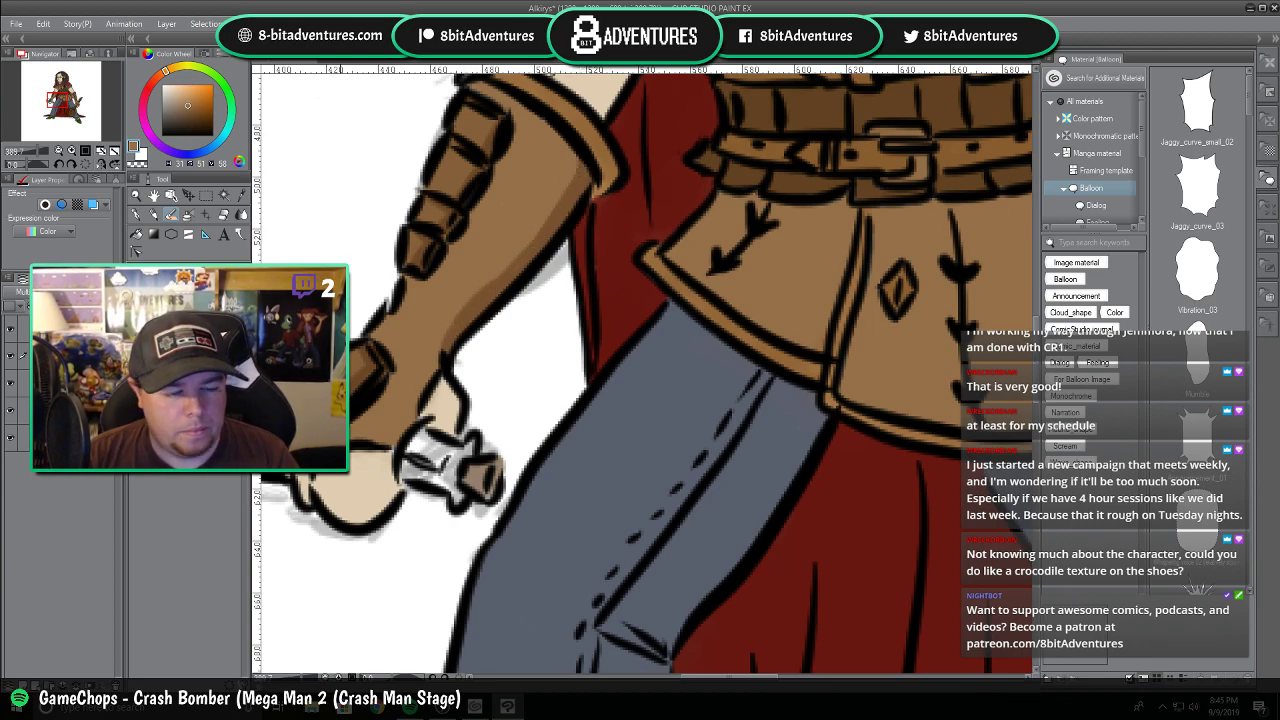
# Sample the skin tone and shade the fingers and the upper arm beneath the sleeve on the bottle-holding arm.
pyautogui.keyDown('alt'); pyautogui.click(360, 461); pyautogui.keyUp('alt')
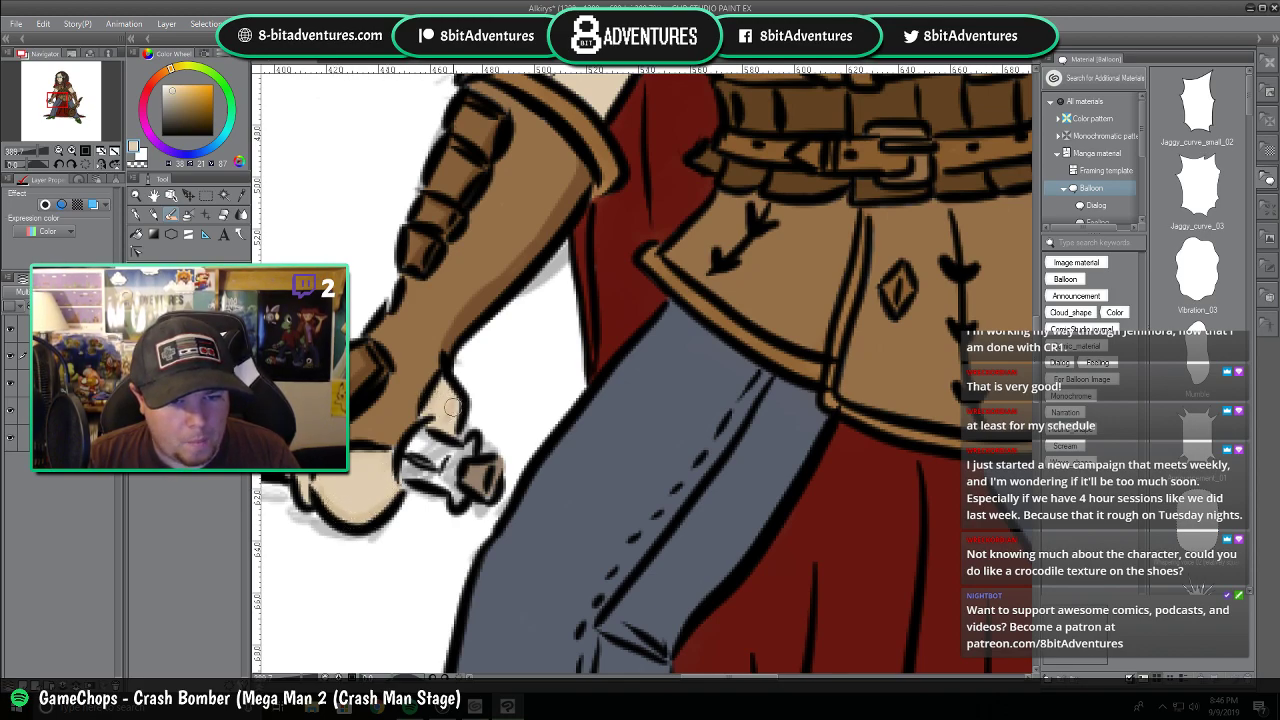
pyautogui.moveTo(322, 507); pyautogui.dragTo(302, 491)
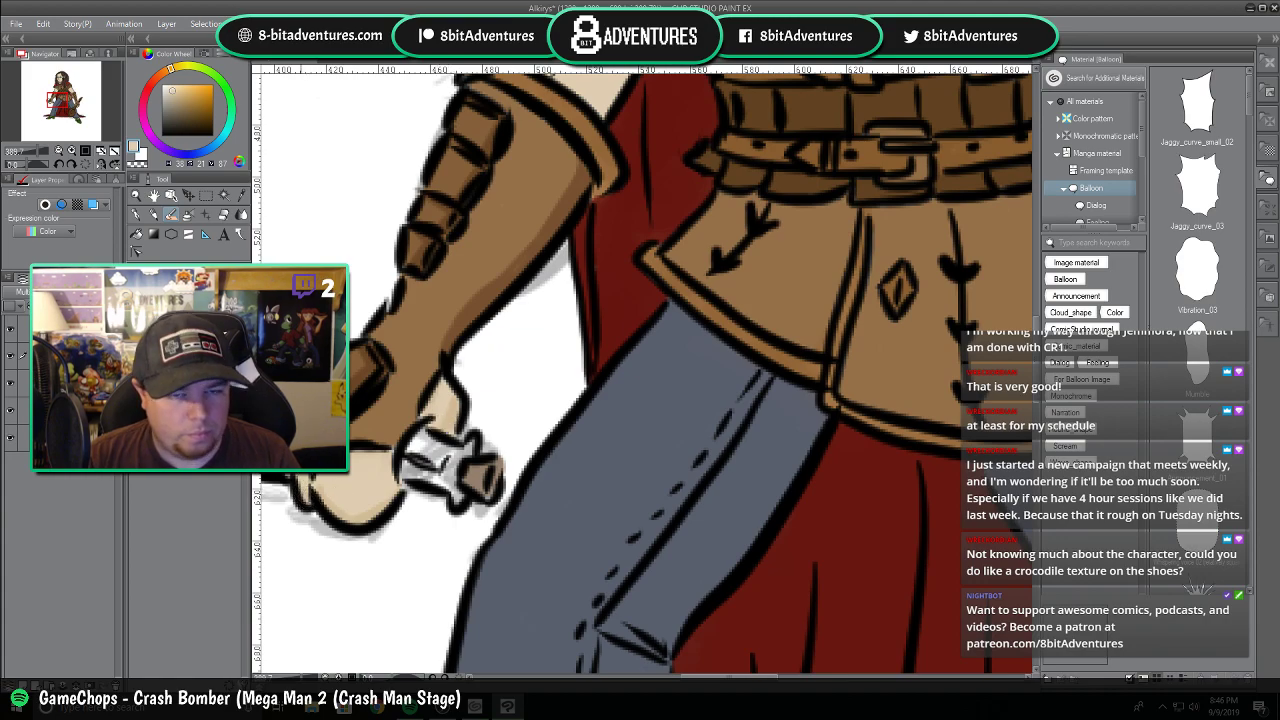
pyautogui.scroll(-1, 322, 455)
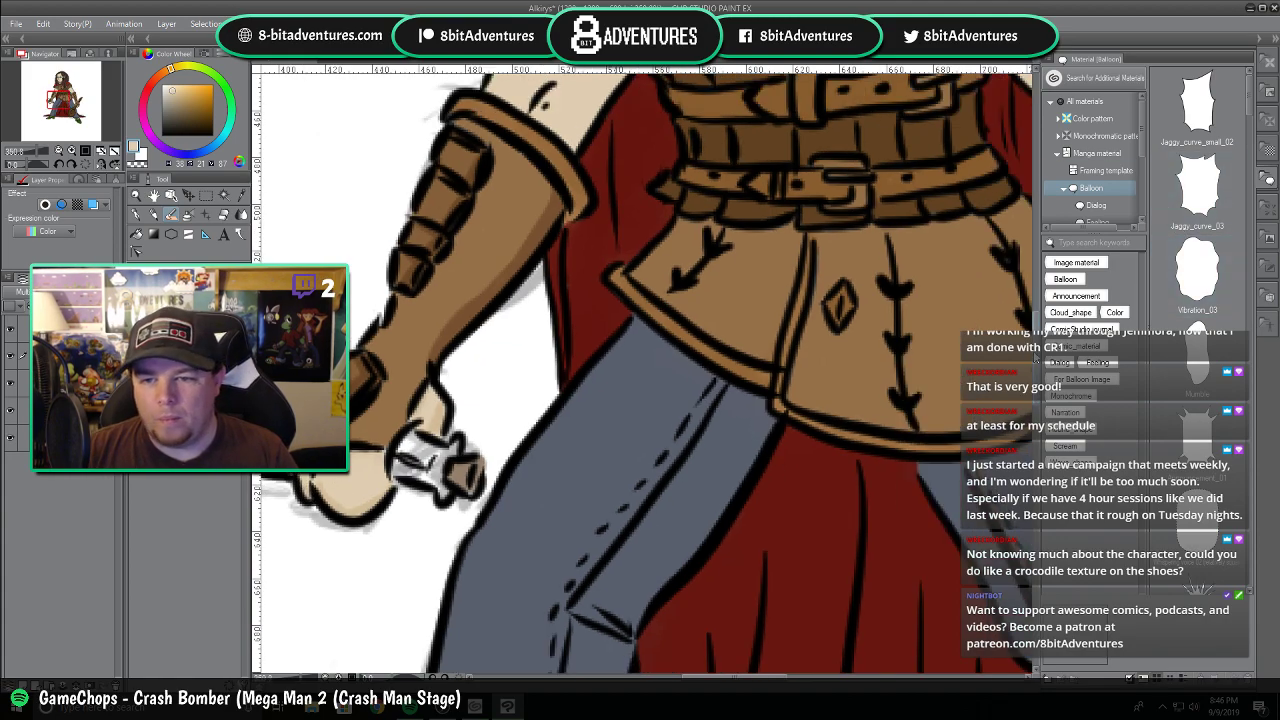
pyautogui.scroll(5, 393, 425)
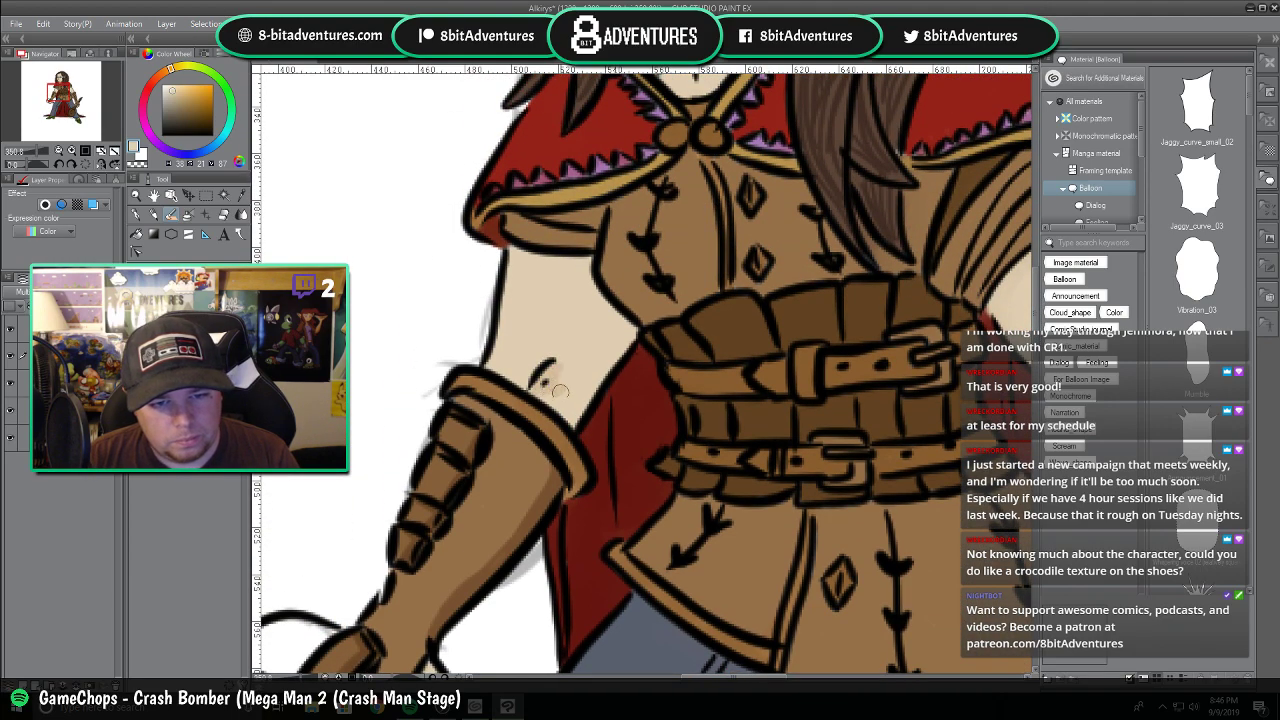
pyautogui.moveTo(604, 298); pyautogui.dragTo(569, 374)
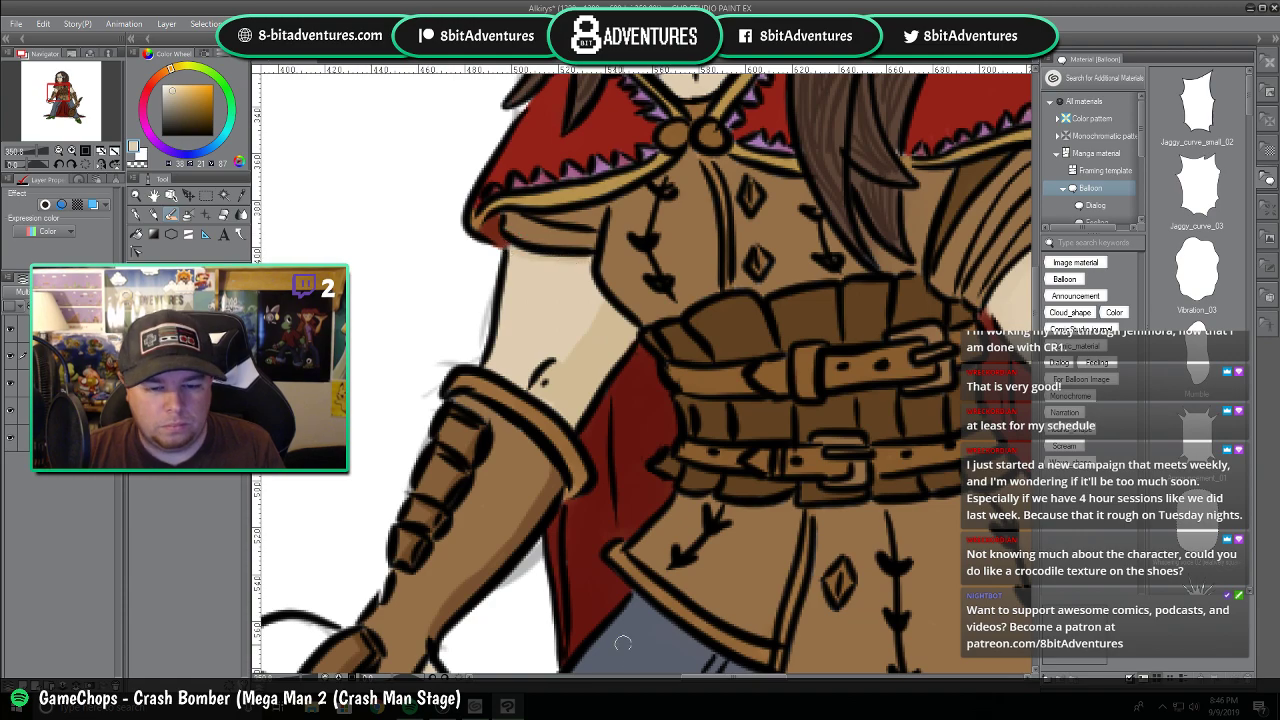
# Shade the skin of the staff-holding arm along its inner edge from the sleeve to the elbow.
pyautogui.moveTo(702, 679); pyautogui.dragTo(746, 678)
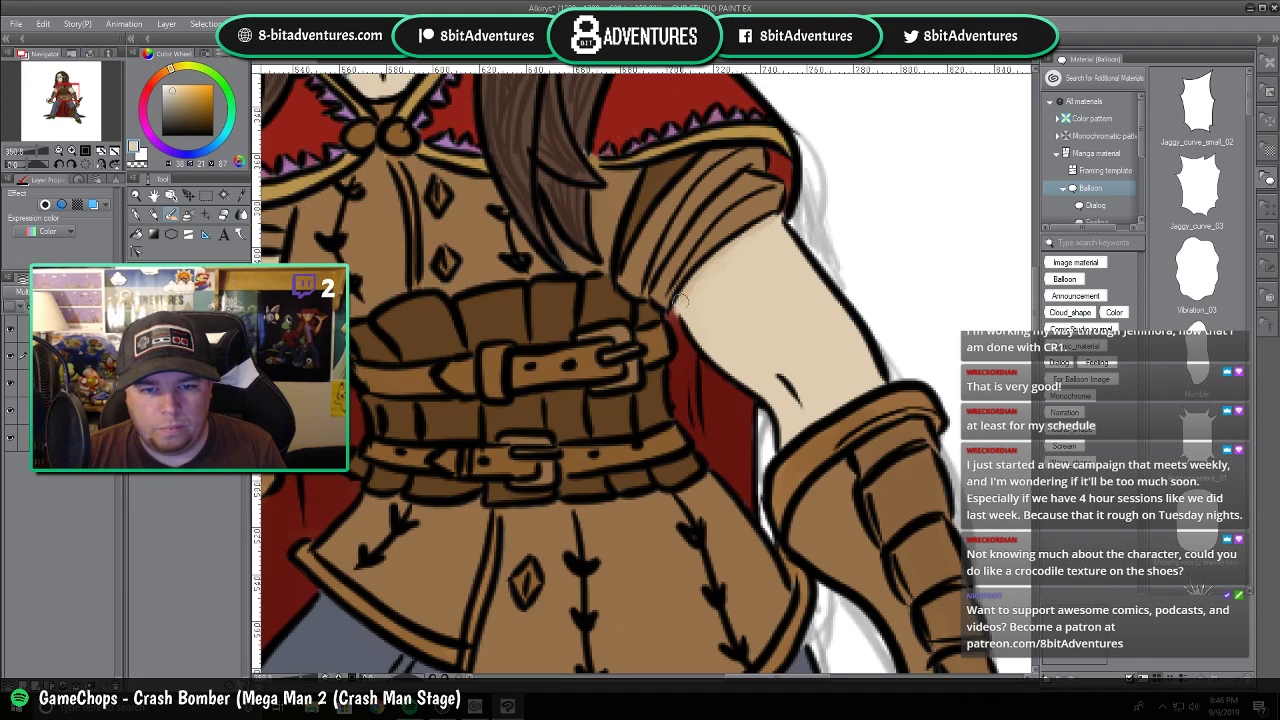
pyautogui.moveTo(773, 379); pyautogui.dragTo(777, 401)
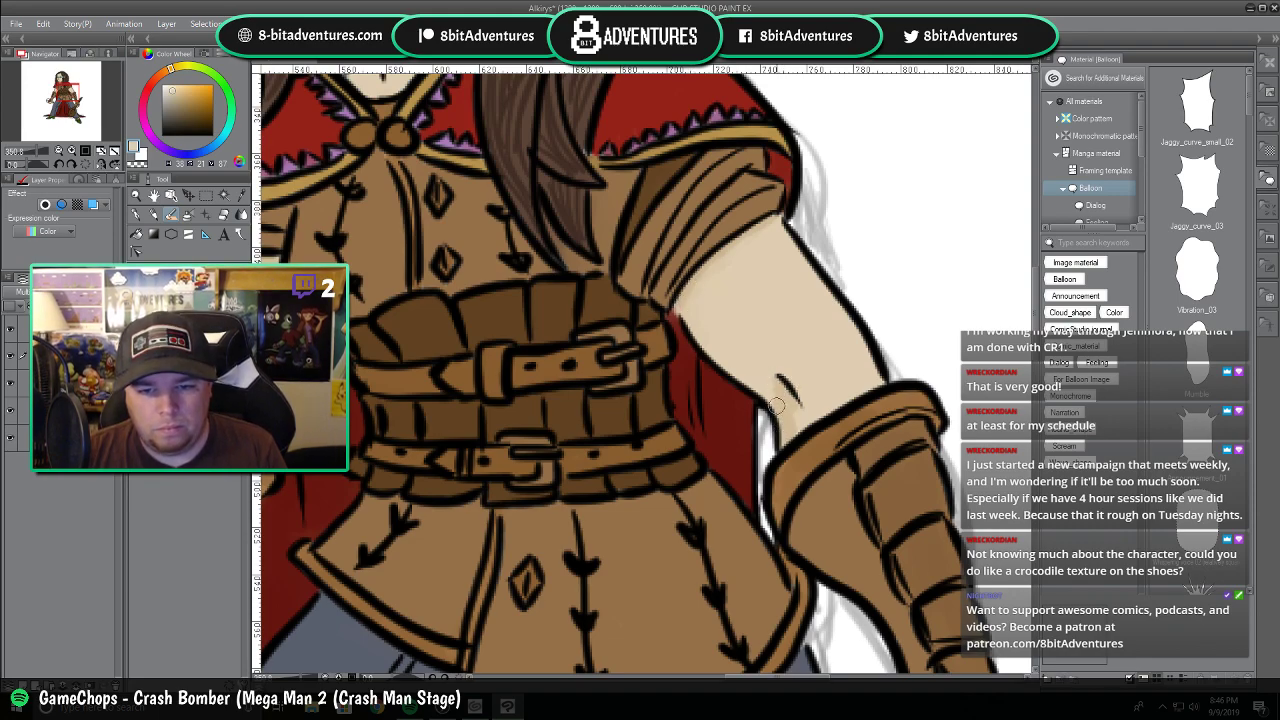
pyautogui.moveTo(715, 355); pyautogui.dragTo(686, 316)
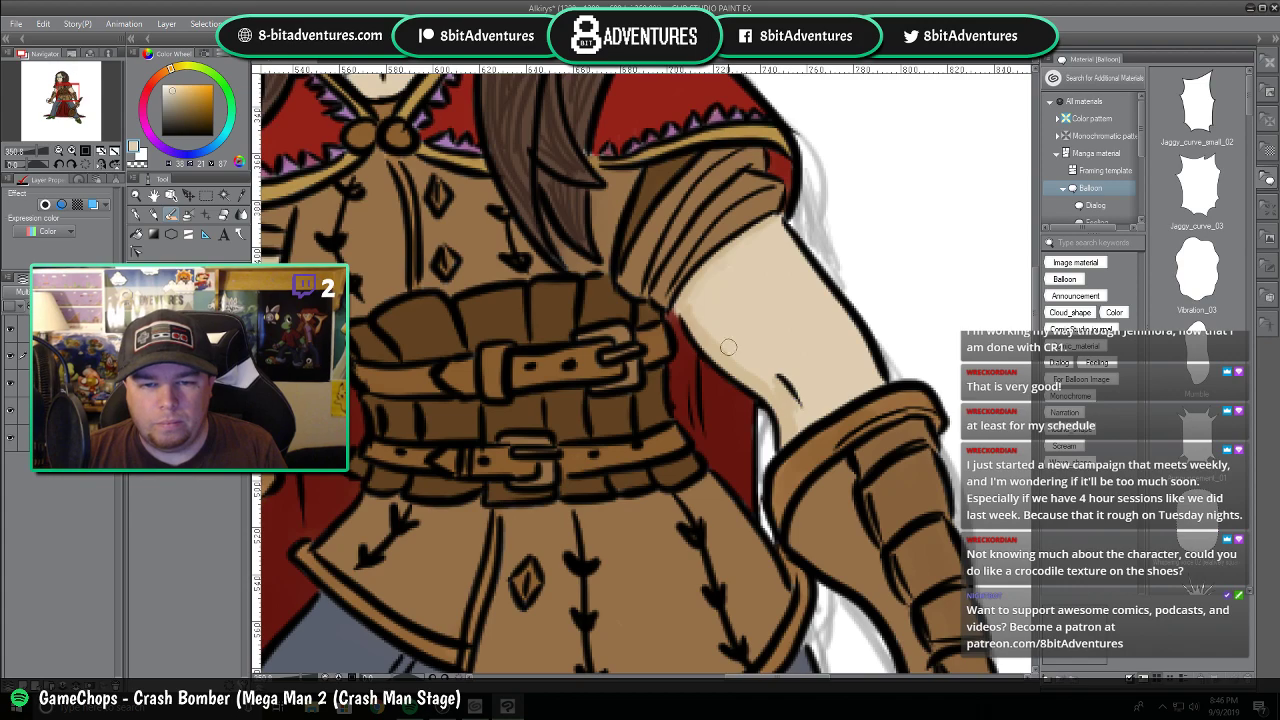
# Sample the leather's tan and shade the bracer plates and inner edge of the forearm on the staff-holding arm.
pyautogui.keyDown('alt'); pyautogui.click(825, 513); pyautogui.keyUp('alt')
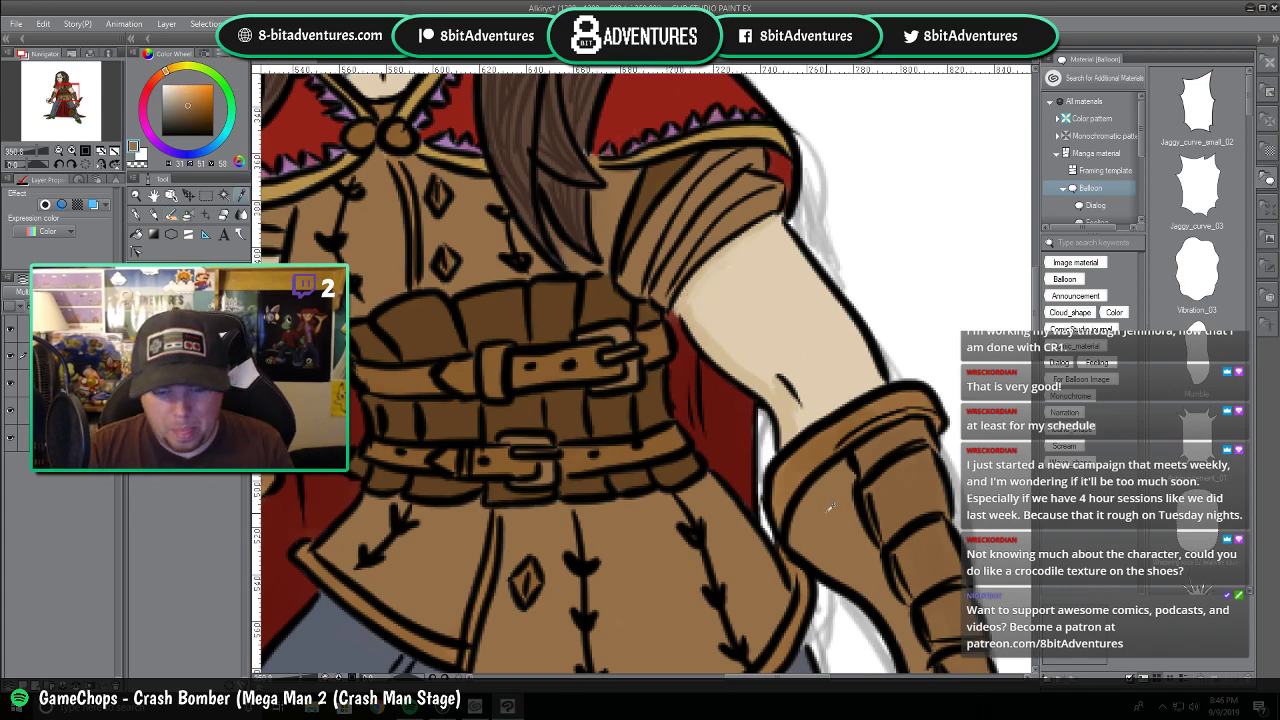
pyautogui.moveTo(1036, 323); pyautogui.dragTo(1037, 369)
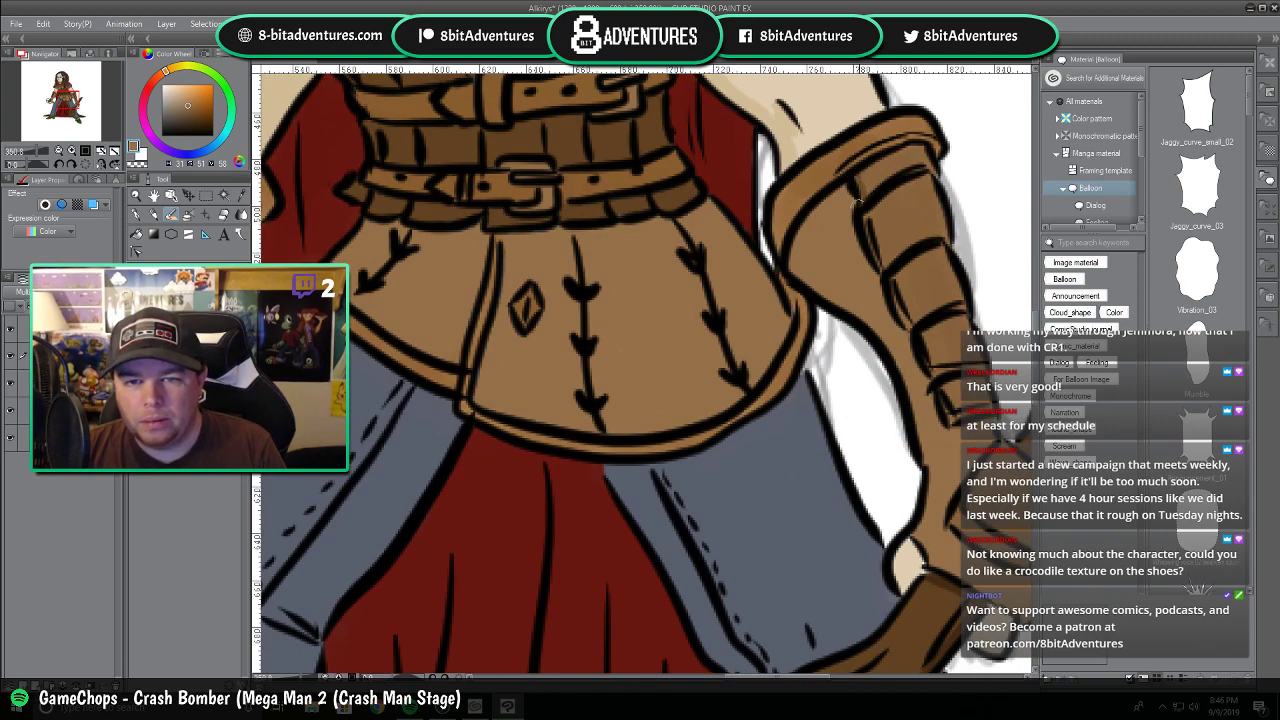
pyautogui.moveTo(941, 237); pyautogui.dragTo(890, 259)
pyautogui.moveTo(960, 302)
pyautogui.mouseDown()
pyautogui.moveTo(909, 322)
pyautogui.moveTo(901, 309)
pyautogui.mouseUp()
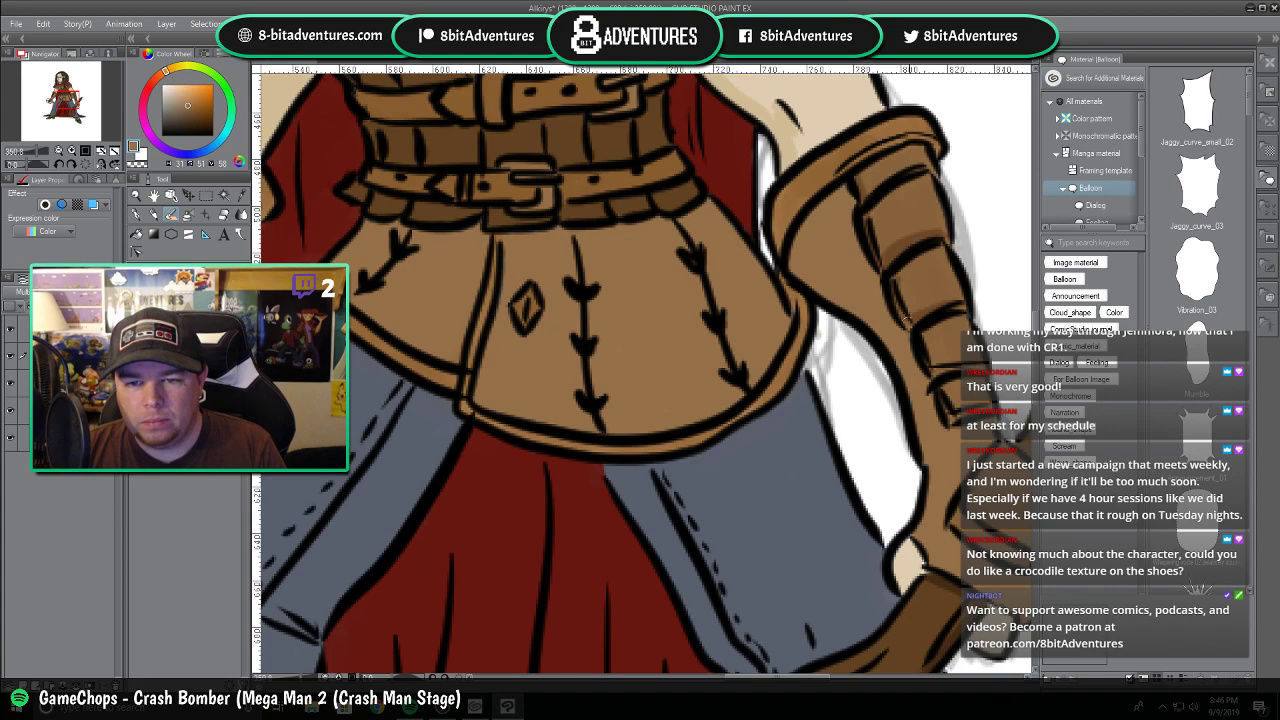
pyautogui.moveTo(955, 356)
pyautogui.mouseDown()
pyautogui.moveTo(921, 371)
pyautogui.moveTo(926, 346)
pyautogui.mouseUp()
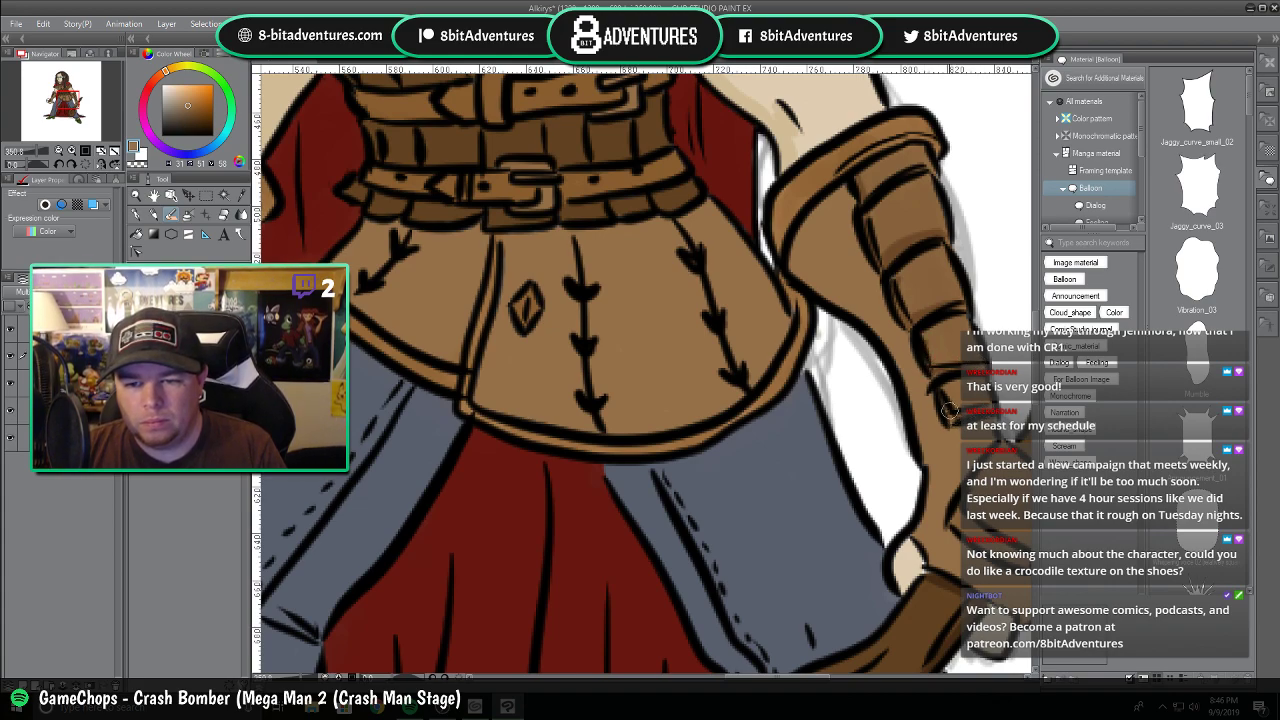
pyautogui.moveTo(790, 262)
pyautogui.mouseDown()
pyautogui.moveTo(850, 303)
pyautogui.moveTo(886, 352)
pyautogui.mouseUp()
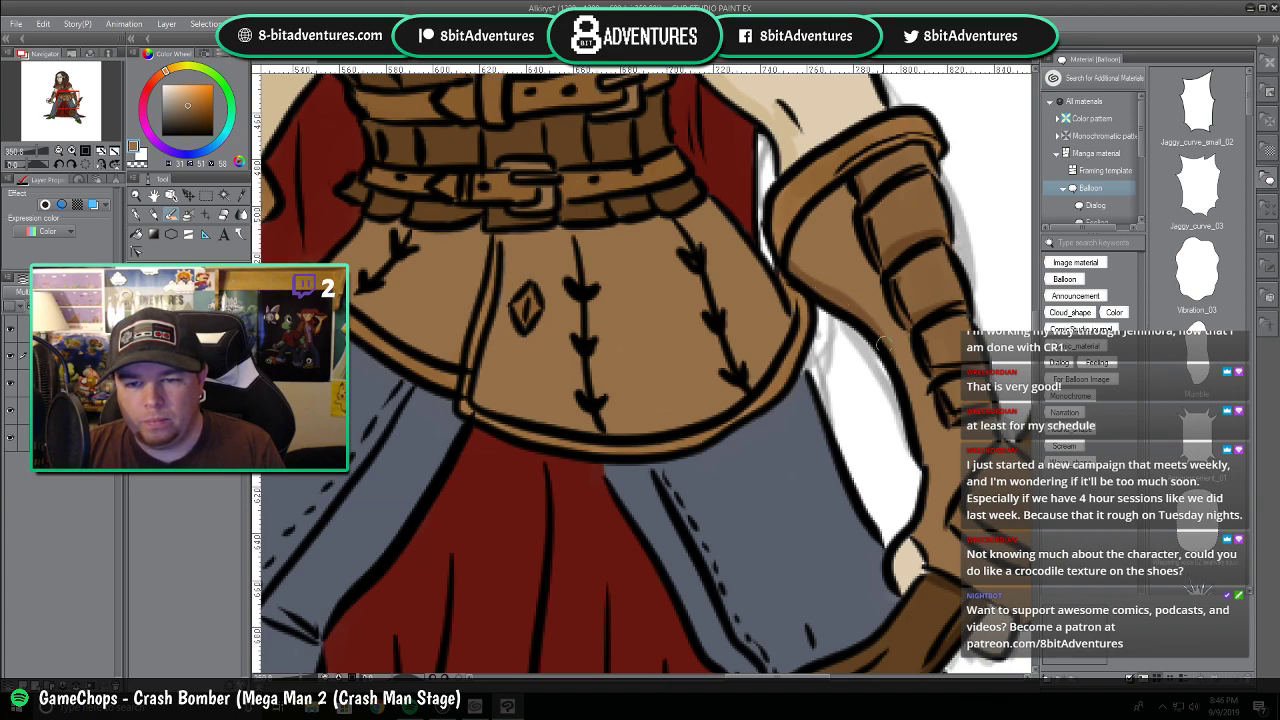
# Shade the leather glove on the staff-gripping hand and crosshatch the plate on its back.
pyautogui.moveTo(810, 678); pyautogui.dragTo(854, 678)
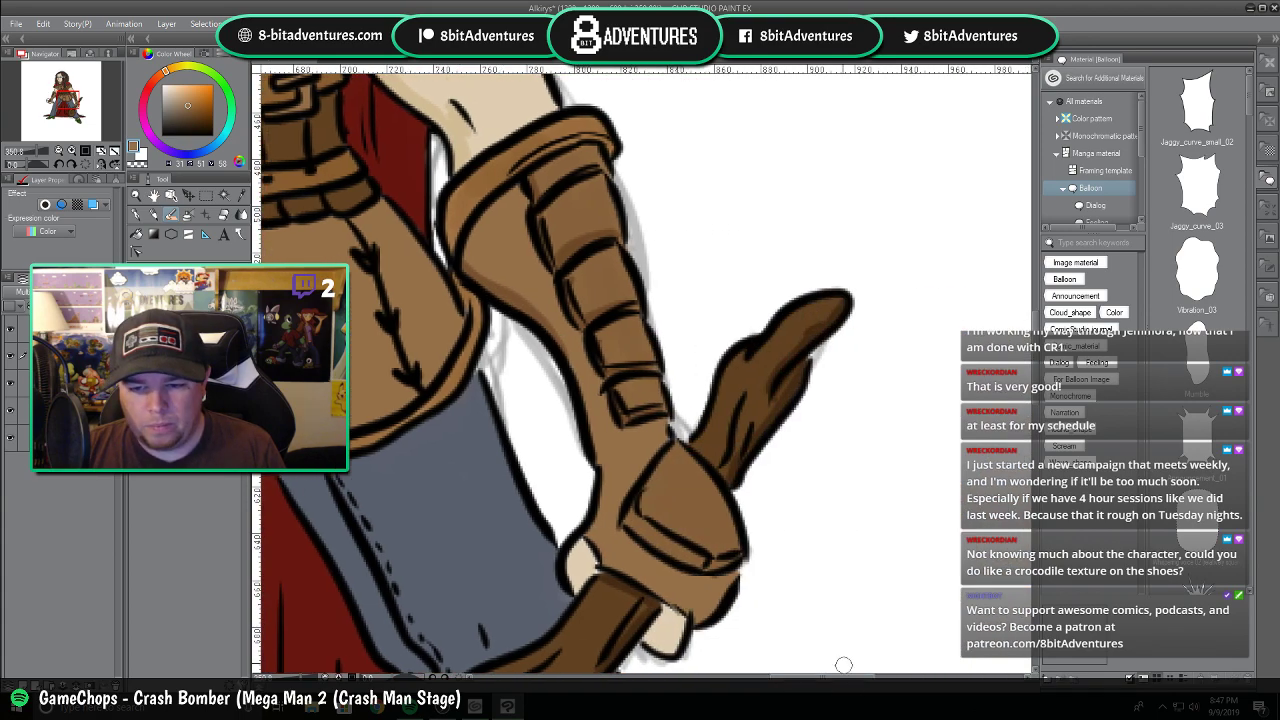
pyautogui.moveTo(607, 527)
pyautogui.mouseDown()
pyautogui.moveTo(655, 532)
pyautogui.moveTo(706, 563)
pyautogui.mouseUp()
pyautogui.moveTo(708, 484)
pyautogui.mouseDown()
pyautogui.moveTo(688, 500)
pyautogui.moveTo(722, 506)
pyautogui.moveTo(716, 532)
pyautogui.mouseUp()
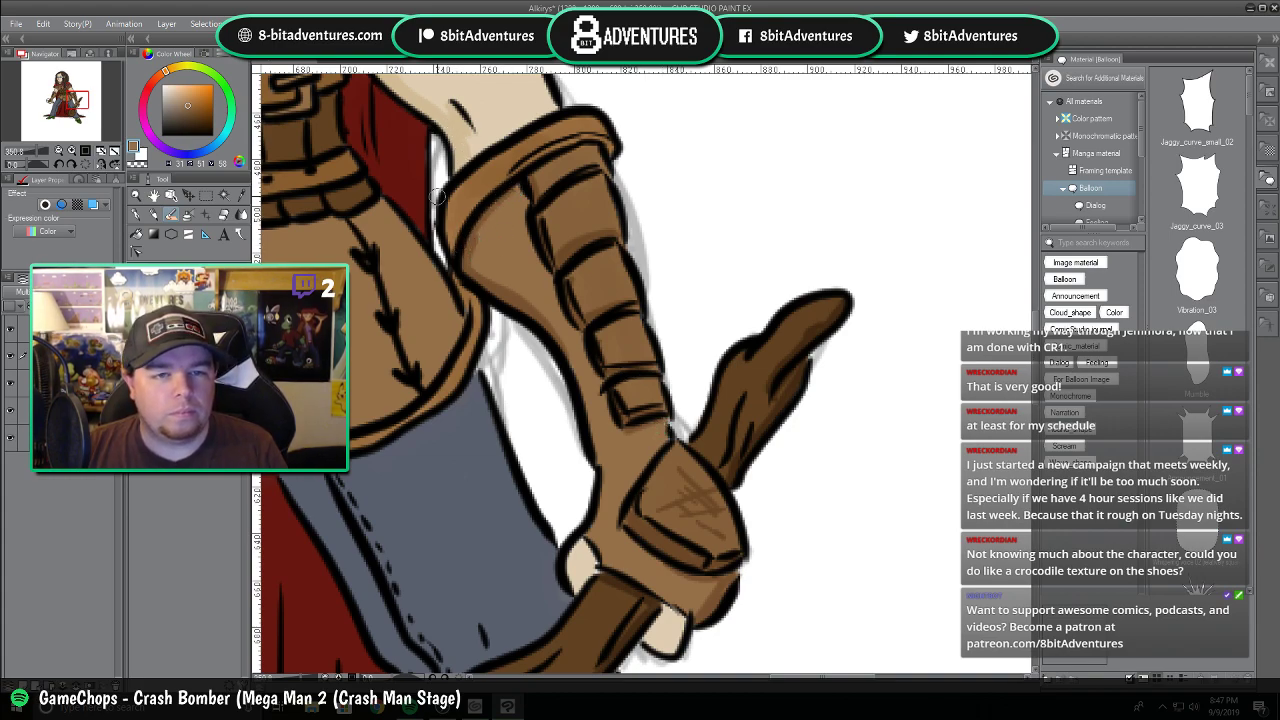
# Sample the tan from the bracer cuff and shade the cuff and the sleeve folds on the staff-holding arm.
pyautogui.click(241, 195)
pyautogui.click(466, 187)
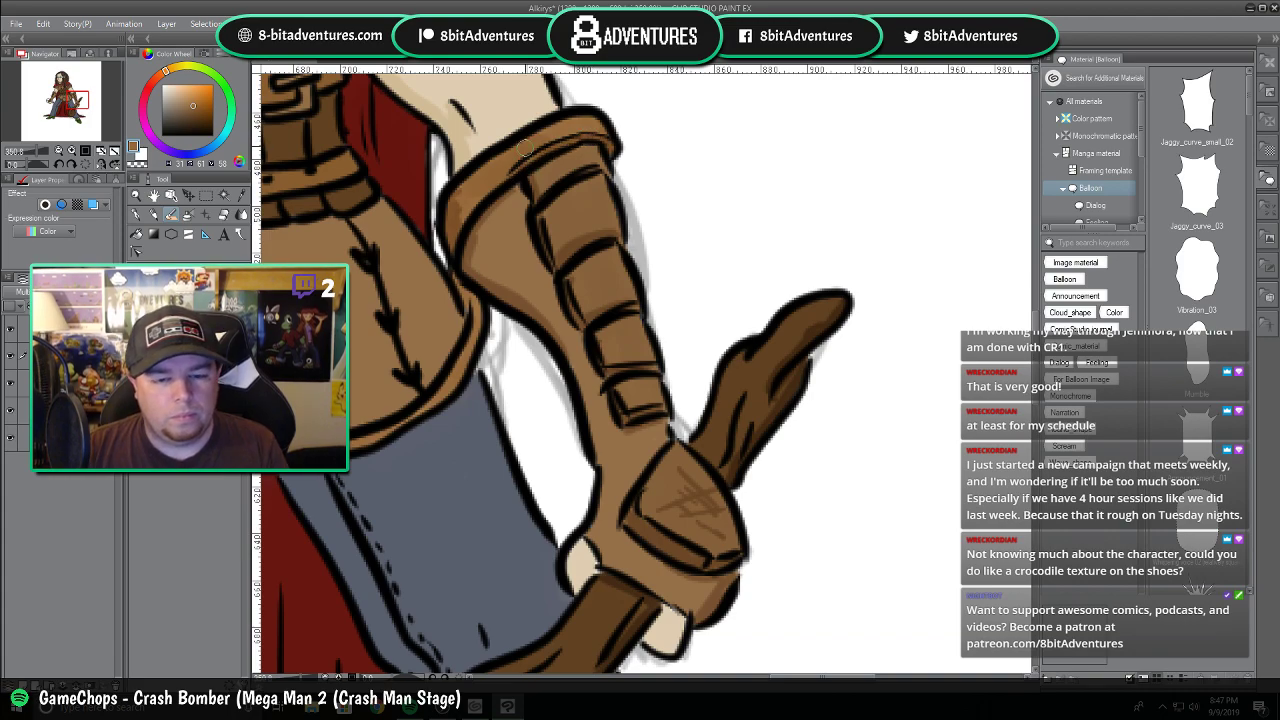
pyautogui.scroll(-3, 526, 150)
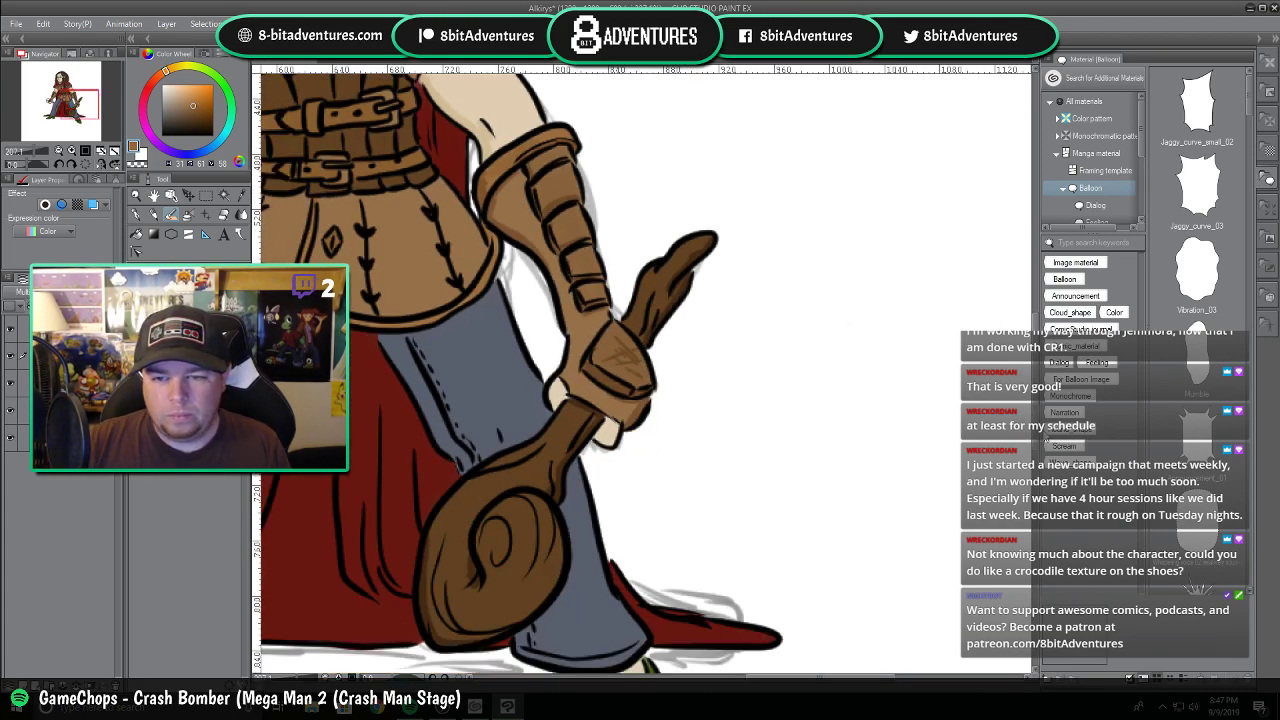
pyautogui.moveTo(1038, 437); pyautogui.dragTo(1037, 401)
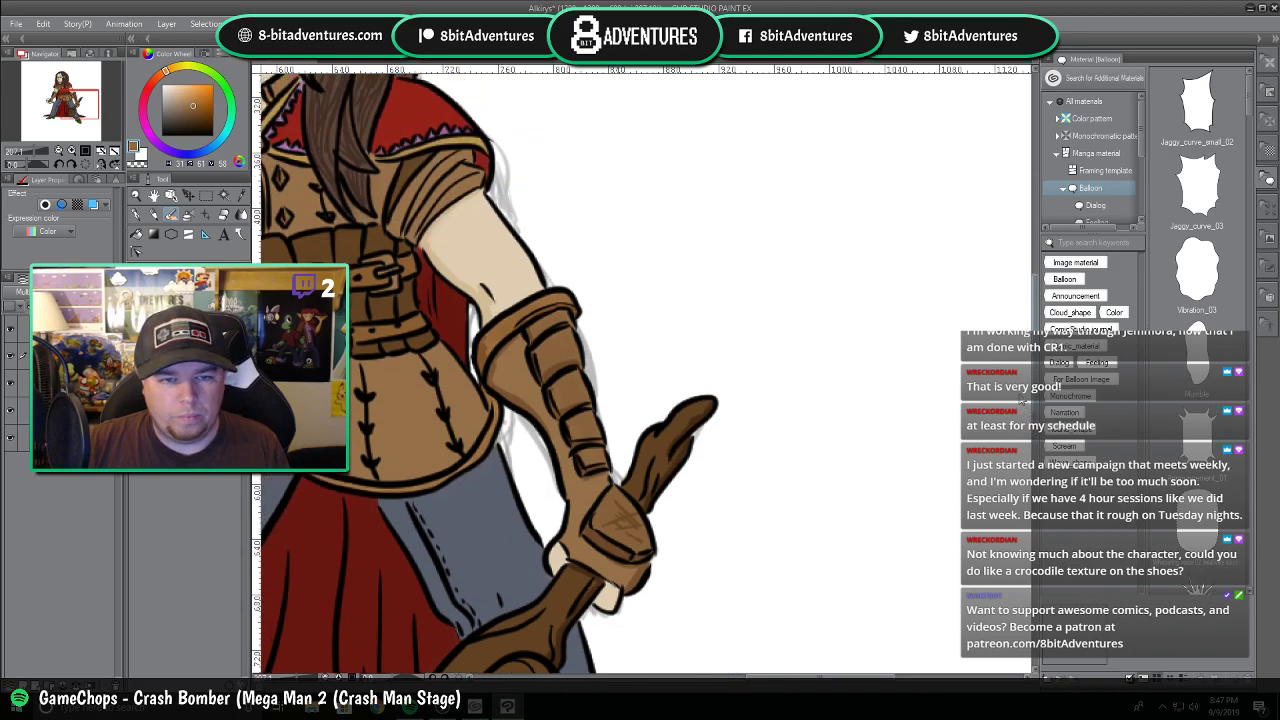
pyautogui.scroll(3, 465, 160)
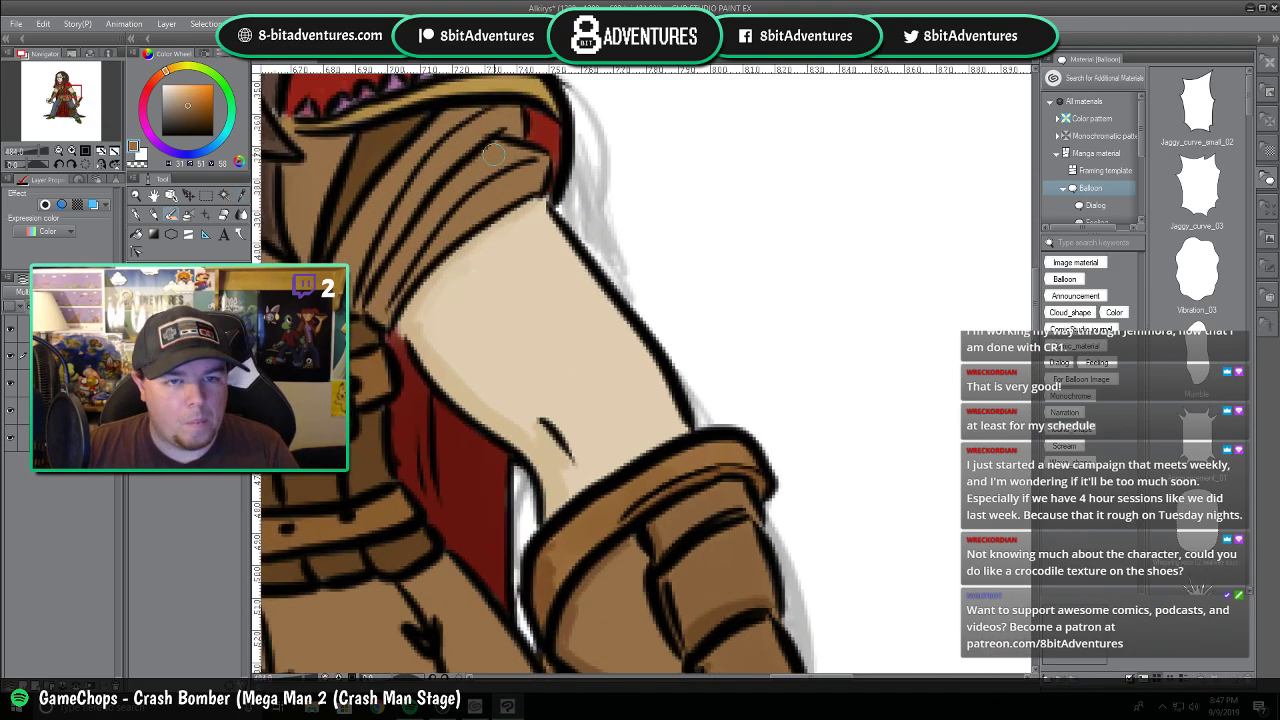
pyautogui.moveTo(531, 168)
pyautogui.mouseDown()
pyautogui.moveTo(411, 266)
pyautogui.moveTo(396, 300)
pyautogui.mouseUp()
pyautogui.moveTo(512, 116)
pyautogui.mouseDown()
pyautogui.moveTo(480, 131)
pyautogui.moveTo(452, 124)
pyautogui.moveTo(437, 180)
pyautogui.moveTo(424, 168)
pyautogui.moveTo(402, 206)
pyautogui.mouseUp()
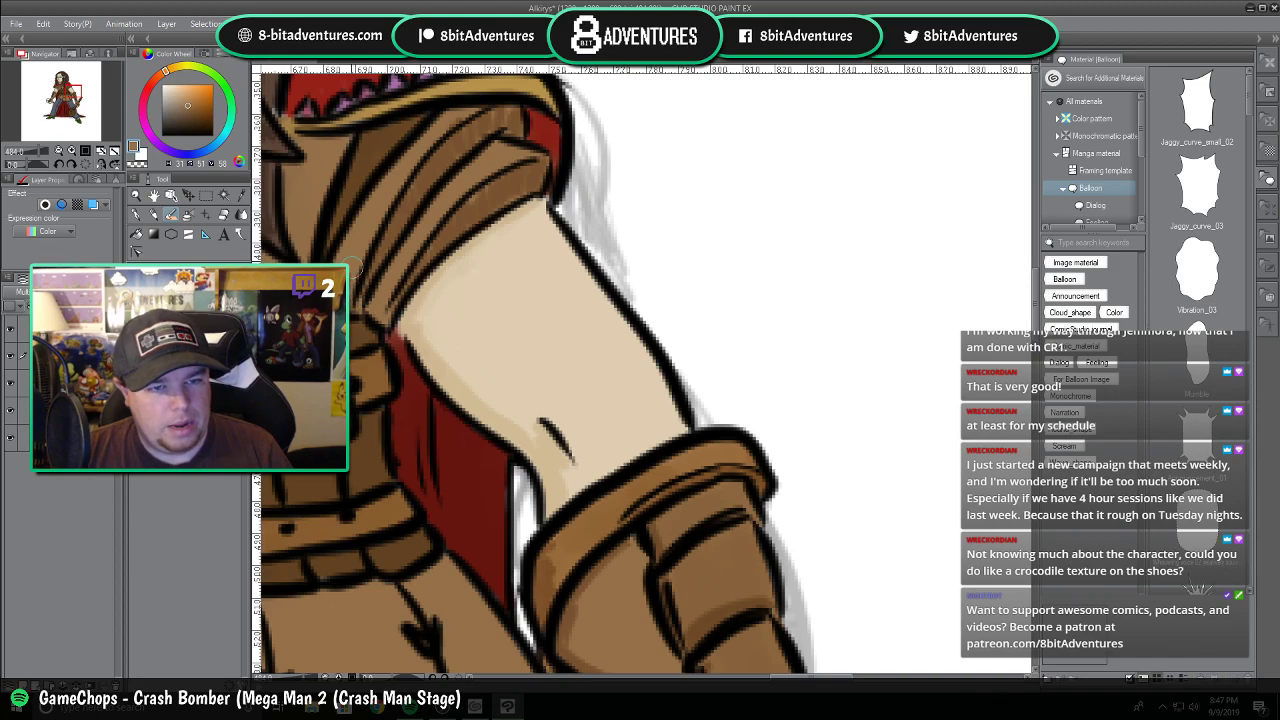
# Shade the short sleeve on the bottle-holding arm and the two round clasps at the cloak's neck.
pyautogui.scroll(-3, 495, 484)
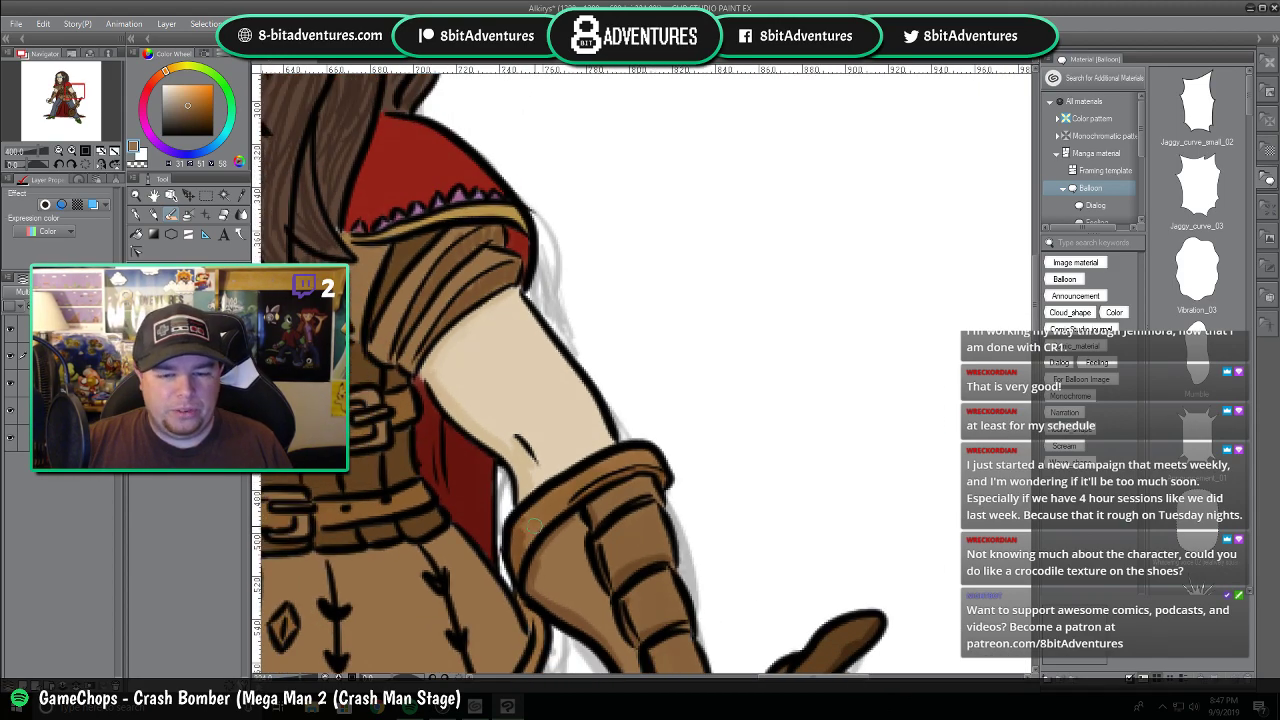
pyautogui.moveTo(776, 684); pyautogui.dragTo(715, 684)
pyautogui.scroll(1, 469, 318)
pyautogui.scroll(1, 468, 316)
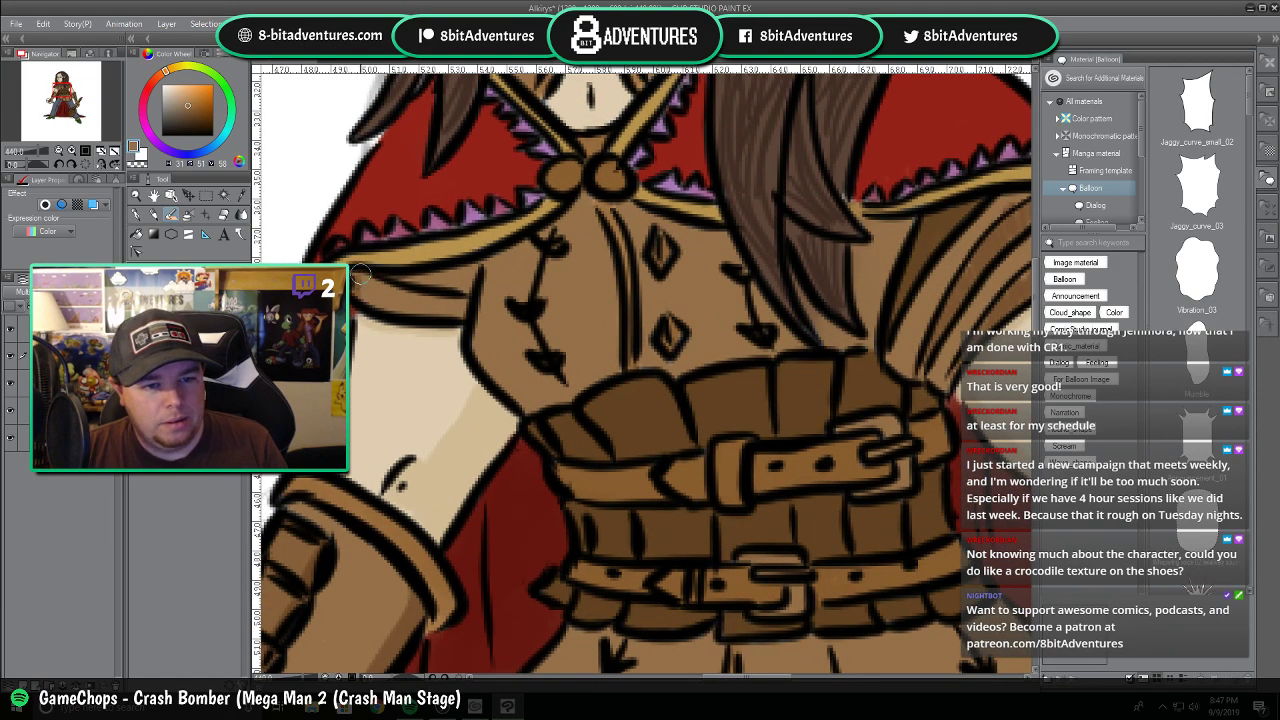
pyautogui.moveTo(374, 299)
pyautogui.mouseDown()
pyautogui.moveTo(415, 289)
pyautogui.moveTo(455, 310)
pyautogui.moveTo(474, 268)
pyautogui.moveTo(459, 291)
pyautogui.moveTo(441, 272)
pyautogui.moveTo(434, 287)
pyautogui.moveTo(425, 274)
pyautogui.moveTo(418, 289)
pyautogui.moveTo(388, 280)
pyautogui.moveTo(401, 312)
pyautogui.moveTo(434, 316)
pyautogui.mouseUp()
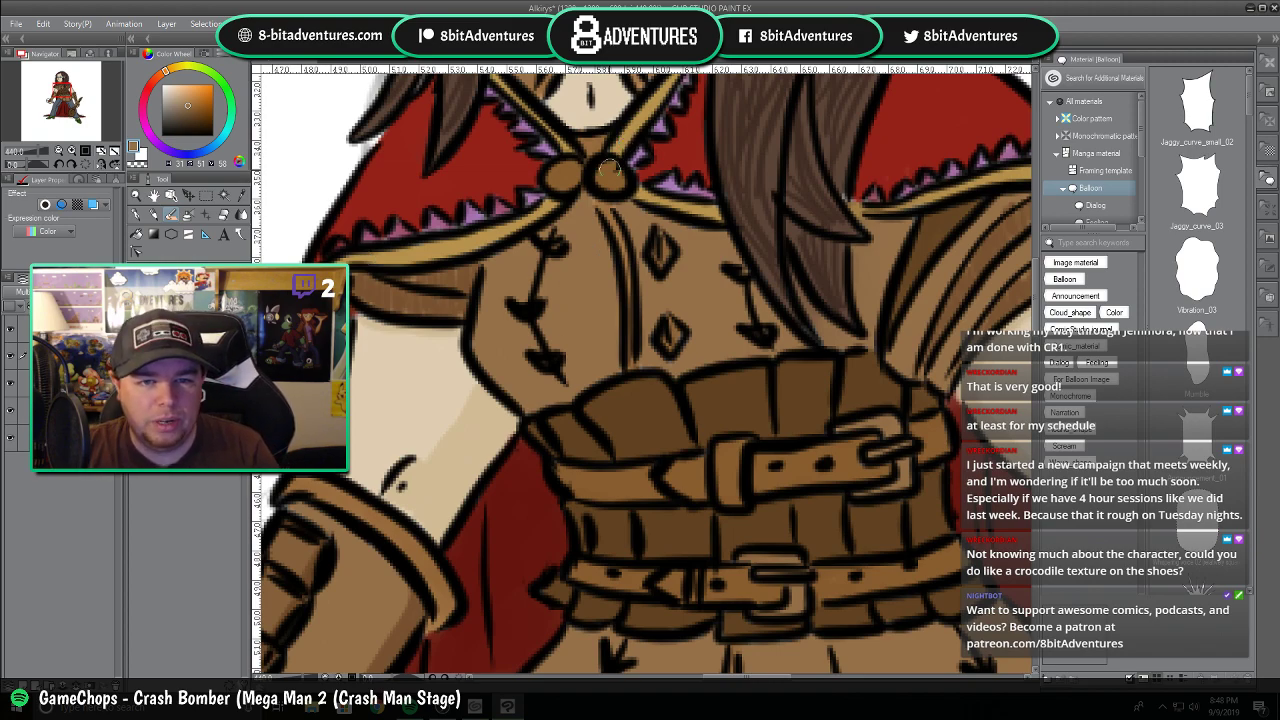
pyautogui.moveTo(618, 178); pyautogui.dragTo(612, 168)
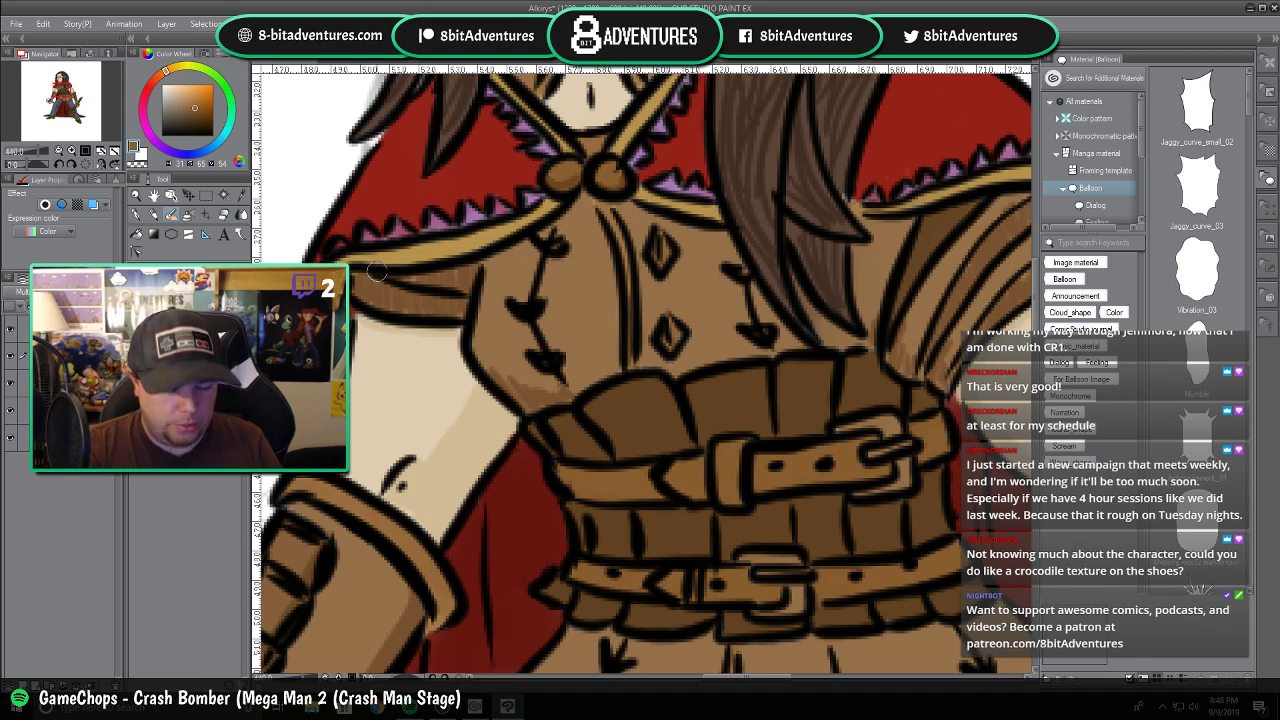
# Sample the cloak's red and shade the shoulder cape beneath the hanging locks of hair.
pyautogui.keyDown('alt'); pyautogui.click(484, 152); pyautogui.keyUp('alt')
pyautogui.moveTo(484, 113)
pyautogui.mouseDown()
pyautogui.moveTo(450, 174)
pyautogui.moveTo(458, 164)
pyautogui.mouseUp()
pyautogui.moveTo(427, 99)
pyautogui.mouseDown()
pyautogui.moveTo(388, 147)
pyautogui.moveTo(413, 102)
pyautogui.moveTo(395, 135)
pyautogui.moveTo(418, 110)
pyautogui.moveTo(422, 125)
pyautogui.moveTo(425, 100)
pyautogui.mouseUp()
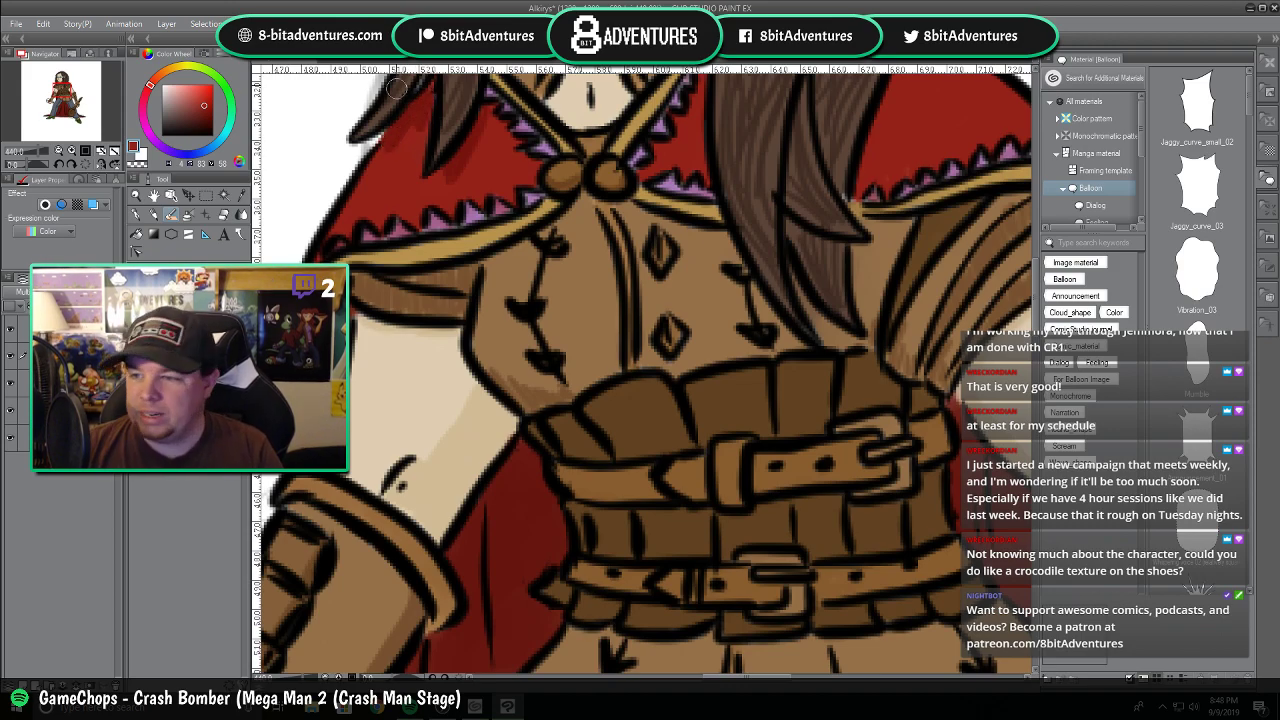
pyautogui.moveTo(724, 677); pyautogui.dragTo(744, 677)
pyautogui.moveTo(1025, 300); pyautogui.dragTo(1024, 271)
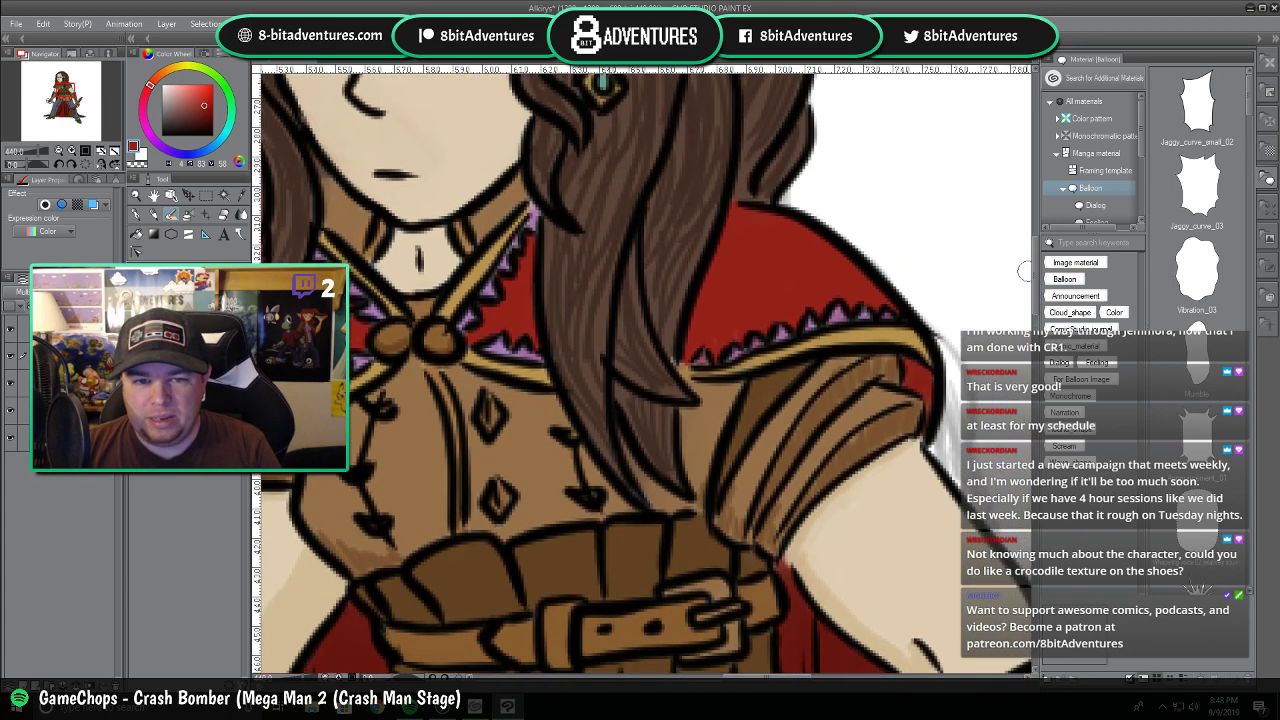
pyautogui.moveTo(527, 243)
pyautogui.mouseDown()
pyautogui.moveTo(531, 333)
pyautogui.moveTo(531, 244)
pyautogui.mouseUp()
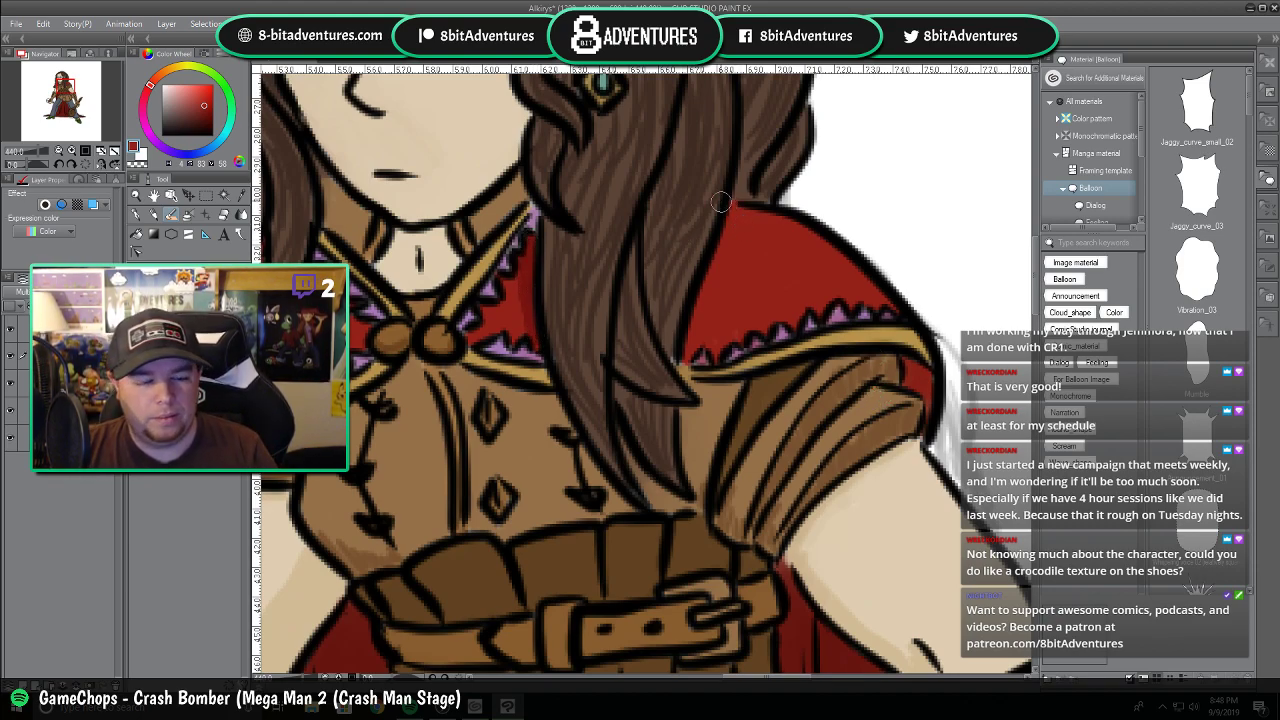
# Sample the corset, strap and buckle browns in turn and shade the pleated corset with its two belts.
pyautogui.scroll(-3, 602, 617)
pyautogui.scroll(2, 704, 500)
pyautogui.moveTo(1035, 255); pyautogui.dragTo(1035, 285)
pyautogui.scroll(2, 485, 316)
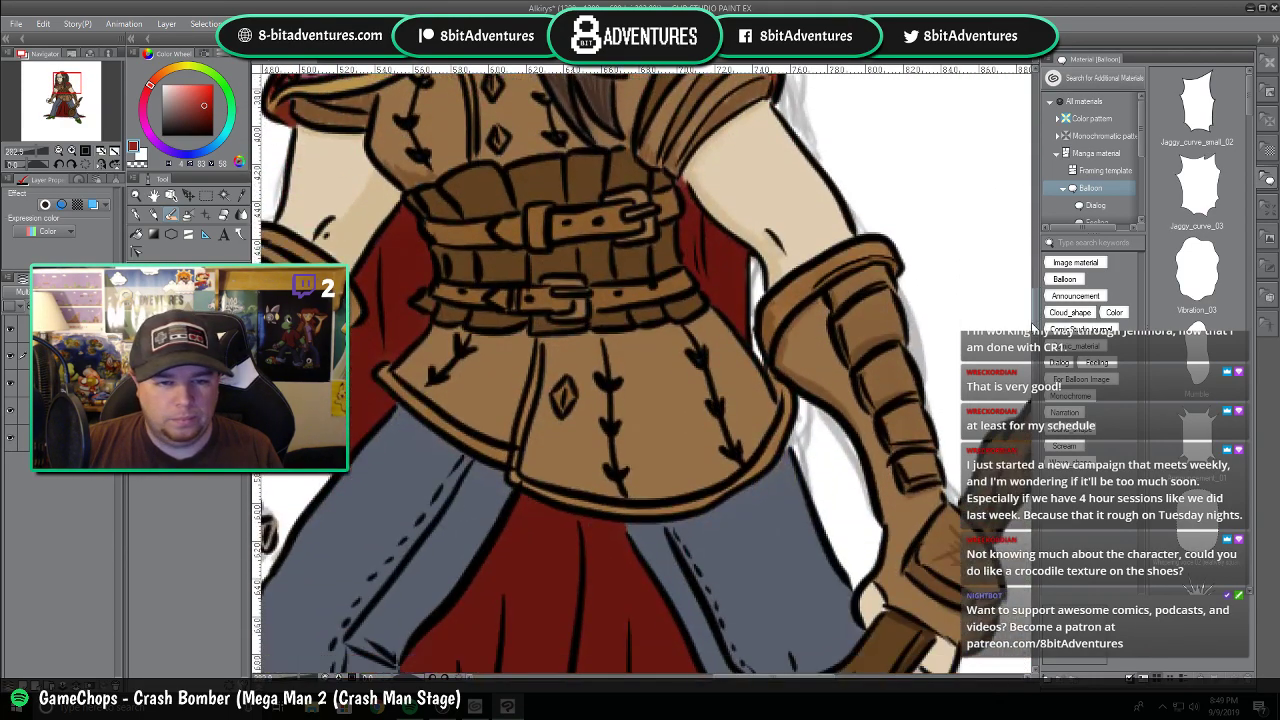
pyautogui.scroll(1, 558, 258)
pyautogui.keyDown('alt'); pyautogui.click(517, 239); pyautogui.keyUp('alt')
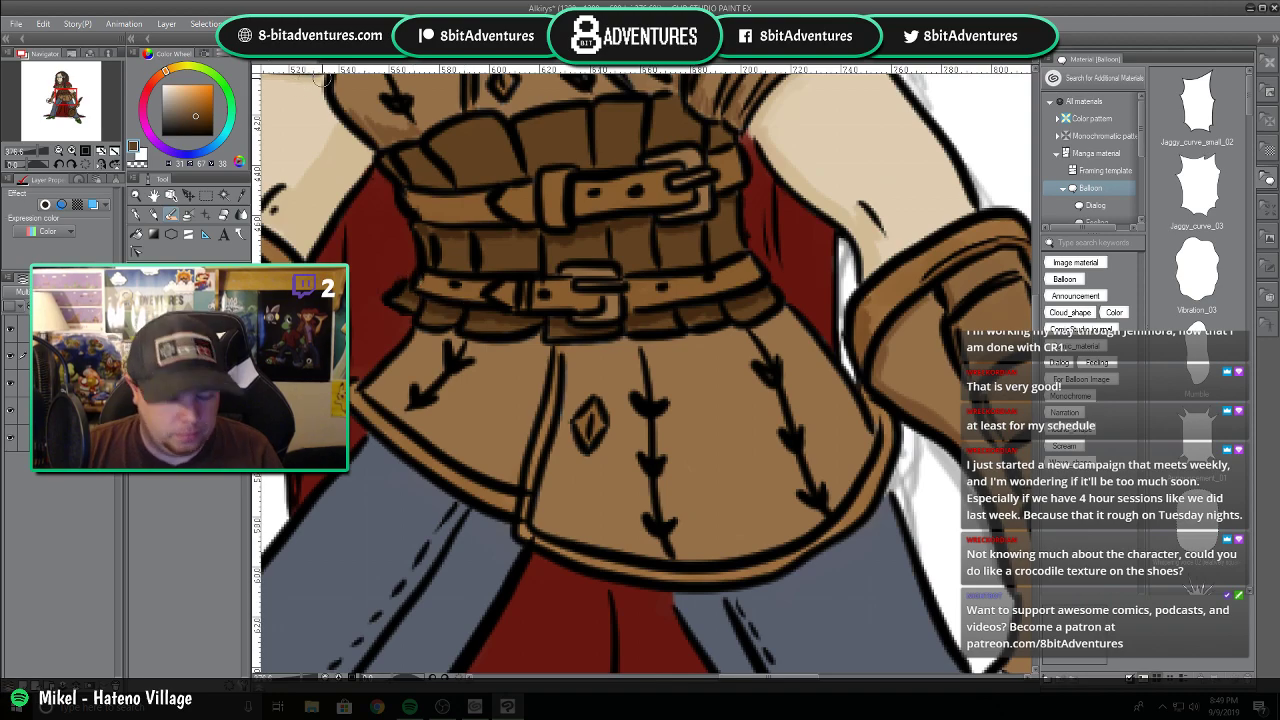
pyautogui.keyDown('alt'); pyautogui.click(558, 189); pyautogui.keyUp('alt')
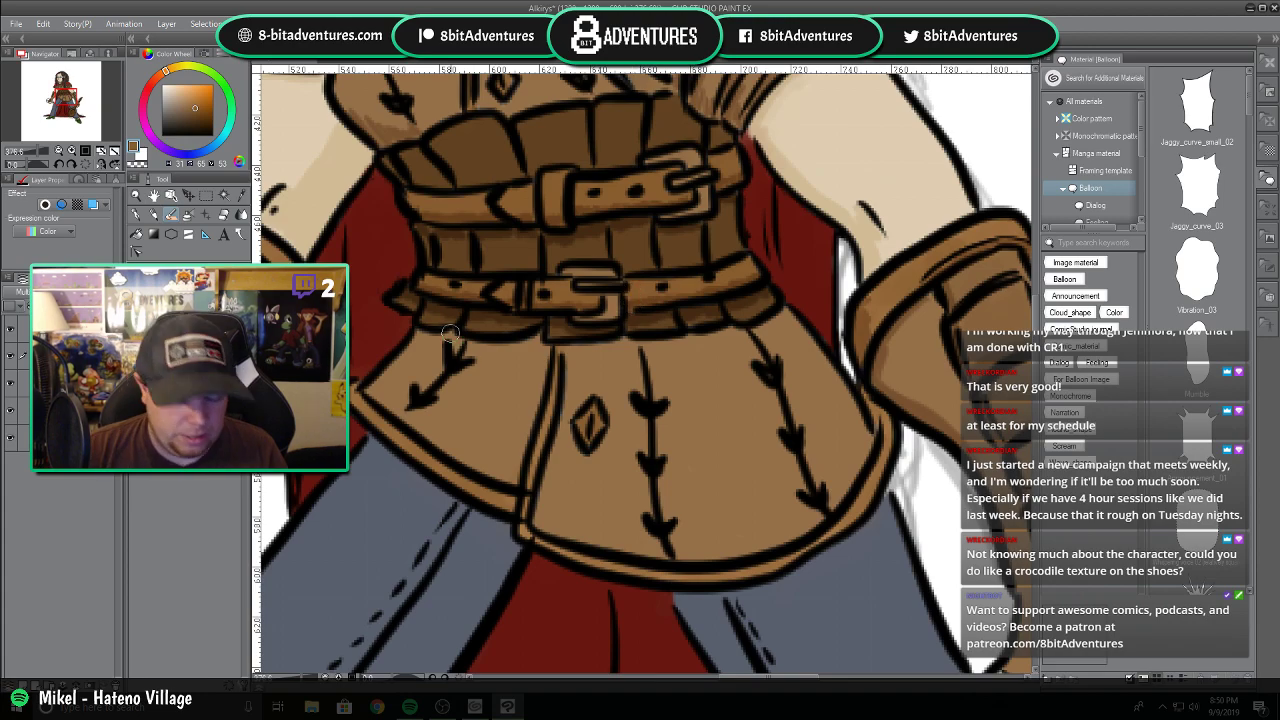
pyautogui.keyDown('alt'); pyautogui.click(692, 147); pyautogui.keyUp('alt')
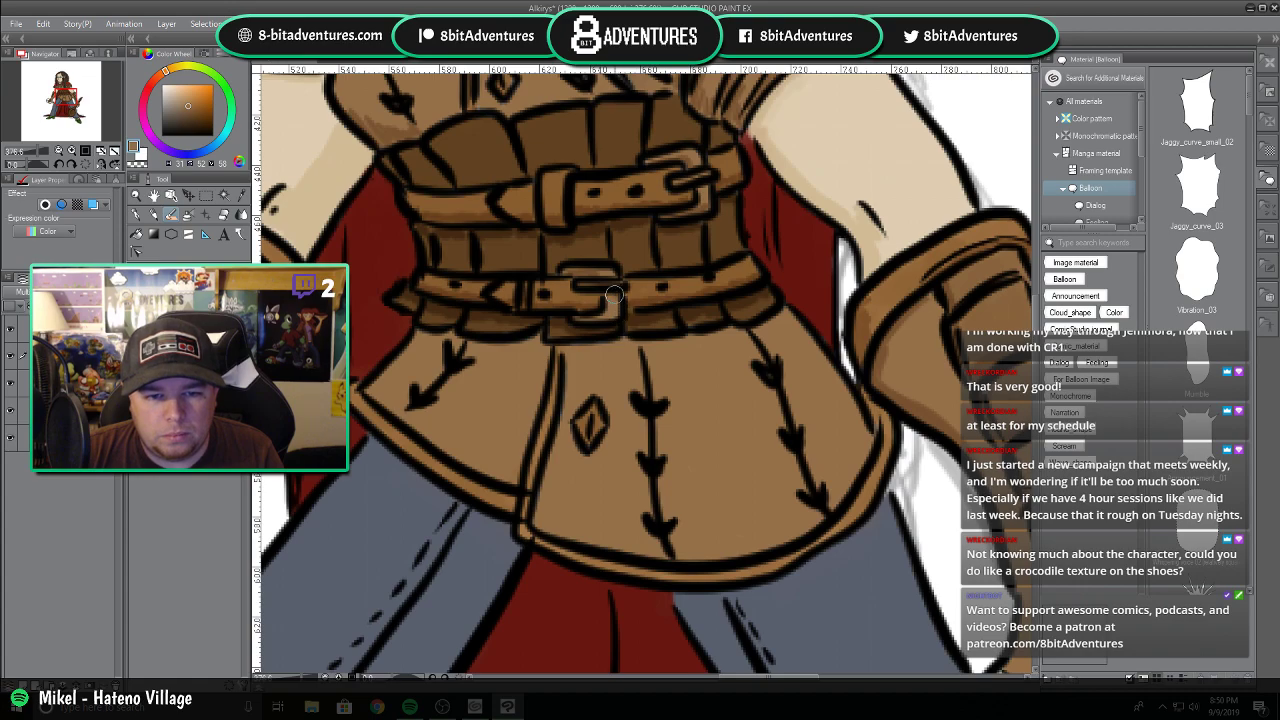
# Resample the corset's dark brown and deepen the shading along its pleats above and between the belts.
pyautogui.scroll(-5, 552, 296)
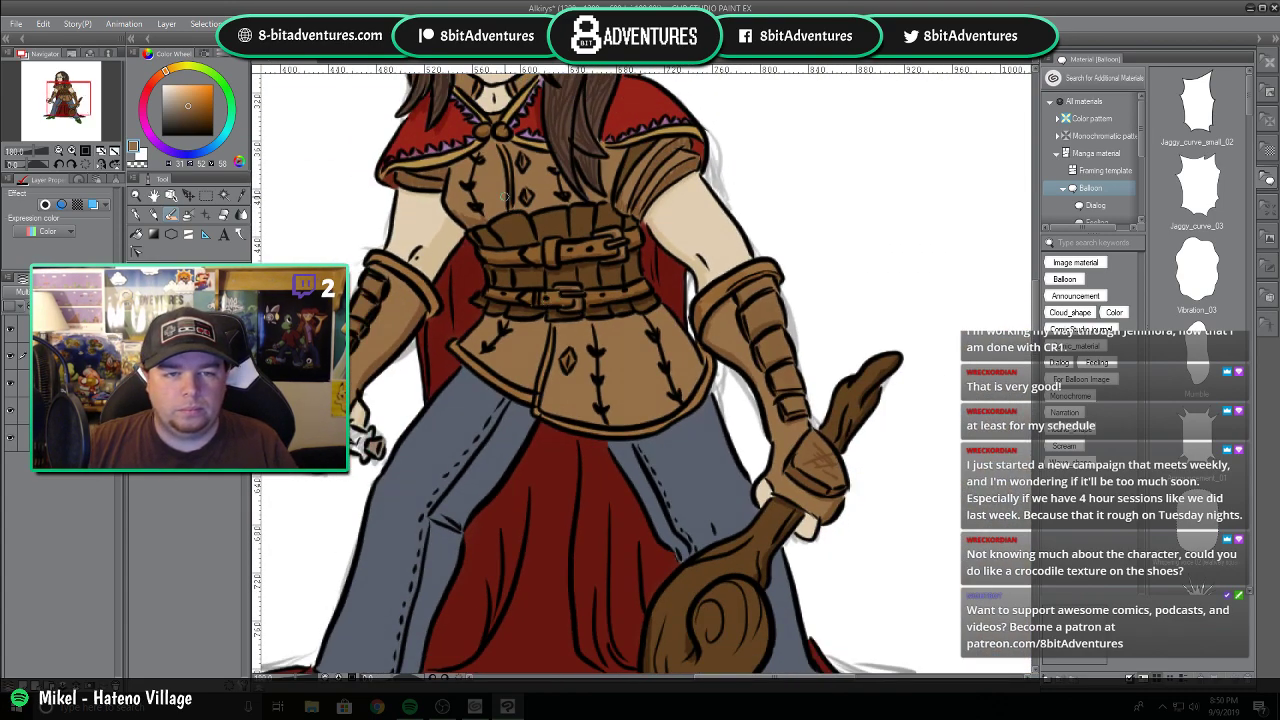
pyautogui.scroll(4, 504, 196)
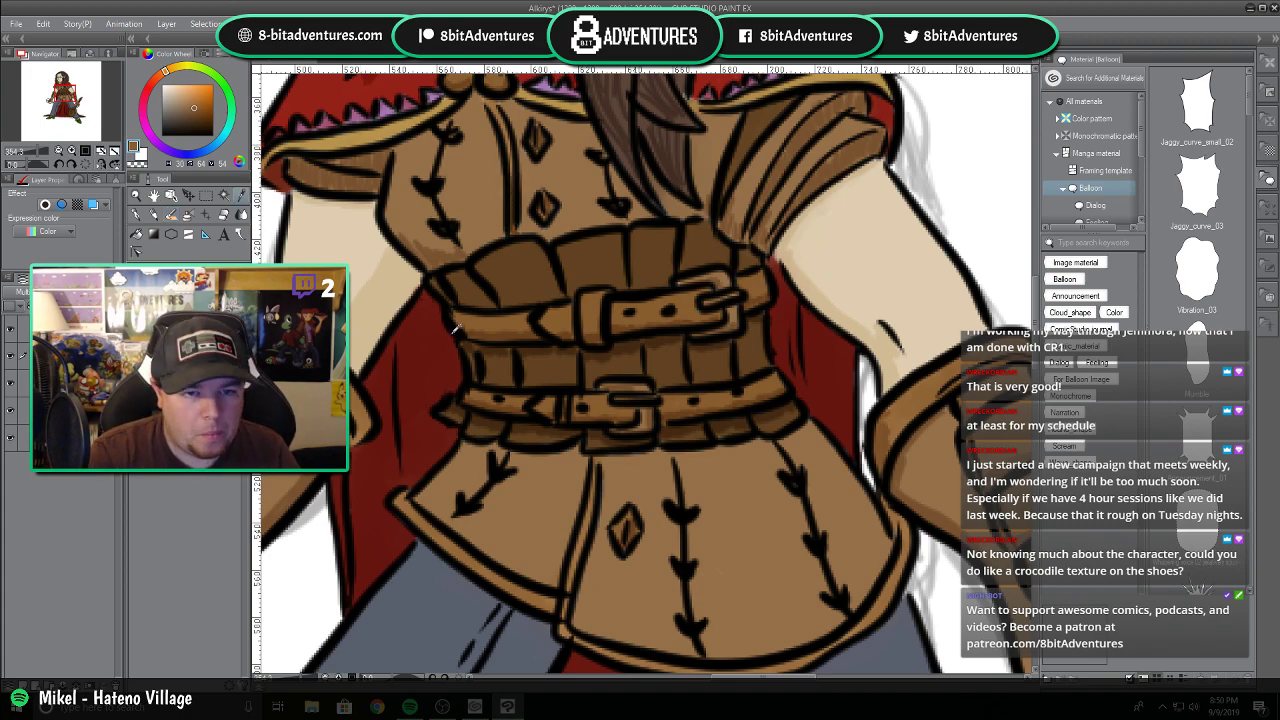
pyautogui.keyDown('alt'); pyautogui.click(528, 266); pyautogui.keyUp('alt')
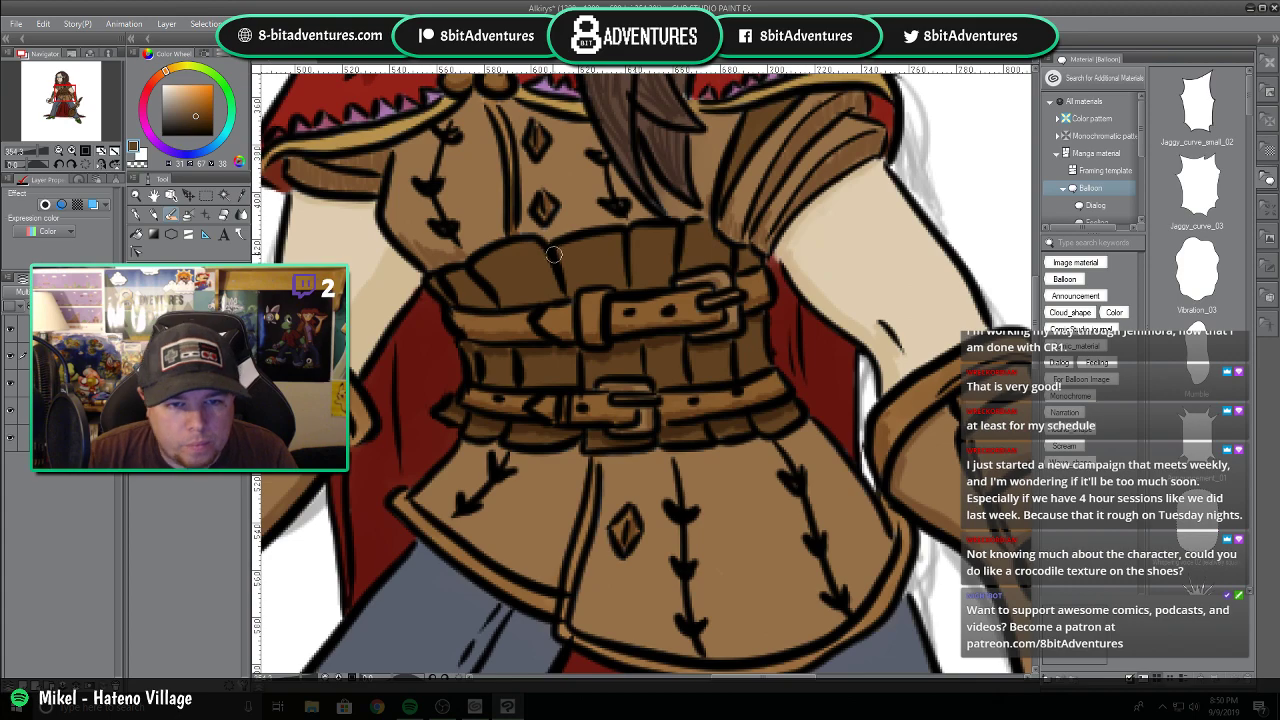
pyautogui.moveTo(538, 245)
pyautogui.mouseDown()
pyautogui.moveTo(525, 243)
pyautogui.moveTo(543, 260)
pyautogui.mouseUp()
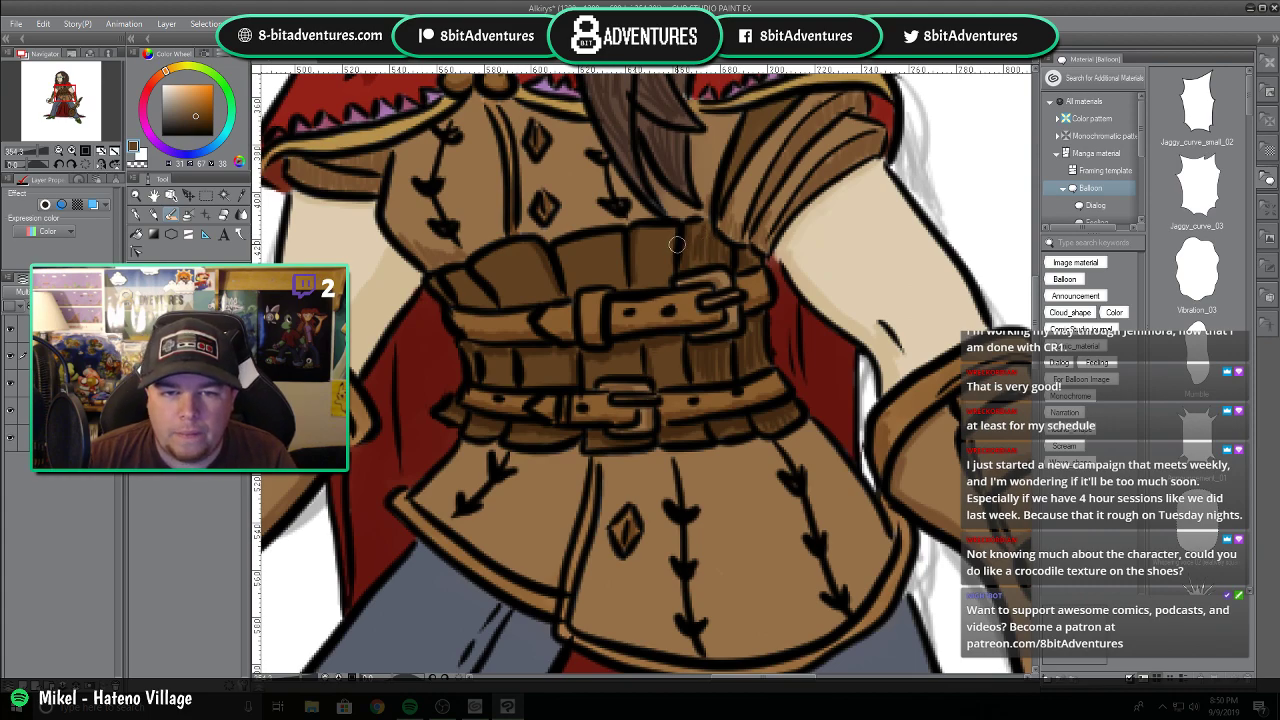
pyautogui.moveTo(467, 275); pyautogui.dragTo(484, 301)
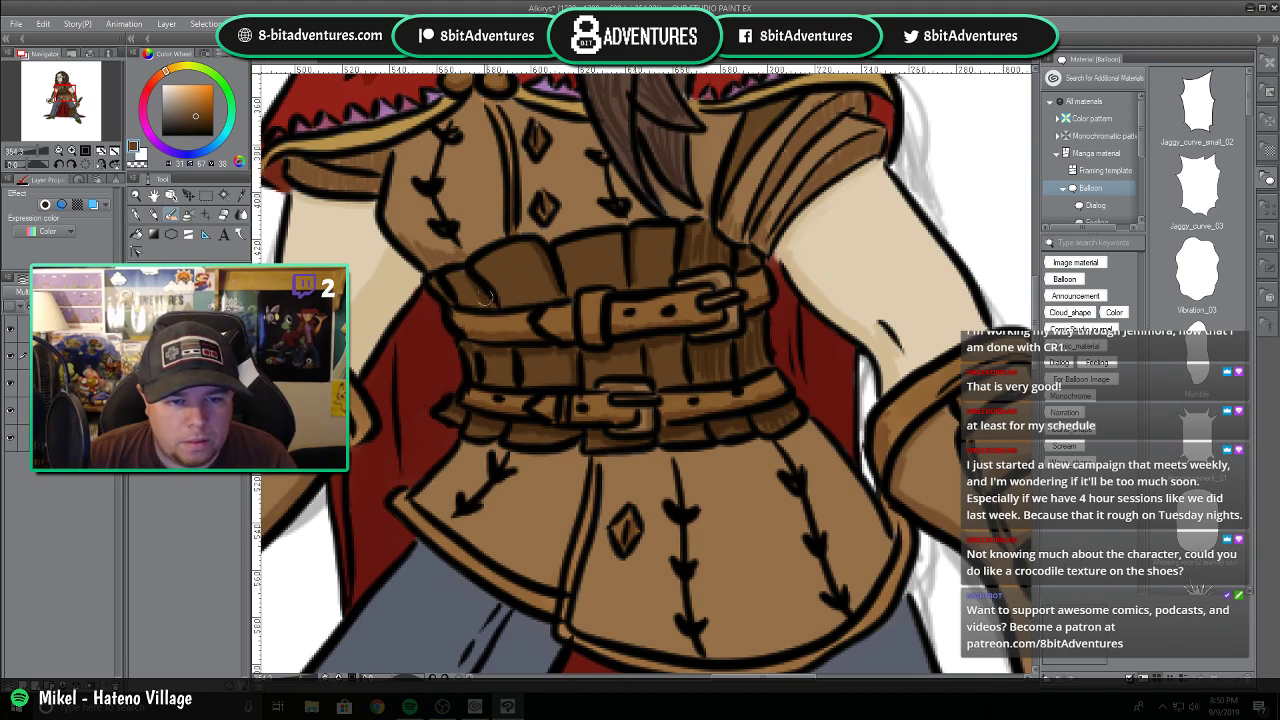
pyautogui.moveTo(510, 351); pyautogui.dragTo(510, 376)
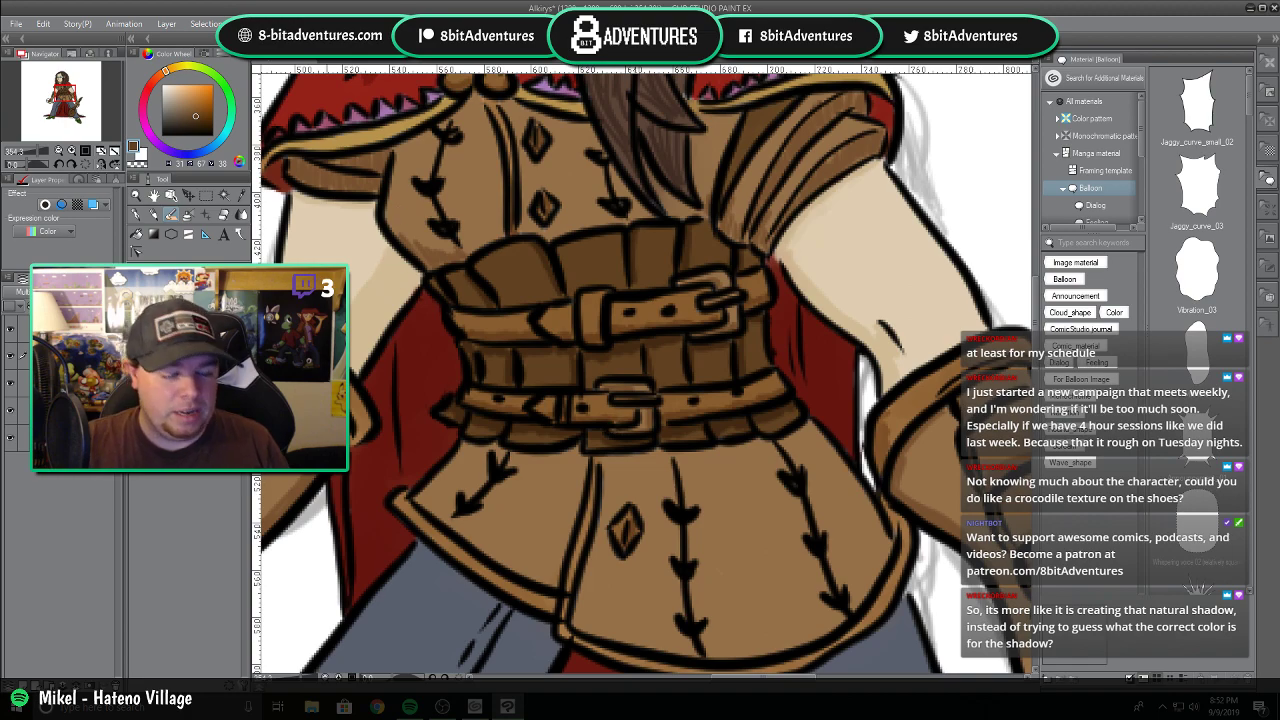
# Sample the tunic's tan and add more shading to the sleeve folds on the staff-holding arm.
pyautogui.keyDown('alt'); pyautogui.click(480, 167); pyautogui.keyUp('alt')
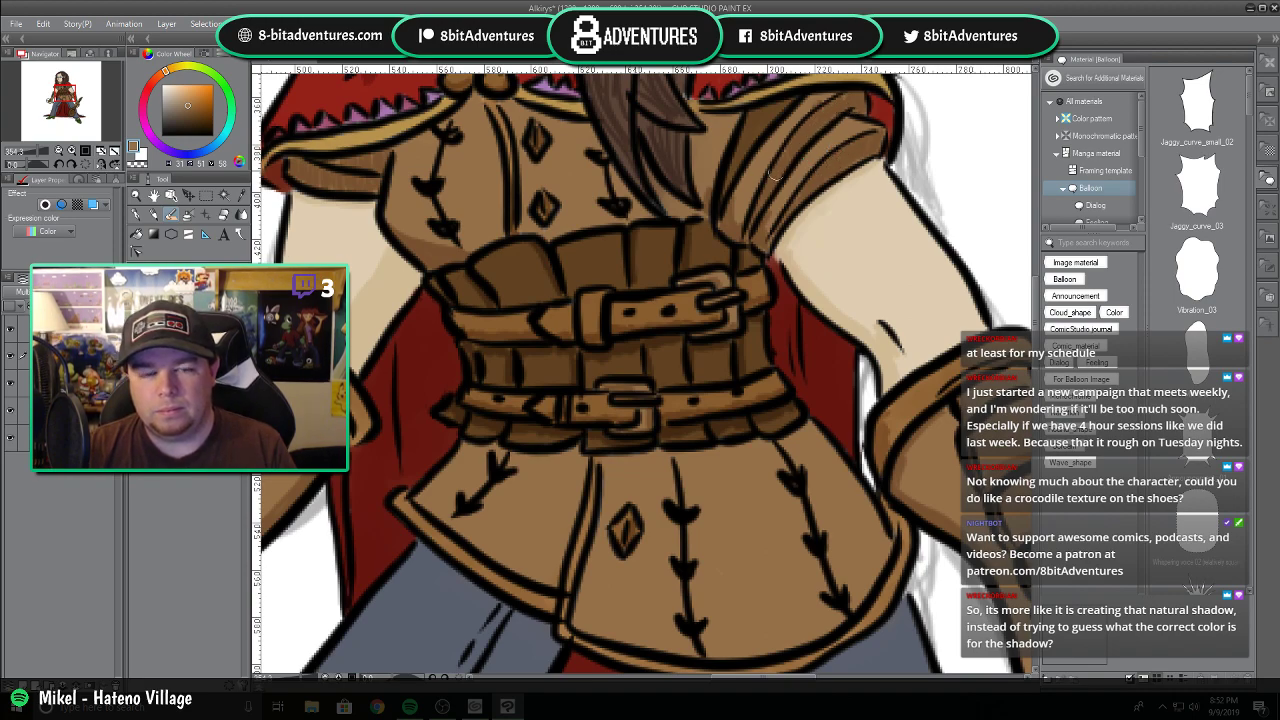
pyautogui.scroll(-4, 650, 383)
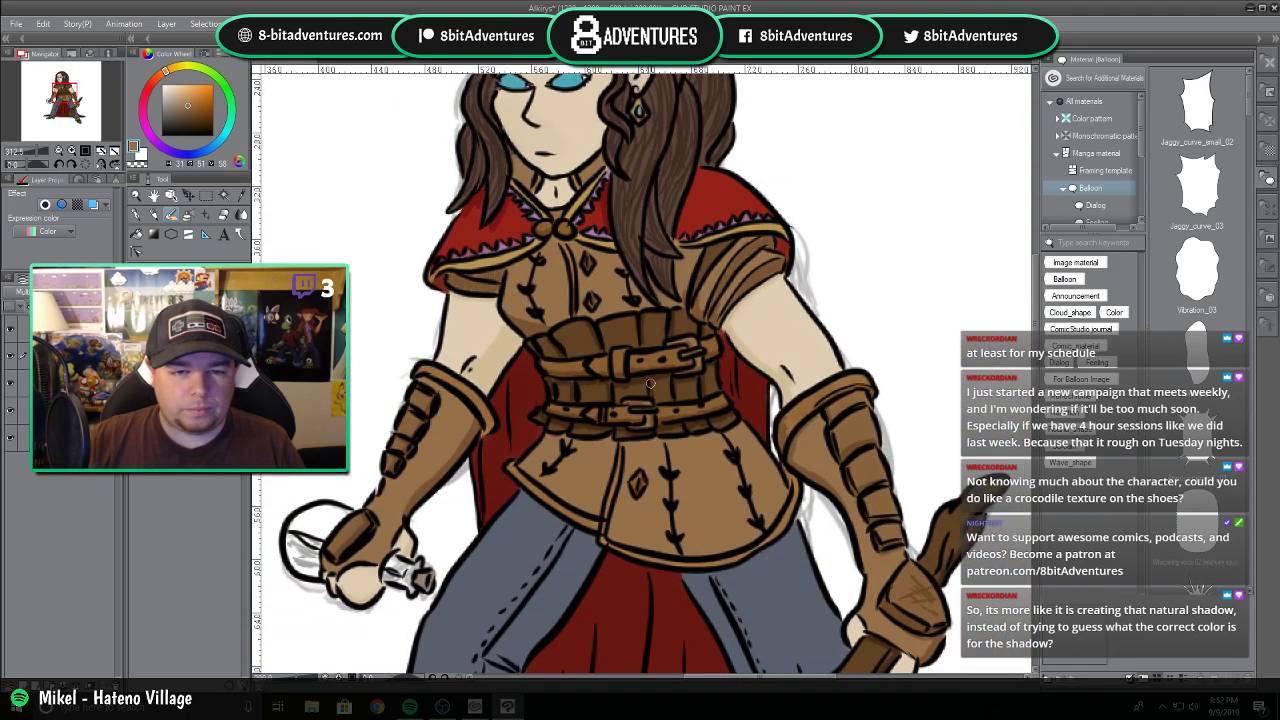
pyautogui.scroll(-2, 650, 383)
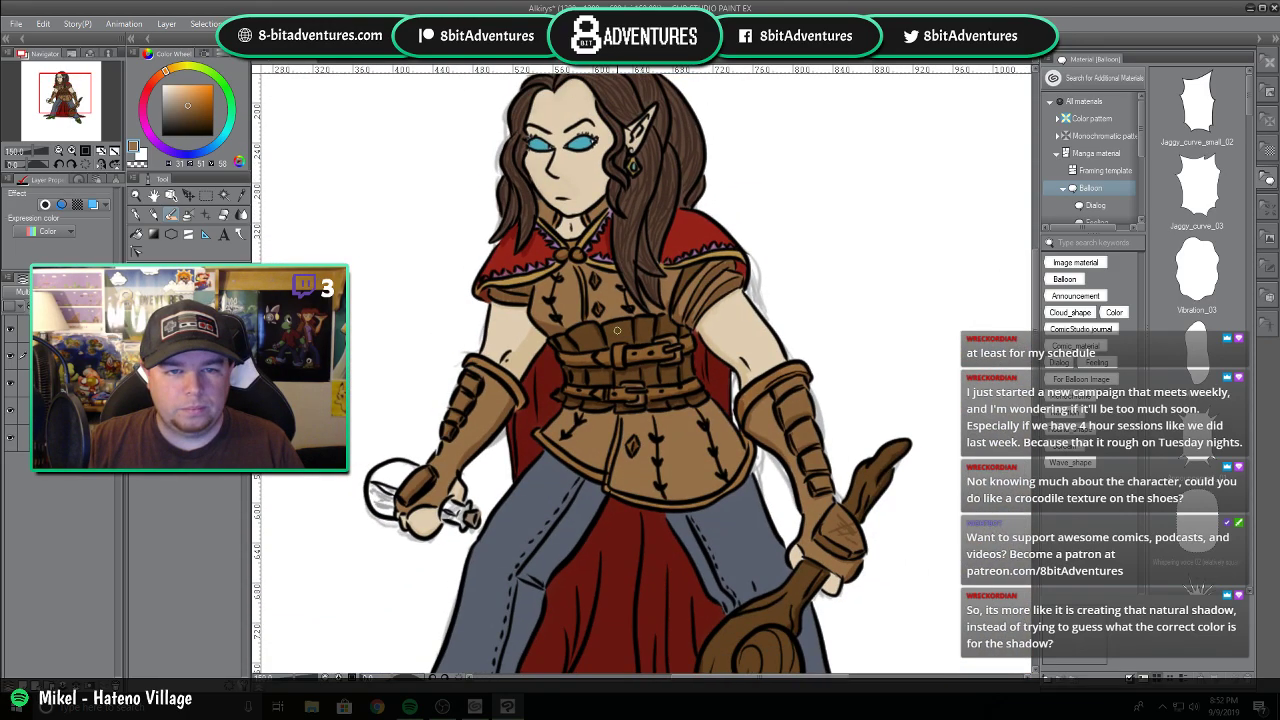
# Sample the facial skin tone and shade the edges of the face, the ear and the neck.
pyautogui.scroll(5, 582, 181)
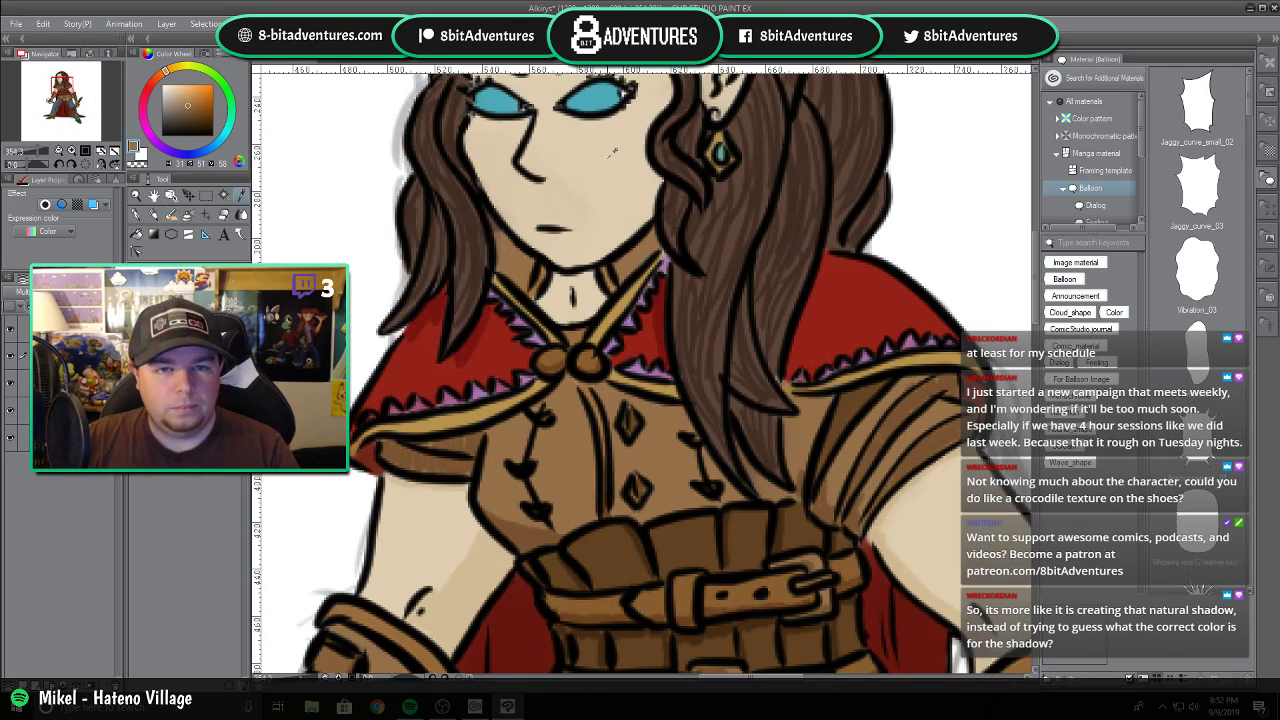
pyautogui.keyDown('alt'); pyautogui.click(613, 153); pyautogui.keyUp('alt')
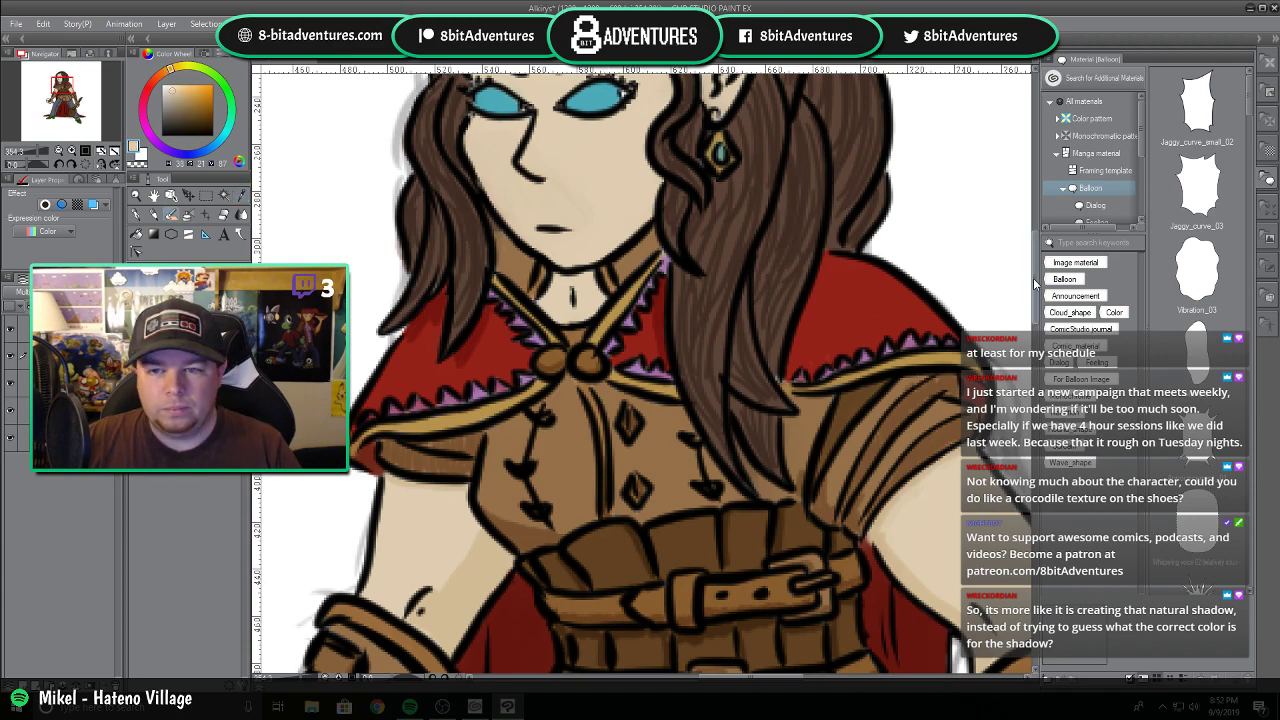
pyautogui.moveTo(1036, 285); pyautogui.dragTo(1036, 262)
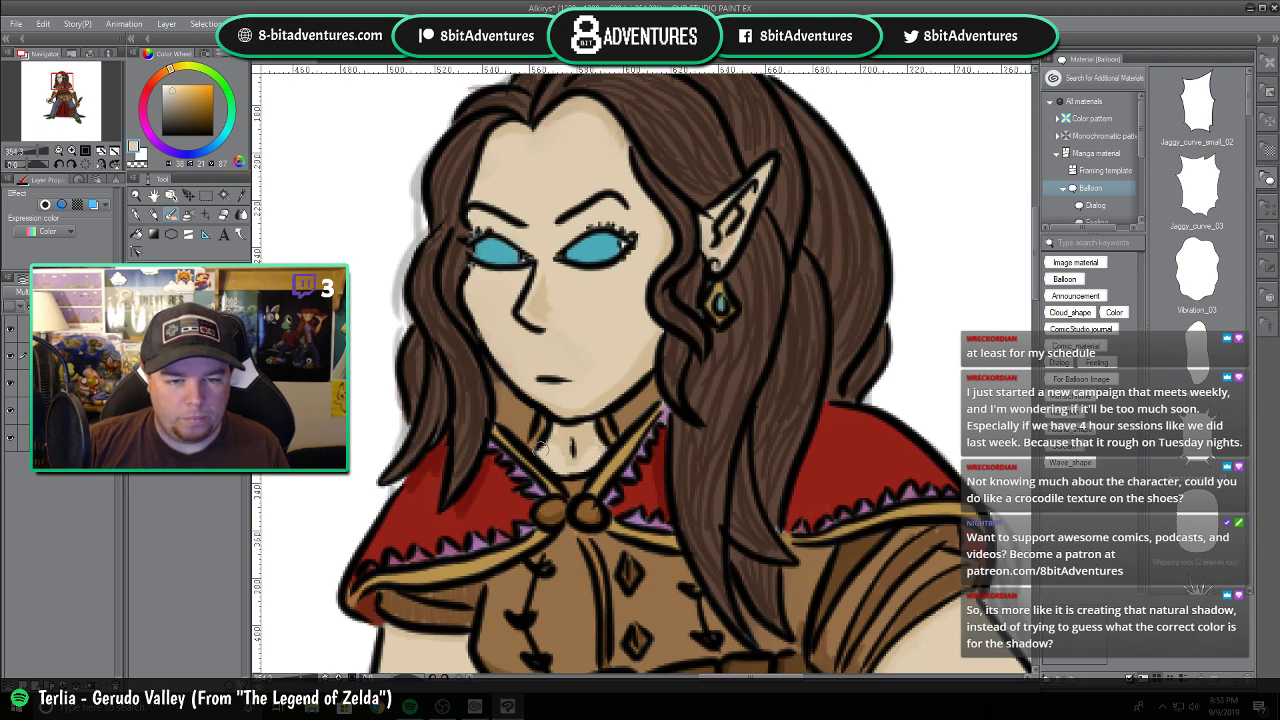
# Sample the trousers' blue-grey and shade beneath the tunic hem and down the inner side of the leg on the dagger-hand side.
pyautogui.scroll(-3, 657, 577)
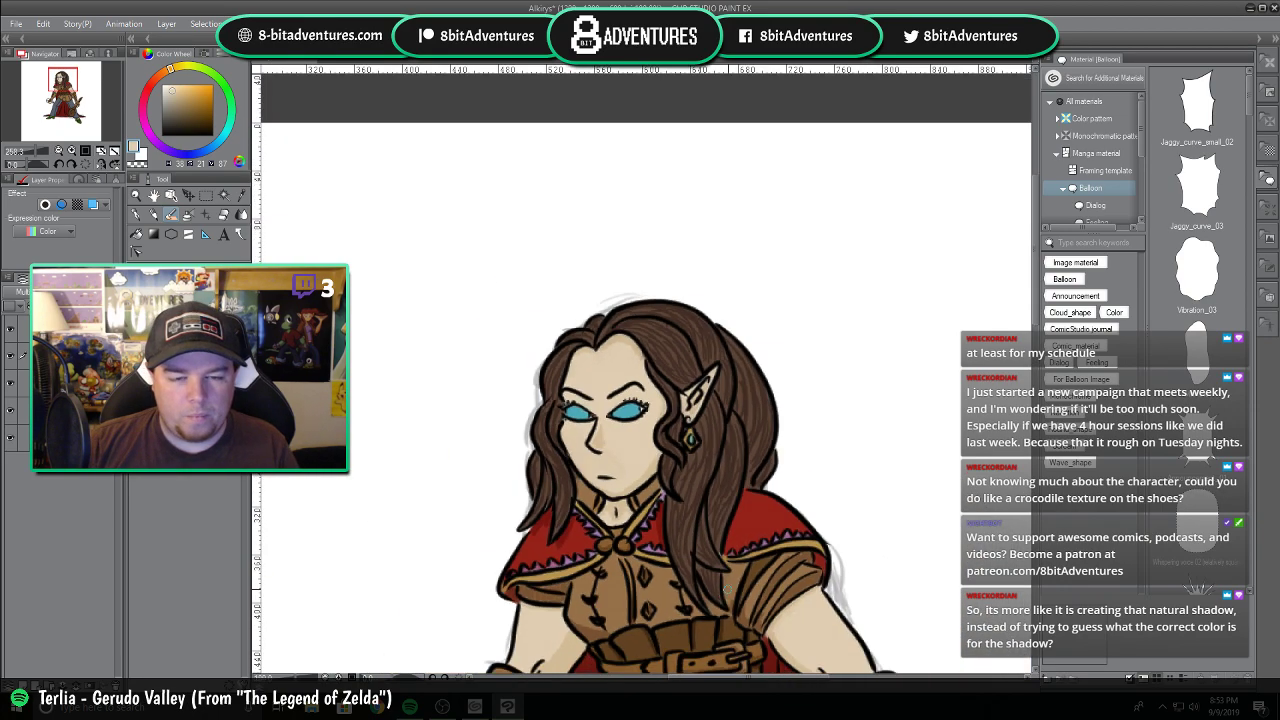
pyautogui.scroll(-5, 640, 400)
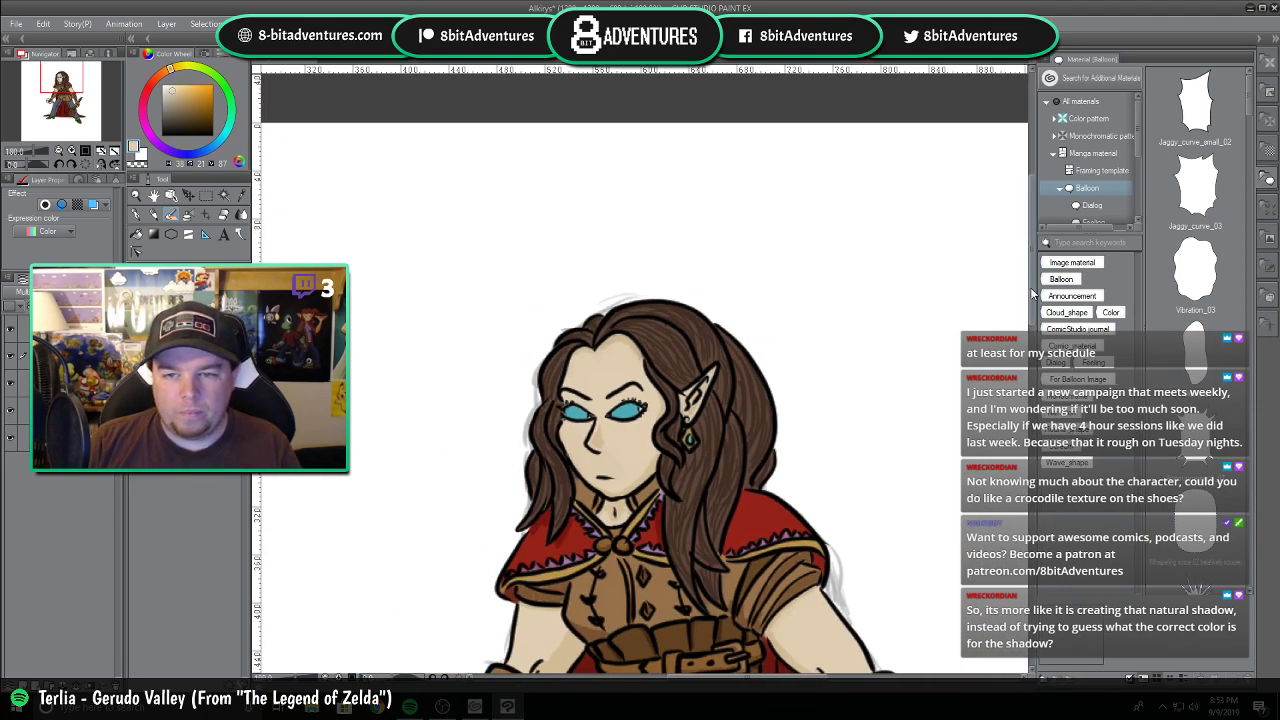
pyautogui.scroll(-1, 751, 407)
pyautogui.hotkey('ctrl', '+')
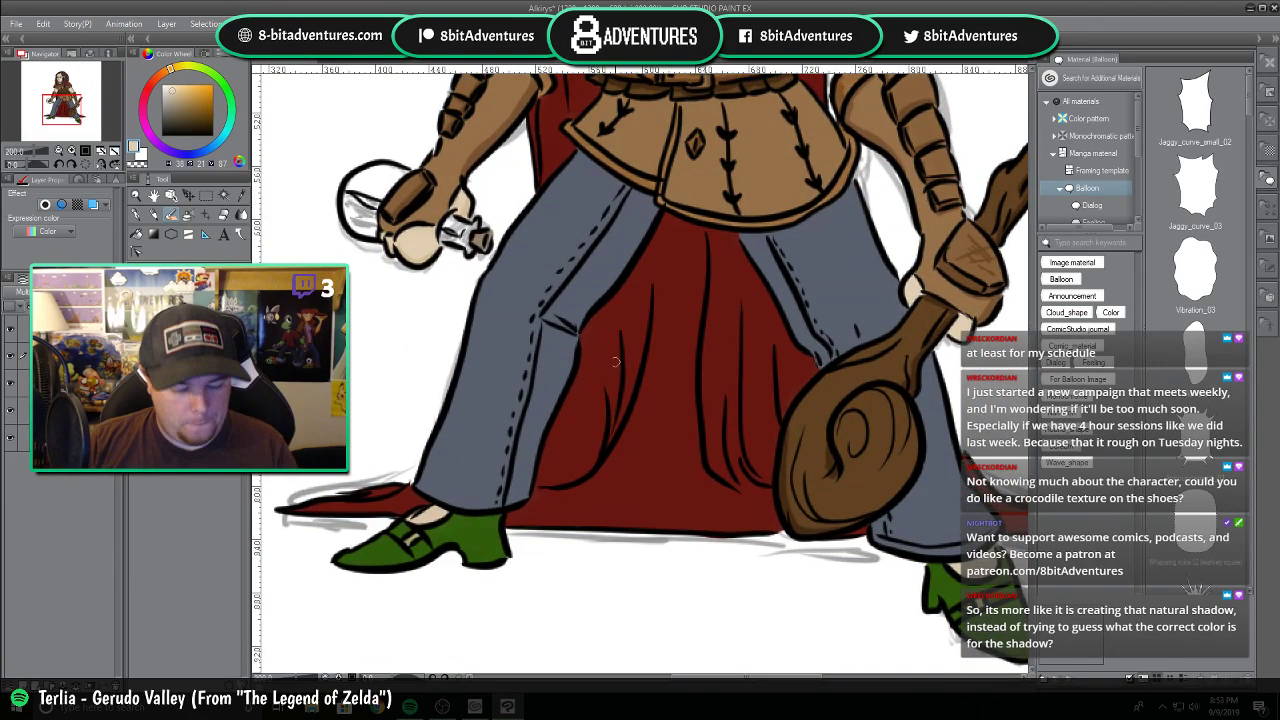
pyautogui.keyDown('alt'); pyautogui.click(533, 291); pyautogui.keyUp('alt')
pyautogui.scroll(1, 535, 290)
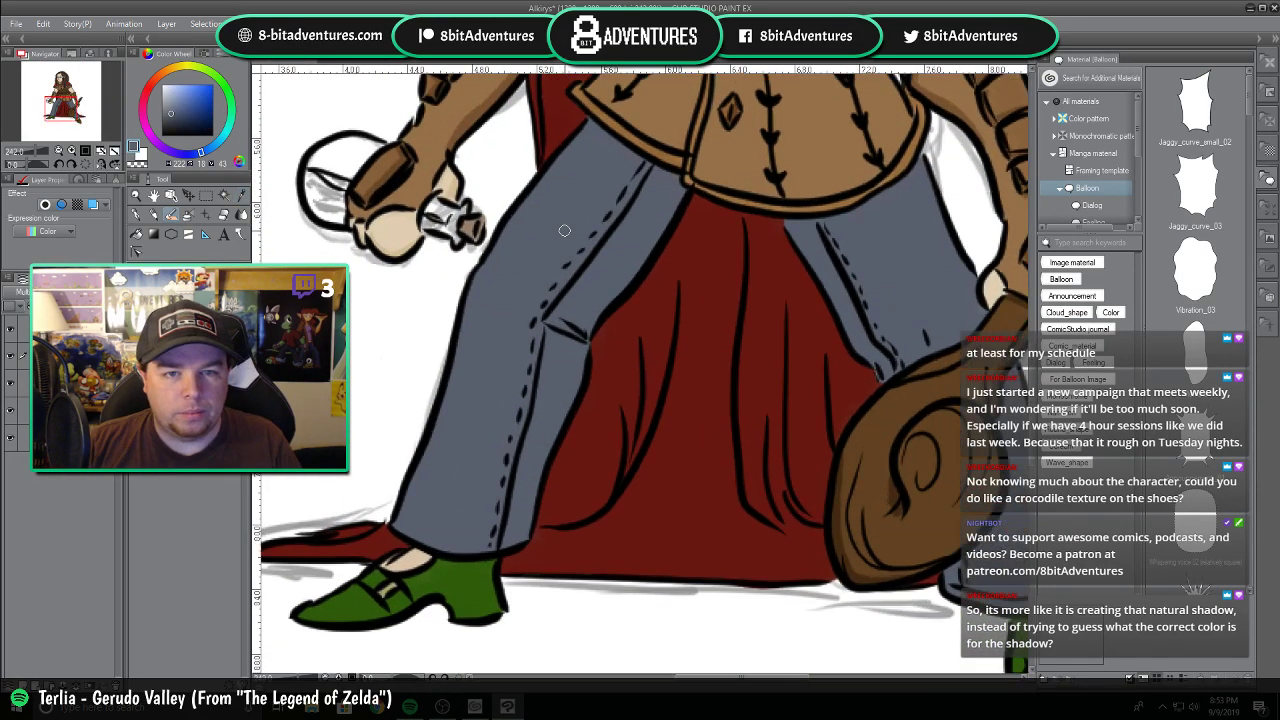
pyautogui.moveTo(590, 124); pyautogui.dragTo(668, 175)
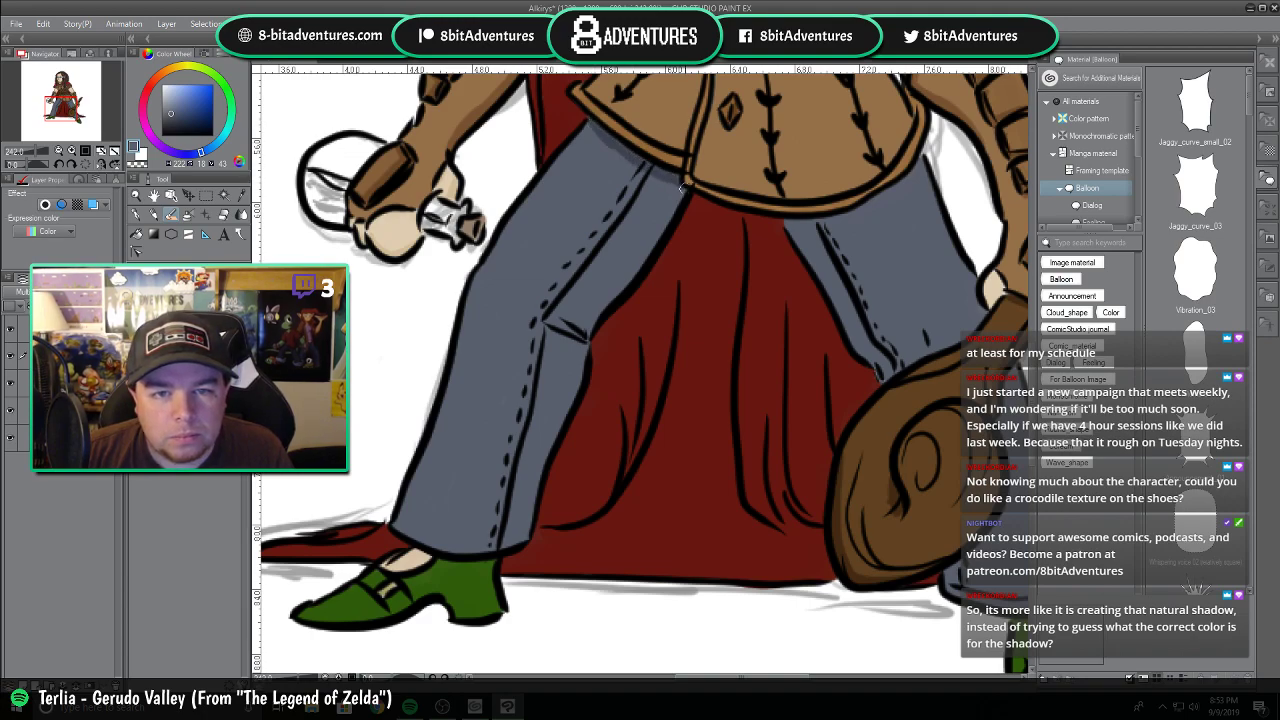
pyautogui.moveTo(679, 185); pyautogui.dragTo(614, 284)
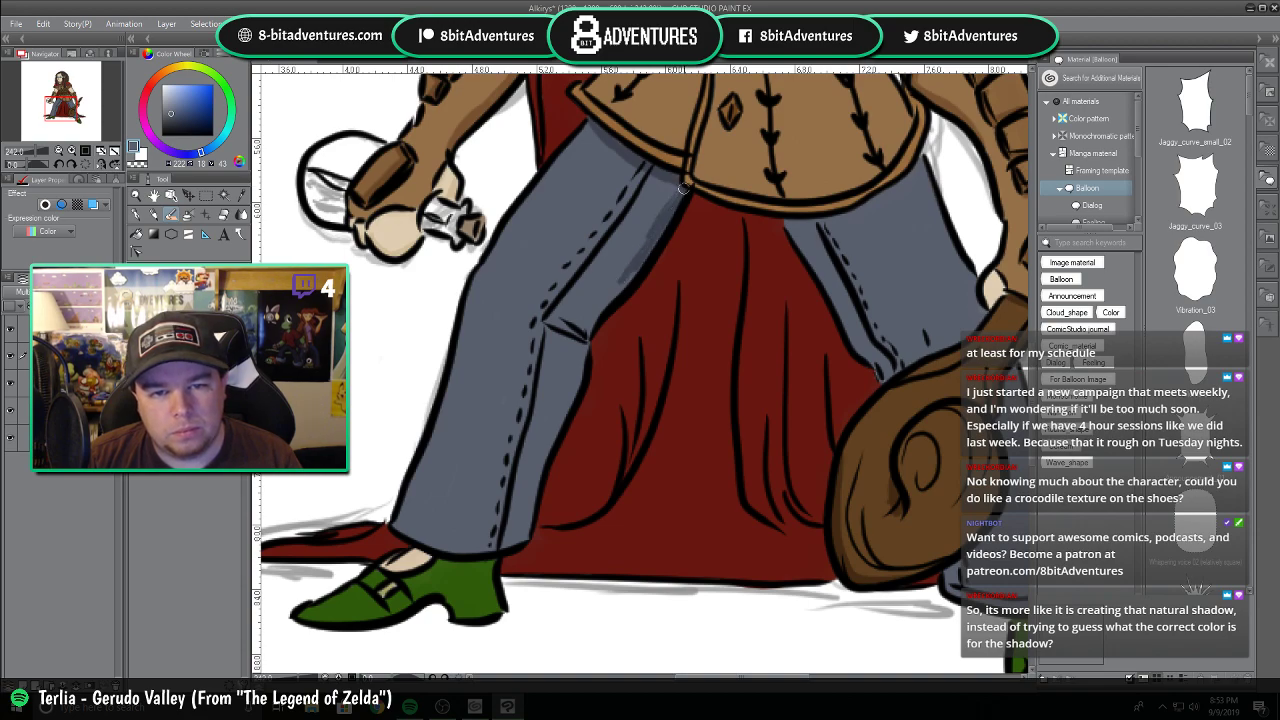
pyautogui.moveTo(650, 242); pyautogui.dragTo(621, 286)
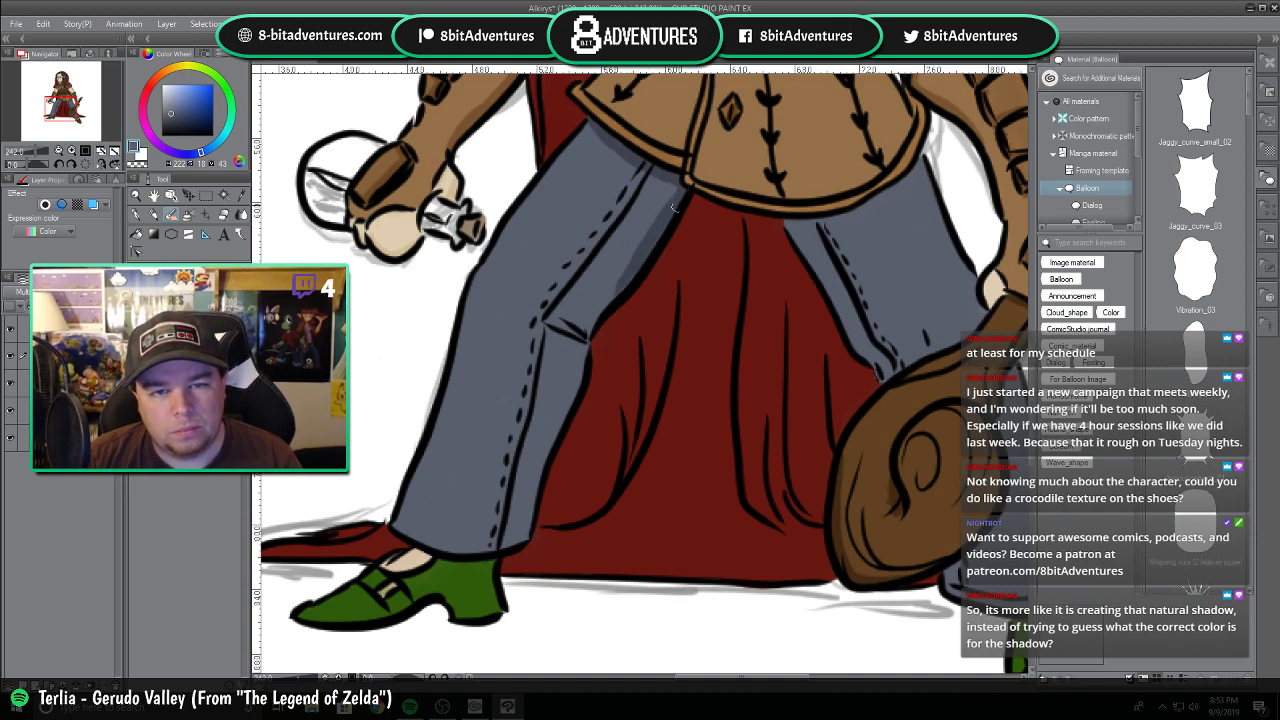
pyautogui.moveTo(677, 175)
pyautogui.mouseDown()
pyautogui.moveTo(661, 208)
pyautogui.moveTo(667, 170)
pyautogui.moveTo(627, 262)
pyautogui.moveTo(662, 206)
pyautogui.moveTo(589, 337)
pyautogui.moveTo(562, 325)
pyautogui.moveTo(582, 344)
pyautogui.moveTo(581, 372)
pyautogui.moveTo(520, 523)
pyautogui.mouseUp()
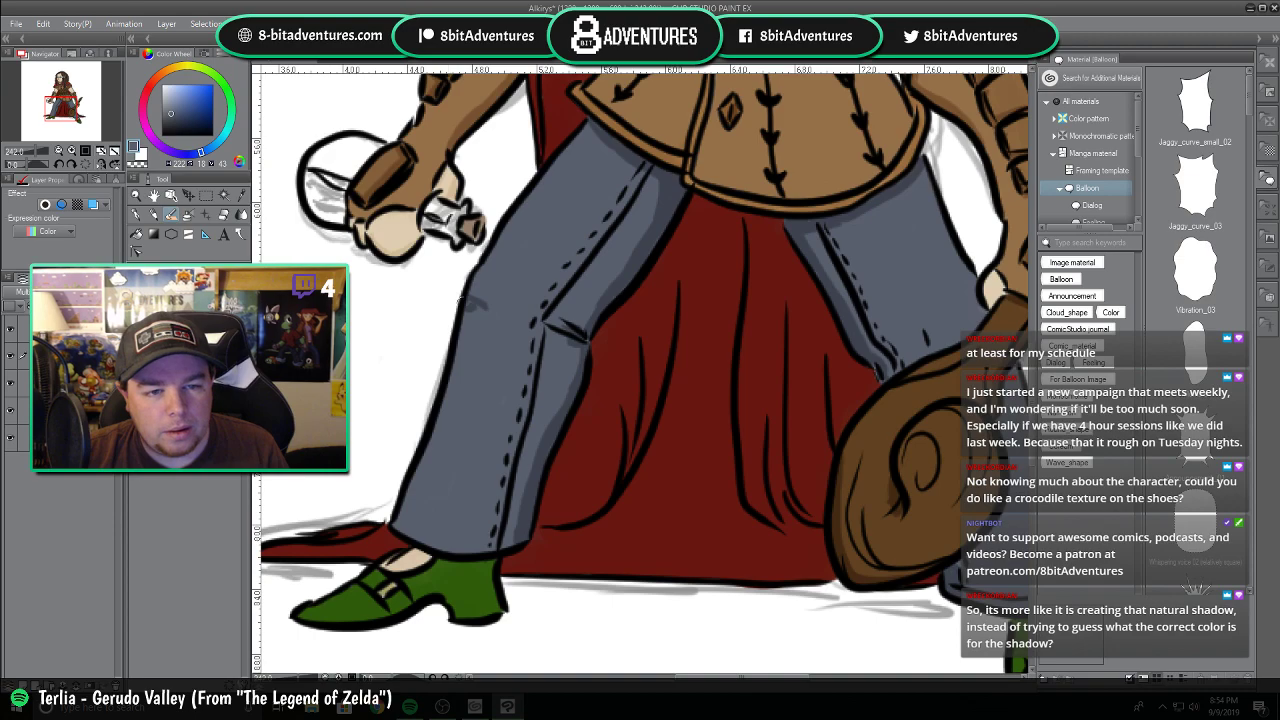
# Sample the ankle's skin tone, the shoe green and the trouser blue, and shade the ankle, shoe and trouser leg behind the staff.
pyautogui.click(743, 679)
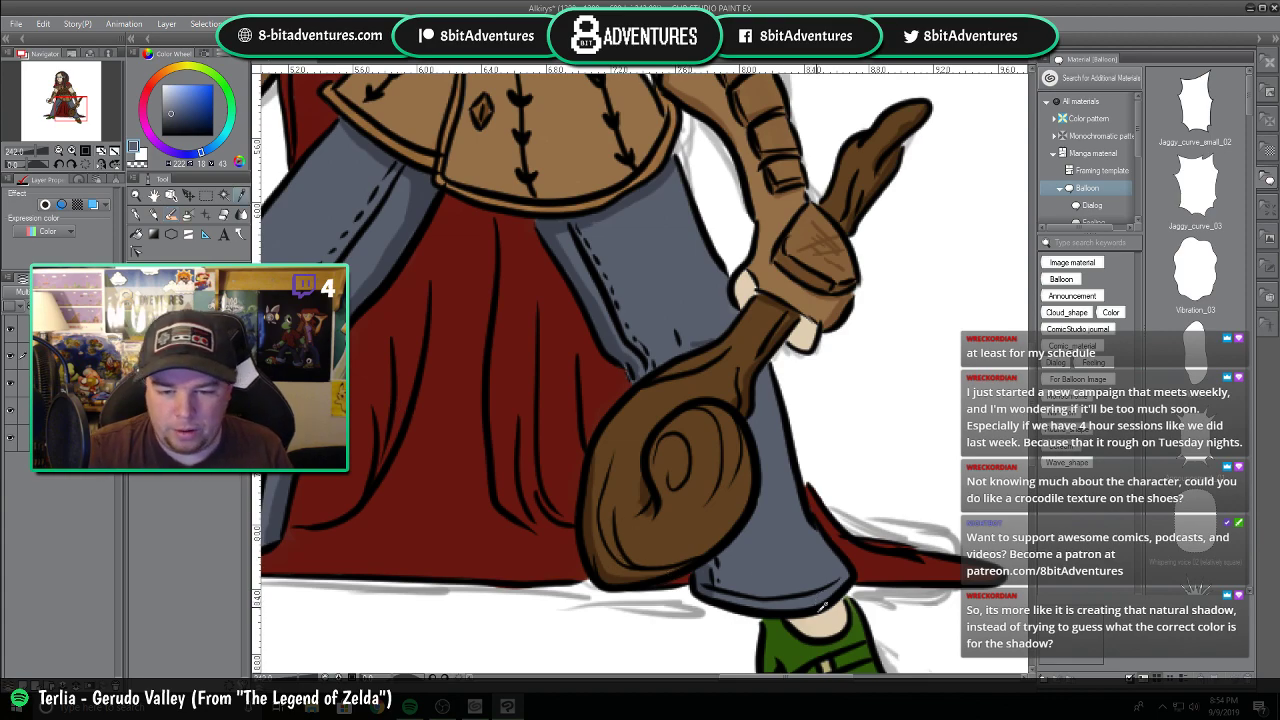
pyautogui.keyDown('alt'); pyautogui.click(822, 602); pyautogui.keyUp('alt')
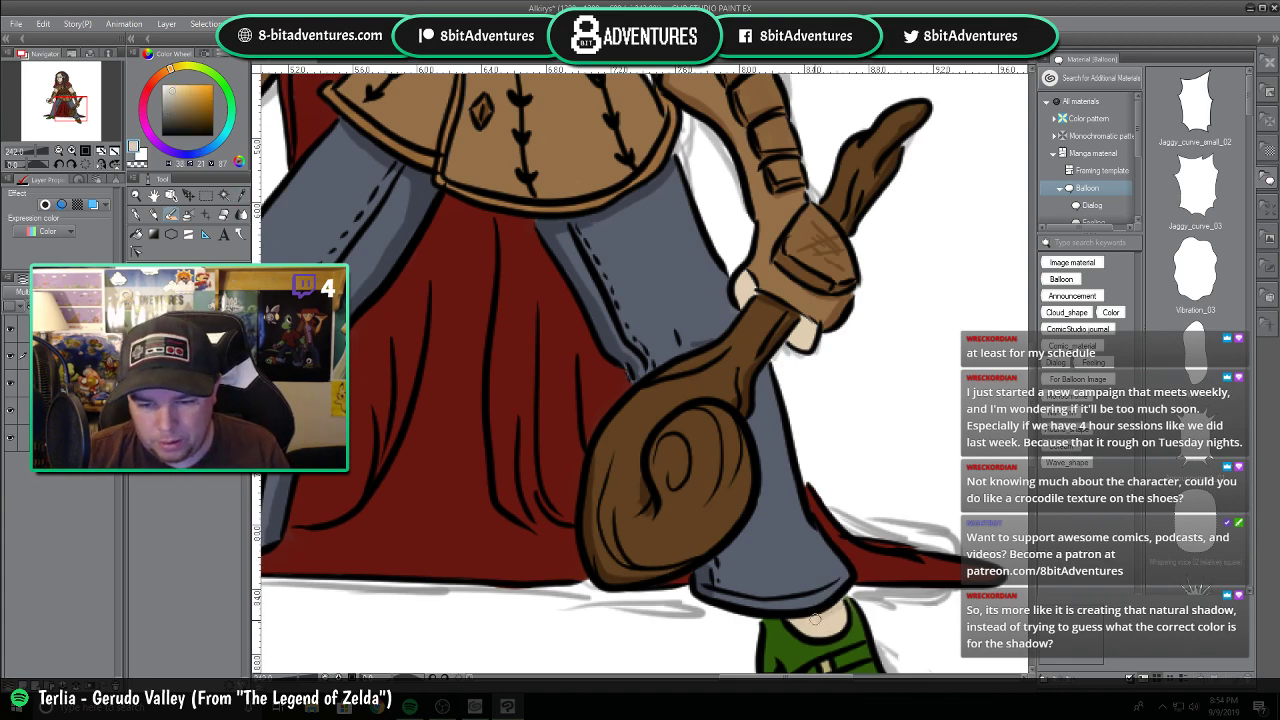
pyautogui.keyDown('alt'); pyautogui.click(775, 624); pyautogui.keyUp('alt')
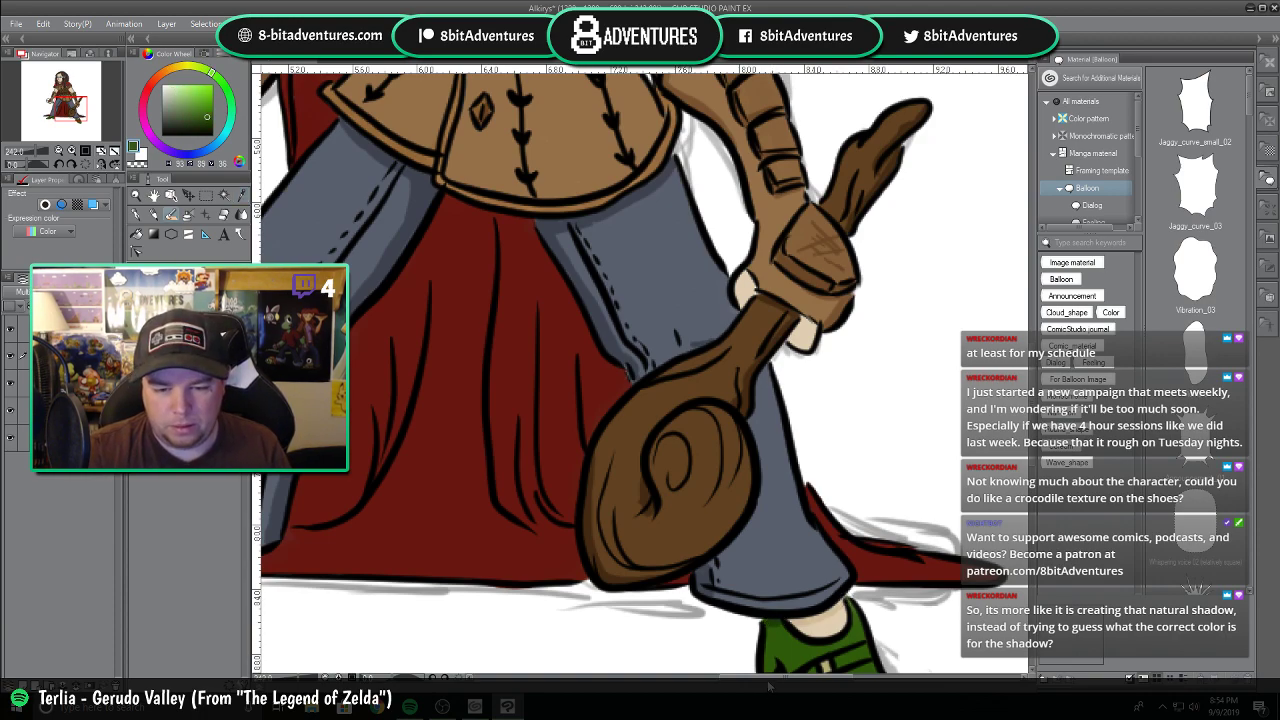
pyautogui.moveTo(769, 679)
pyautogui.mouseDown()
pyautogui.moveTo(744, 680)
pyautogui.moveTo(758, 680)
pyautogui.mouseUp()
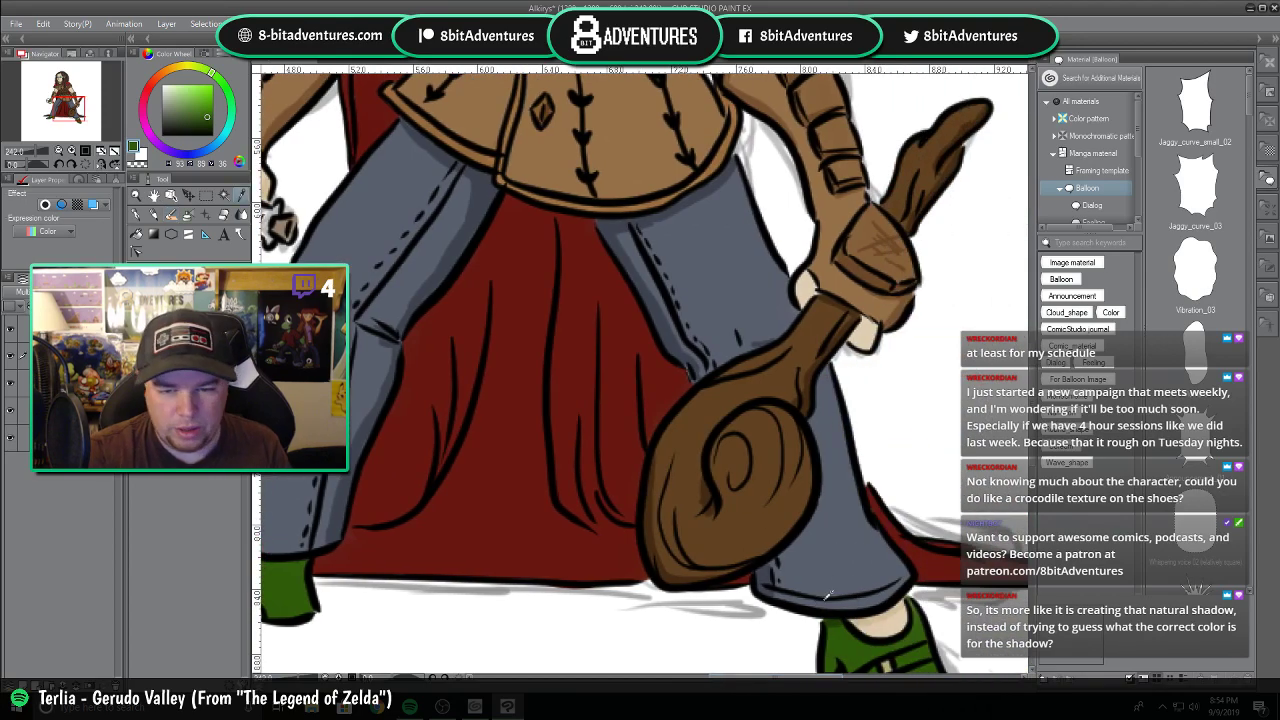
pyautogui.keyDown('alt'); pyautogui.click(818, 558); pyautogui.keyUp('alt')
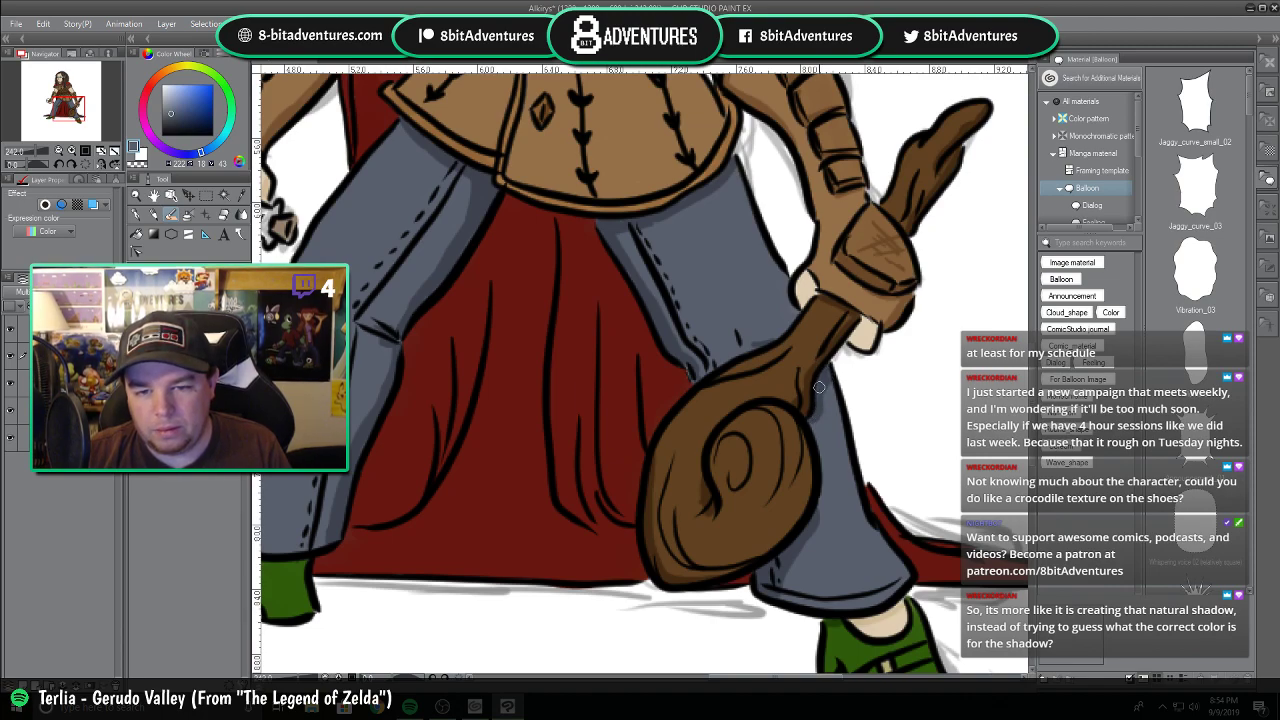
# Sample the shoe's green and the foot's skin tone, and shade the shoe and ankle on the dagger-hand side.
pyautogui.moveTo(751, 678); pyautogui.dragTo(703, 678)
pyautogui.press('i')
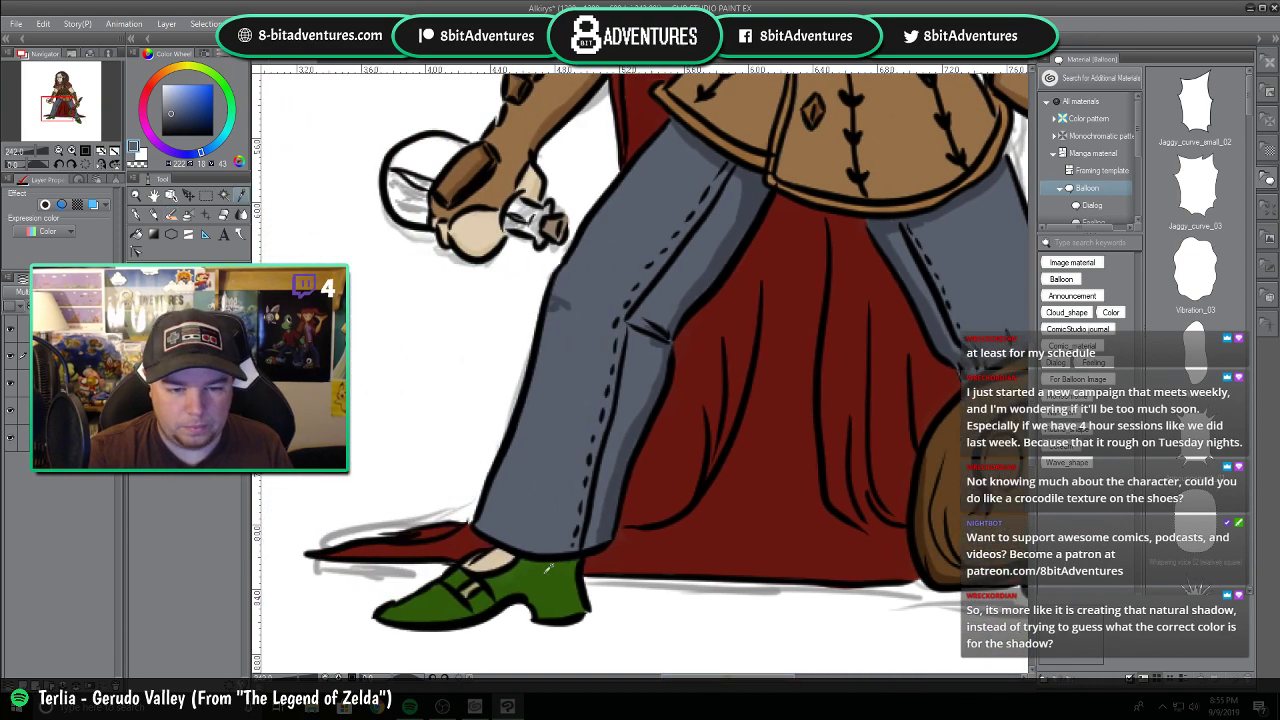
pyautogui.keyDown('alt'); pyautogui.click(546, 566); pyautogui.keyUp('alt')
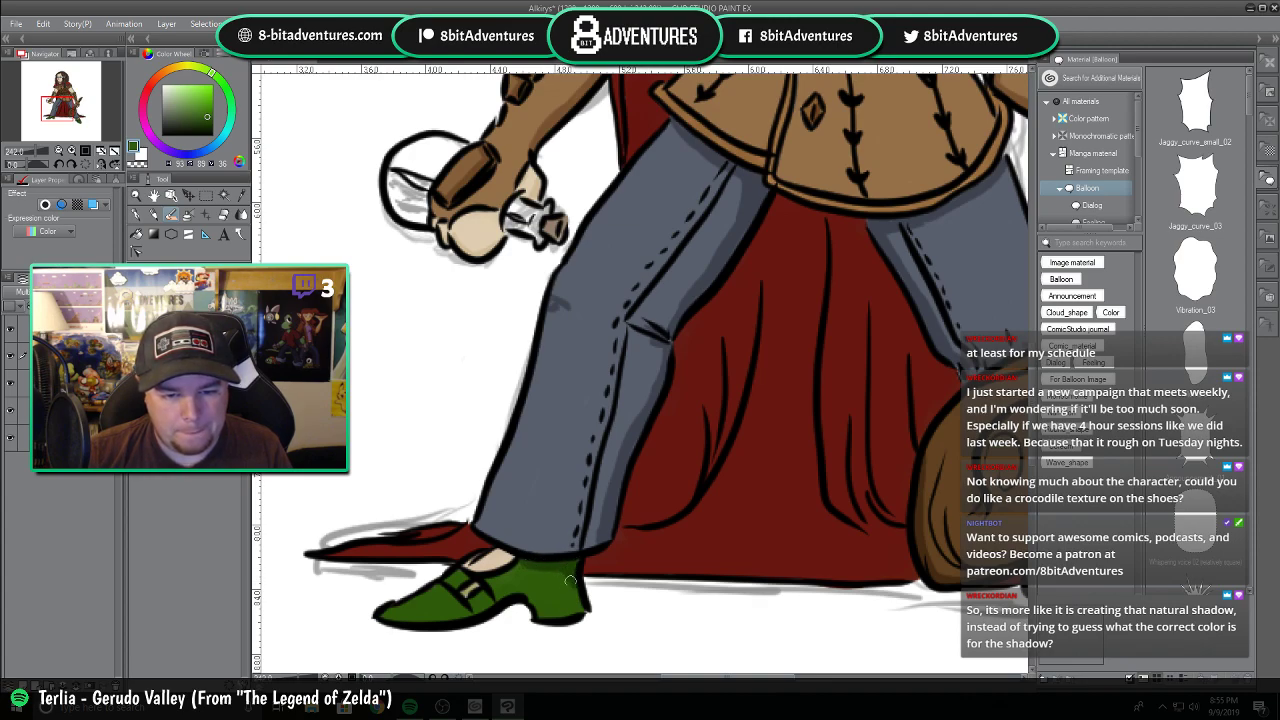
pyautogui.keyDown('alt'); pyautogui.click(500, 546); pyautogui.keyUp('alt')
pyautogui.moveTo(499, 556); pyautogui.dragTo(508, 556)
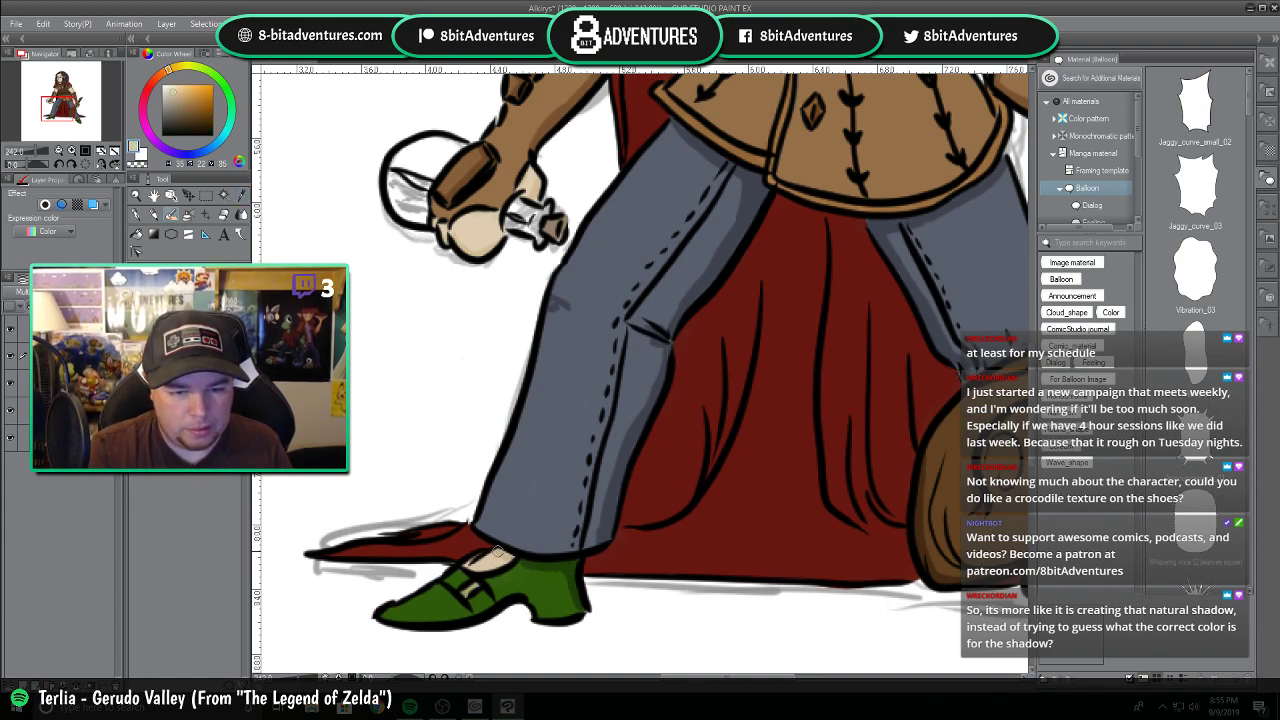
# Resample the shoe's green and draw a crosshatched crocodile-scale texture over the heel, straps and toe of the dagger-side shoe.
pyautogui.press('alt')
pyautogui.keyDown('alt'); pyautogui.click(432, 597); pyautogui.keyUp('alt')
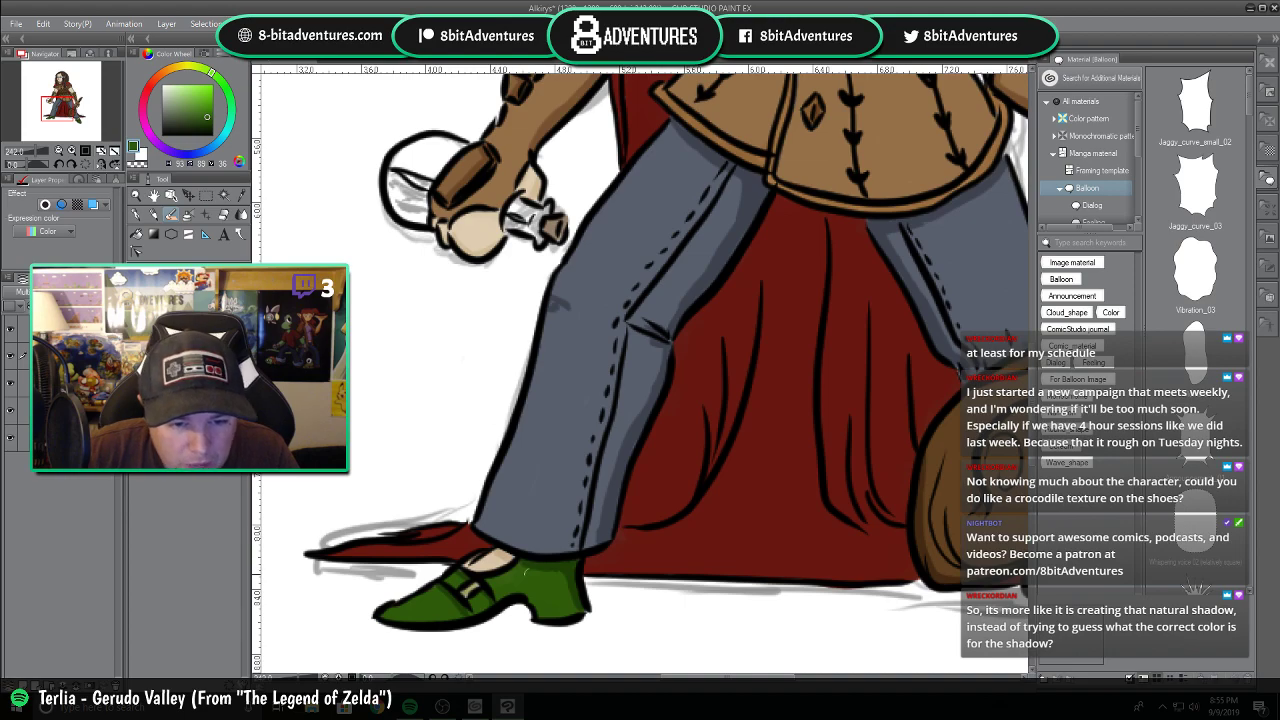
pyautogui.moveTo(508, 570)
pyautogui.mouseDown()
pyautogui.moveTo(533, 596)
pyautogui.moveTo(532, 567)
pyautogui.moveTo(557, 582)
pyautogui.moveTo(542, 564)
pyautogui.moveTo(492, 586)
pyautogui.moveTo(514, 586)
pyautogui.moveTo(516, 569)
pyautogui.moveTo(529, 592)
pyautogui.moveTo(532, 566)
pyautogui.moveTo(538, 614)
pyautogui.moveTo(550, 573)
pyautogui.moveTo(563, 606)
pyautogui.moveTo(533, 596)
pyautogui.moveTo(571, 597)
pyautogui.mouseUp()
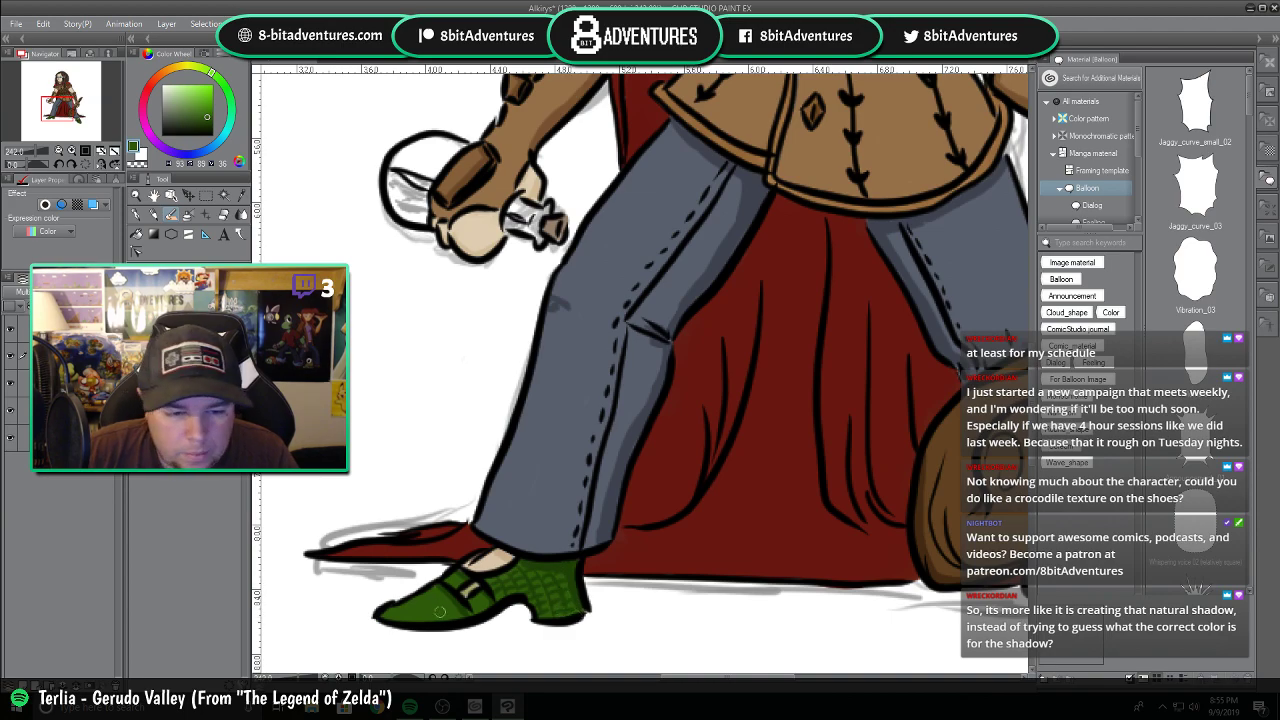
pyautogui.moveTo(428, 590)
pyautogui.mouseDown()
pyautogui.moveTo(445, 613)
pyautogui.moveTo(382, 614)
pyautogui.moveTo(419, 615)
pyautogui.mouseUp()
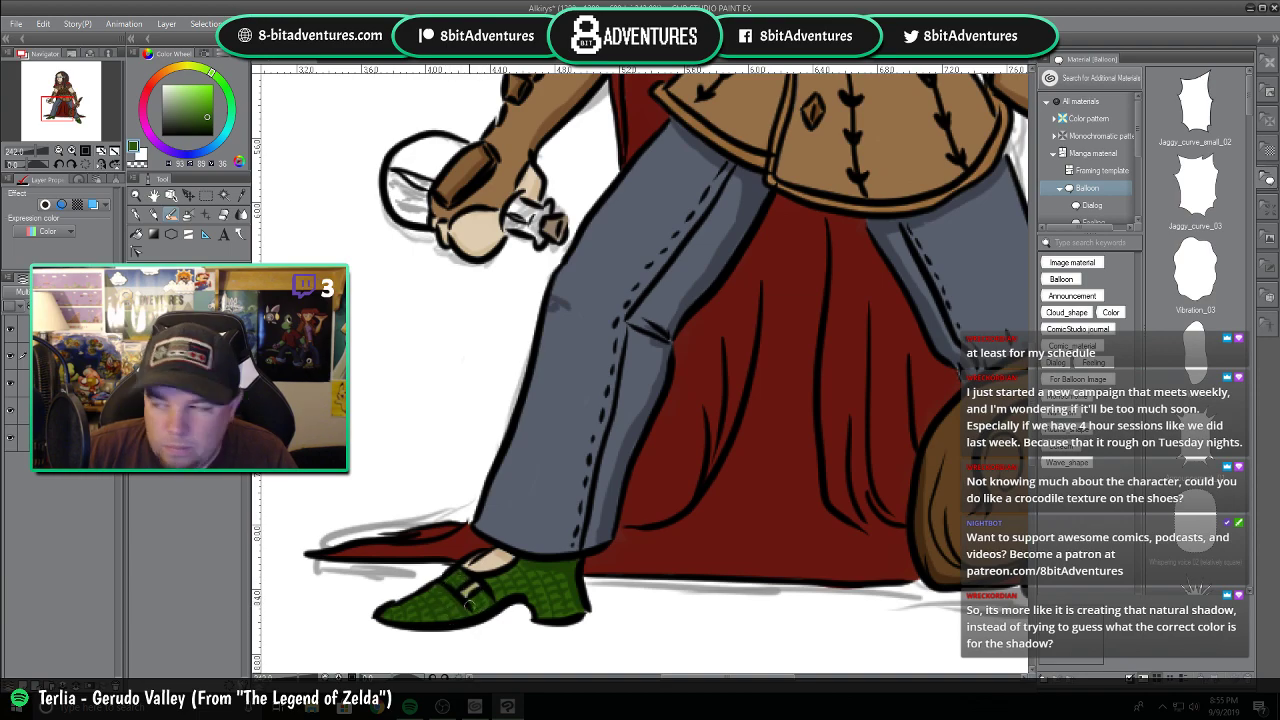
# Draw the same crocodile-scale texture on the staff-side shoe with lengthwise curved lines crossed by short strokes.
pyautogui.moveTo(693, 677); pyautogui.dragTo(761, 680)
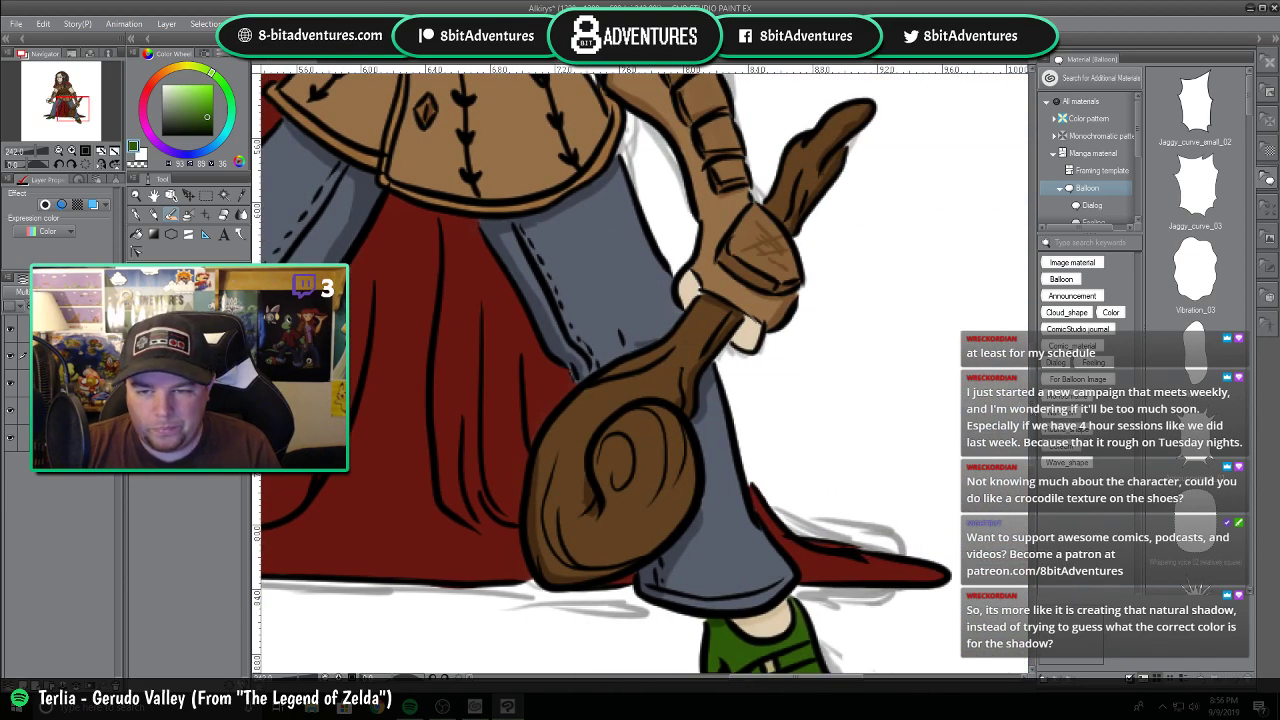
pyautogui.moveTo(1032, 412); pyautogui.dragTo(1032, 470)
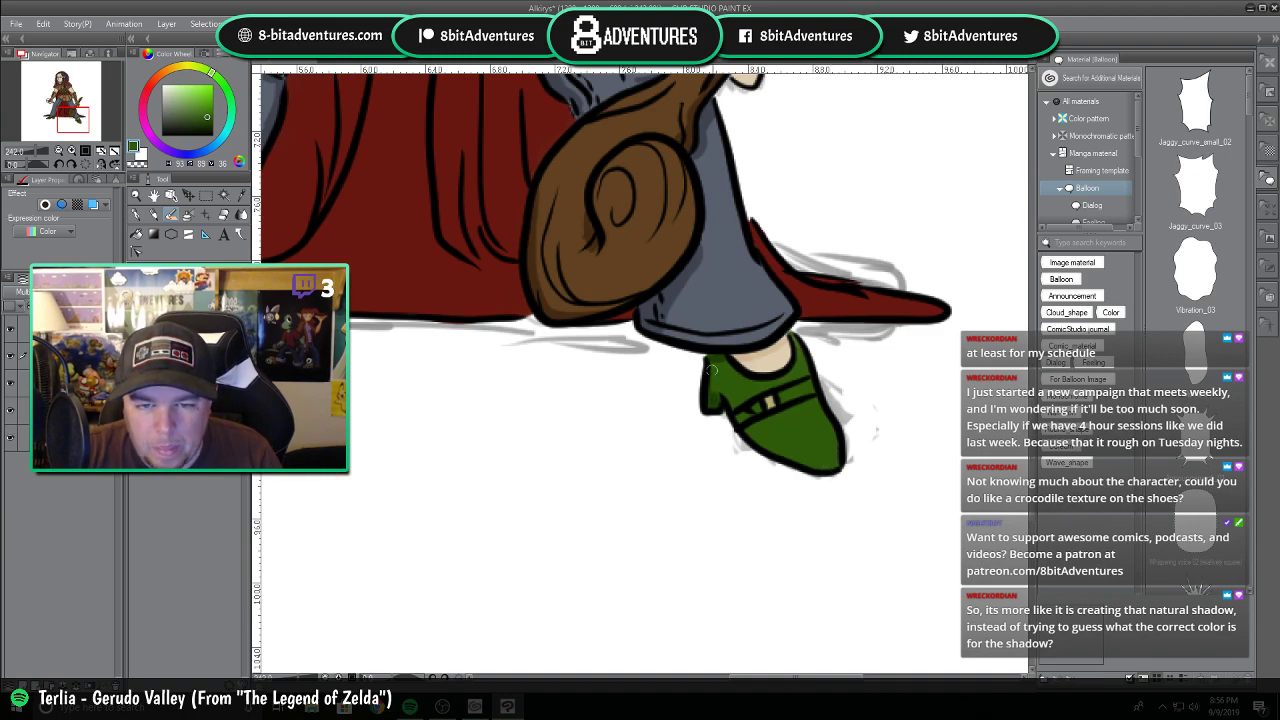
pyautogui.moveTo(762, 422); pyautogui.dragTo(812, 465)
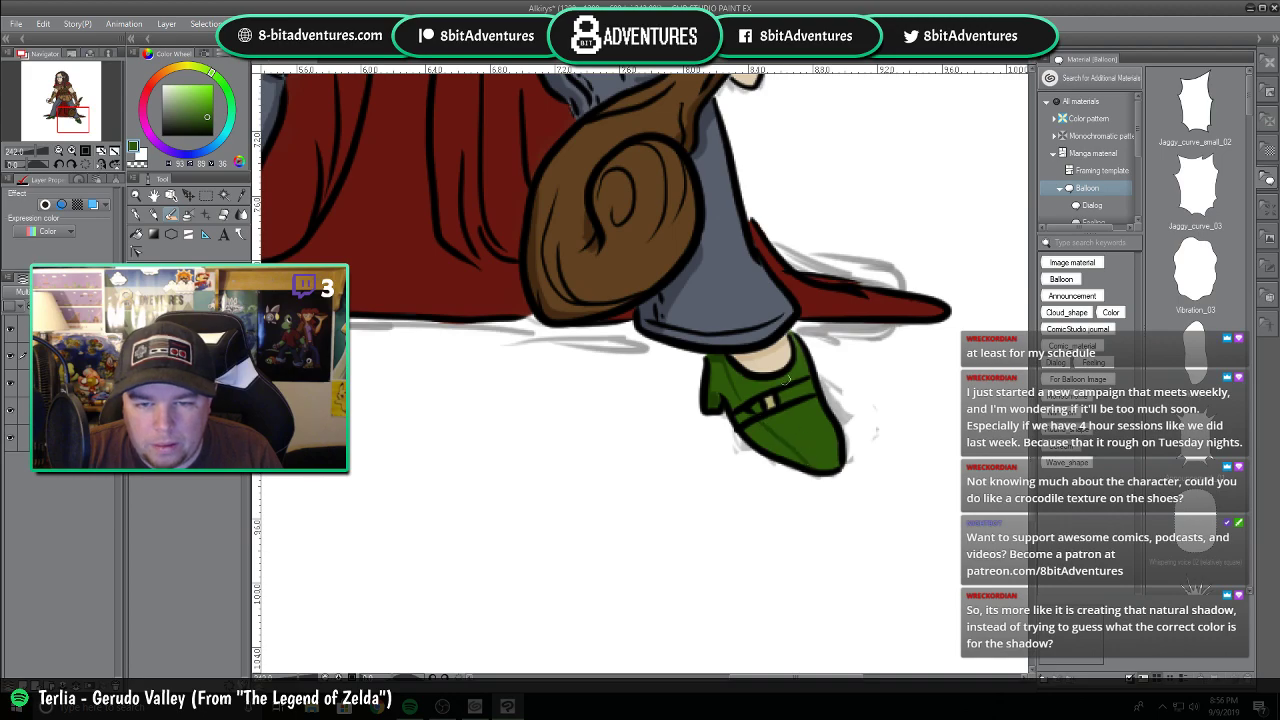
pyautogui.moveTo(738, 372); pyautogui.dragTo(813, 458)
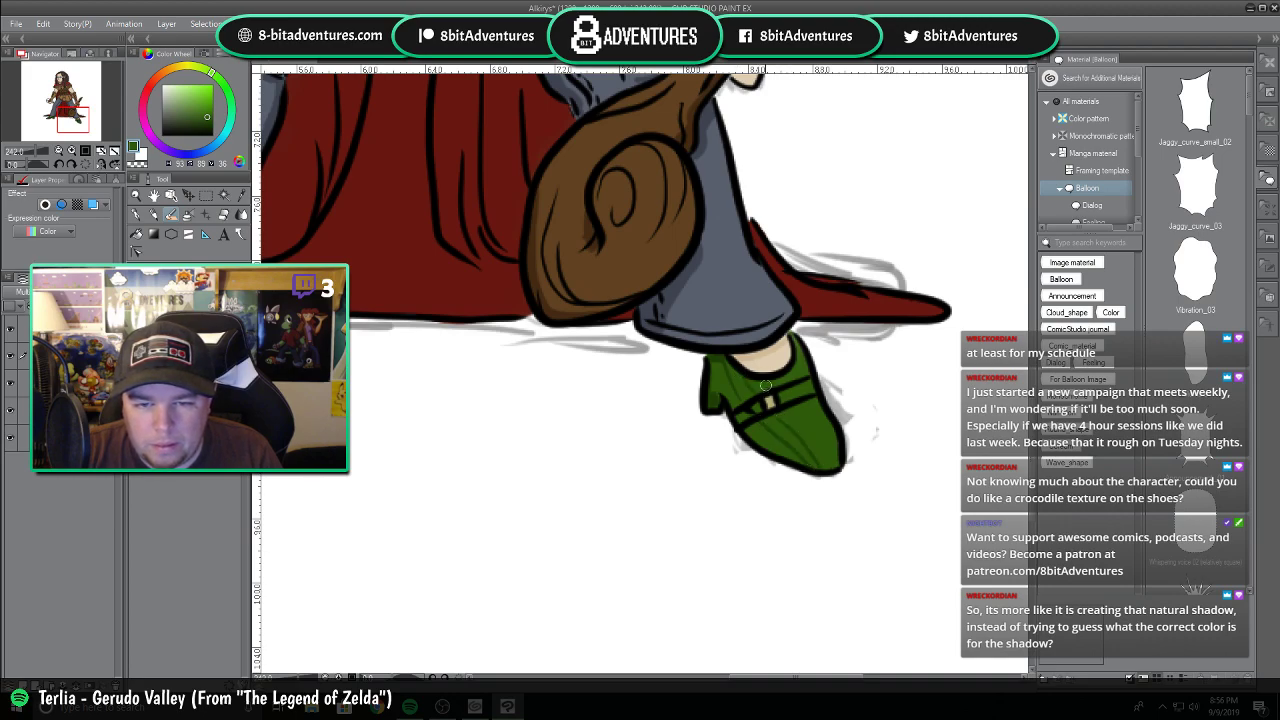
pyautogui.moveTo(795, 413); pyautogui.dragTo(828, 460)
pyautogui.moveTo(808, 398); pyautogui.dragTo(832, 462)
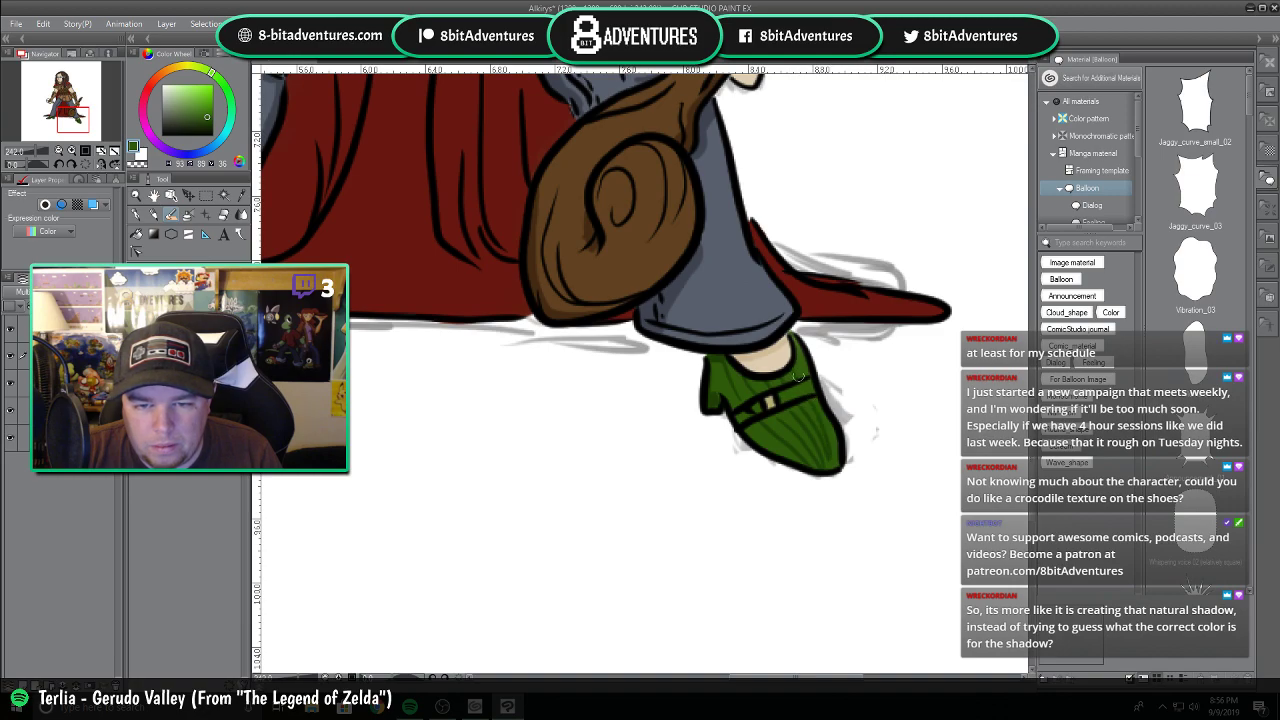
pyautogui.moveTo(822, 412); pyautogui.dragTo(836, 462)
pyautogui.moveTo(750, 425); pyautogui.dragTo(780, 456)
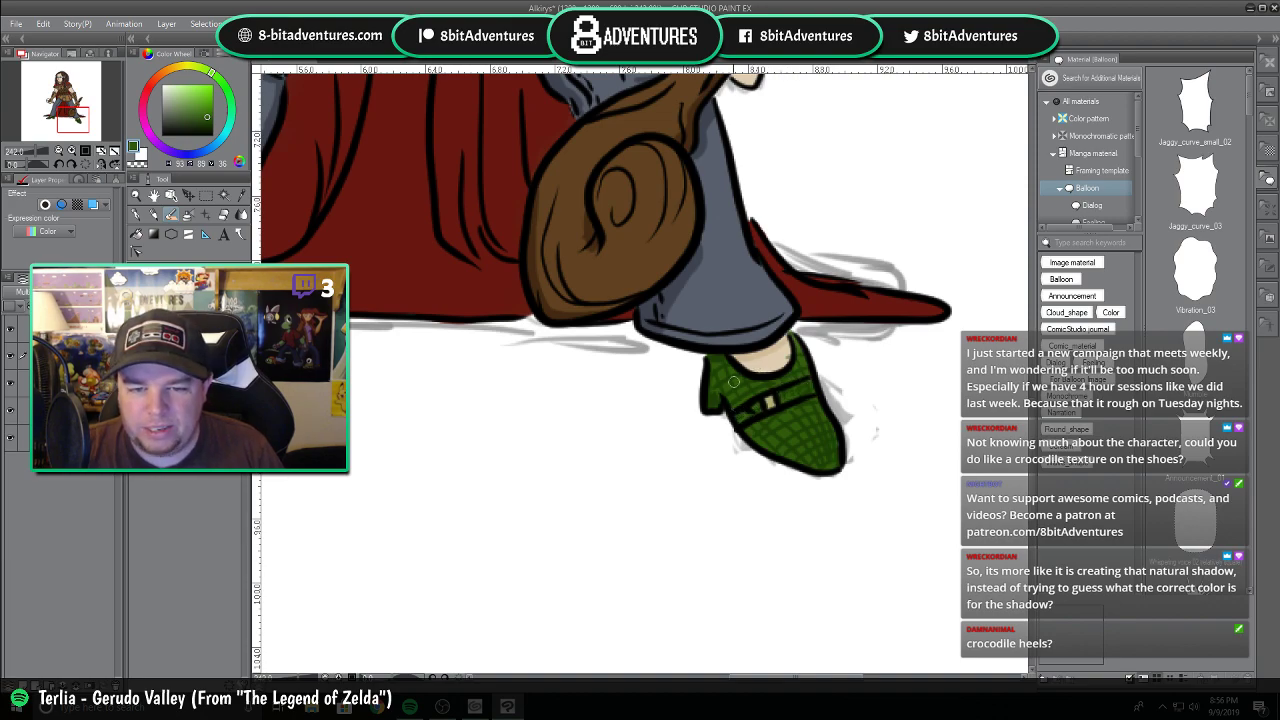
pyautogui.moveTo(806, 678); pyautogui.dragTo(779, 672)
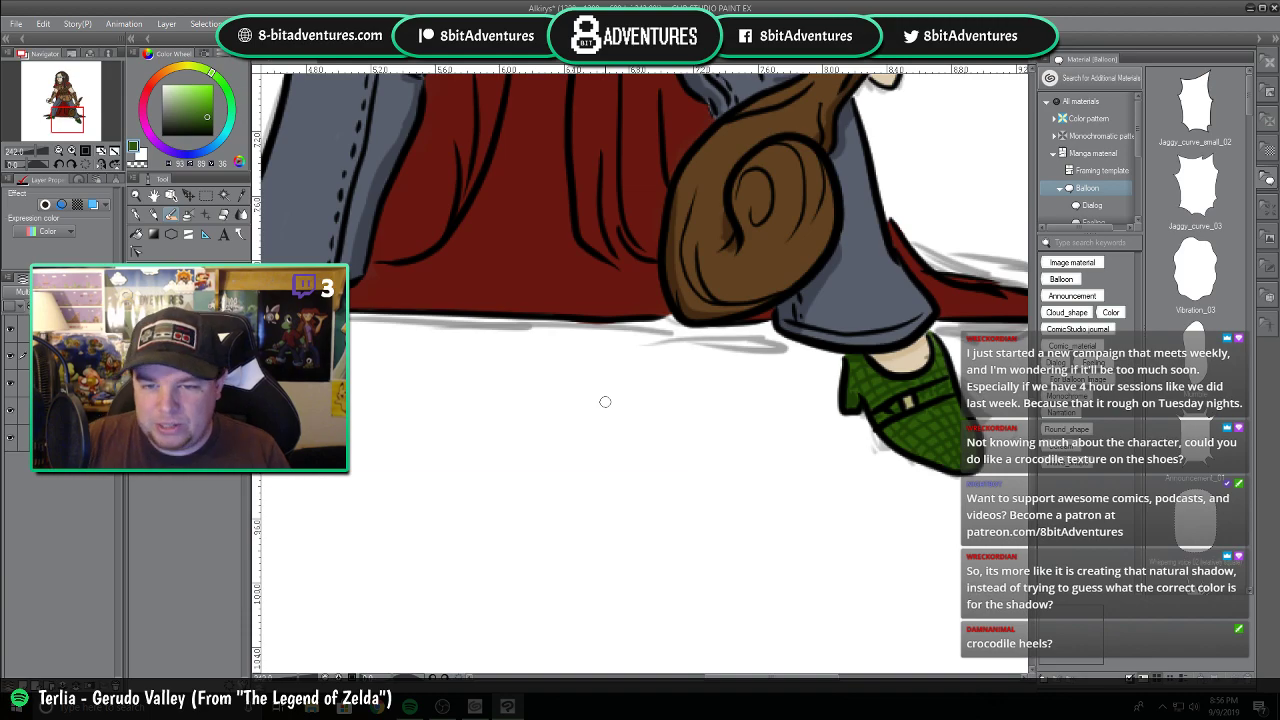
pyautogui.press('e')
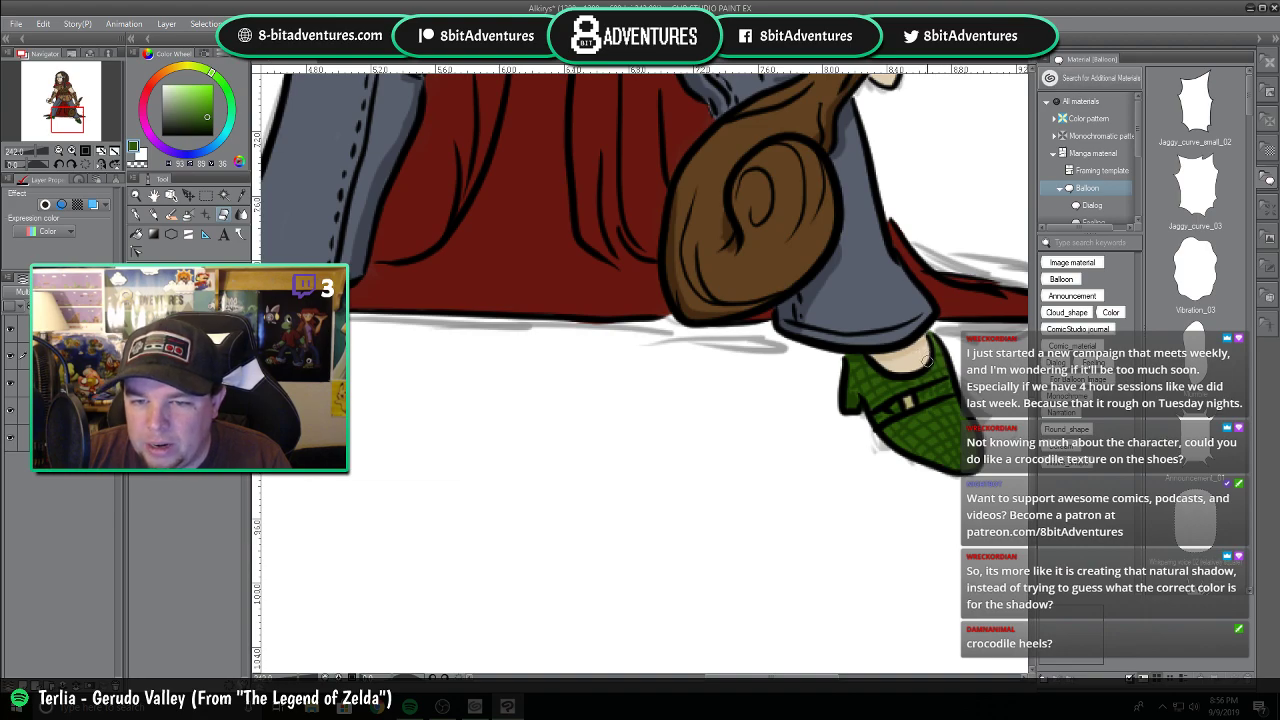
# Sample the cloak's dark red and shade its folds between the legs.
pyautogui.scroll(-5, 916, 333)
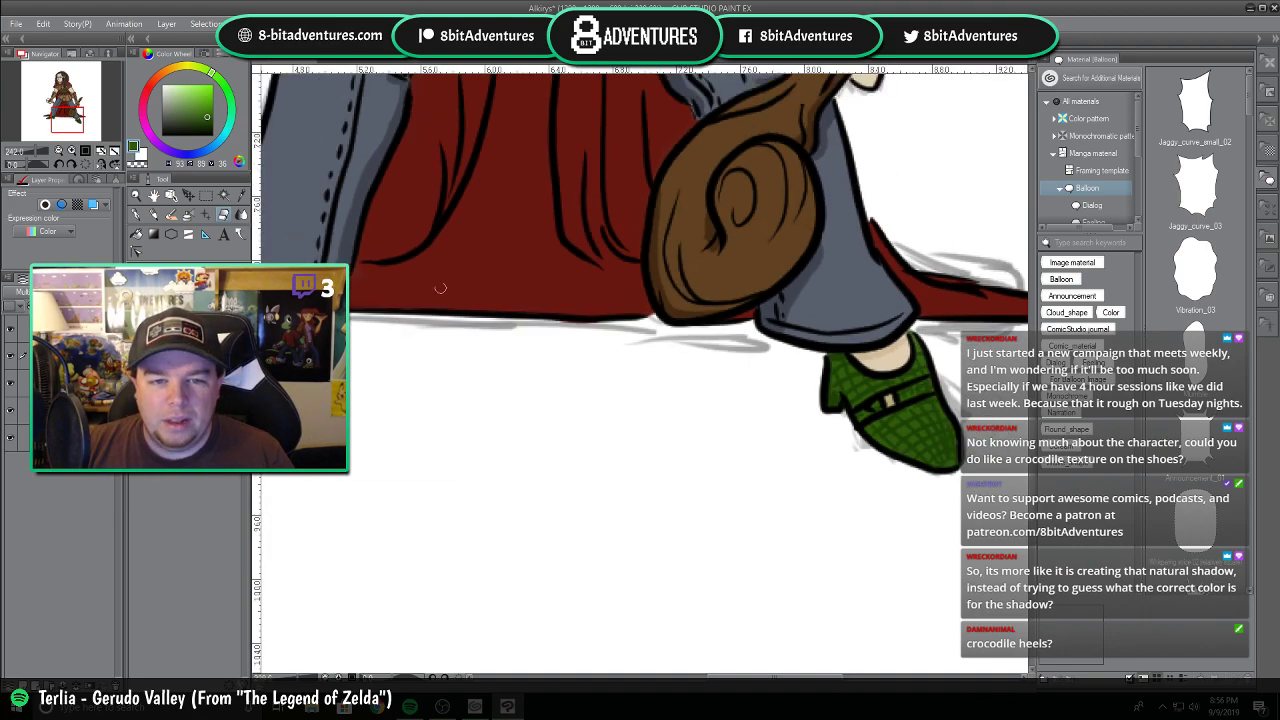
pyautogui.moveTo(742, 680); pyautogui.dragTo(707, 680)
pyautogui.moveTo(1034, 430); pyautogui.dragTo(1047, 378)
pyautogui.scroll(2, 602, 331)
pyautogui.scroll(1, 602, 331)
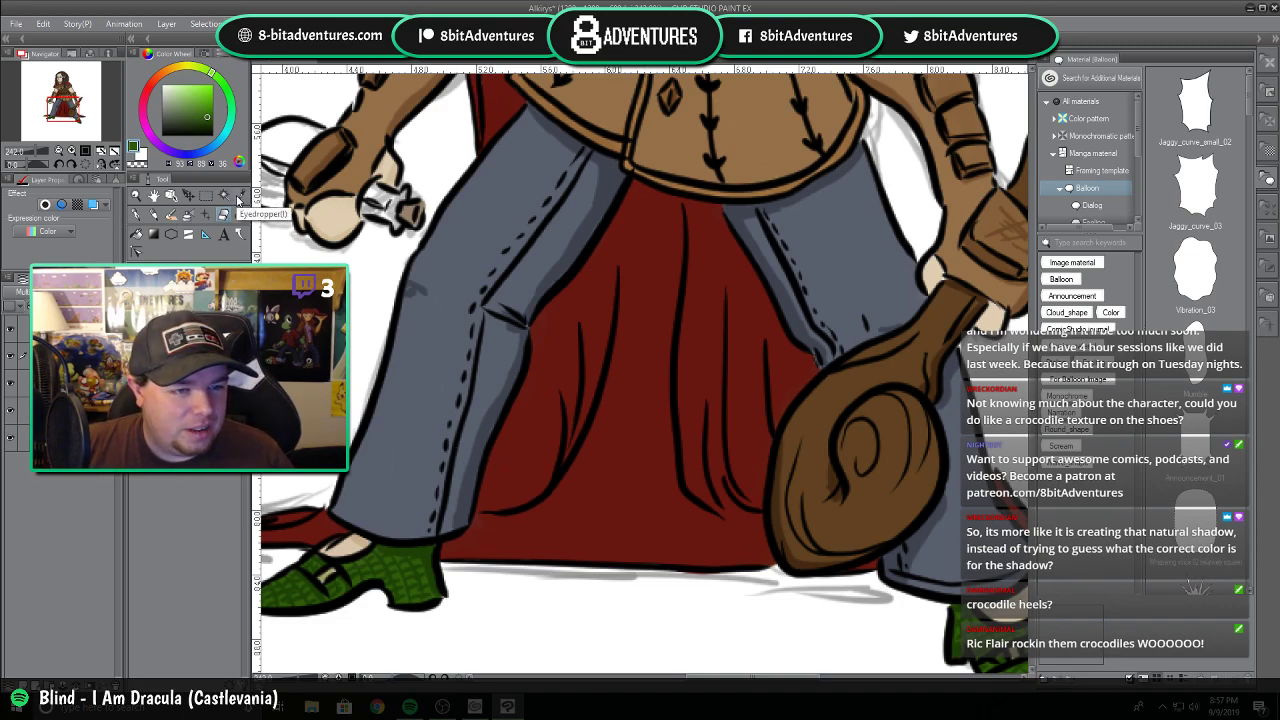
pyautogui.keyDown('alt'); pyautogui.click(650, 352); pyautogui.keyUp('alt')
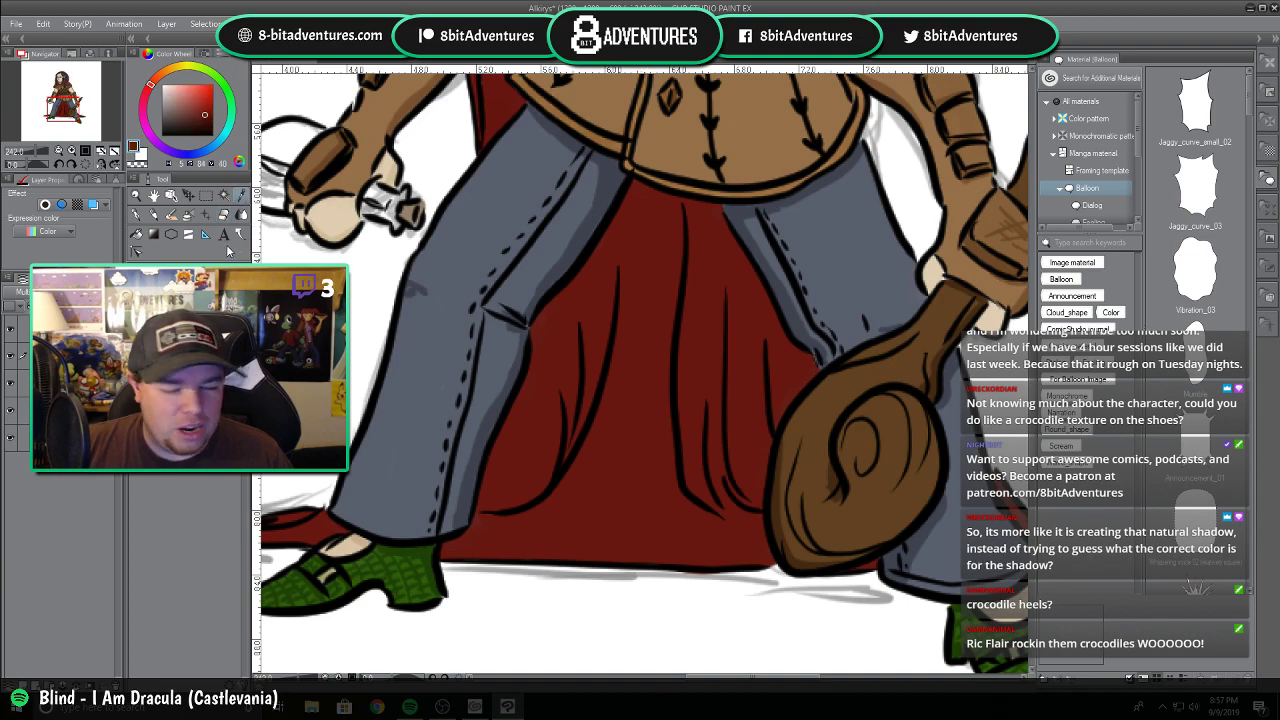
pyautogui.press('b')
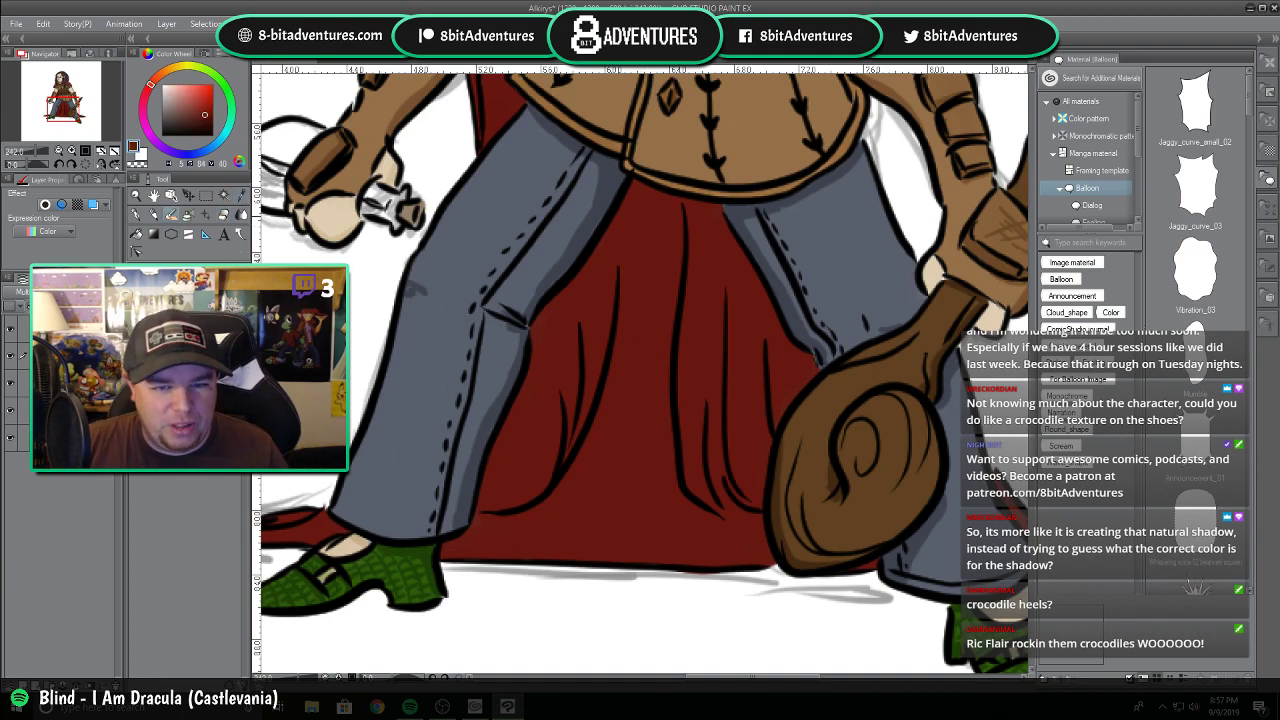
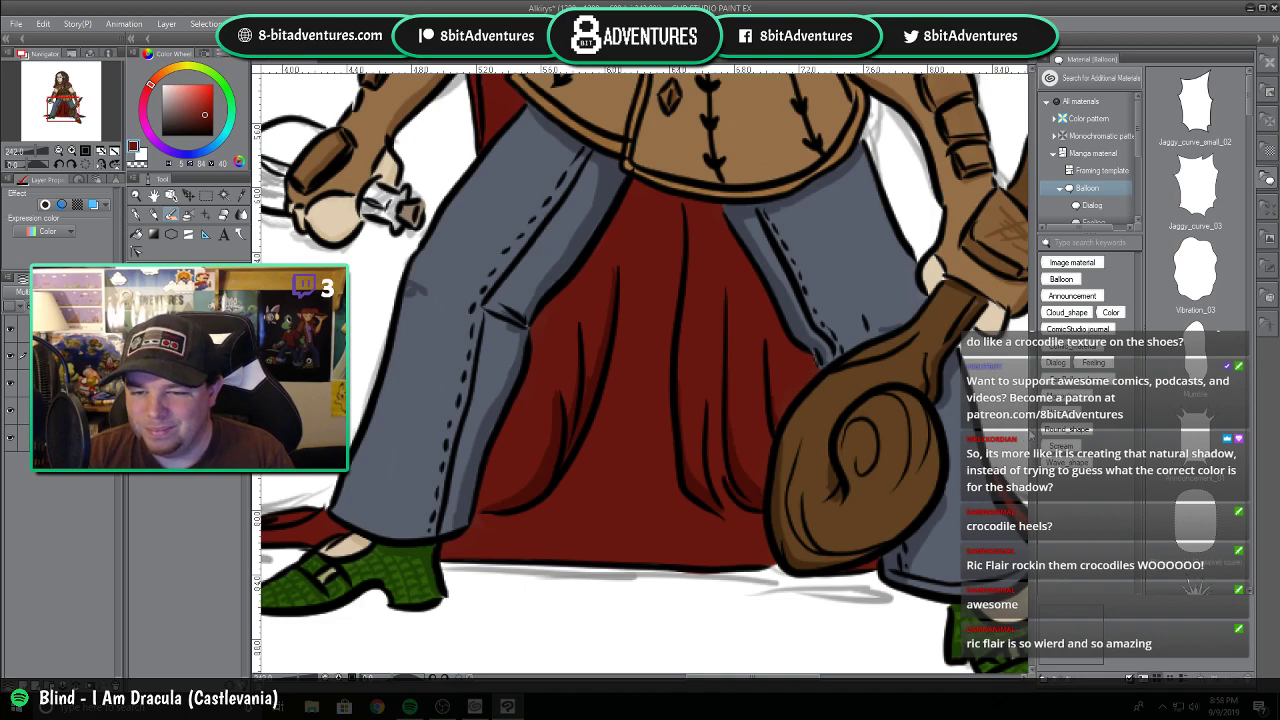
# Shade the dark red cloak lining behind the waist, between the corset and both arms.
pyautogui.moveTo(1034, 438); pyautogui.dragTo(1034, 388)
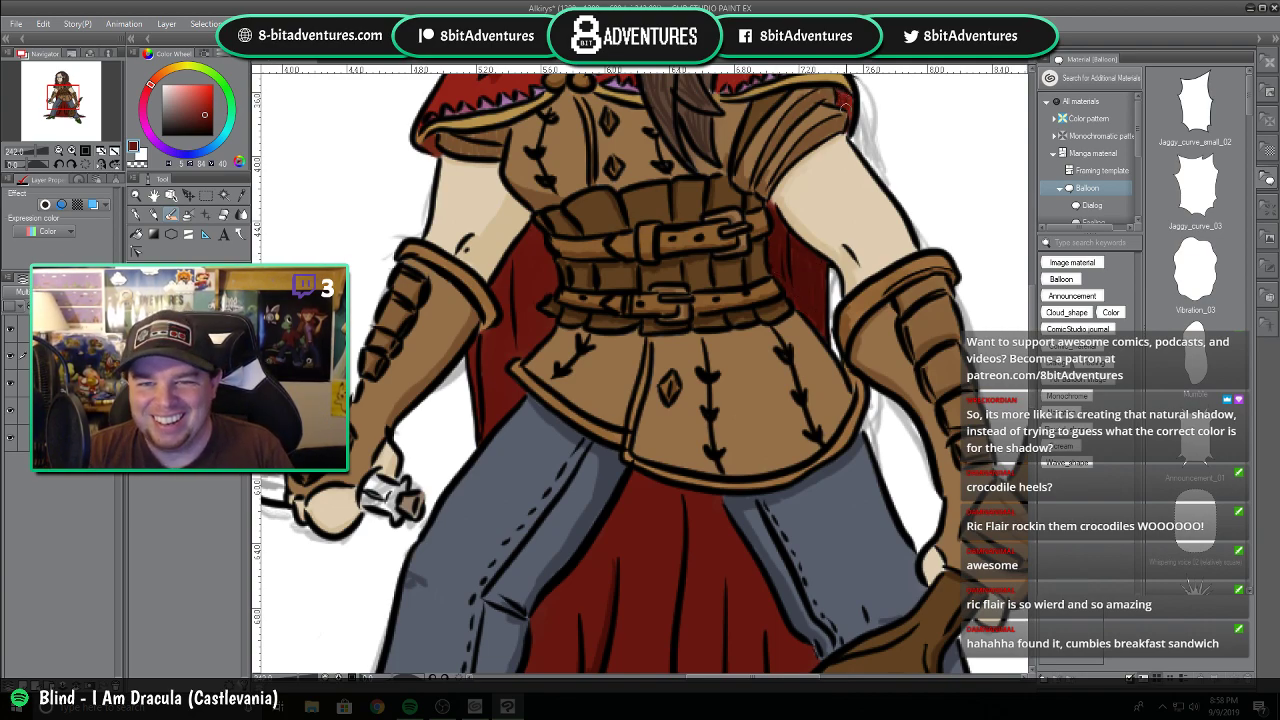
pyautogui.moveTo(547, 254)
pyautogui.mouseDown()
pyautogui.moveTo(550, 290)
pyautogui.moveTo(534, 313)
pyautogui.mouseUp()
pyautogui.moveTo(529, 233); pyautogui.dragTo(529, 333)
pyautogui.moveTo(523, 243)
pyautogui.mouseDown()
pyautogui.moveTo(524, 276)
pyautogui.moveTo(542, 328)
pyautogui.moveTo(546, 255)
pyautogui.mouseUp()
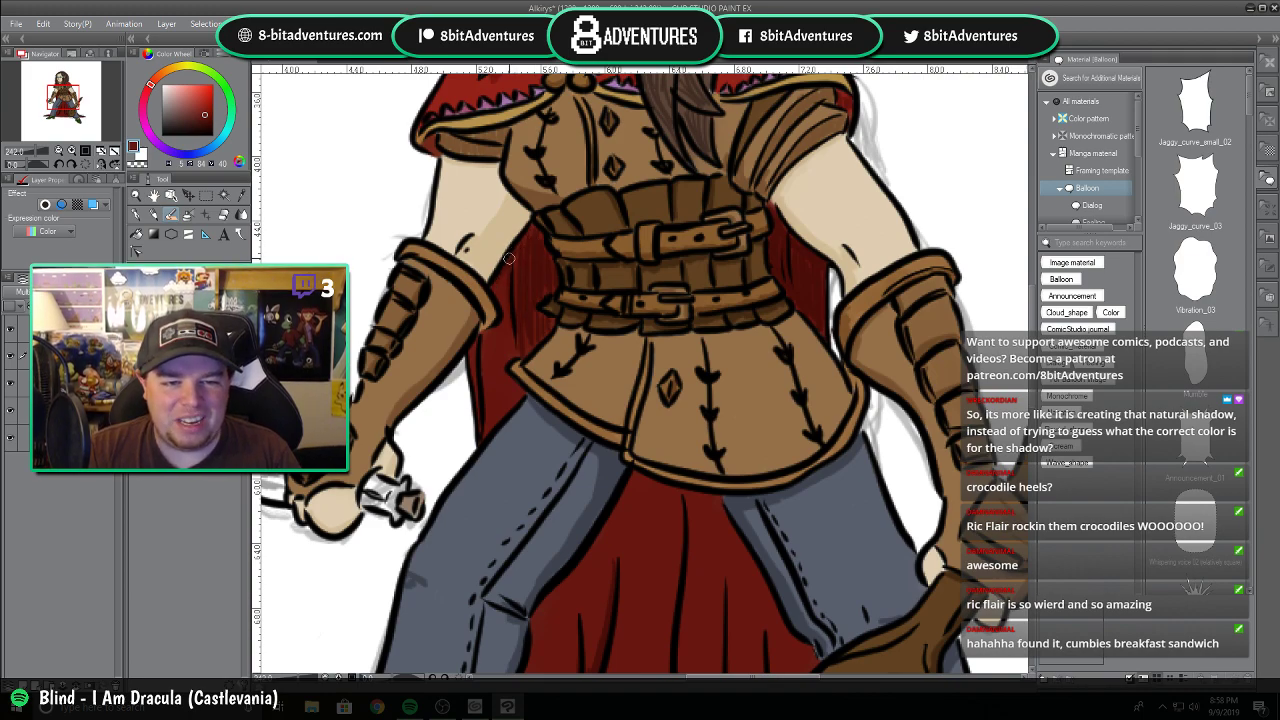
pyautogui.moveTo(509, 270)
pyautogui.mouseDown()
pyautogui.moveTo(495, 256)
pyautogui.moveTo(512, 355)
pyautogui.moveTo(495, 328)
pyautogui.moveTo(470, 360)
pyautogui.moveTo(478, 348)
pyautogui.moveTo(488, 425)
pyautogui.moveTo(510, 378)
pyautogui.moveTo(515, 399)
pyautogui.moveTo(491, 350)
pyautogui.moveTo(485, 409)
pyautogui.mouseUp()
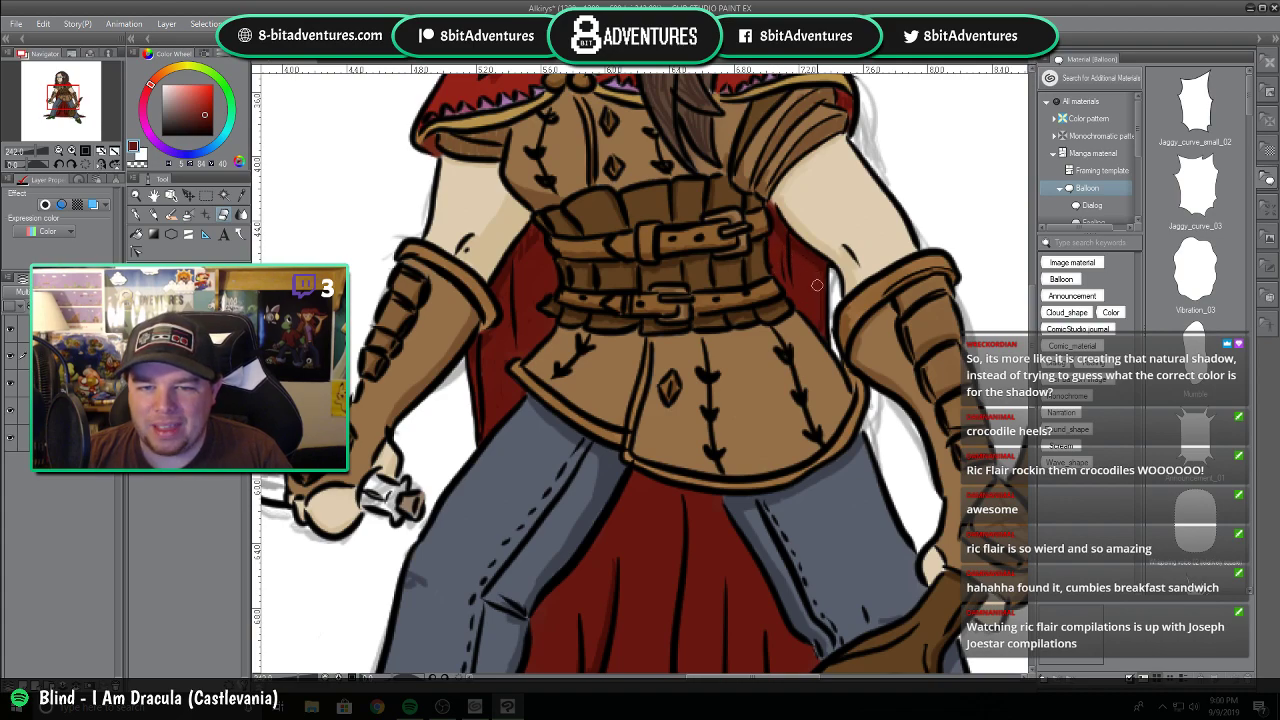
# Look over the shading on the torso, legs and shoes, and check the full character on the canvas.
pyautogui.hotkey('ctrl', '-')
pyautogui.hotkey('ctrl', '-')
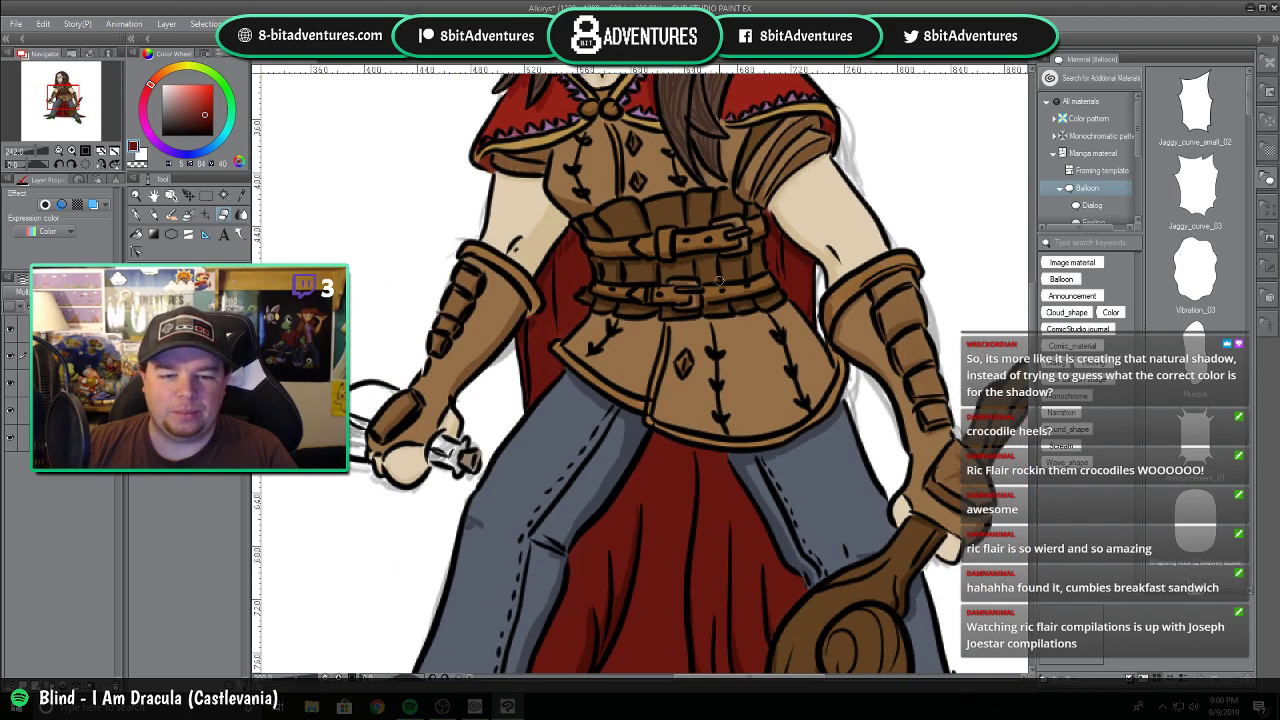
pyautogui.press('b')
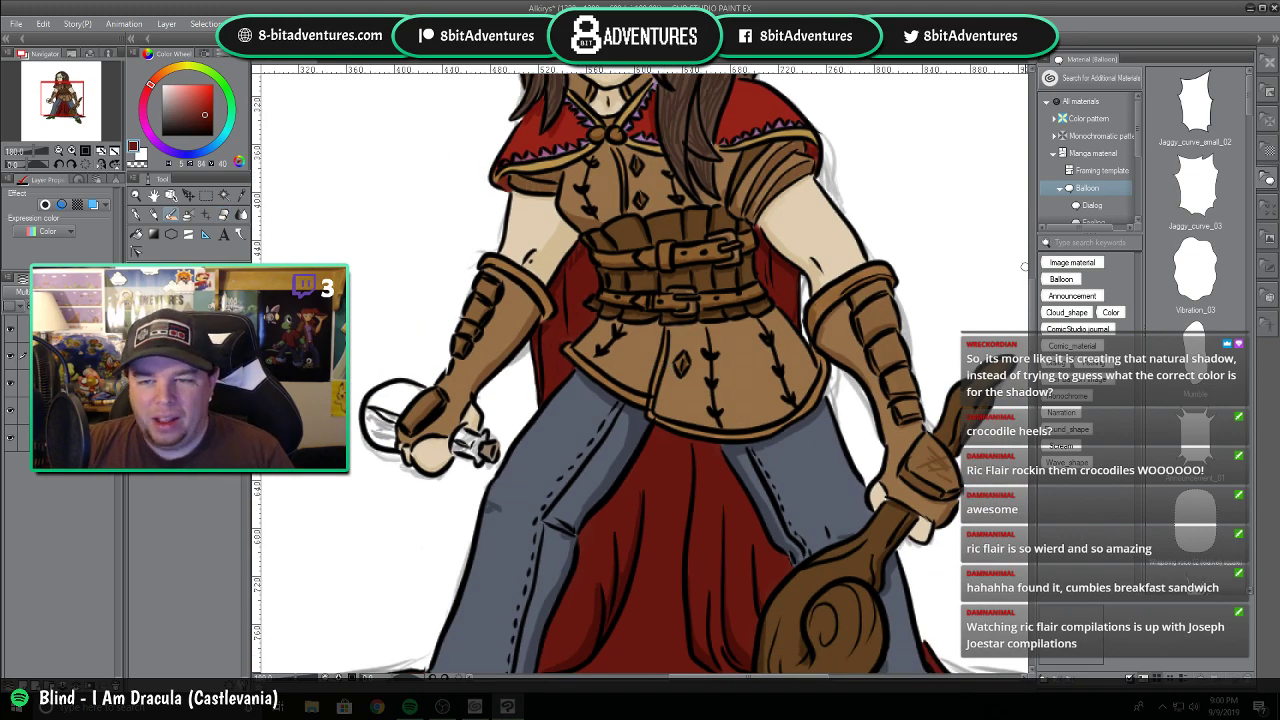
pyautogui.moveTo(1032, 301); pyautogui.dragTo(1032, 355)
pyautogui.scroll(1, 735, 337)
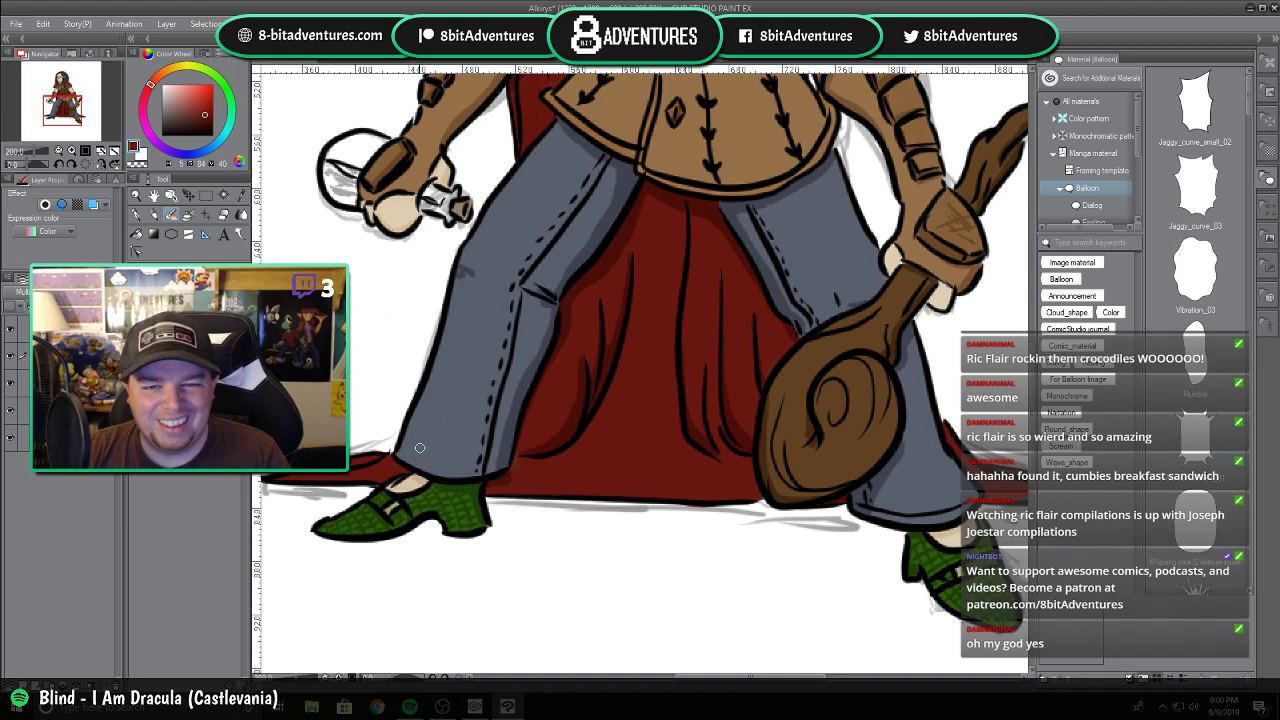
pyautogui.scroll(-2, 440, 438)
pyautogui.moveTo(1032, 385); pyautogui.dragTo(1032, 337)
pyautogui.moveTo(755, 677); pyautogui.dragTo(716, 677)
pyautogui.moveTo(1032, 321); pyautogui.dragTo(1032, 310)
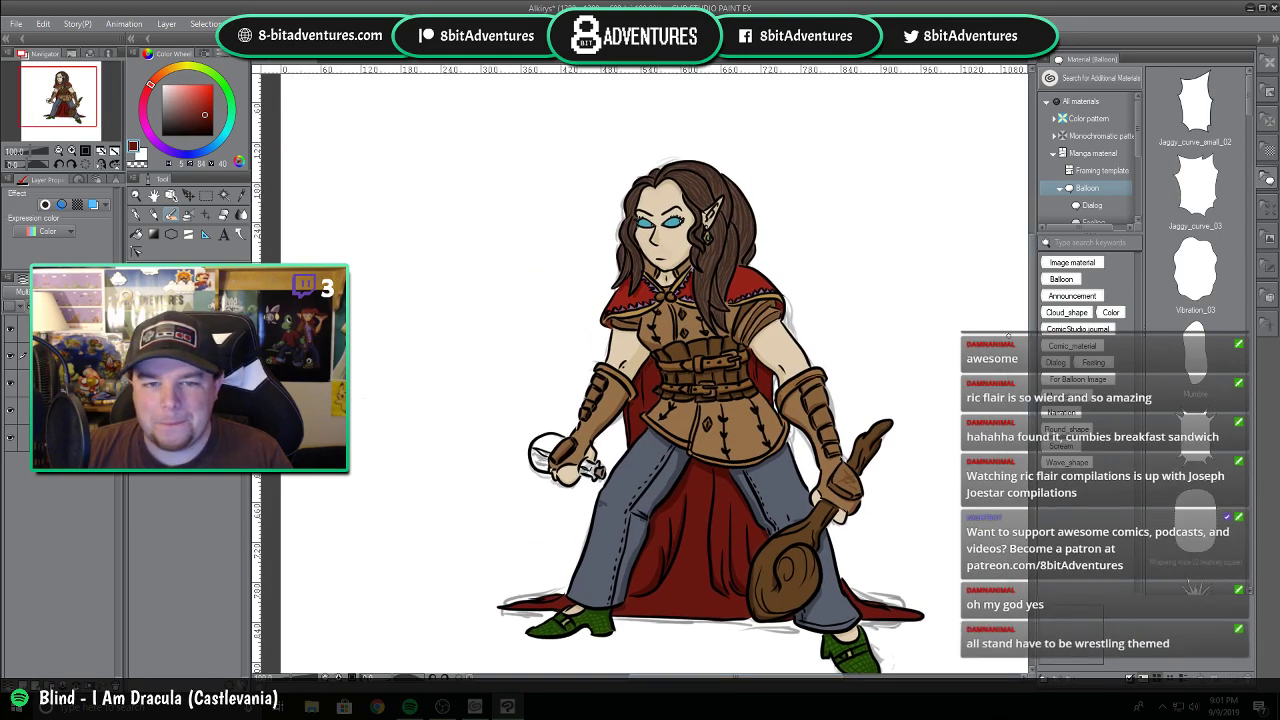
# Set the new layer's blending mode to Screen for painting highlights.
pyautogui.scroll(3, 668, 226)
pyautogui.scroll(2, 674, 236)
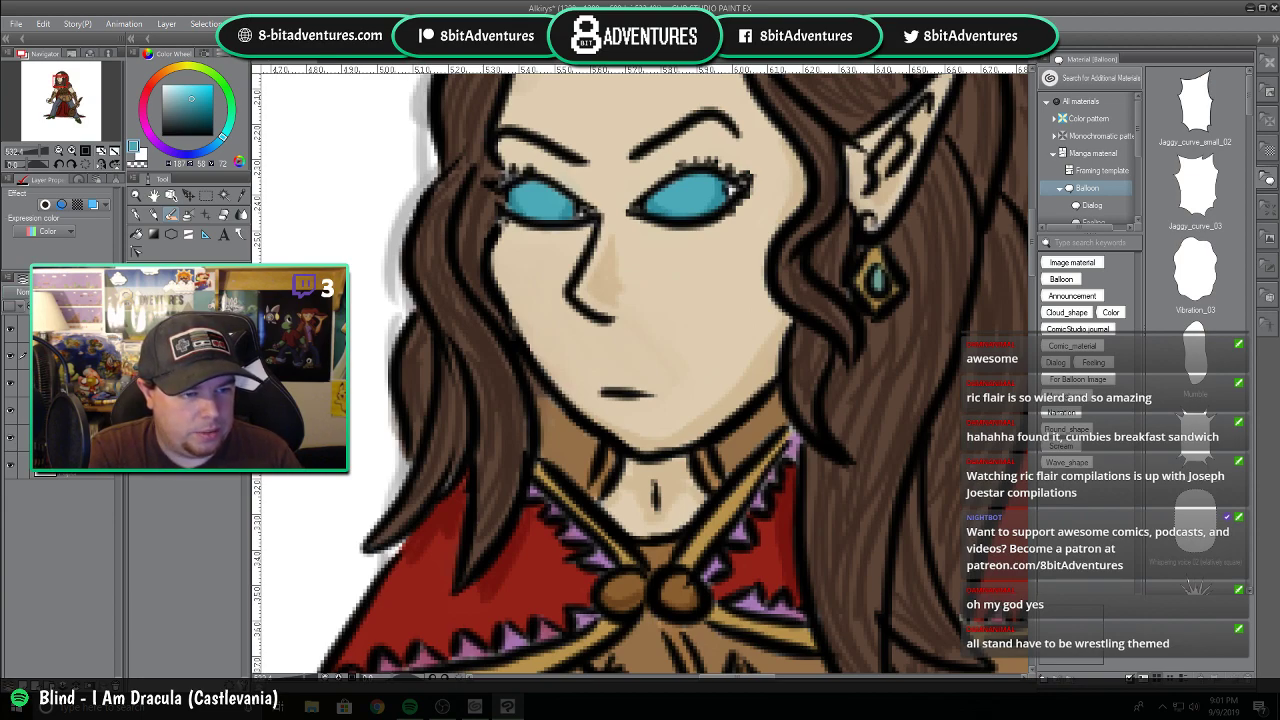
pyautogui.click(46, 292)
pyautogui.click(24, 394)
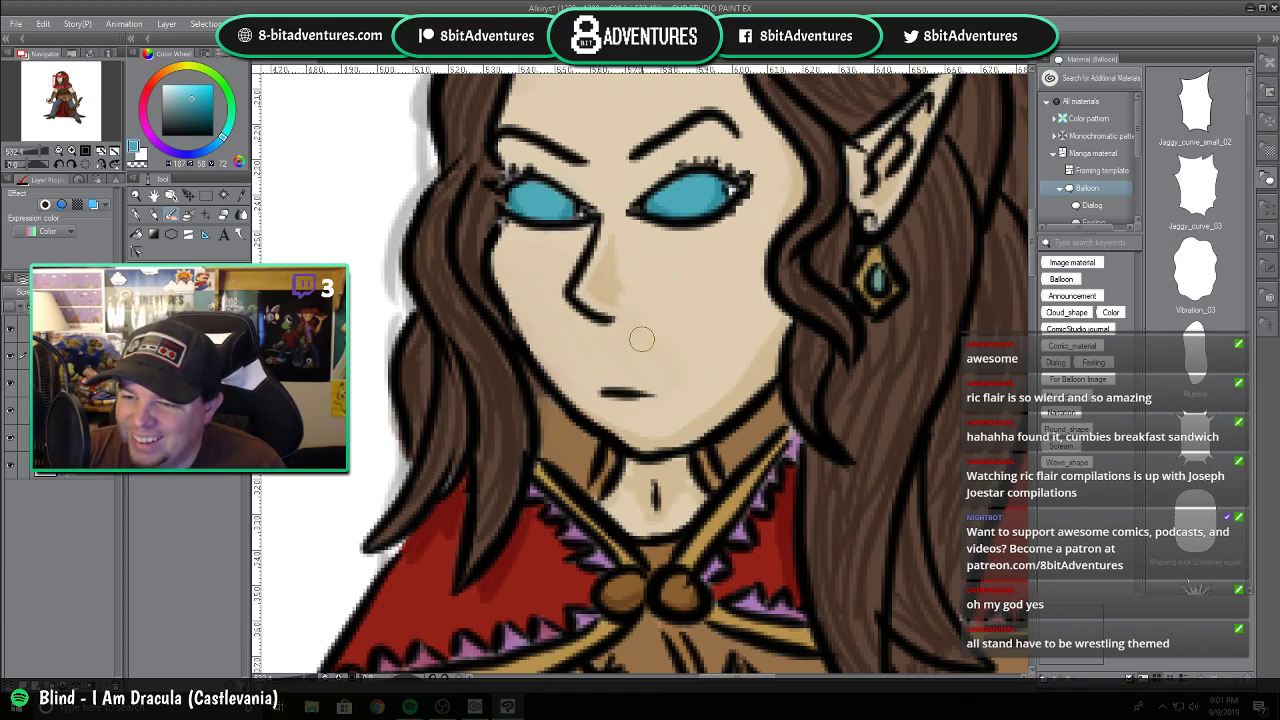
# Sample the hair's brown and brush highlight strands across the crown, curving from the parting towards the ear.
pyautogui.scroll(-2, 905, 348)
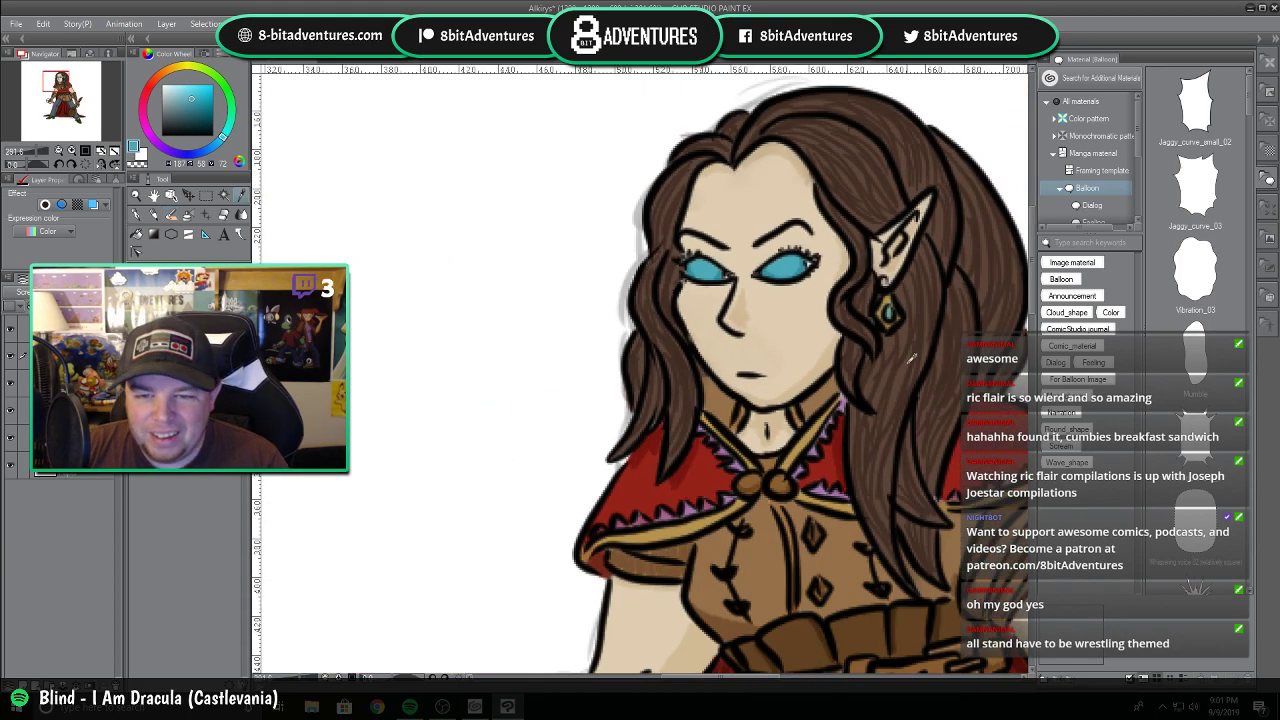
pyautogui.keyDown('alt'); pyautogui.click(907, 367); pyautogui.keyUp('alt')
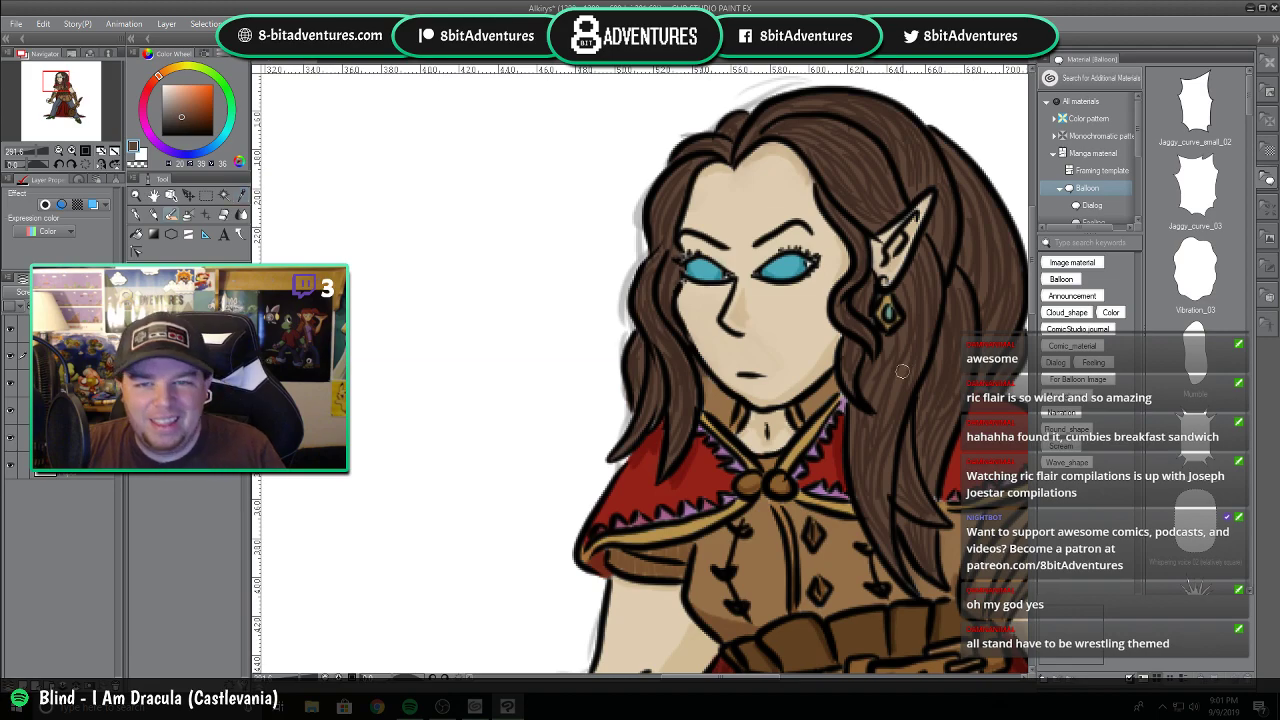
pyautogui.moveTo(776, 136)
pyautogui.mouseDown()
pyautogui.moveTo(828, 140)
pyautogui.moveTo(845, 157)
pyautogui.mouseUp()
pyautogui.moveTo(777, 136)
pyautogui.mouseDown()
pyautogui.moveTo(853, 172)
pyautogui.moveTo(785, 136)
pyautogui.moveTo(855, 203)
pyautogui.moveTo(890, 218)
pyautogui.mouseUp()
pyautogui.moveTo(866, 160); pyautogui.dragTo(898, 206)
pyautogui.moveTo(834, 128); pyautogui.dragTo(885, 208)
pyautogui.moveTo(832, 174); pyautogui.dragTo(872, 214)
pyautogui.moveTo(796, 130); pyautogui.dragTo(828, 130)
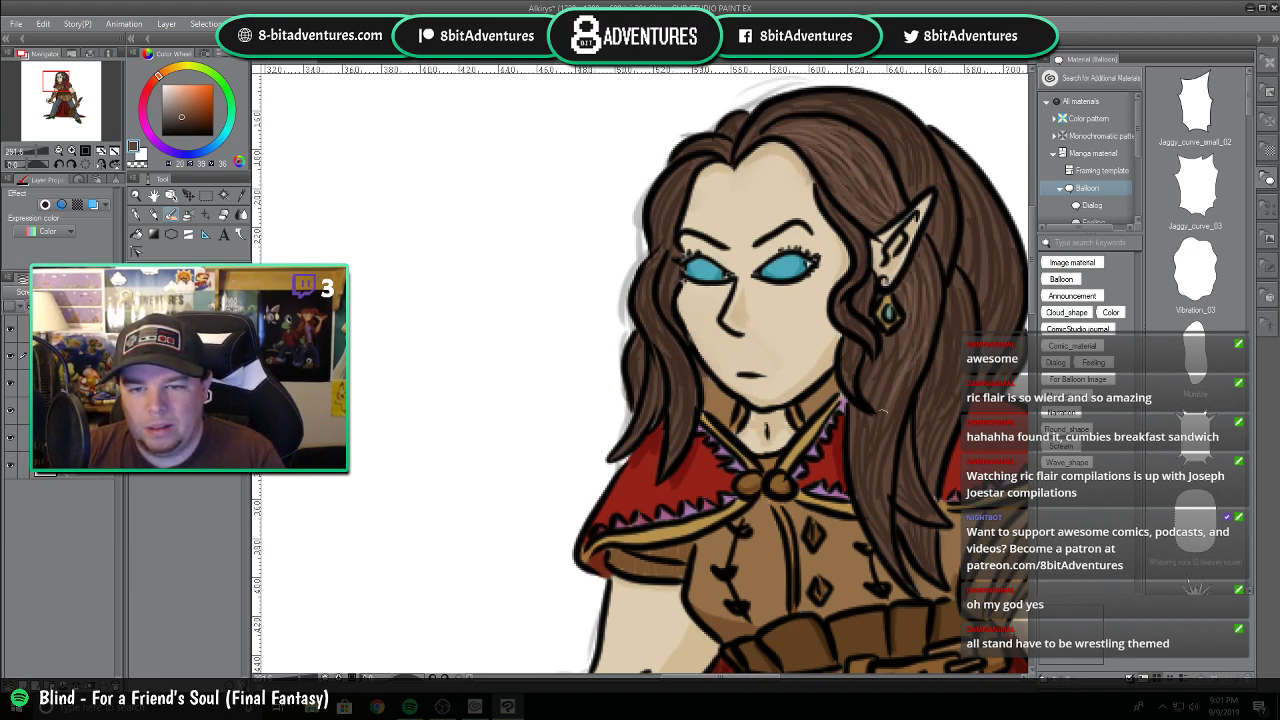
# Brush lengthwise highlight strands down the long hair lock hanging below the earring.
pyautogui.moveTo(863, 434); pyautogui.dragTo(866, 505)
pyautogui.moveTo(858, 406); pyautogui.dragTo(874, 511)
pyautogui.moveTo(867, 430); pyautogui.dragTo(874, 528)
pyautogui.moveTo(869, 453)
pyautogui.mouseDown()
pyautogui.moveTo(892, 550)
pyautogui.moveTo(884, 500)
pyautogui.mouseUp()
pyautogui.moveTo(898, 398); pyautogui.dragTo(884, 468)
pyautogui.moveTo(896, 370); pyautogui.dragTo(873, 492)
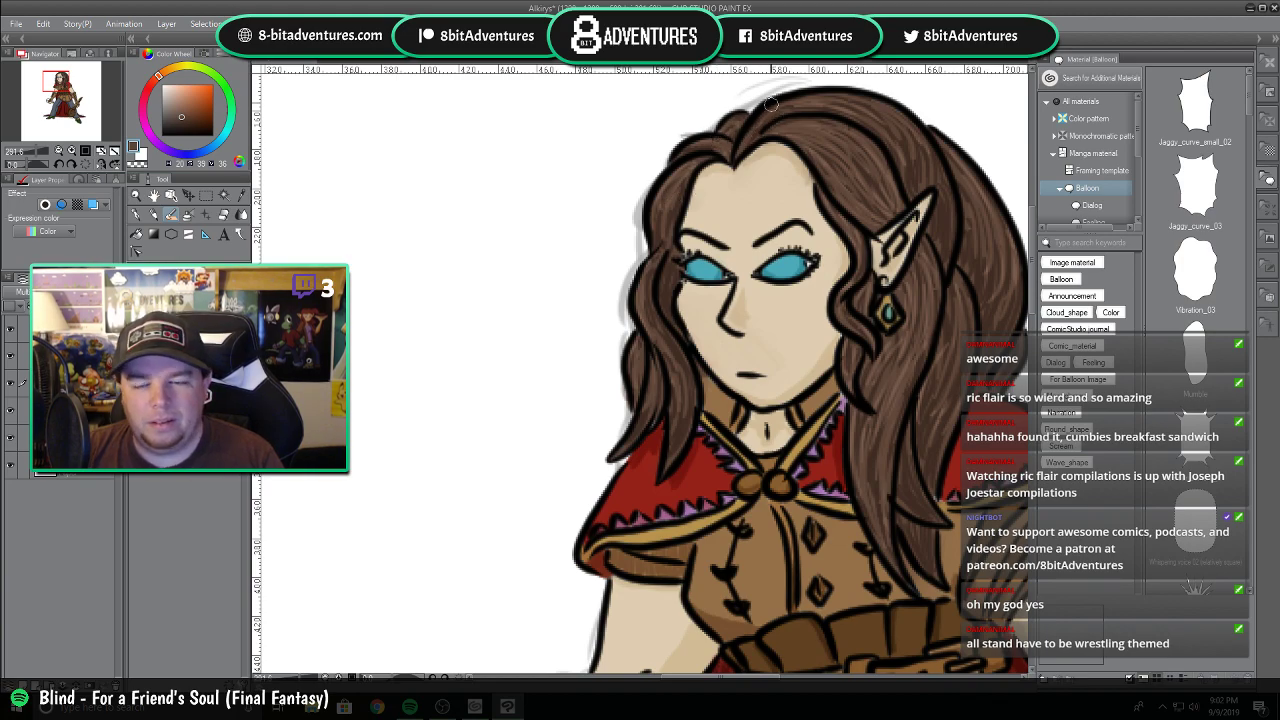
# Sample the shoulder cape's red and brush highlights onto the cape over both shoulders.
pyautogui.scroll(-2, 810, 260)
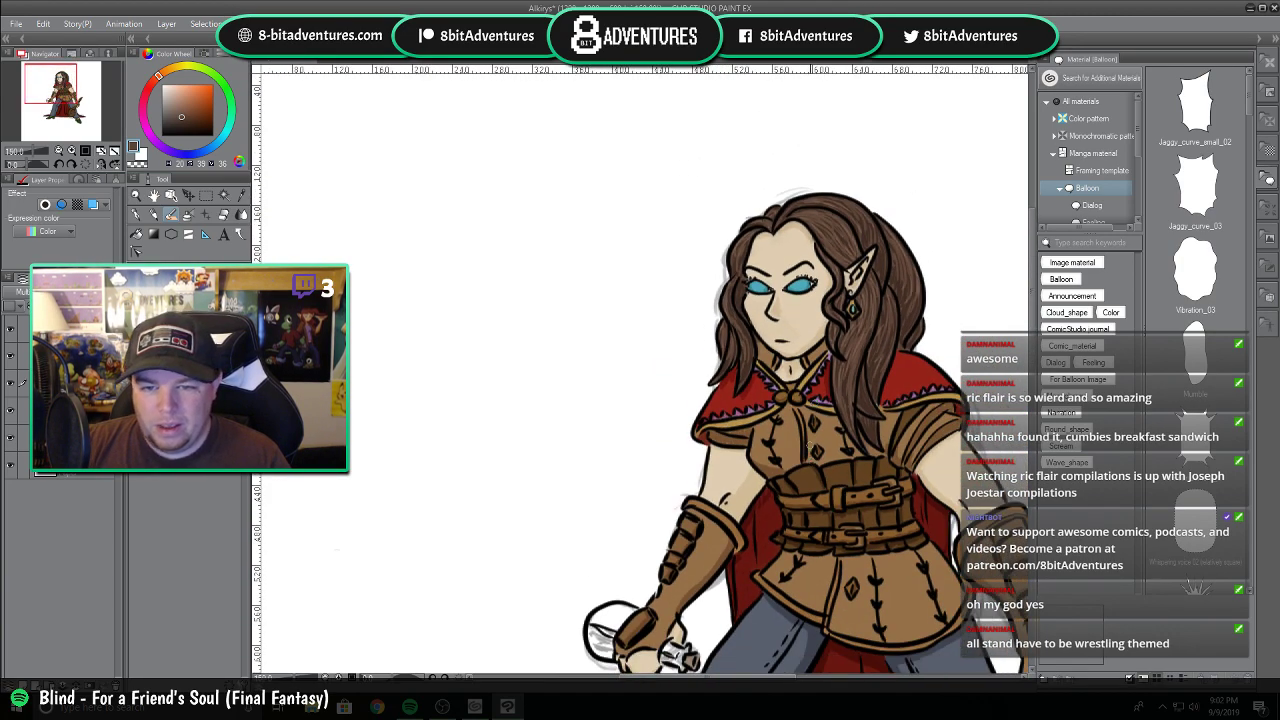
pyautogui.scroll(3, 841, 487)
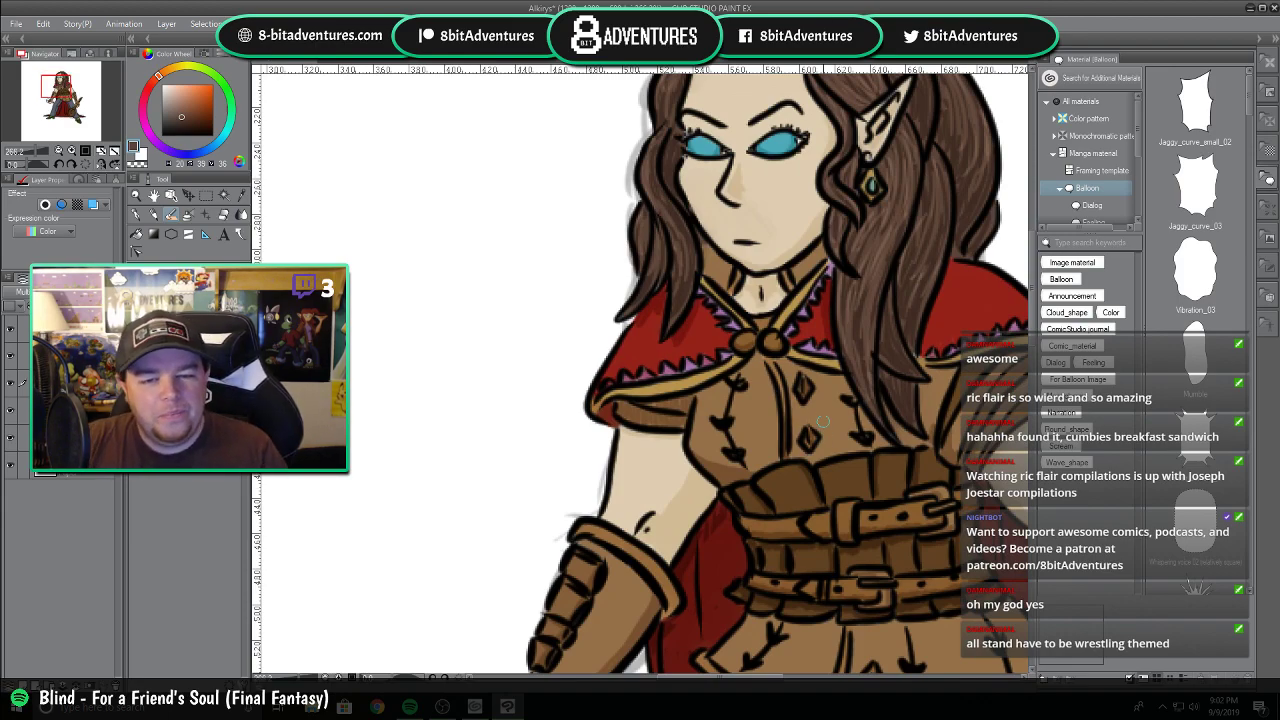
pyautogui.scroll(-1, 776, 437)
pyautogui.scroll(-1, 776, 437)
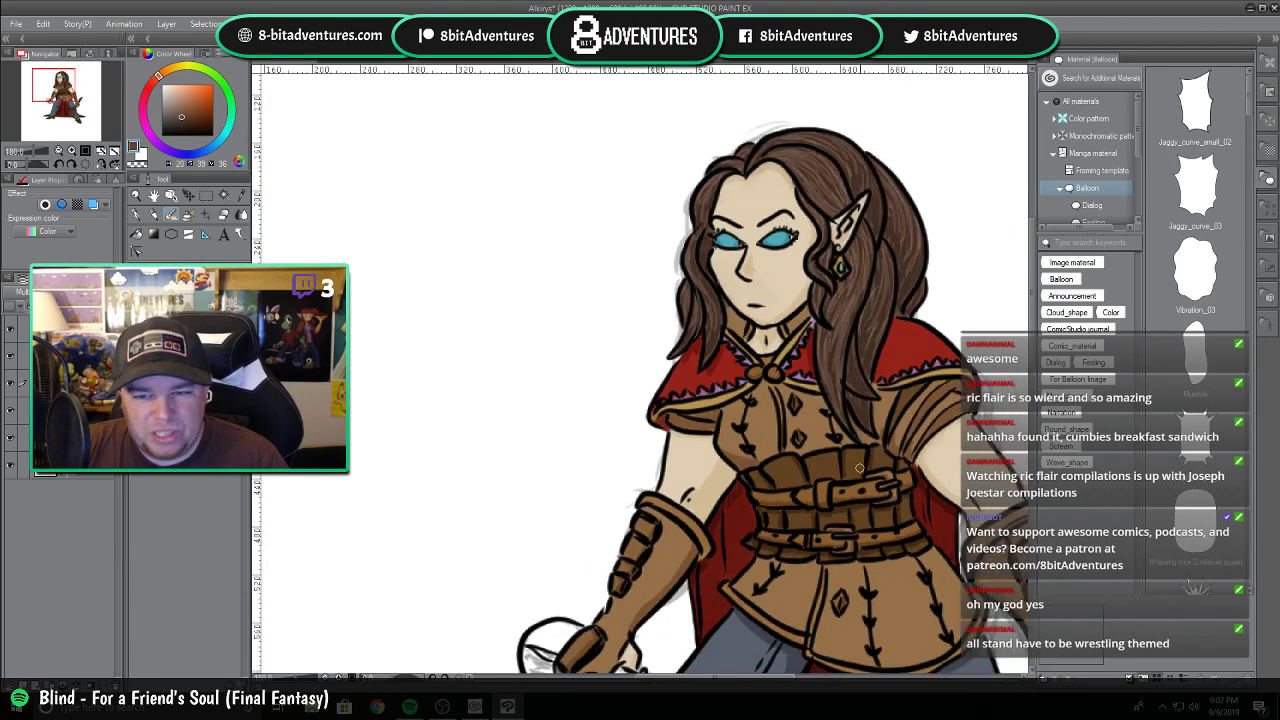
pyautogui.scroll(4, 929, 343)
pyautogui.keyDown('alt'); pyautogui.click(897, 336); pyautogui.keyUp('alt')
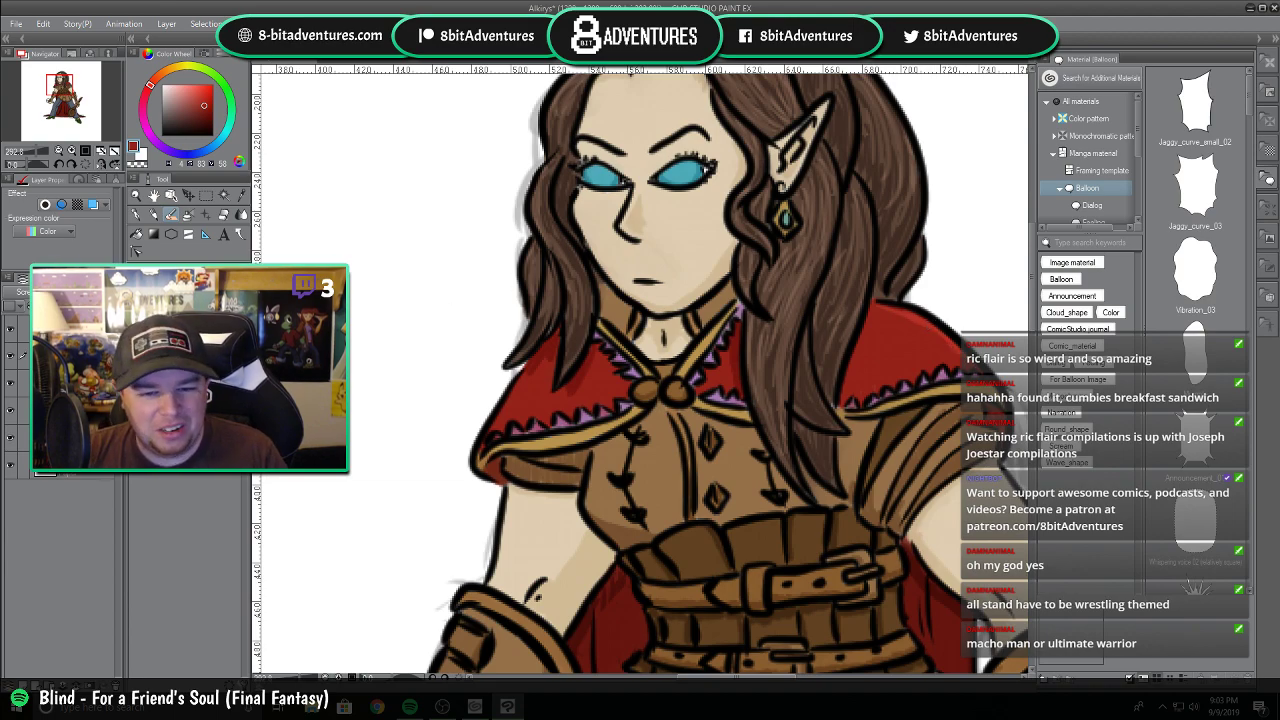
pyautogui.moveTo(746, 677); pyautogui.dragTo(765, 677)
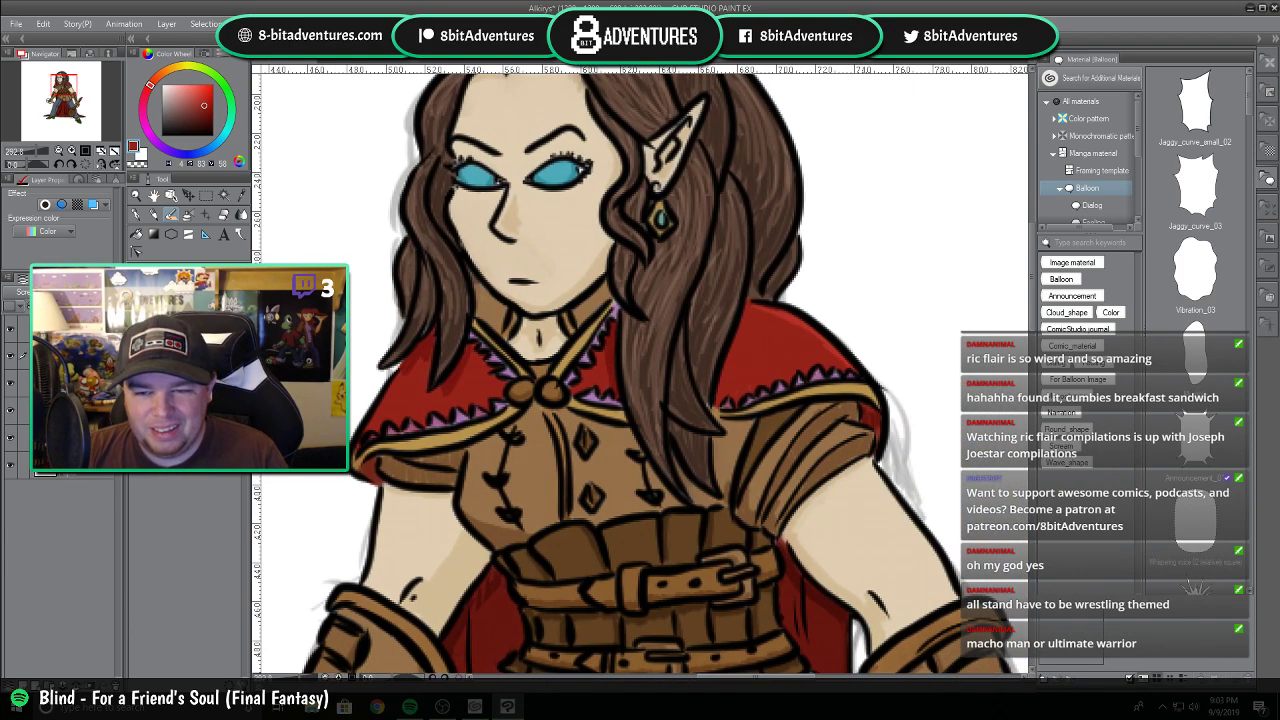
# Add highlight streaks to both upper arms in the sampled skin tone and to the bracers and staff-hand glove in the sampled leather brown.
pyautogui.scroll(-5, 1030, 290)
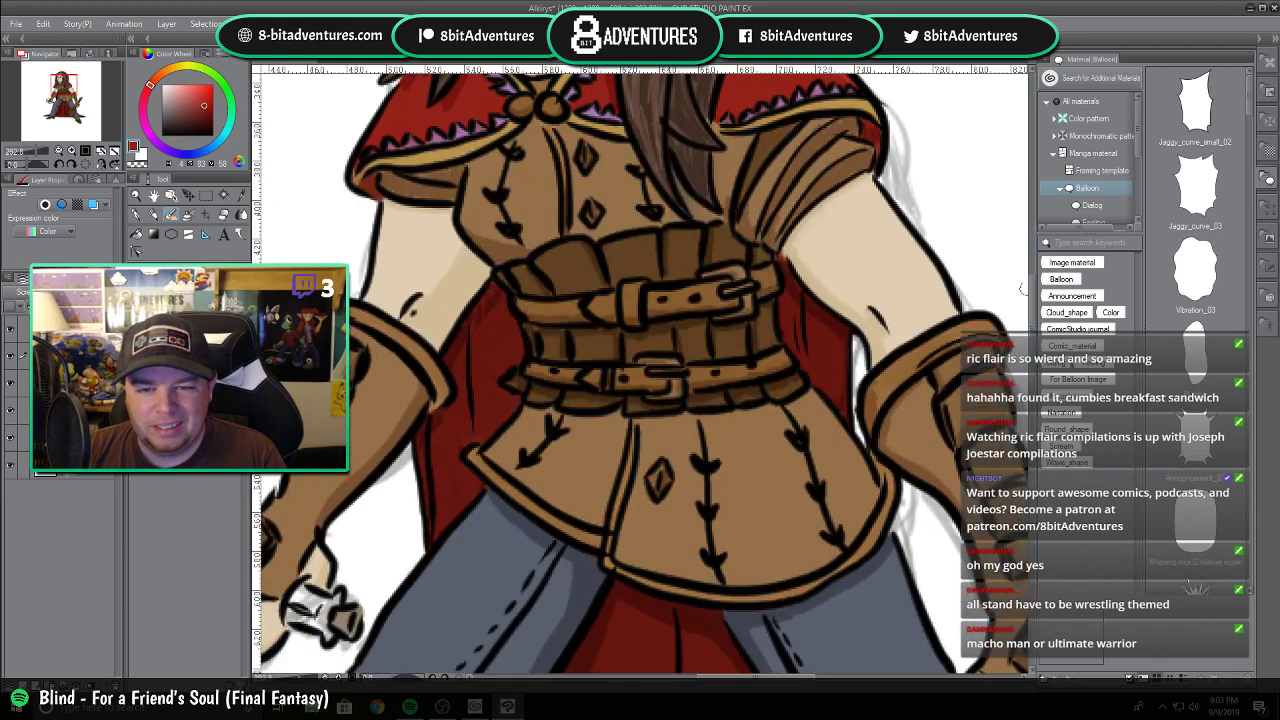
pyautogui.keyDown('alt'); pyautogui.click(859, 261); pyautogui.keyUp('alt')
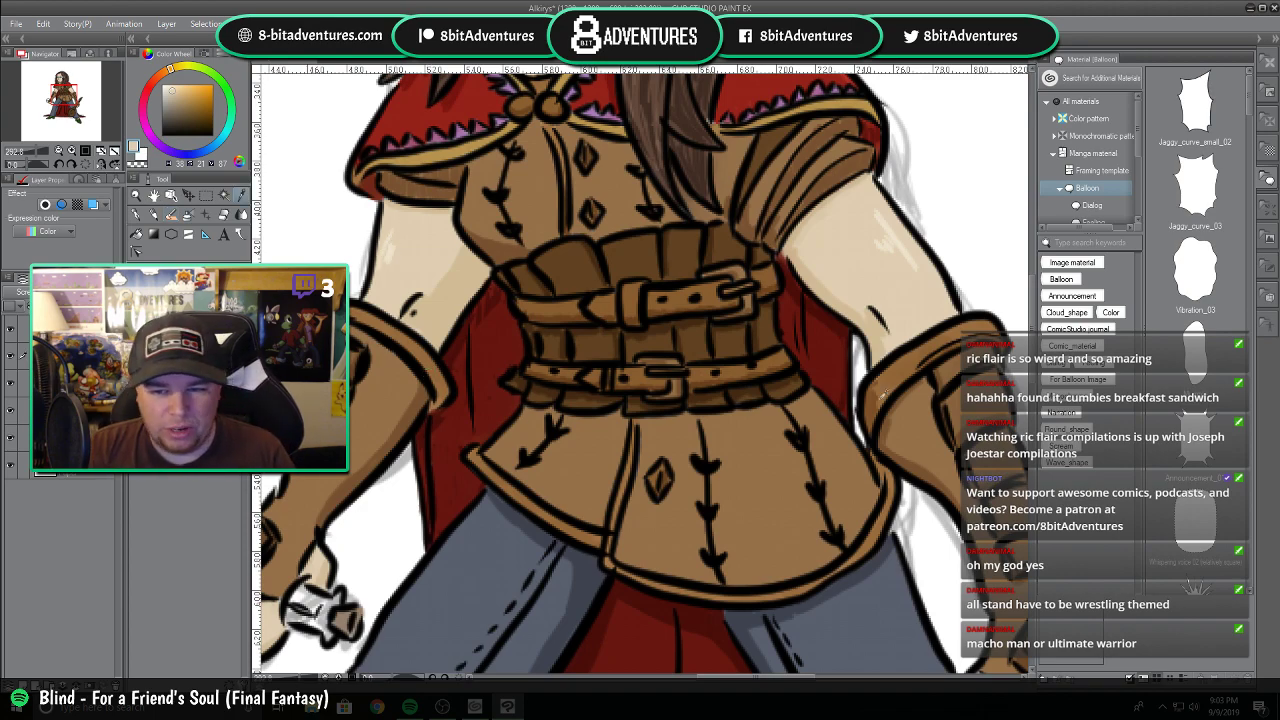
pyautogui.keyDown('alt'); pyautogui.click(832, 443); pyautogui.keyUp('alt')
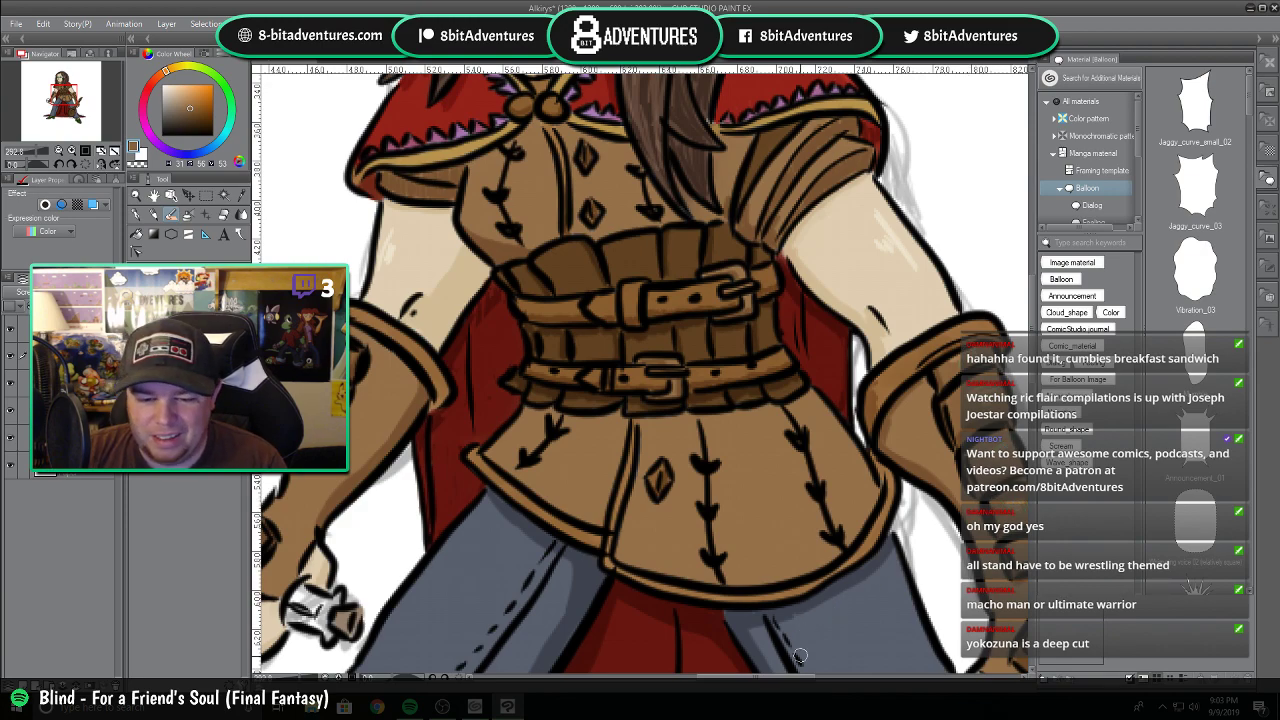
pyautogui.moveTo(785, 678); pyautogui.dragTo(826, 680)
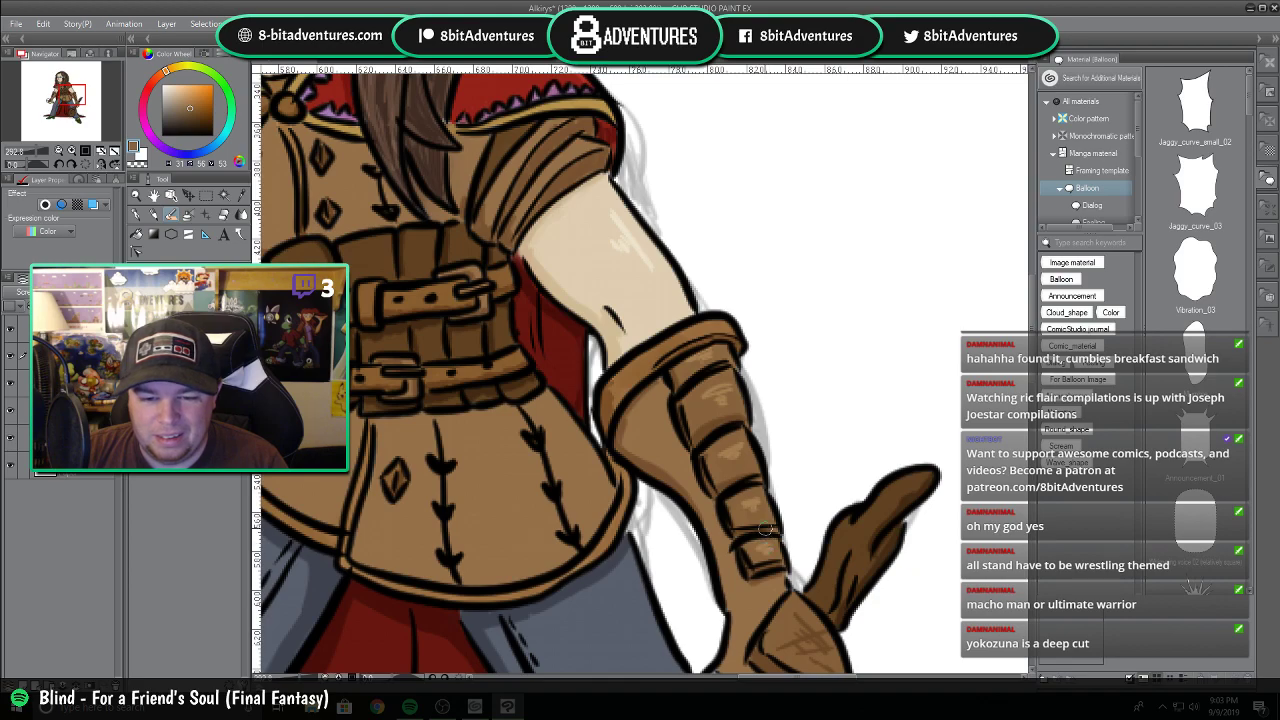
pyautogui.moveTo(1033, 328); pyautogui.dragTo(1033, 358)
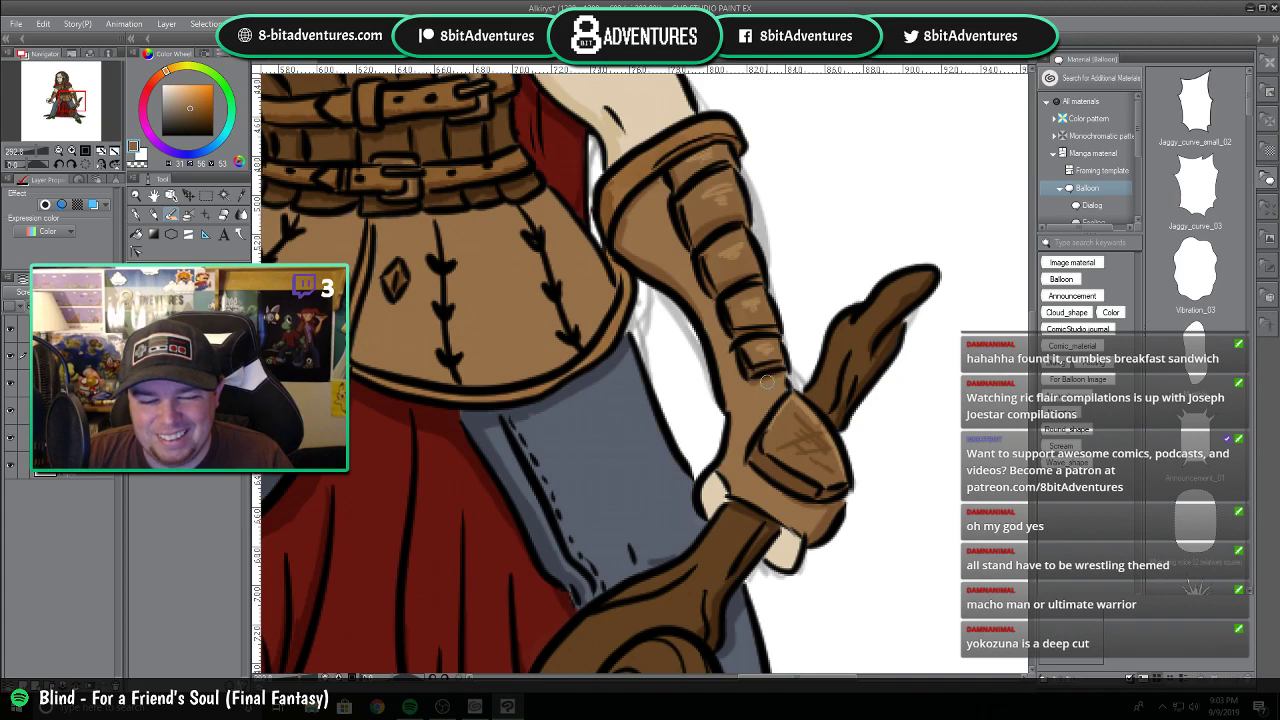
pyautogui.moveTo(808, 678); pyautogui.dragTo(754, 678)
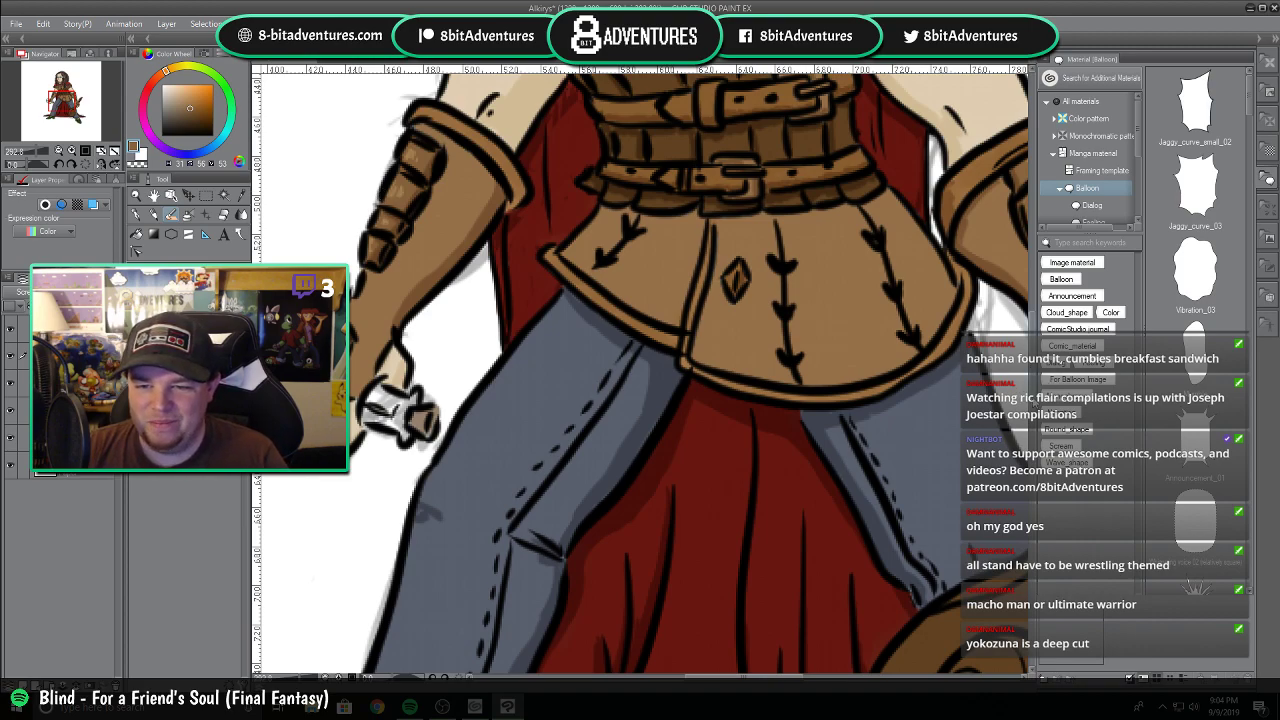
# Sample the belt and corset browns and brush highlight streaks onto the belts and the corset's panels.
pyautogui.moveTo(1034, 402); pyautogui.dragTo(1033, 371)
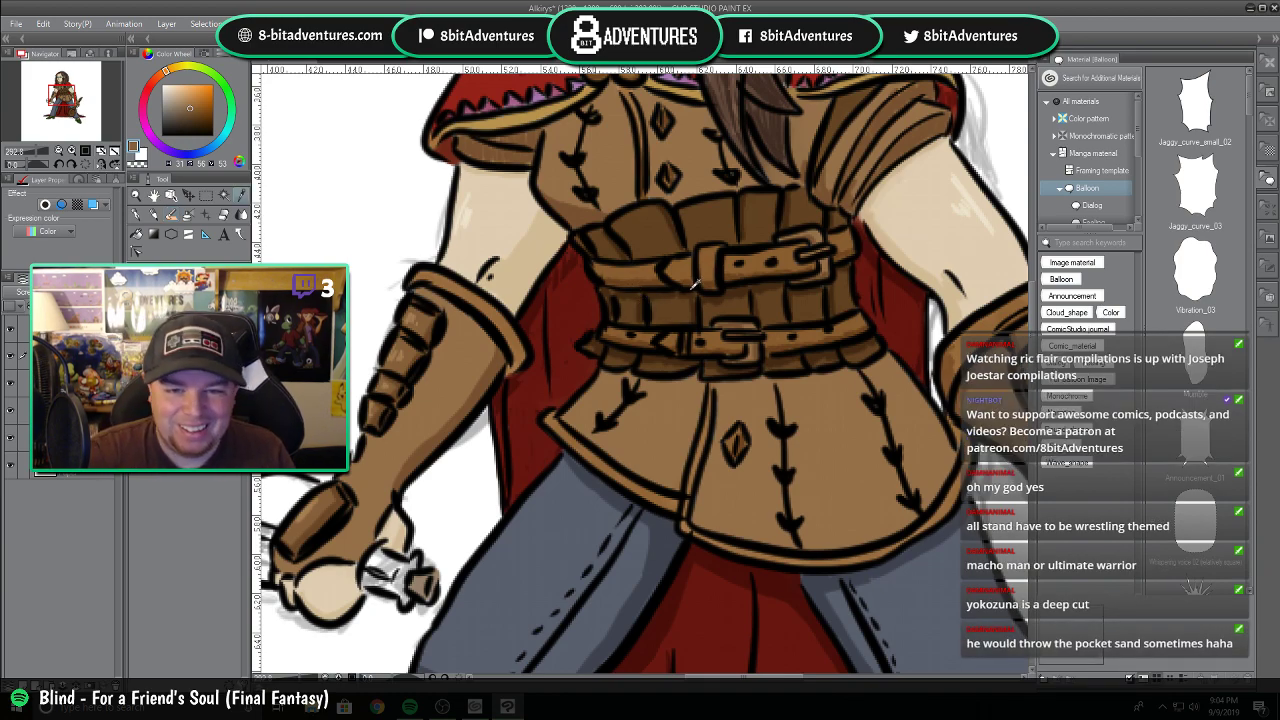
pyautogui.keyDown('alt'); pyautogui.click(640, 267); pyautogui.keyUp('alt')
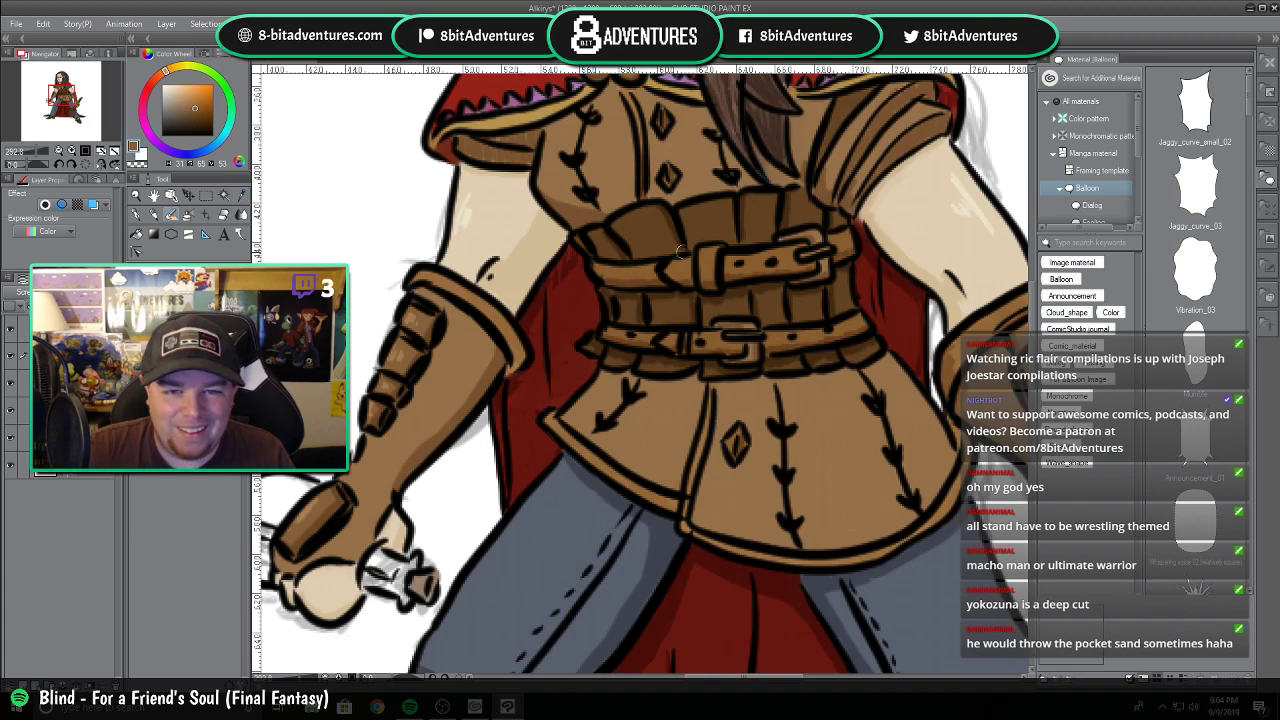
pyautogui.moveTo(716, 249); pyautogui.dragTo(702, 252)
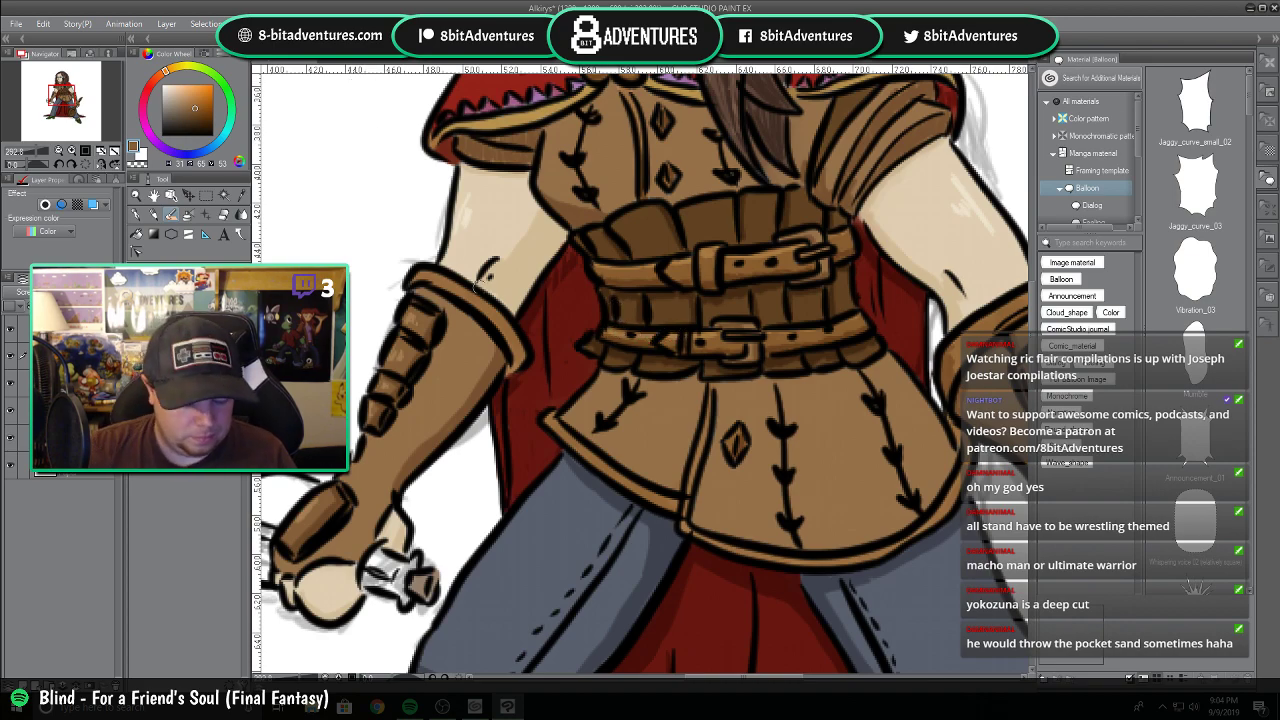
pyautogui.keyDown('alt'); pyautogui.click(660, 212); pyautogui.keyUp('alt')
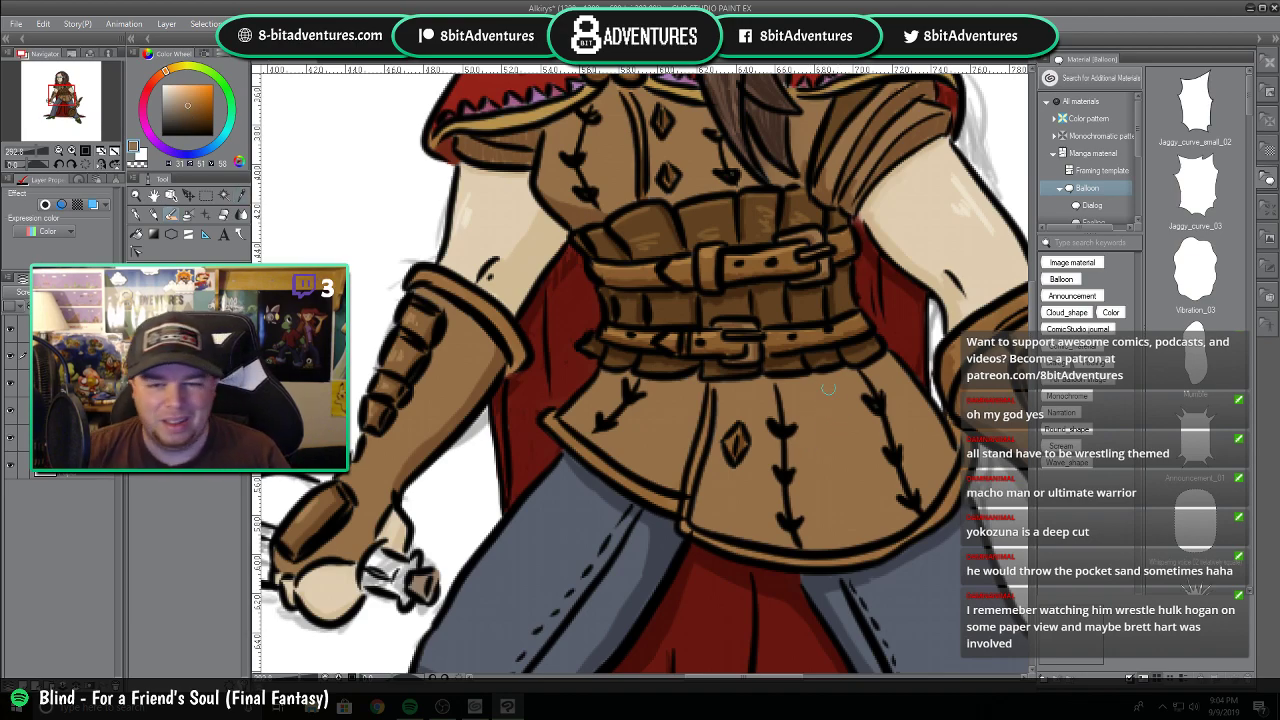
# Brush diagonal and vertical highlight streaks onto the tunic's skirt panels below the corset.
pyautogui.moveTo(832, 402); pyautogui.dragTo(860, 482)
pyautogui.moveTo(828, 410); pyautogui.dragTo(870, 524)
pyautogui.moveTo(836, 406)
pyautogui.mouseDown()
pyautogui.moveTo(867, 450)
pyautogui.moveTo(848, 417)
pyautogui.mouseUp()
pyautogui.moveTo(670, 396); pyautogui.dragTo(642, 447)
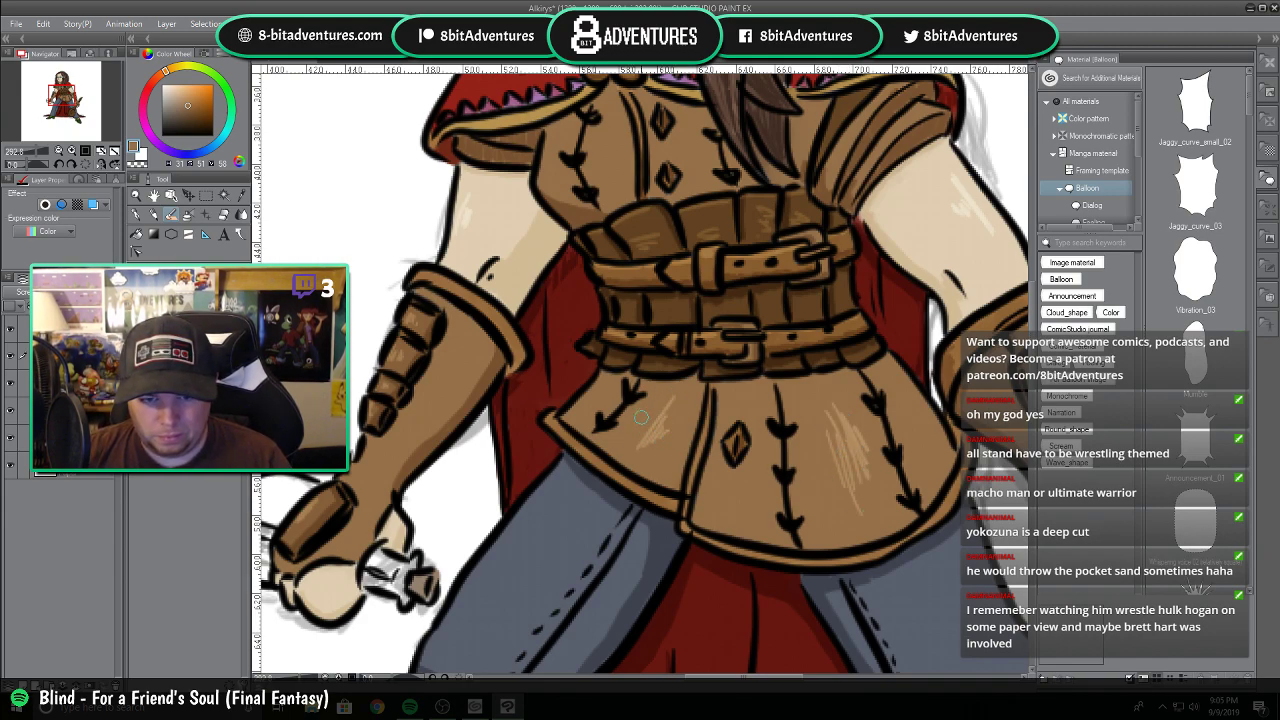
pyautogui.moveTo(753, 445); pyautogui.dragTo(734, 490)
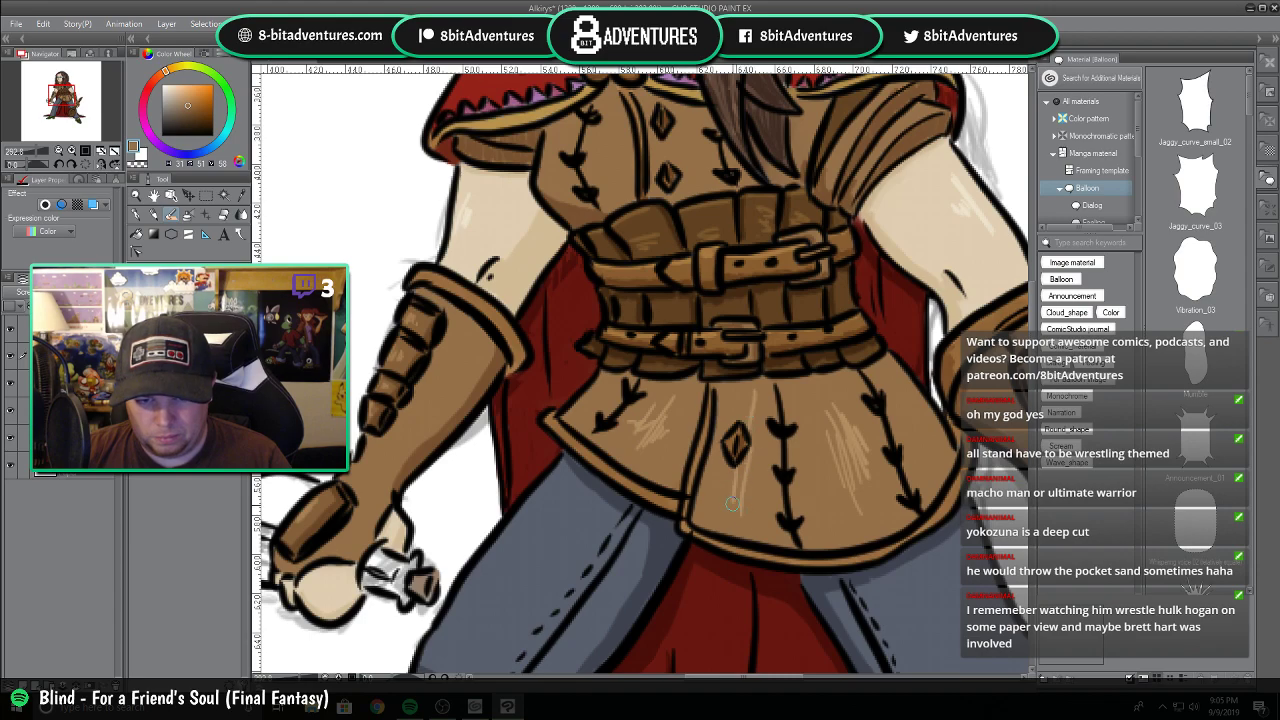
pyautogui.moveTo(906, 396)
pyautogui.mouseDown()
pyautogui.moveTo(934, 470)
pyautogui.moveTo(900, 415)
pyautogui.mouseUp()
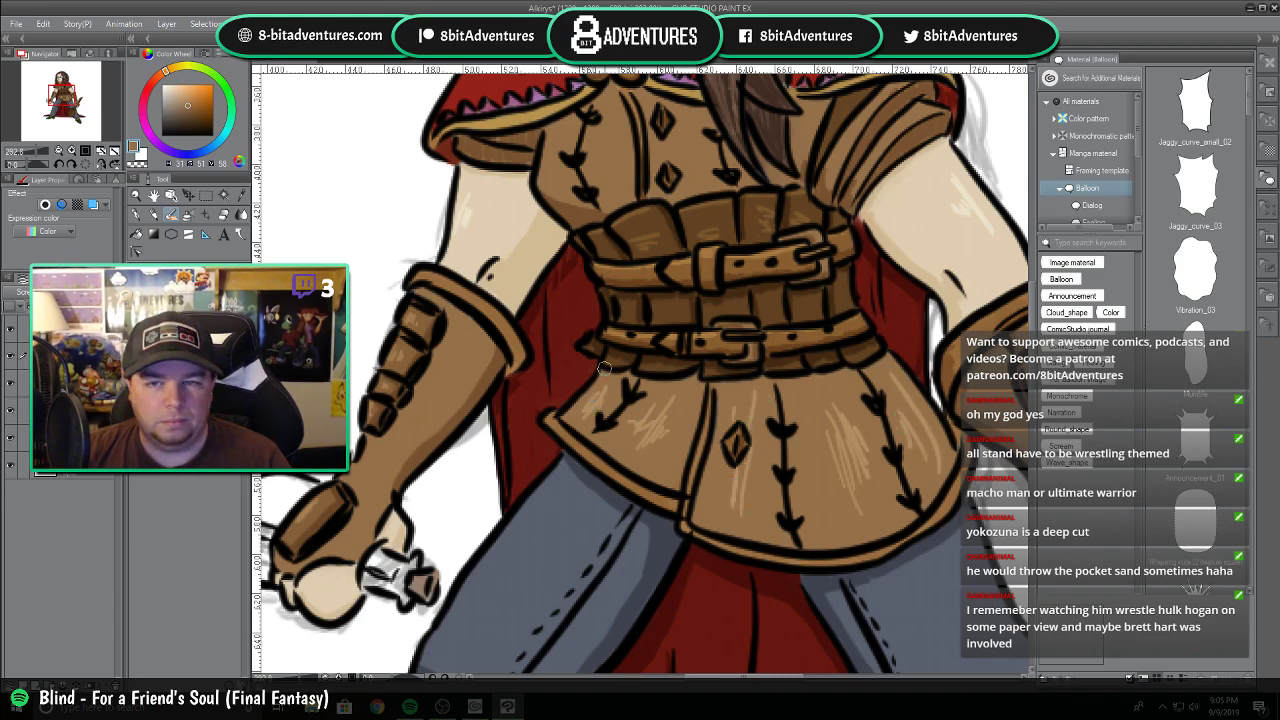
pyautogui.scroll(-4, 604, 368)
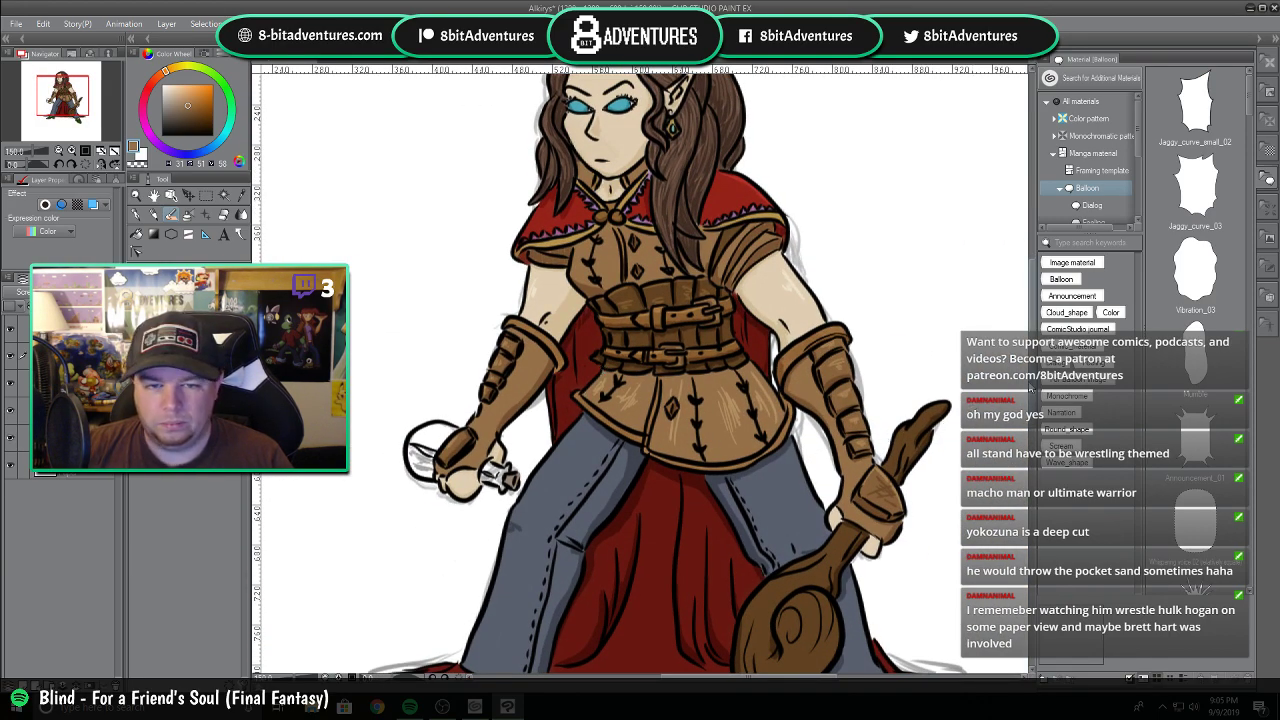
# Brush vertical highlight streaks onto the tunic's chest panels beside the laces, diamonds and hair, and resample the leather brown.
pyautogui.scroll(4, 603, 268)
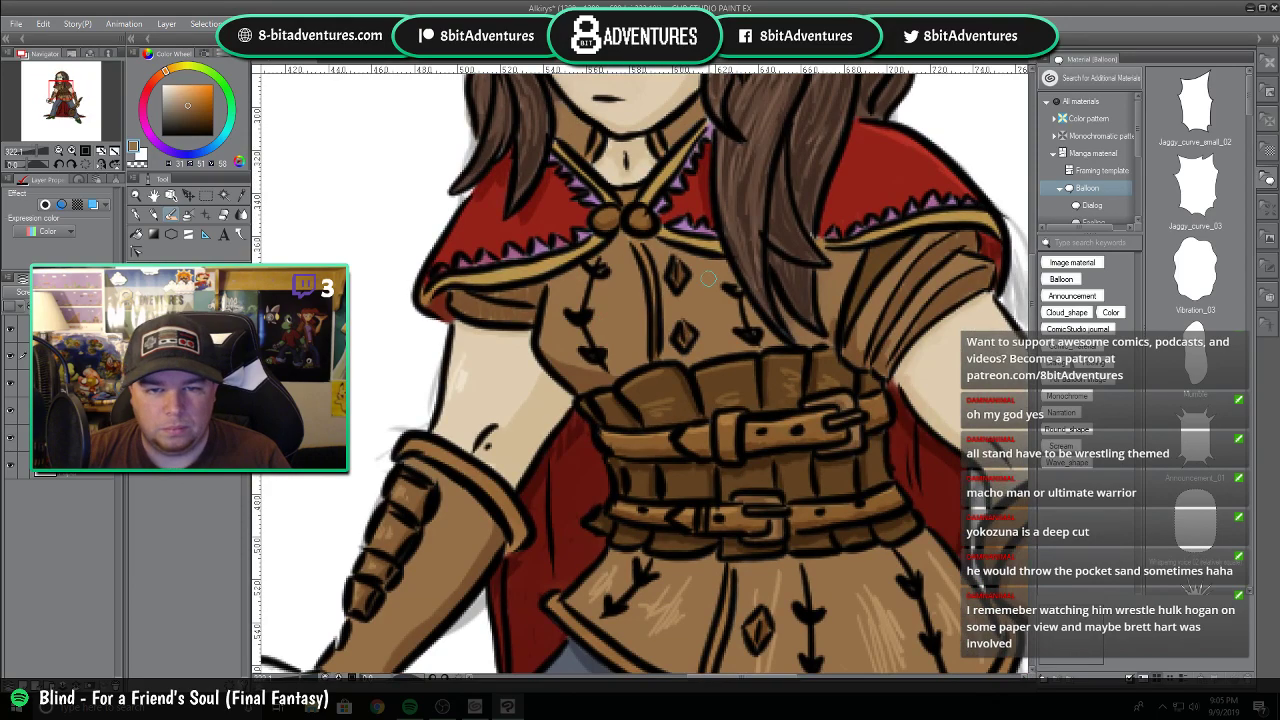
pyautogui.moveTo(708, 279); pyautogui.dragTo(718, 333)
pyautogui.moveTo(621, 285); pyautogui.dragTo(616, 316)
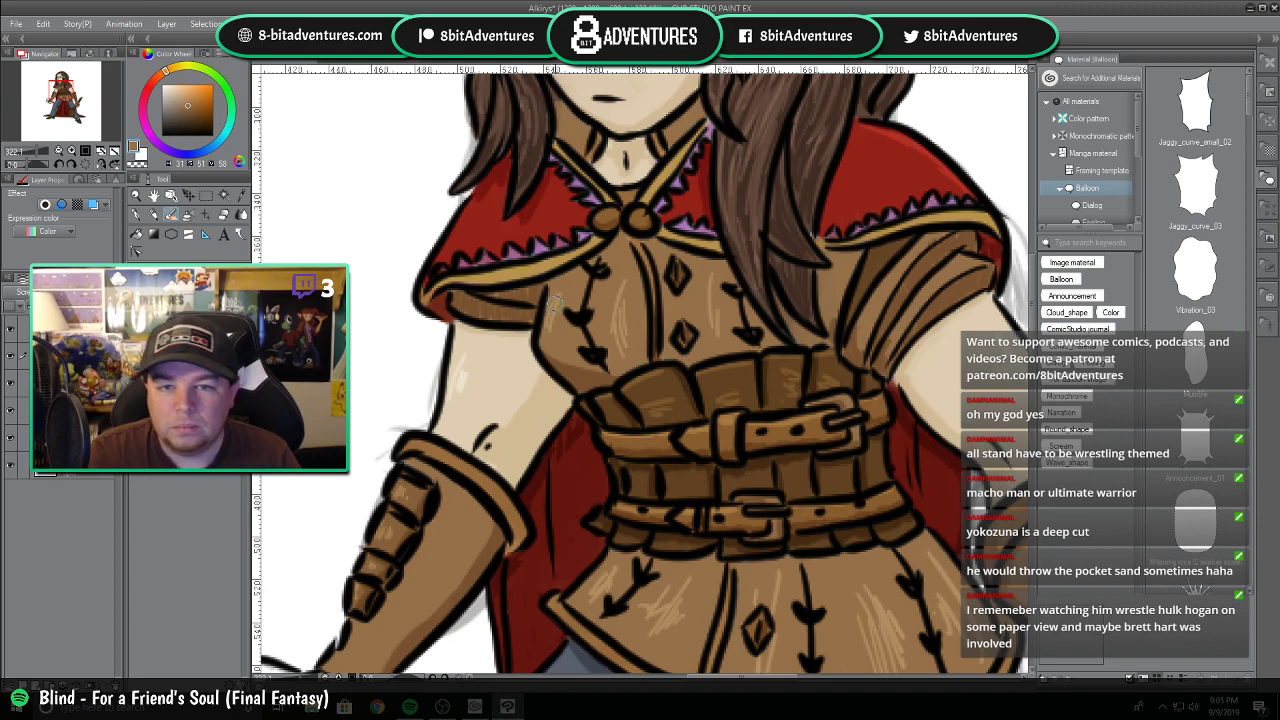
pyautogui.press('alt')
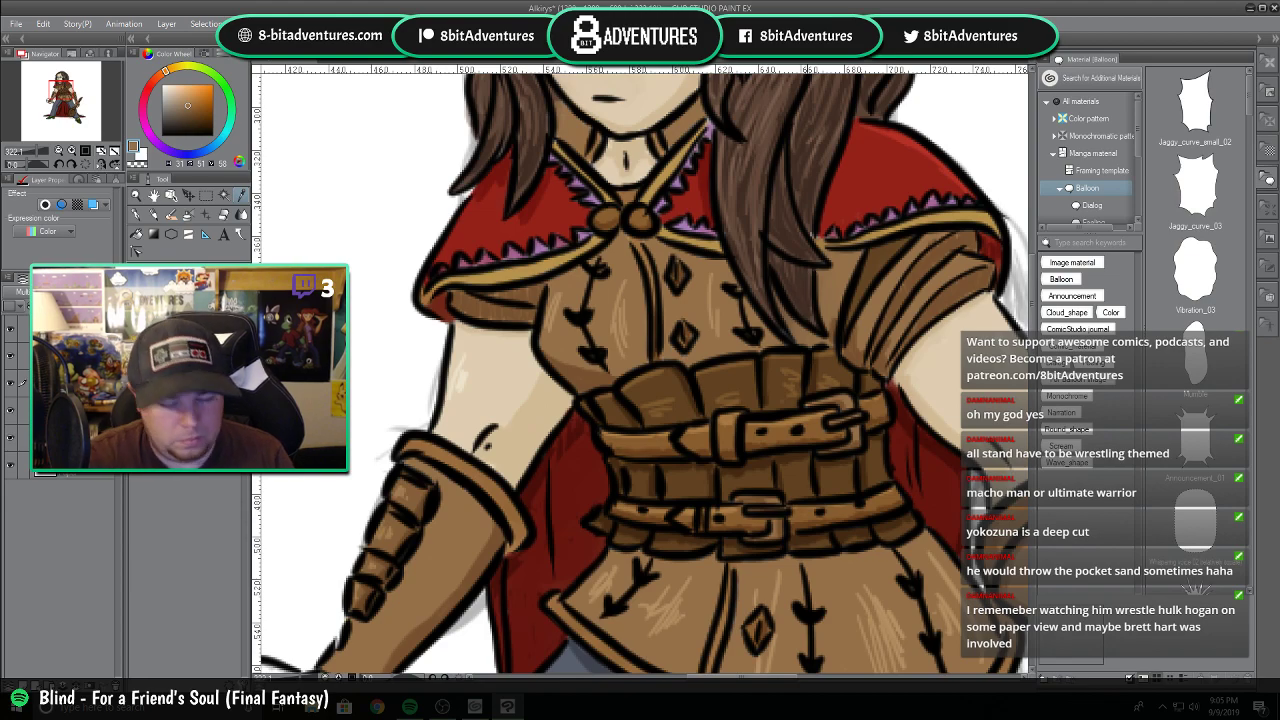
pyautogui.moveTo(825, 272); pyautogui.dragTo(824, 312)
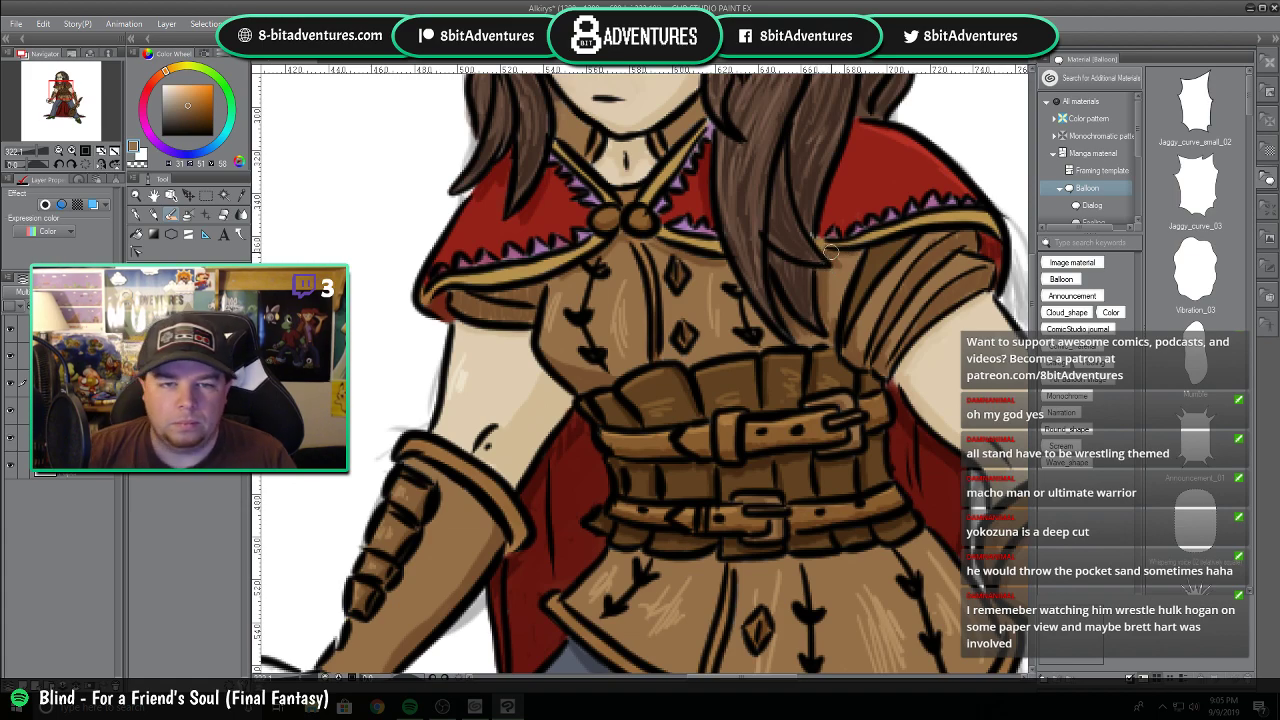
pyautogui.scroll(-3, 831, 252)
pyautogui.scroll(3, 831, 252)
pyautogui.press('alt')
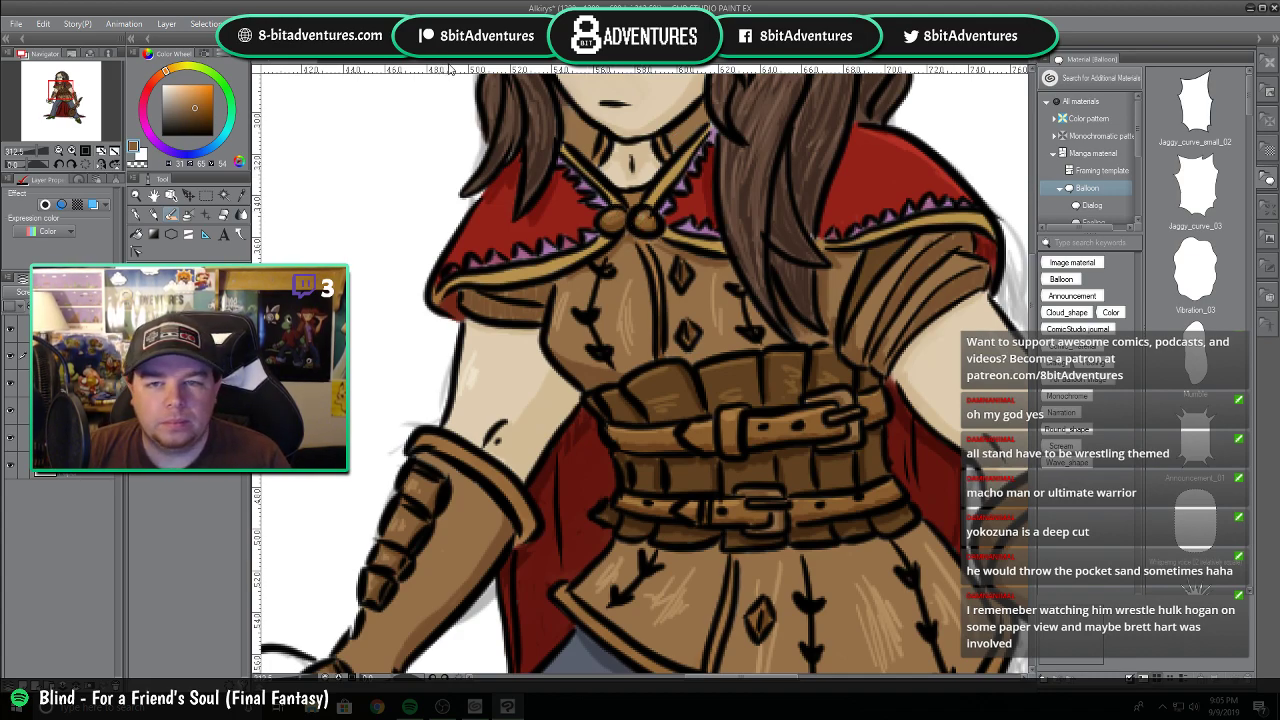
pyautogui.scroll(-4, 704, 469)
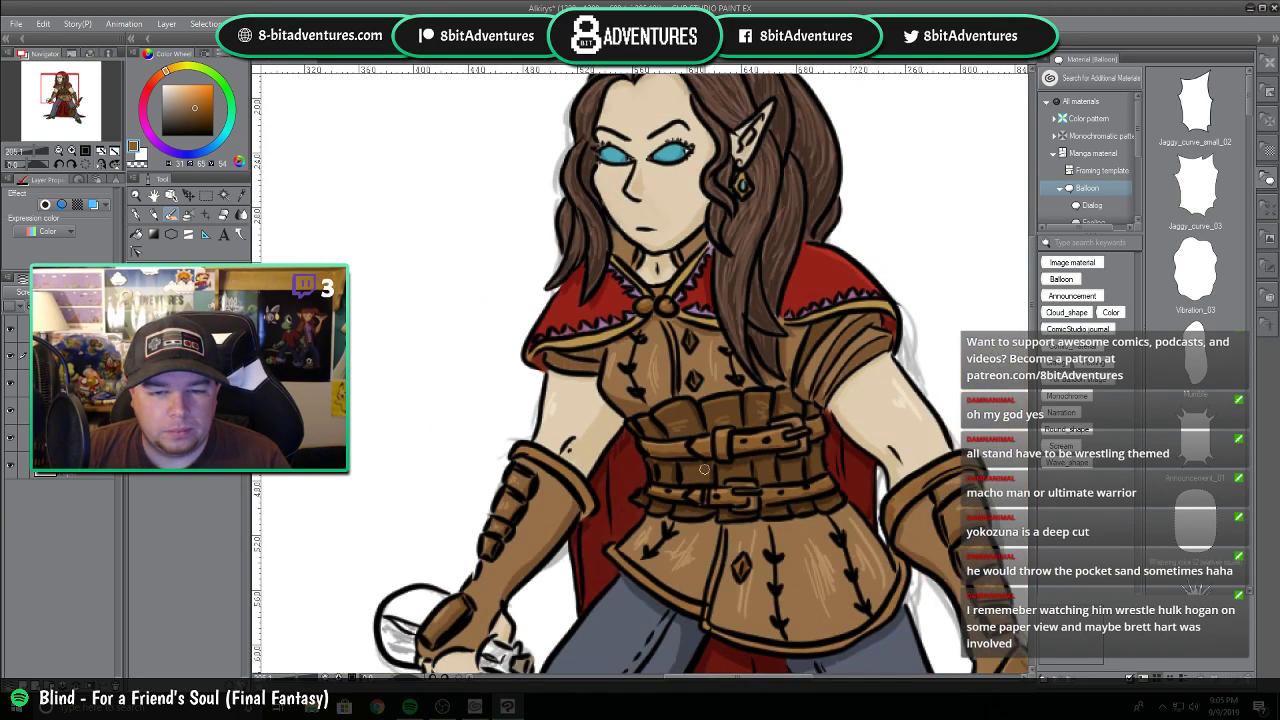
# Sample the trousers' blue-grey and brush highlight streaks on one thigh and crosshatched highlights on the thigh beside the staff.
pyautogui.scroll(1, 704, 469)
pyautogui.scroll(-5, 1030, 314)
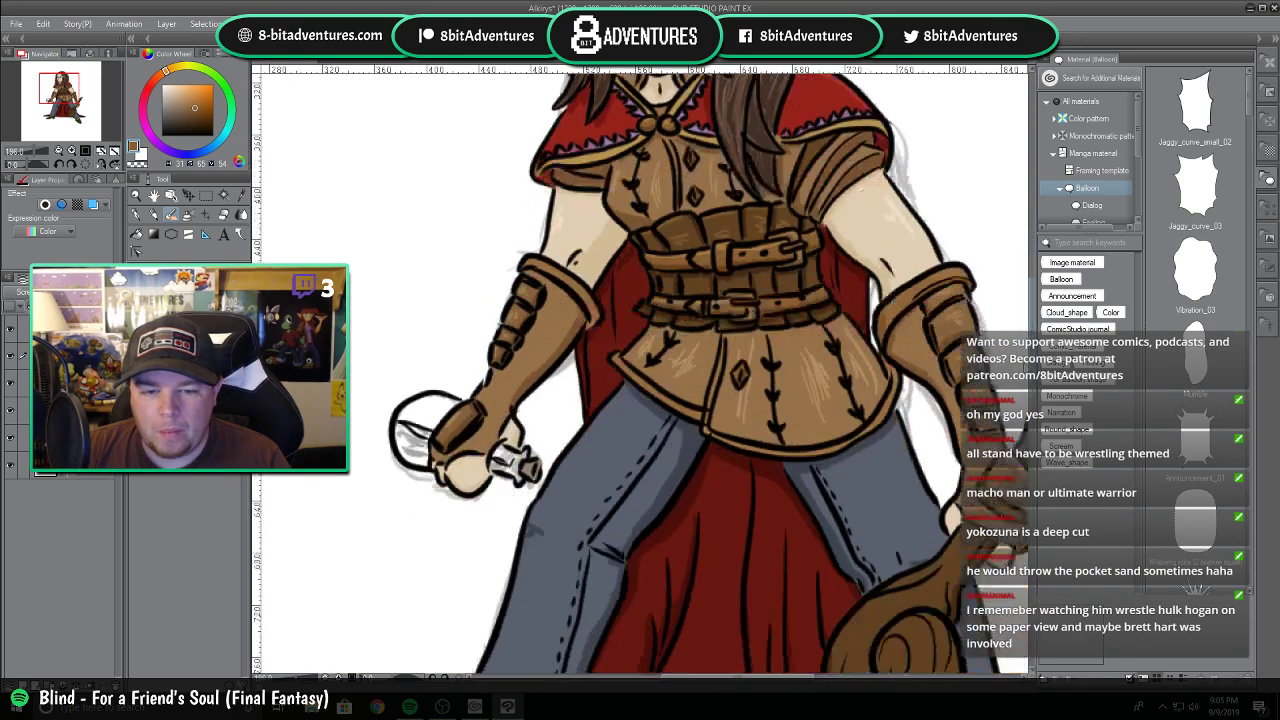
pyautogui.keyDown('alt'); pyautogui.click(620, 288); pyautogui.keyUp('alt')
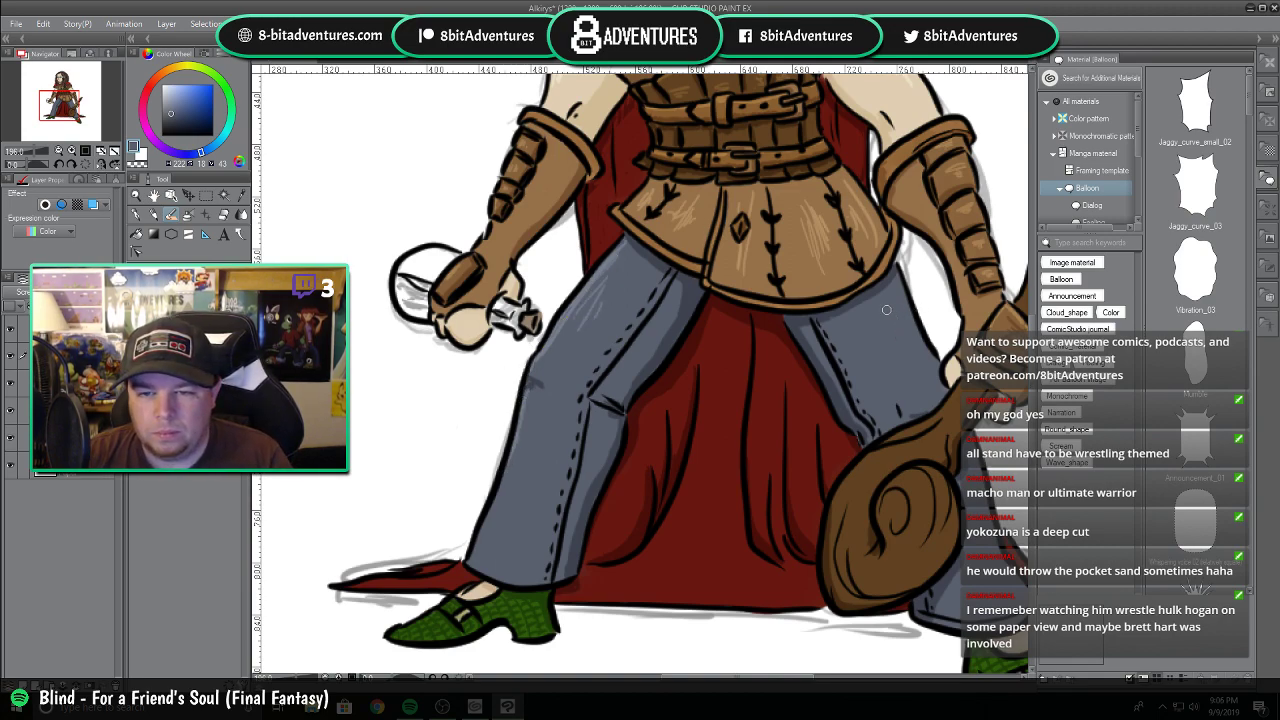
pyautogui.moveTo(915, 349); pyautogui.dragTo(893, 403)
pyautogui.moveTo(871, 334); pyautogui.dragTo(918, 386)
pyautogui.moveTo(875, 355); pyautogui.dragTo(904, 393)
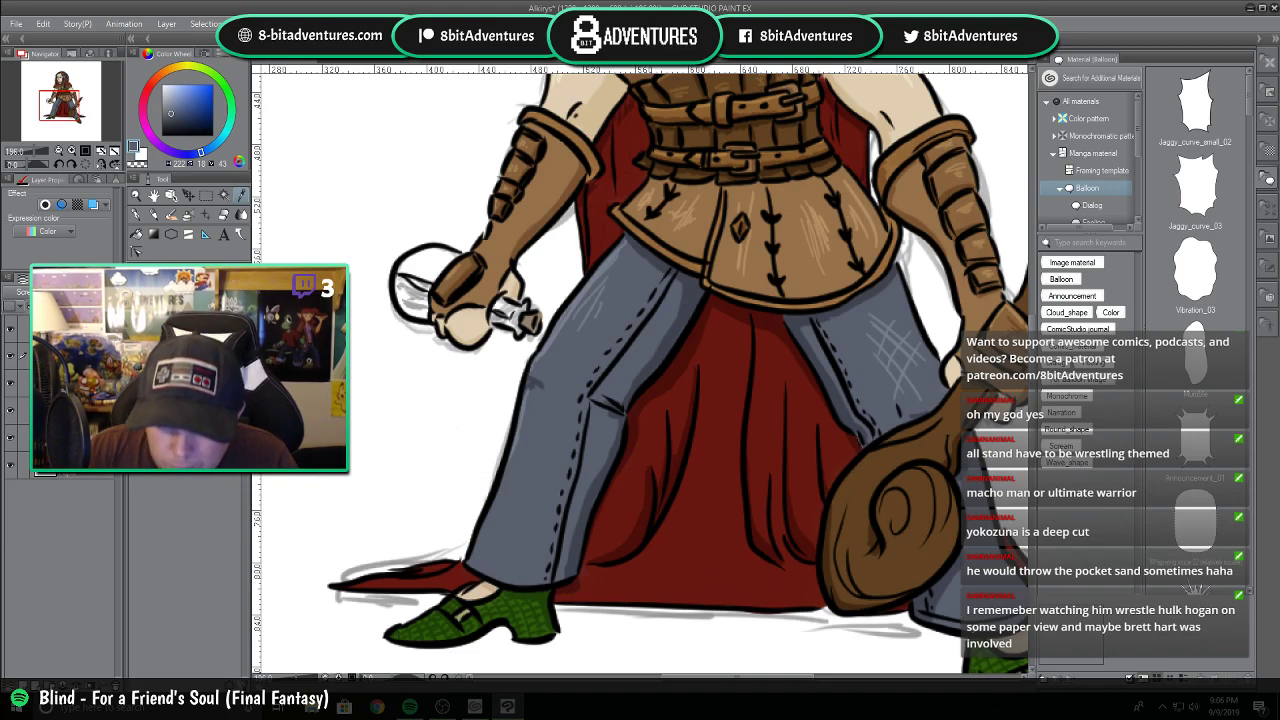
# Sample the shoe green and brush small scale highlights across the side-facing heeled shoe.
pyautogui.keyDown('alt'); pyautogui.click(990, 660); pyautogui.keyUp('alt')
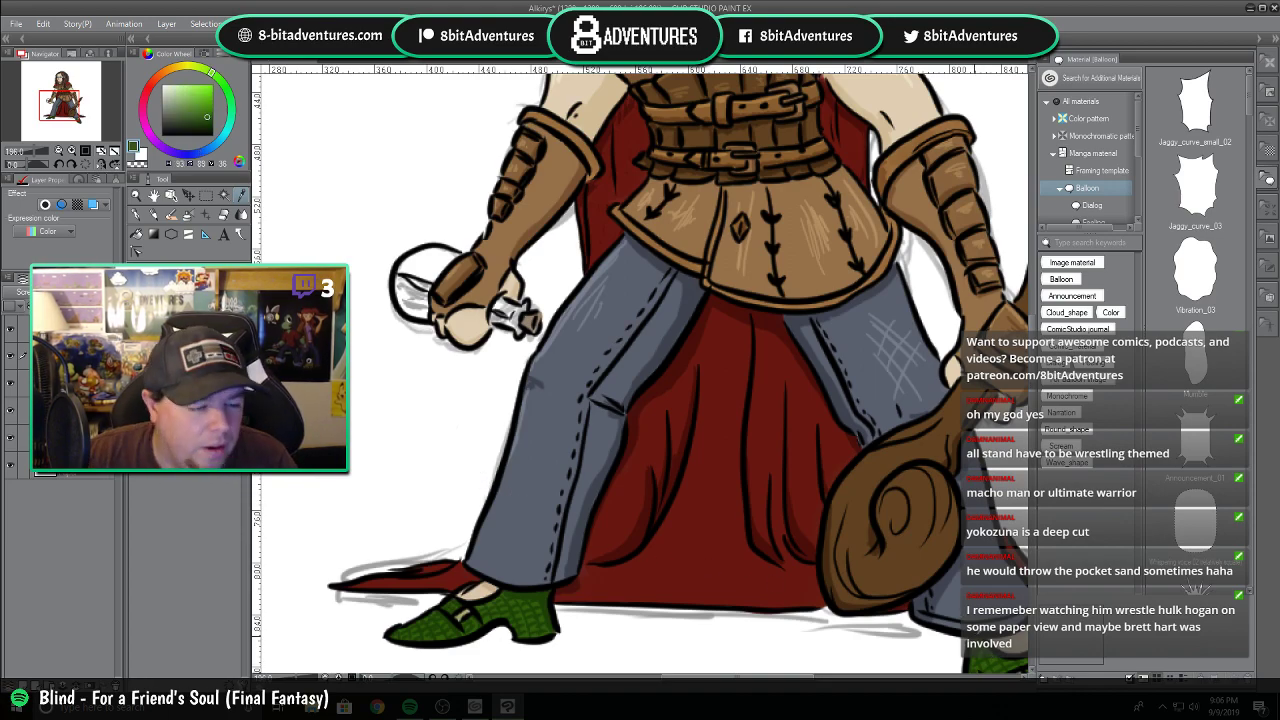
pyautogui.scroll(4, 592, 648)
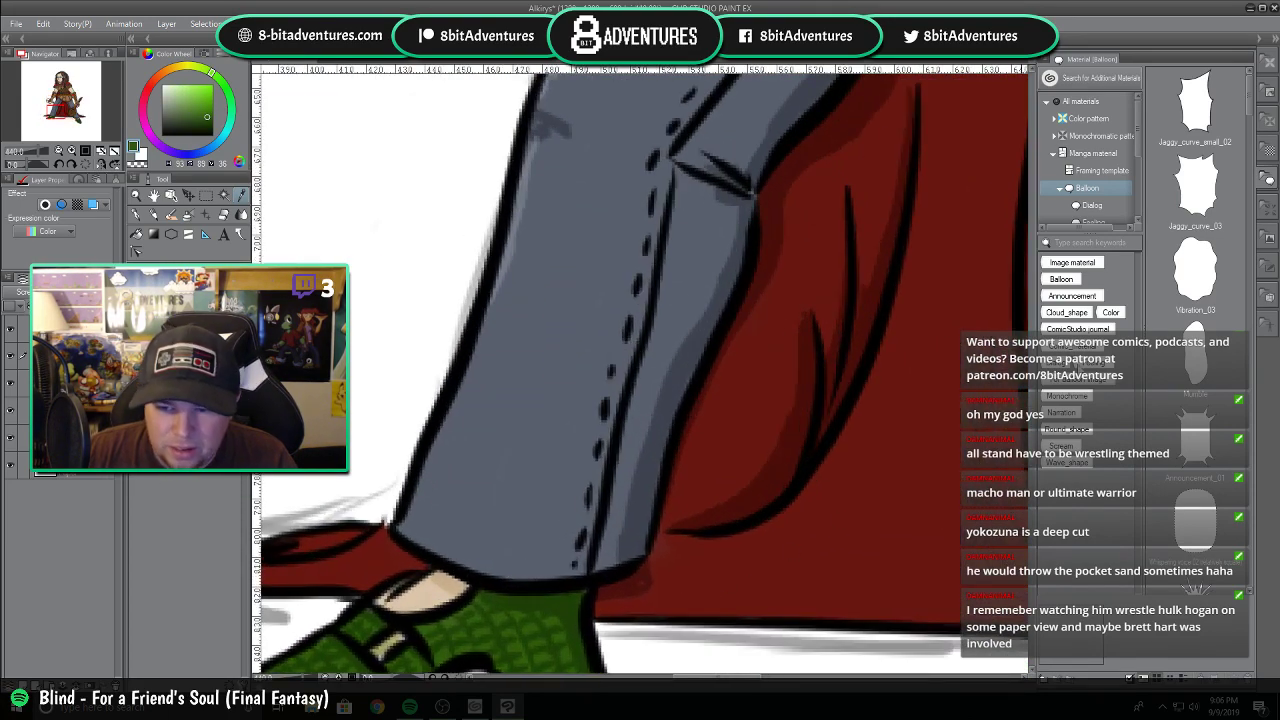
pyautogui.scroll(-5, 690, 647)
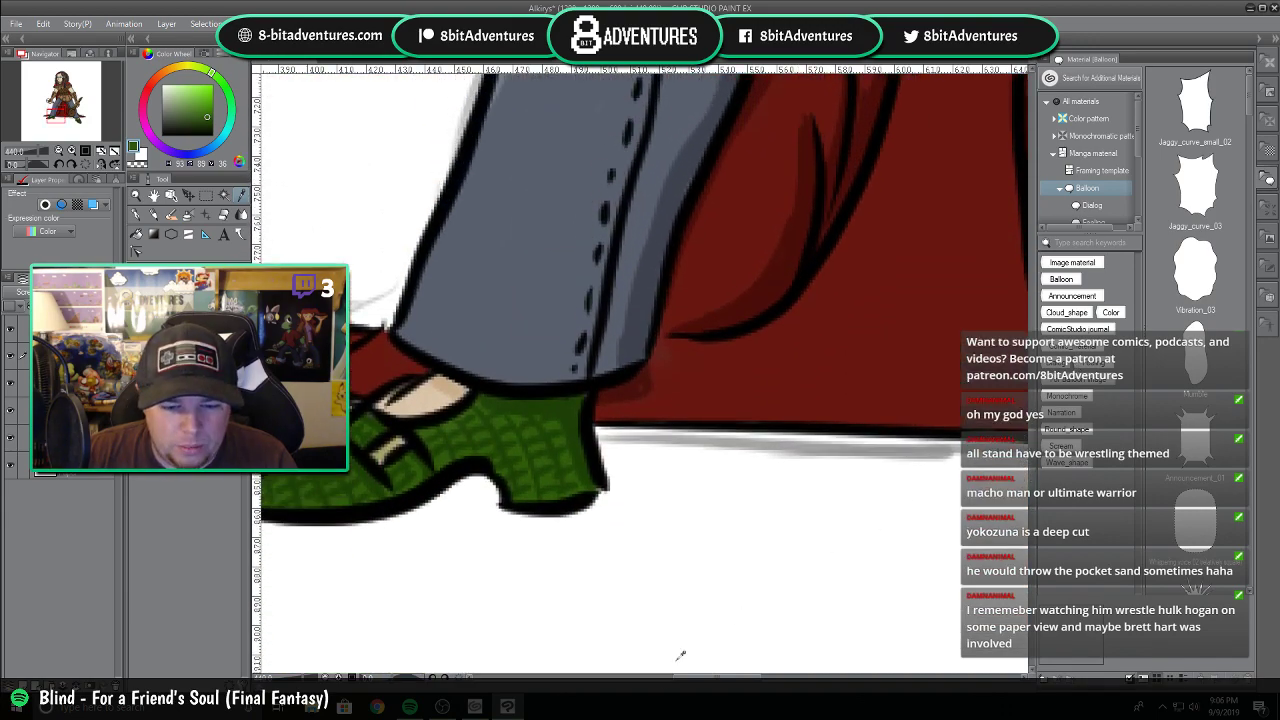
pyautogui.hscroll(-4, 690, 683)
pyautogui.press('b')
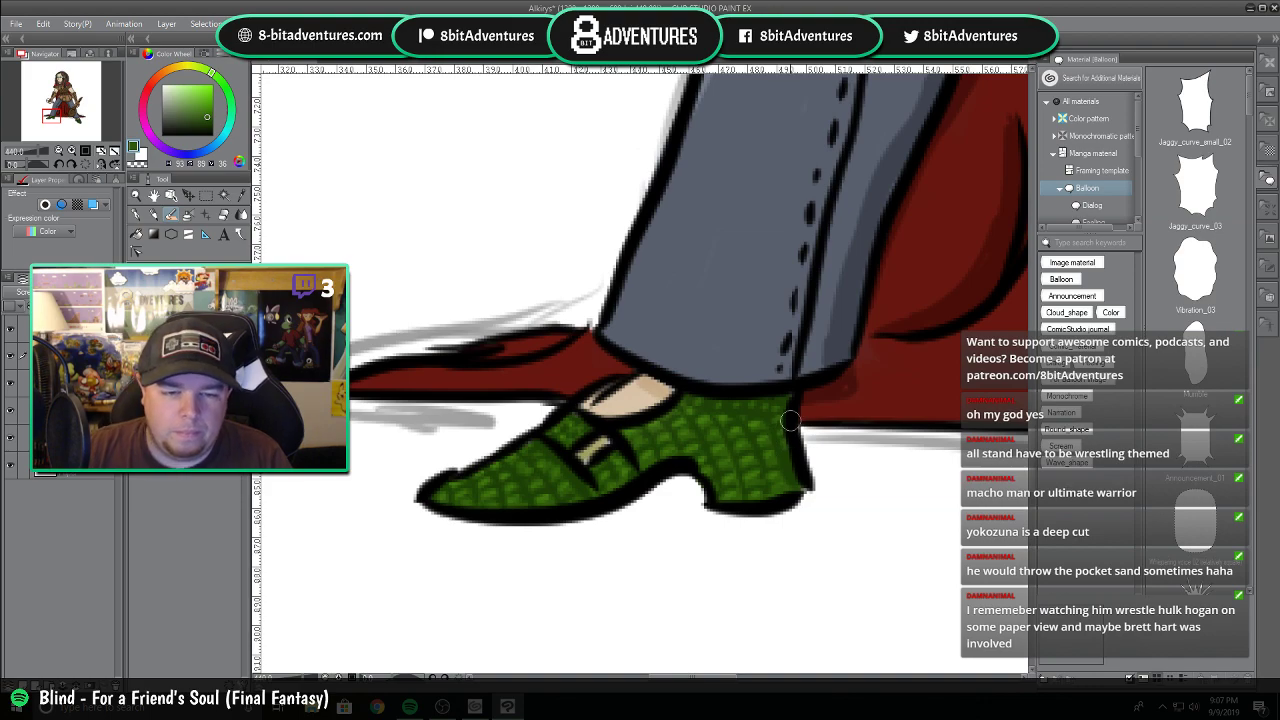
# Brush green scale highlights onto the toe, strap and heel of the other shoe, below the staff.
pyautogui.scroll(-6, 877, 537)
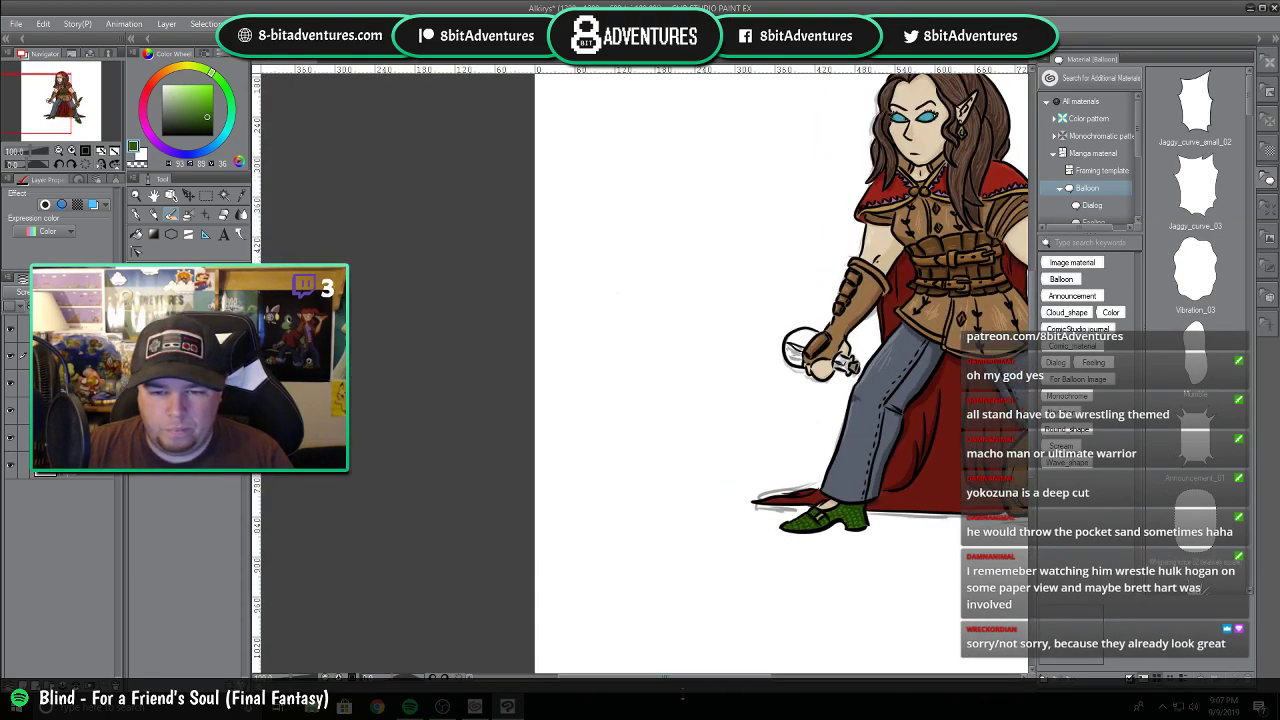
pyautogui.moveTo(680, 683); pyautogui.dragTo(766, 665)
pyautogui.scroll(6, 783, 548)
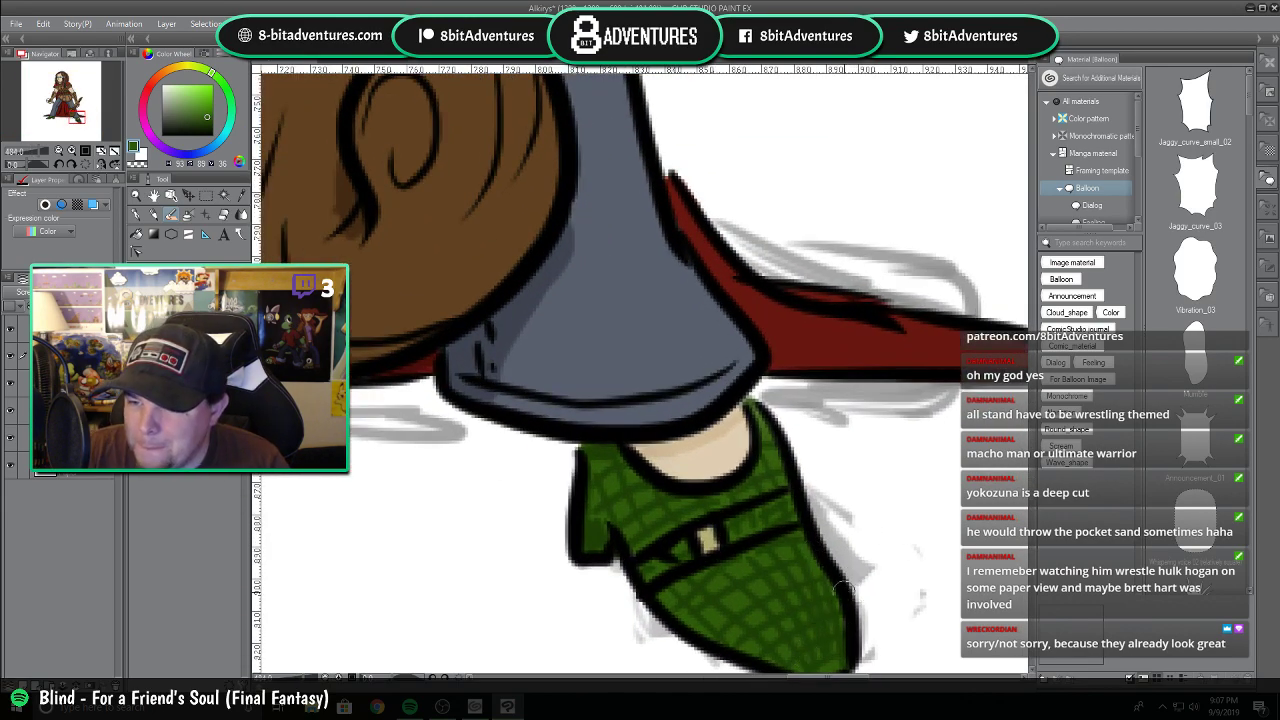
pyautogui.moveTo(822, 687); pyautogui.dragTo(832, 683)
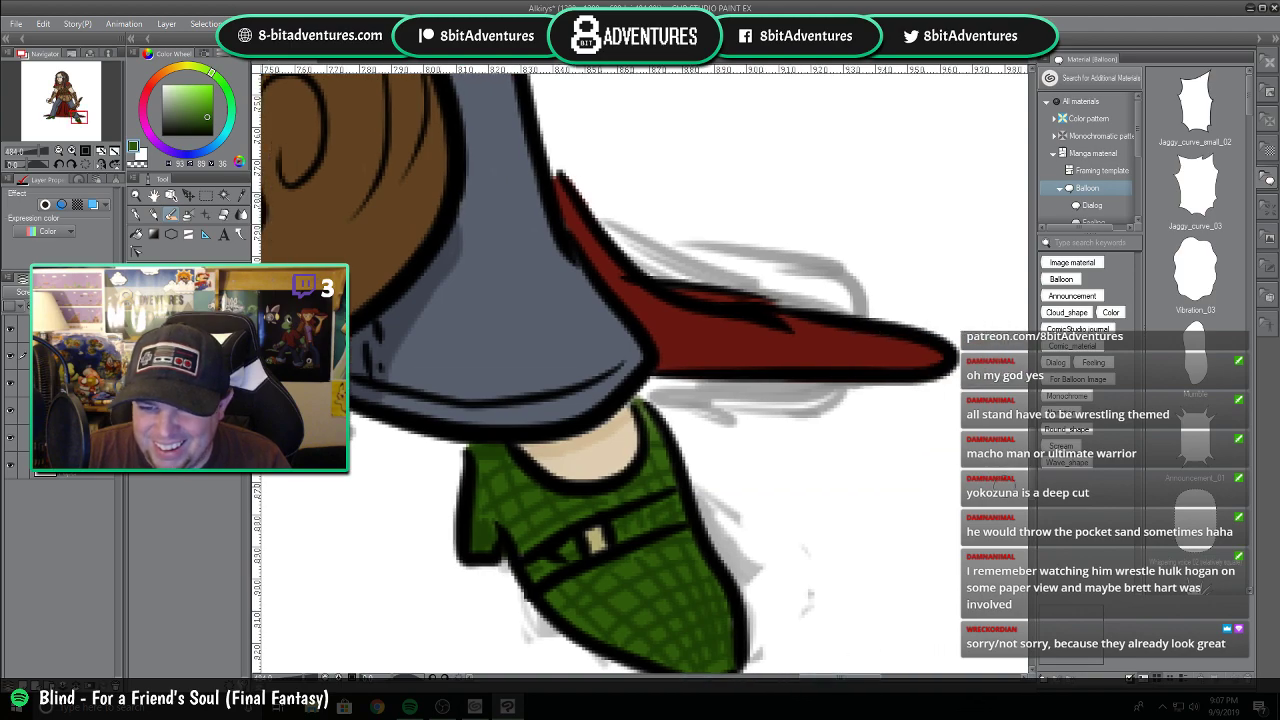
pyautogui.moveTo(1033, 466); pyautogui.dragTo(1033, 477)
pyautogui.scroll(1, 696, 428)
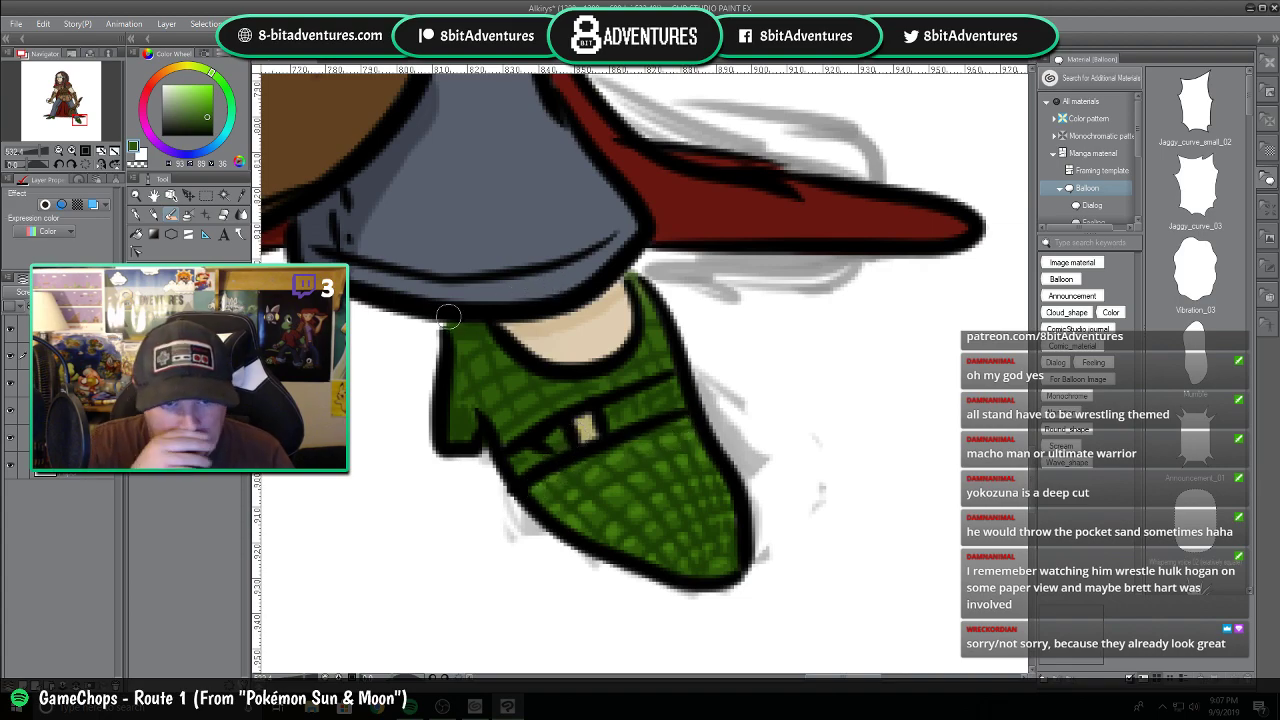
pyautogui.moveTo(500, 354)
pyautogui.mouseDown()
pyautogui.moveTo(486, 394)
pyautogui.moveTo(501, 408)
pyautogui.mouseUp()
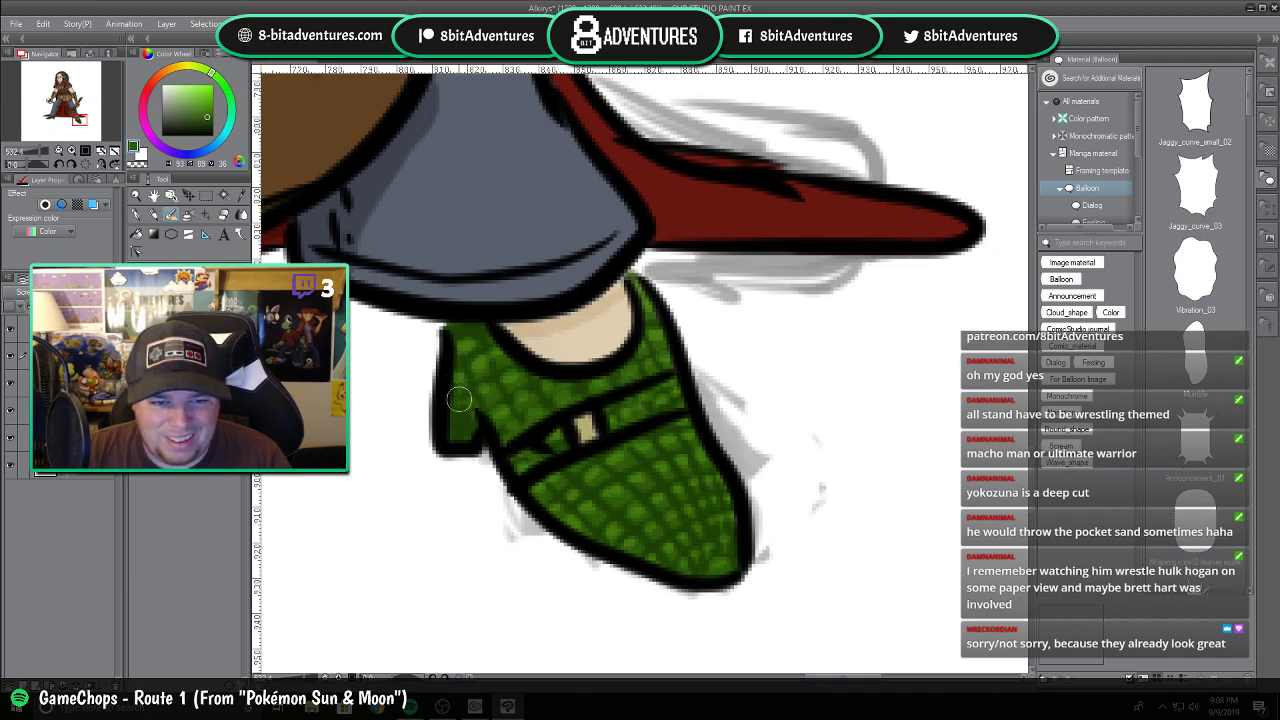
# Sample the wood brown and brush highlight strokes along the outer edge and spiral of the staff's rounded head.
pyautogui.scroll(-1, 469, 452)
pyautogui.scroll(-4, 469, 453)
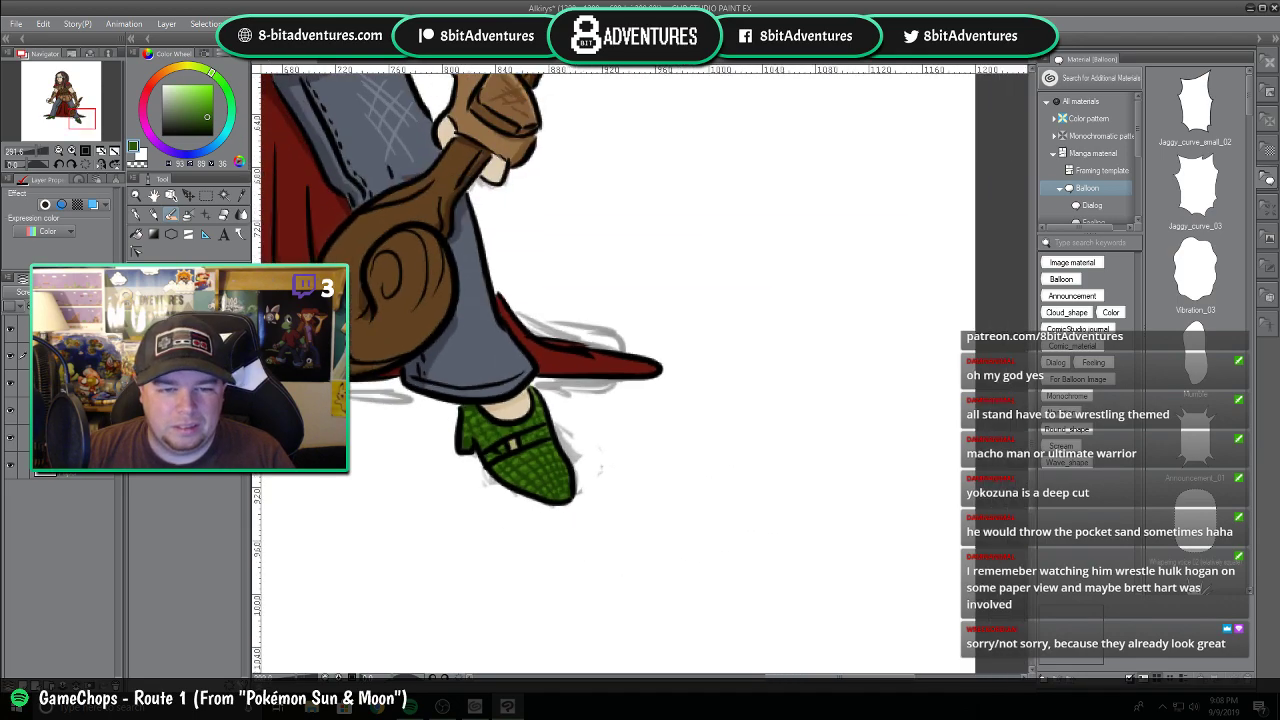
pyautogui.moveTo(844, 678); pyautogui.dragTo(761, 693)
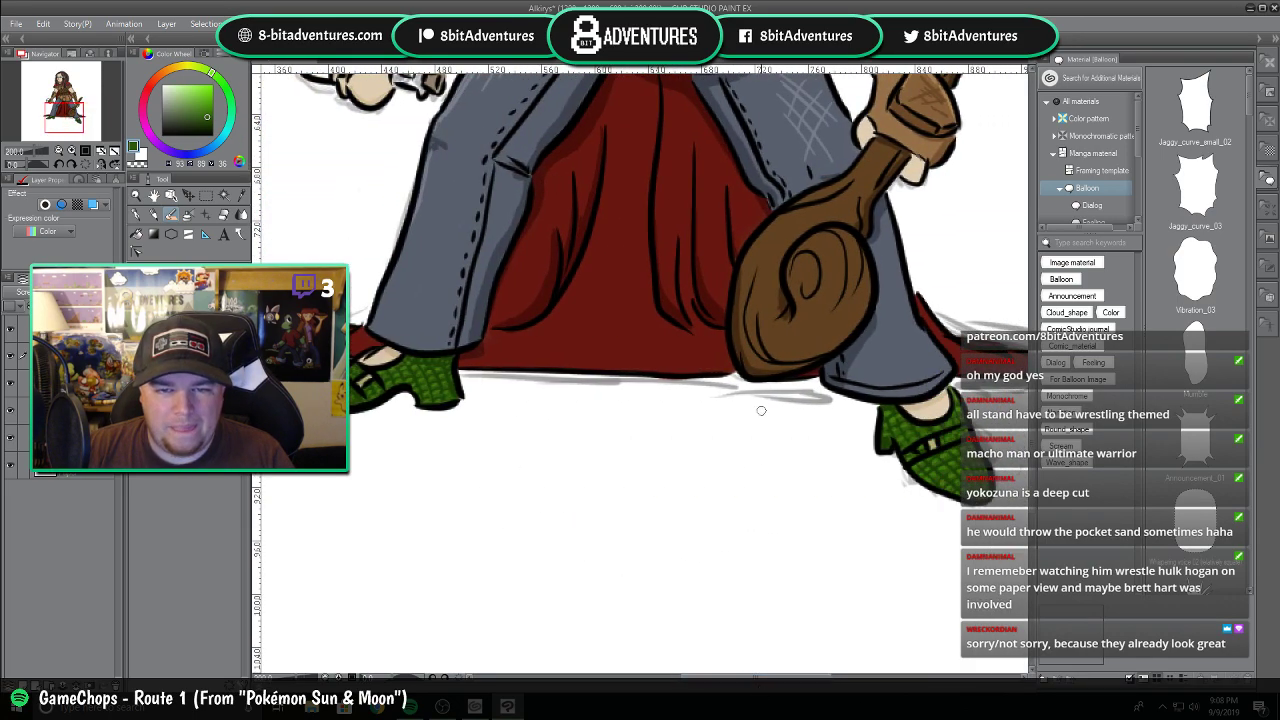
pyautogui.moveTo(1032, 460); pyautogui.dragTo(1032, 432)
pyautogui.scroll(2, 824, 410)
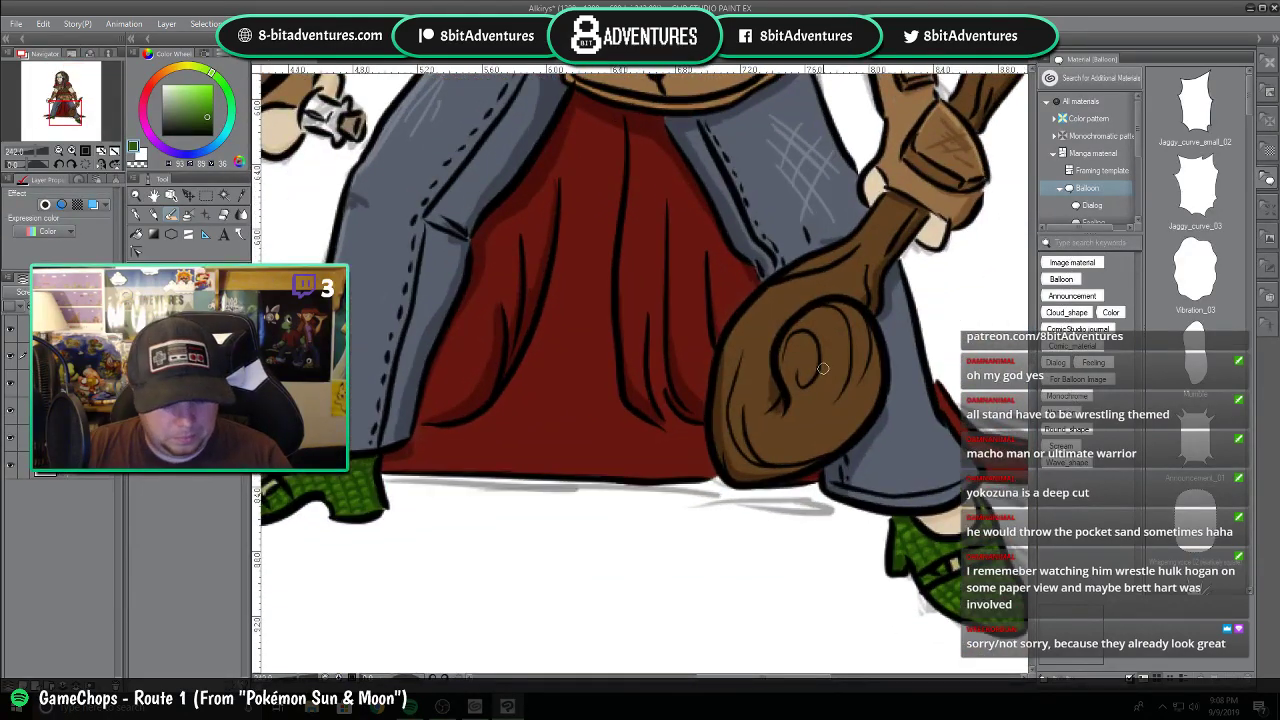
pyautogui.keyDown('alt'); pyautogui.click(818, 416); pyautogui.keyUp('alt')
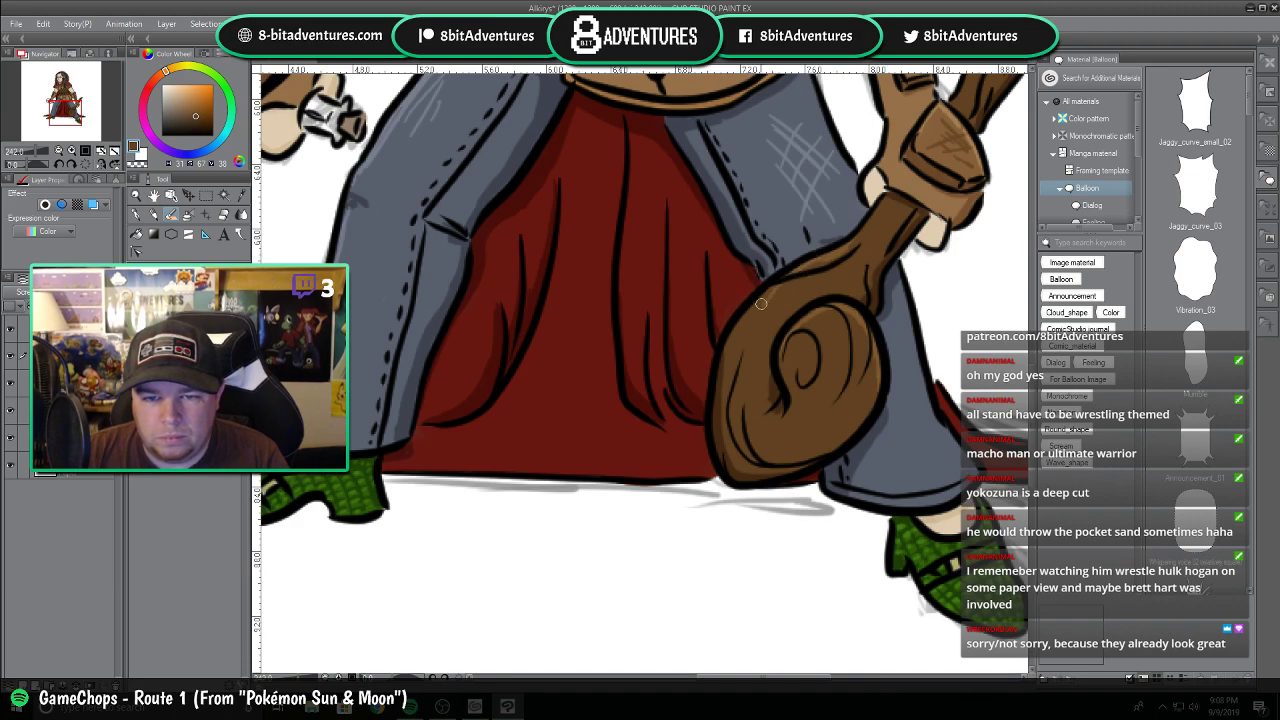
pyautogui.moveTo(778, 286); pyautogui.dragTo(742, 318)
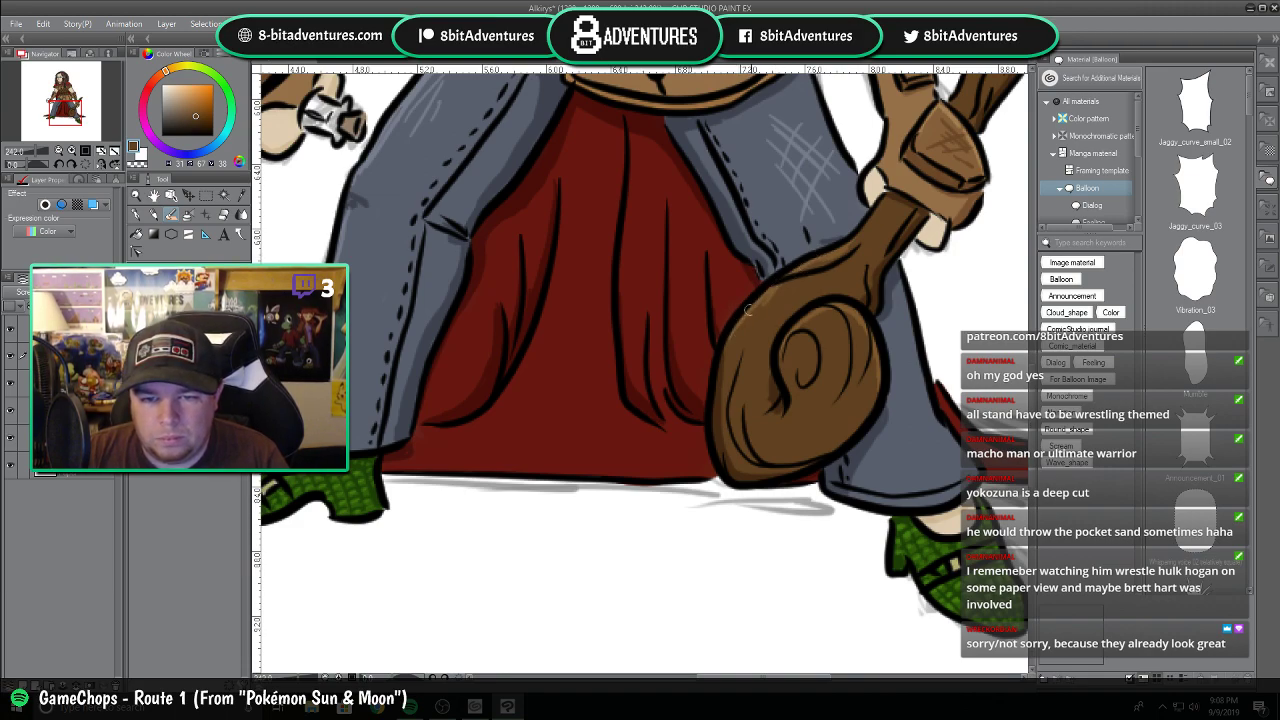
pyautogui.moveTo(726, 346)
pyautogui.mouseDown()
pyautogui.moveTo(716, 387)
pyautogui.moveTo(725, 355)
pyautogui.mouseUp()
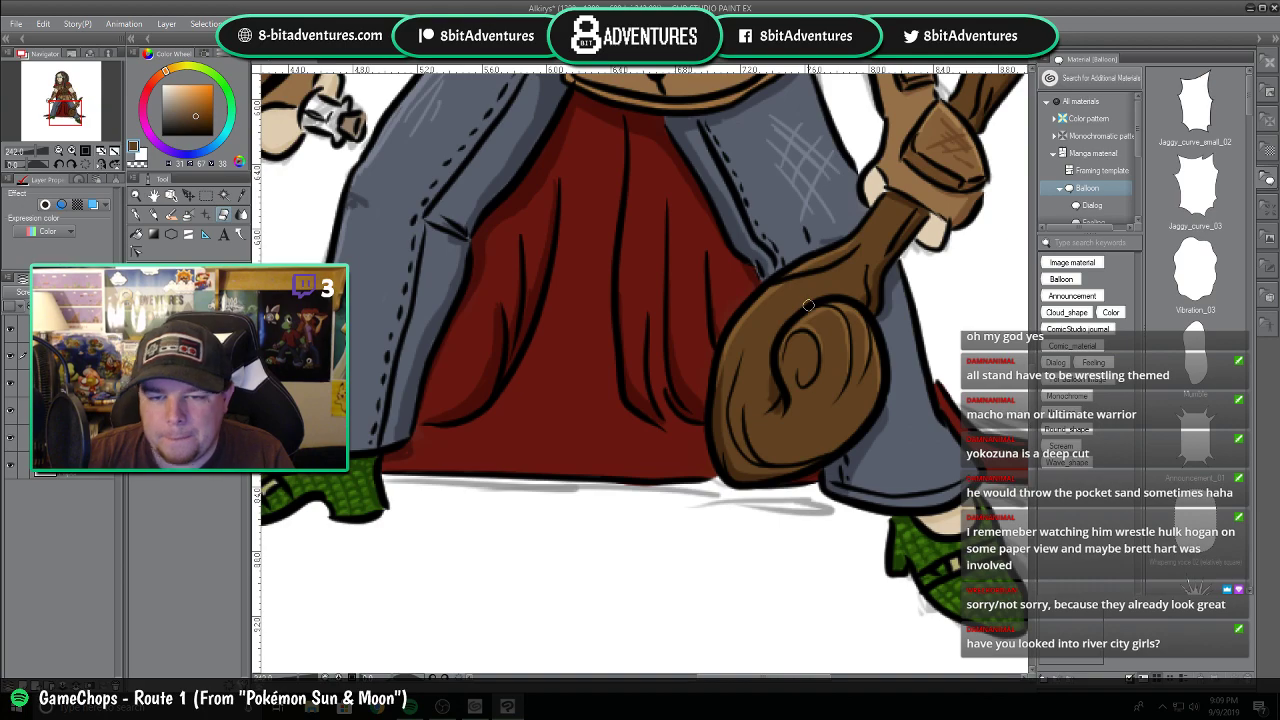
# Examine the shading and highlights on the staff, gloves, trousers, cape shoulder and upper body.
pyautogui.scroll(-5, 809, 305)
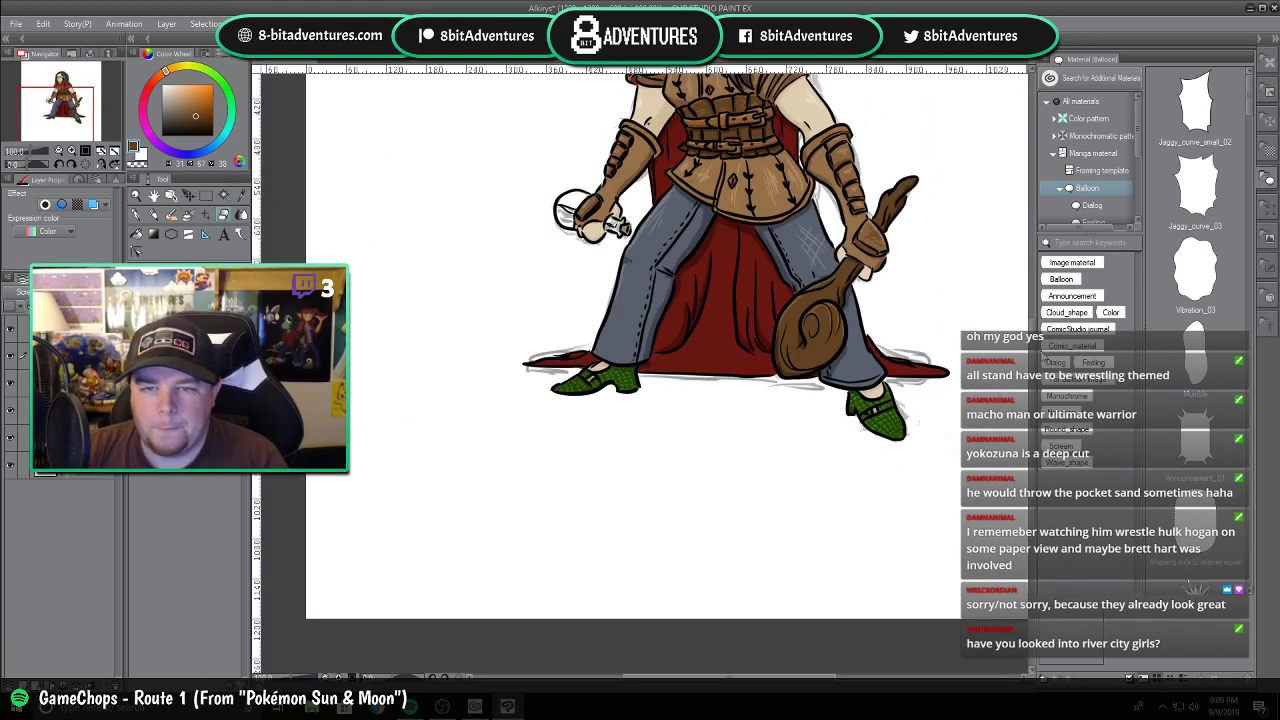
pyautogui.moveTo(1034, 362); pyautogui.dragTo(1034, 320)
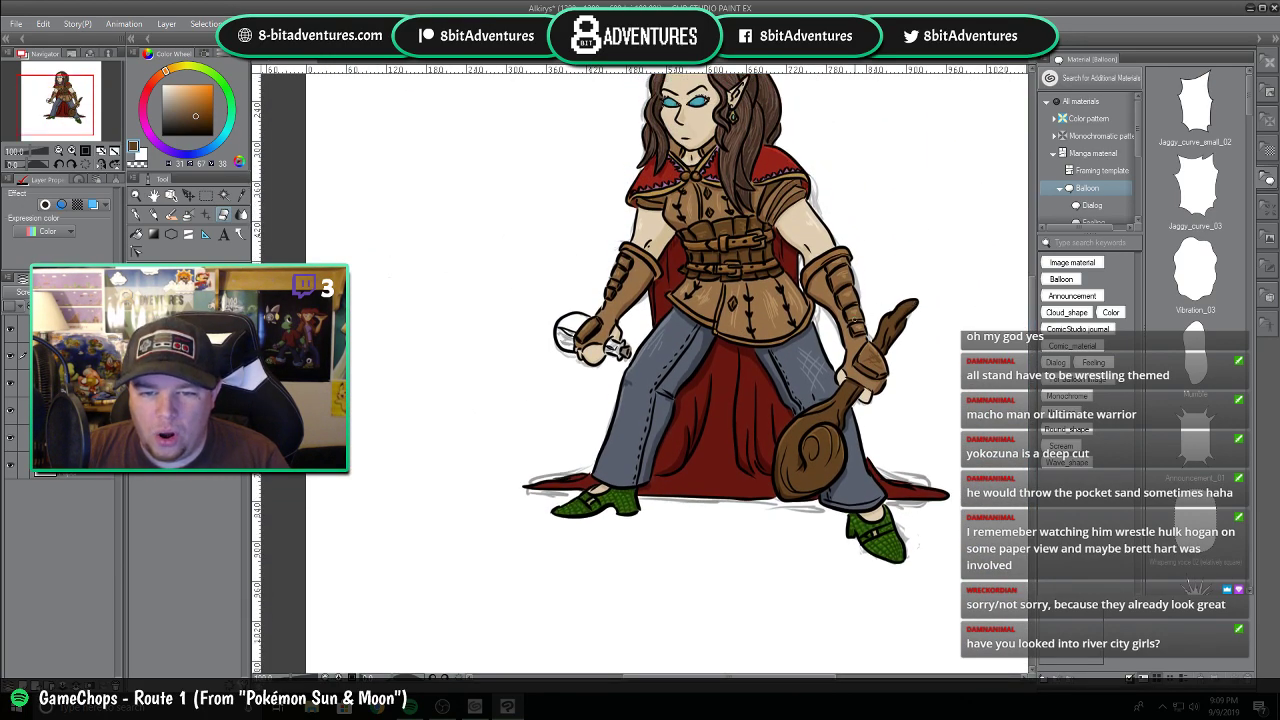
pyautogui.scroll(5, 889, 318)
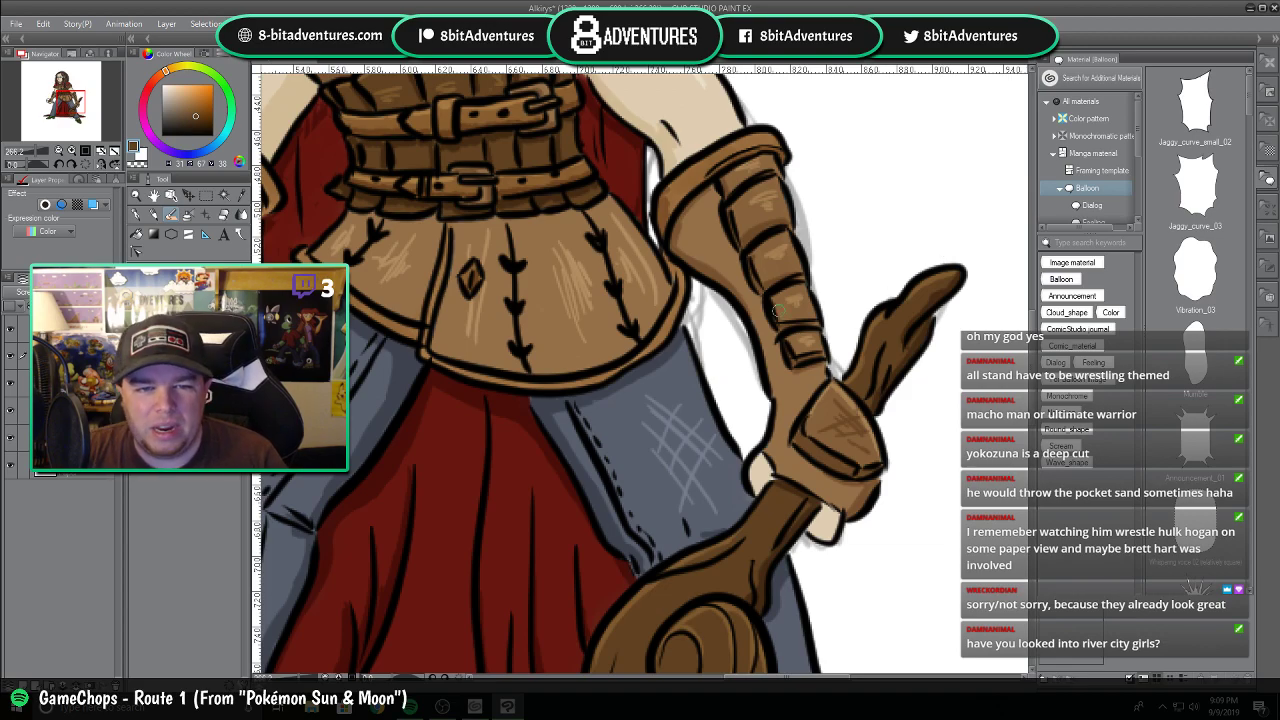
pyautogui.scroll(-5, 776, 311)
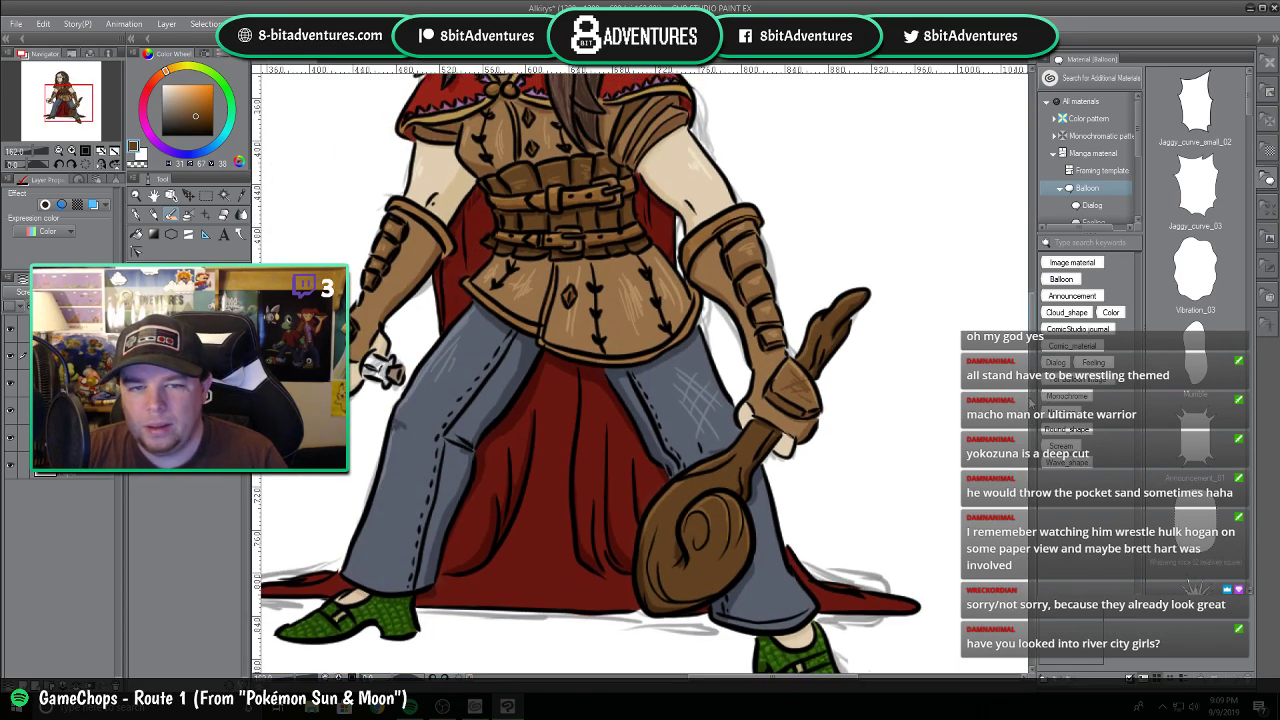
pyautogui.scroll(5, 640, 373)
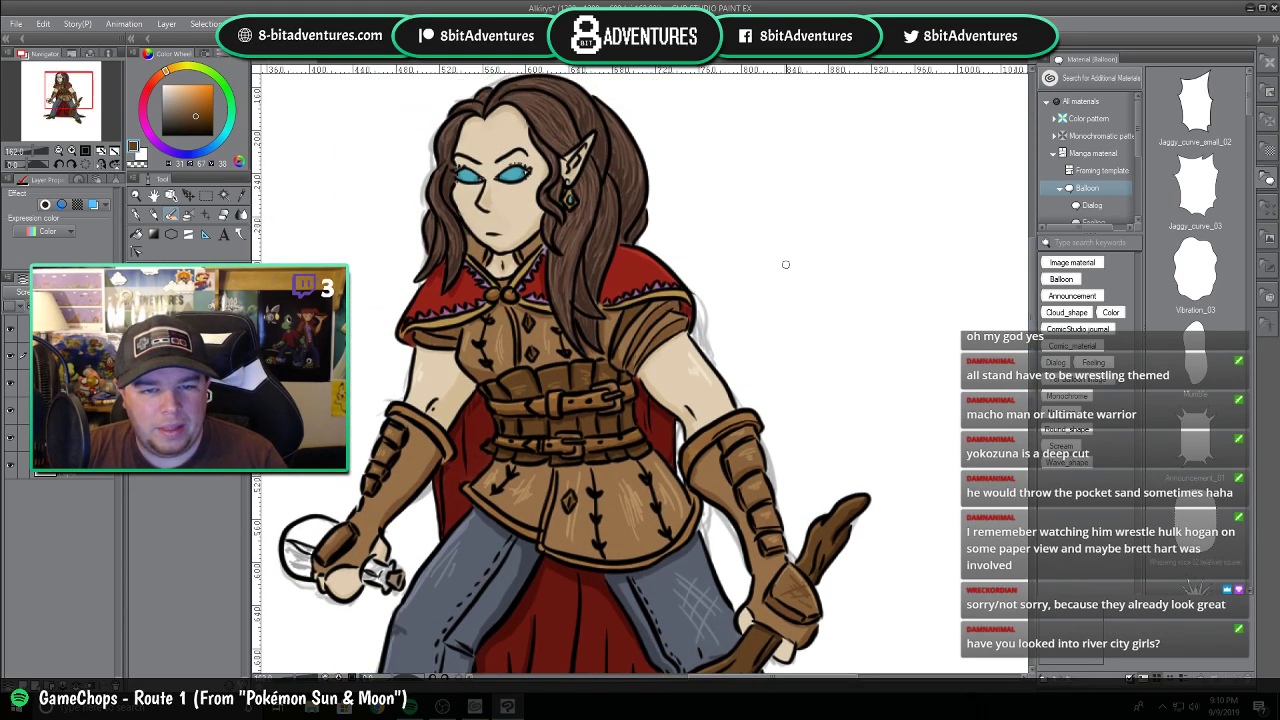
pyautogui.scroll(5, 785, 264)
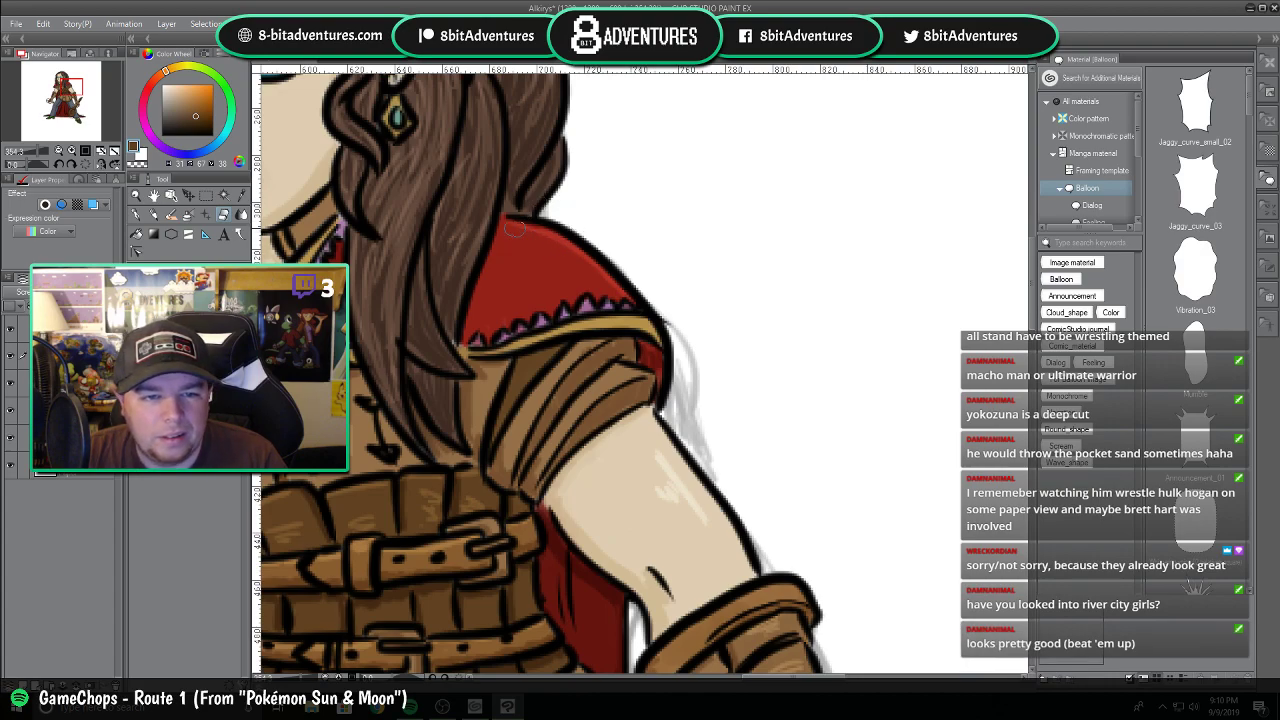
pyautogui.scroll(-7, 521, 470)
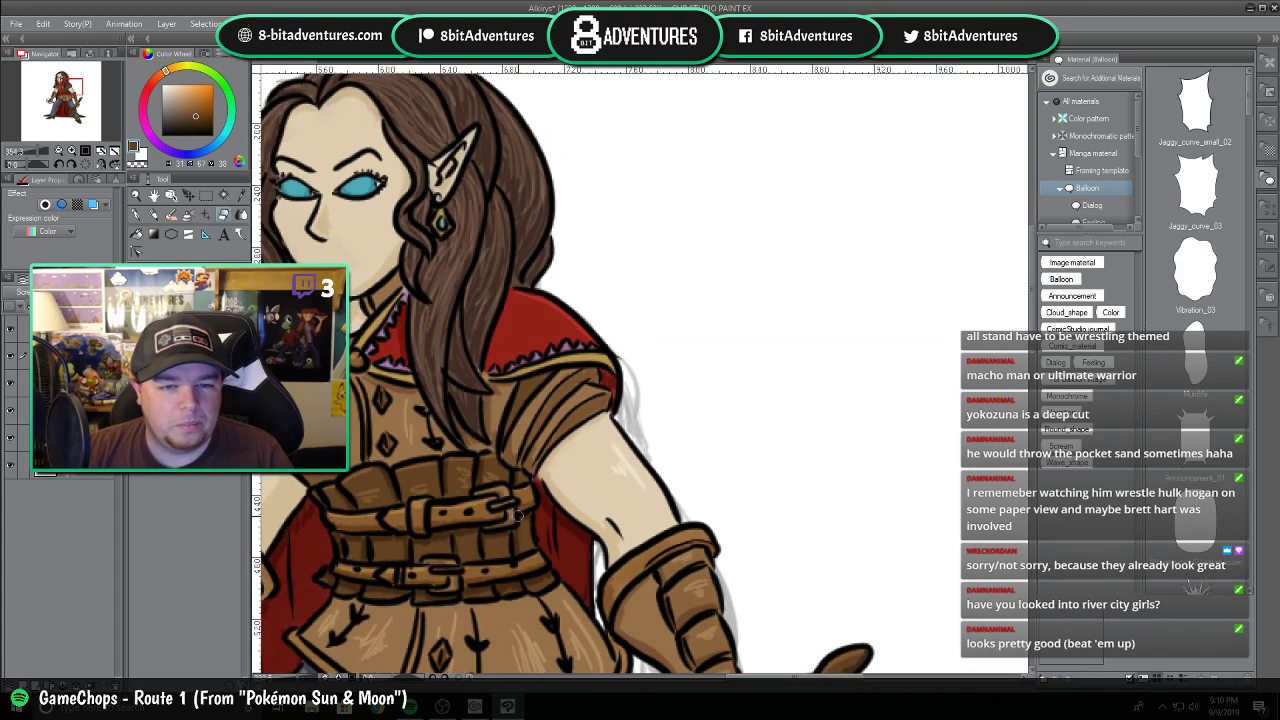
pyautogui.moveTo(779, 677); pyautogui.dragTo(726, 692)
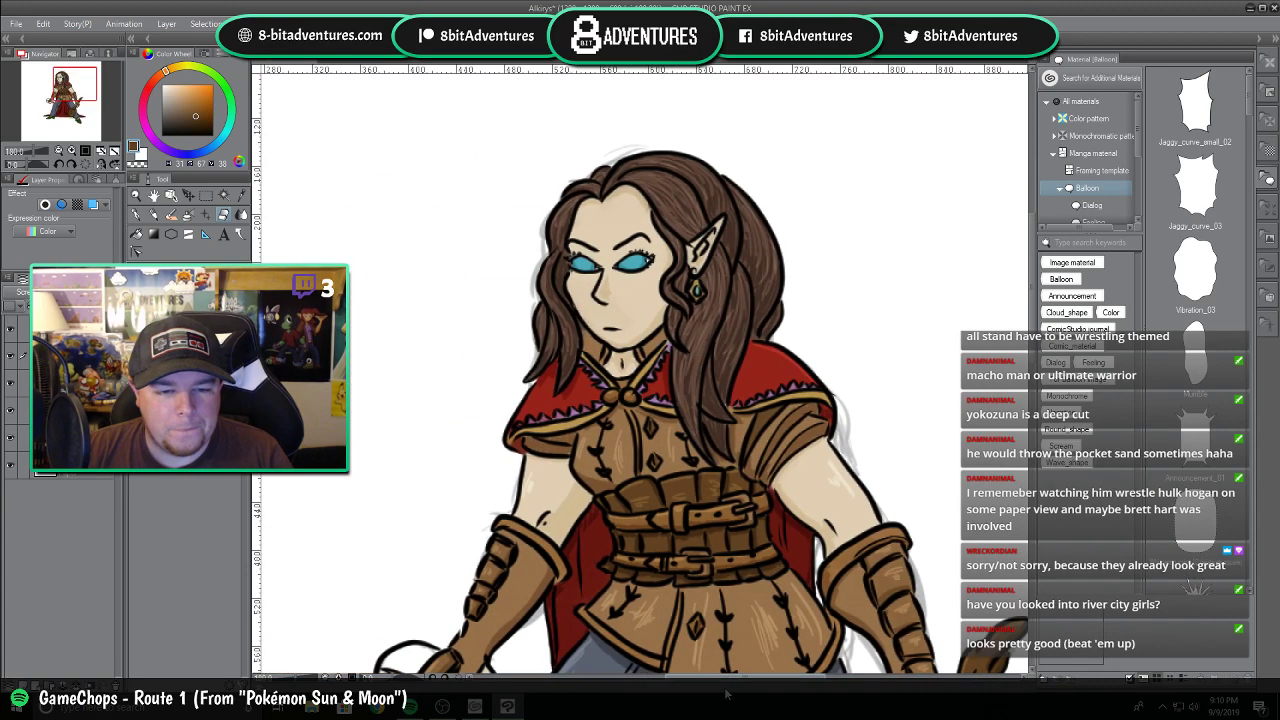
# Sample the eye blue and brush a soft highlight into both eyes.
pyautogui.scroll(4, 711, 321)
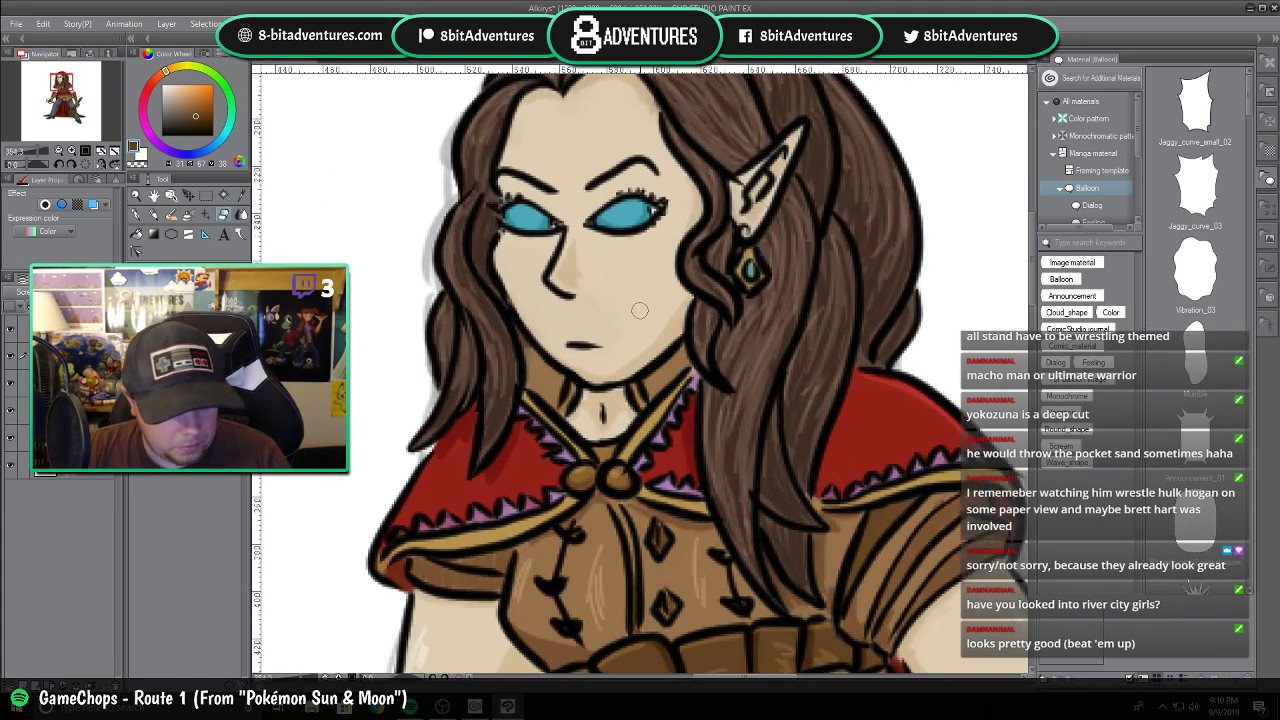
pyautogui.keyDown('alt'); pyautogui.click(628, 206); pyautogui.keyUp('alt')
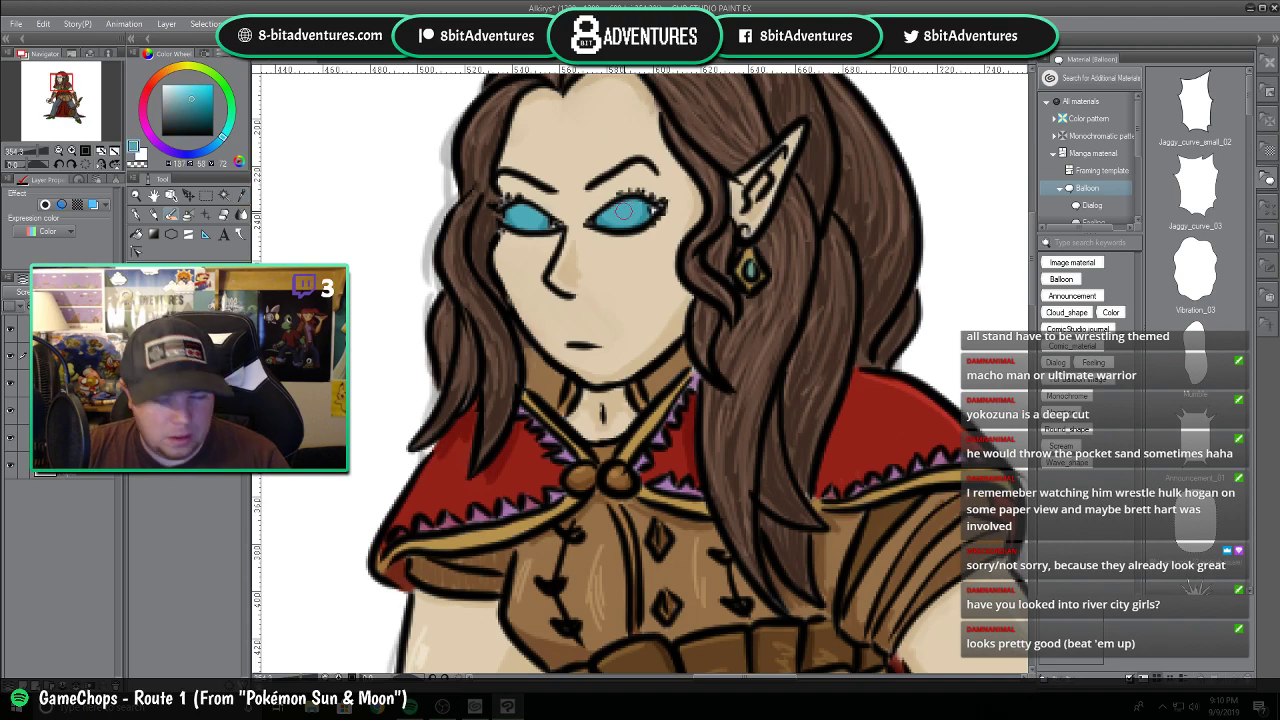
pyautogui.scroll(4, 540, 390)
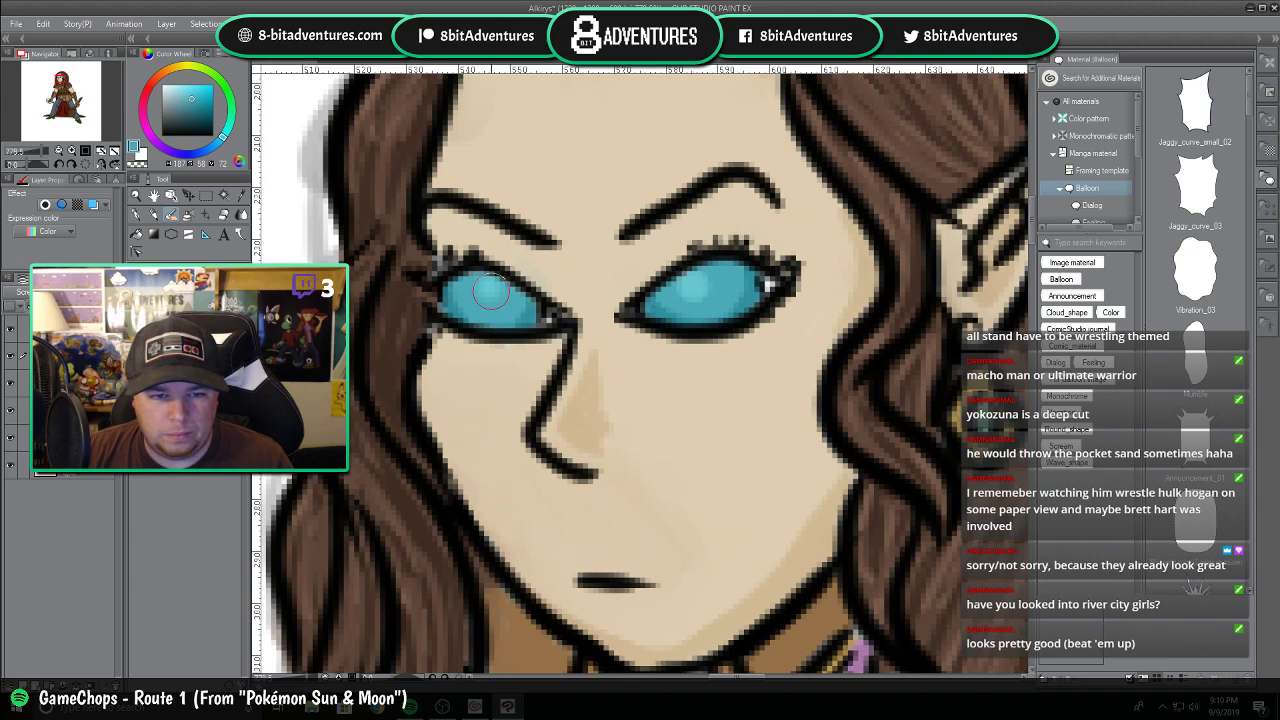
pyautogui.scroll(-5, 697, 440)
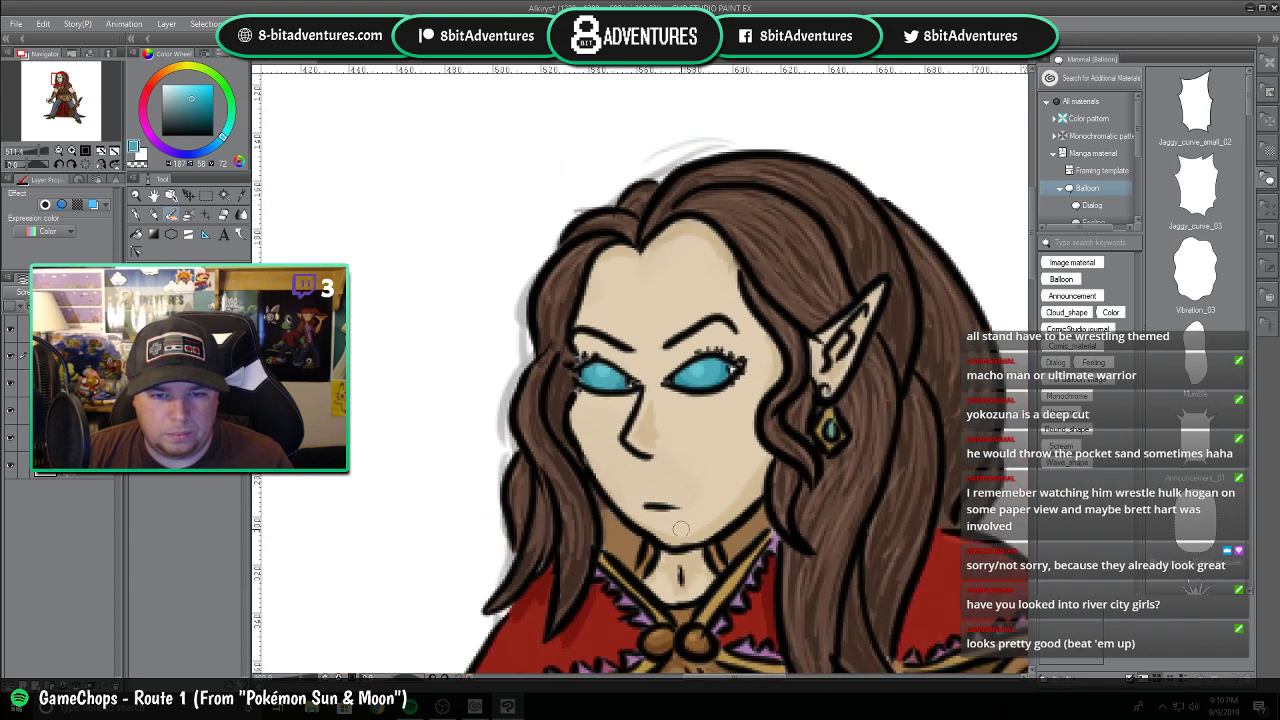
# Sample the face's skin tone and brush small highlights onto the forehead and both cheeks.
pyautogui.moveTo(1035, 298); pyautogui.dragTo(1022, 365)
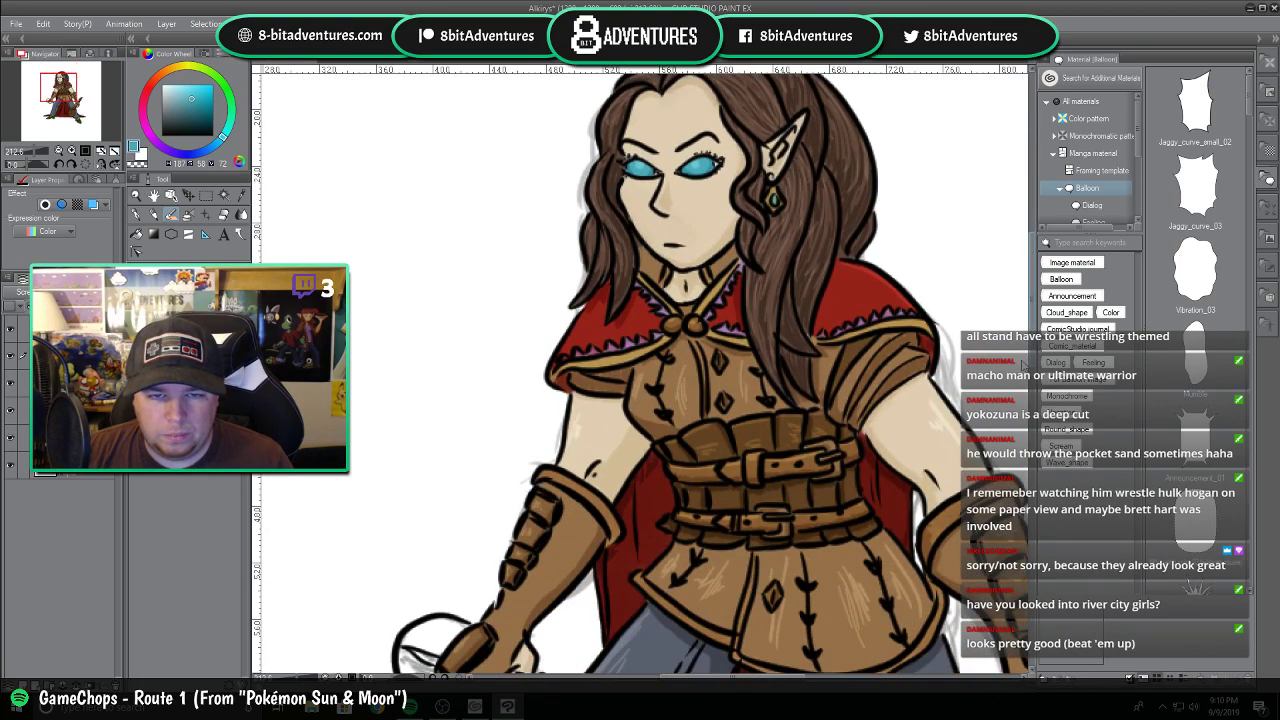
pyautogui.scroll(4, 645, 256)
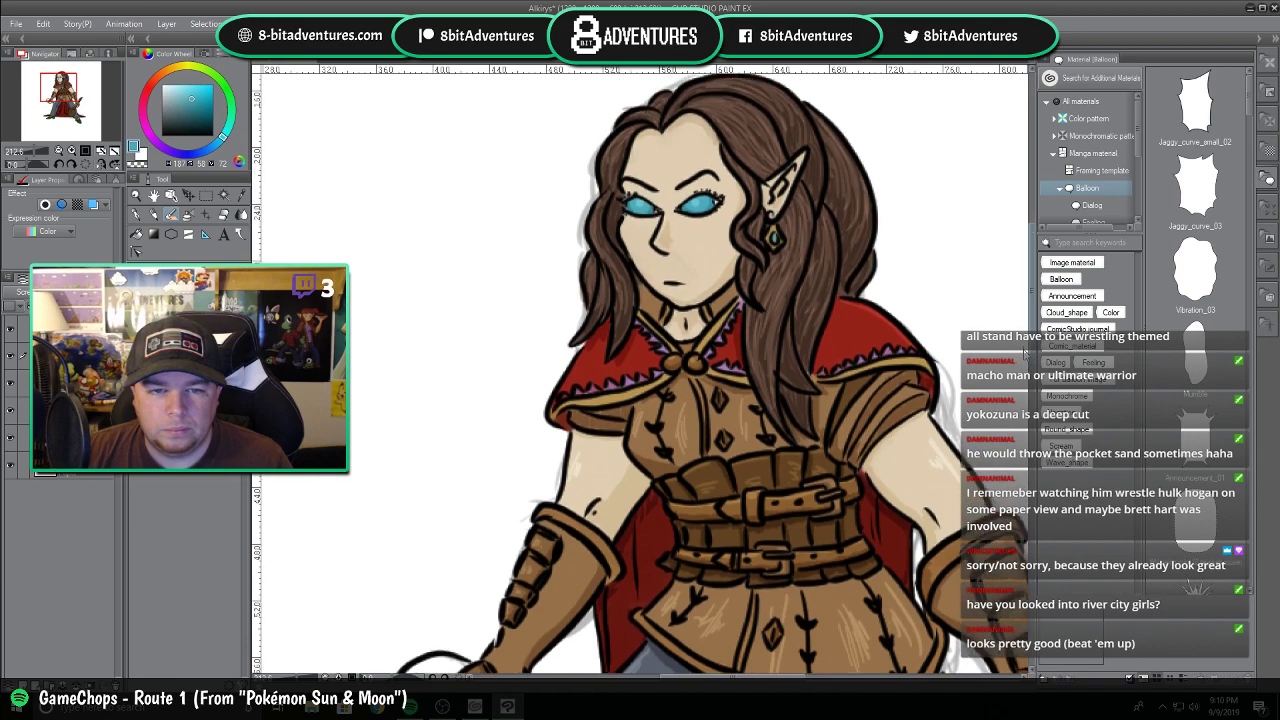
pyautogui.keyDown('alt'); pyautogui.click(676, 217); pyautogui.keyUp('alt')
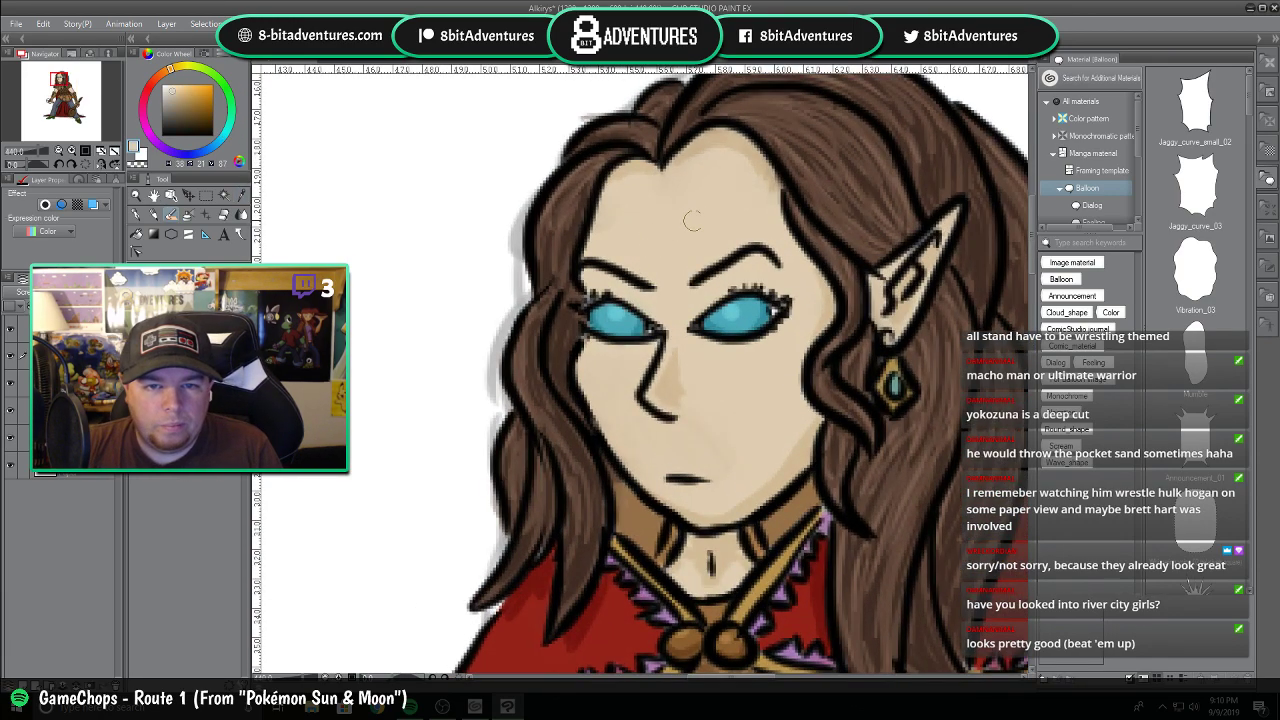
pyautogui.moveTo(702, 197); pyautogui.dragTo(642, 204)
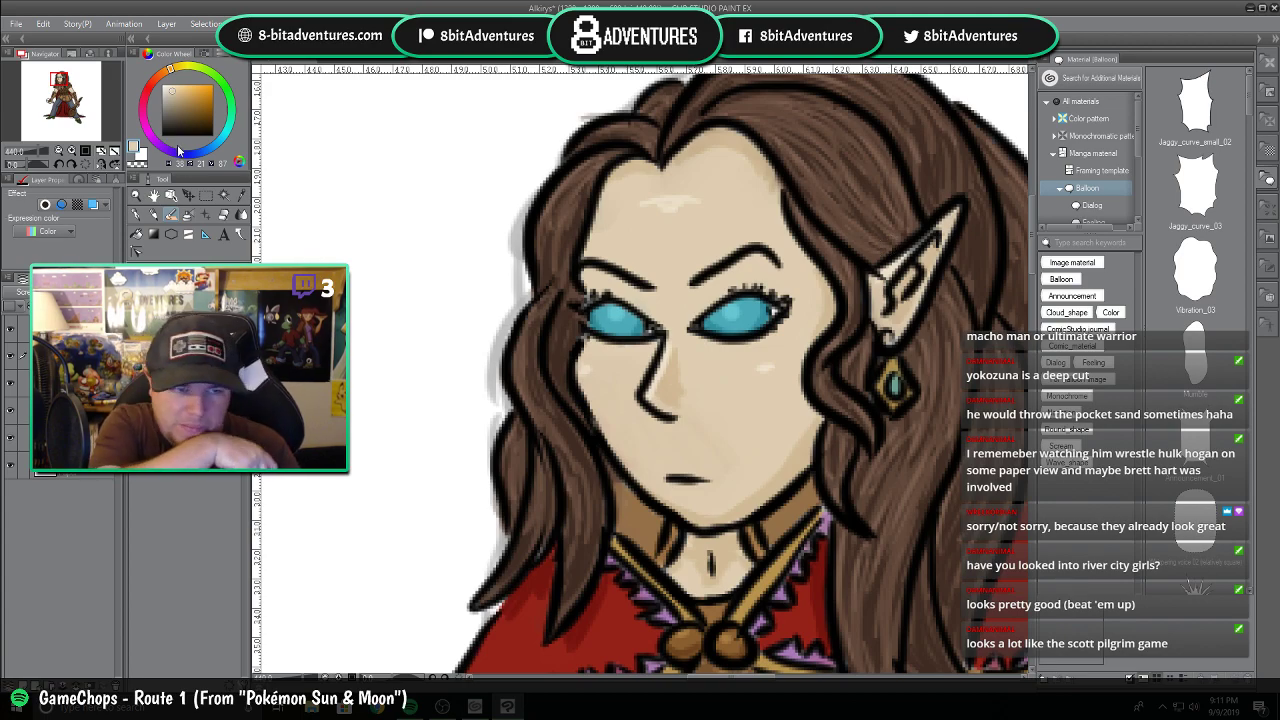
pyautogui.click(209, 114)
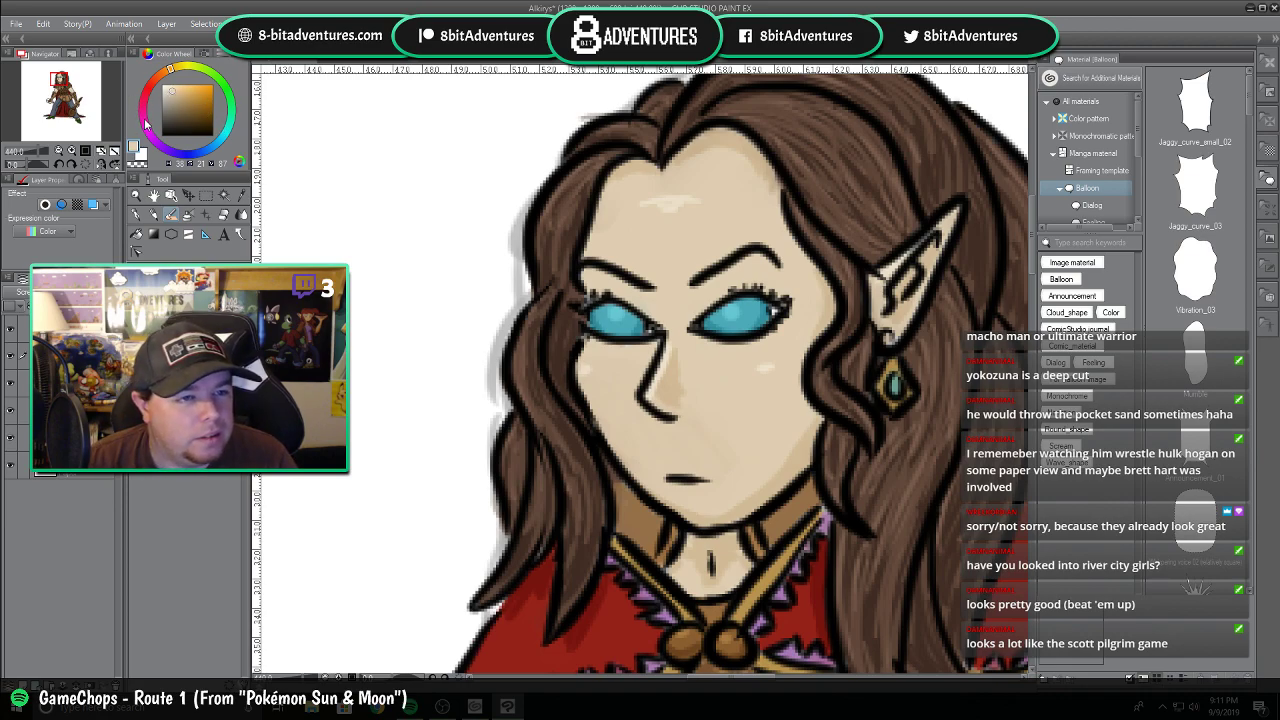
# Pick a muted pink and brush a subtle tint onto the mouth, and resample the face's skin tone.
pyautogui.click(145, 121)
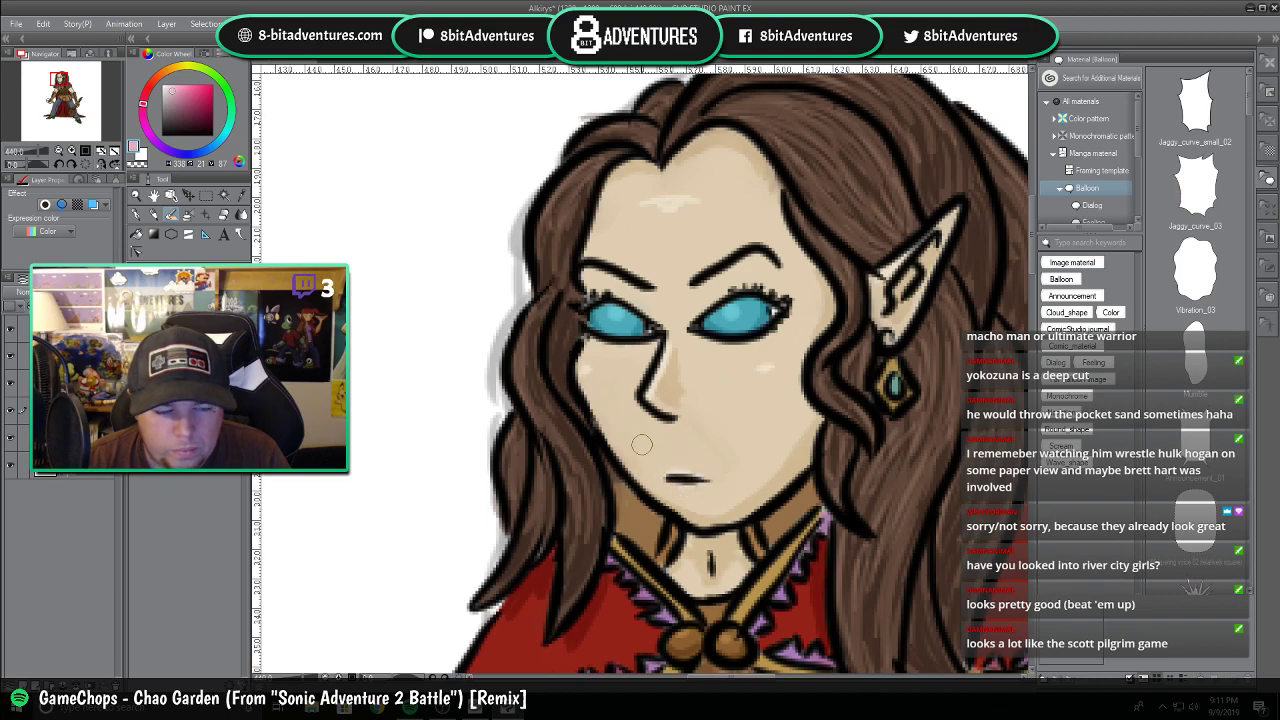
pyautogui.click(75, 356)
pyautogui.press('e')
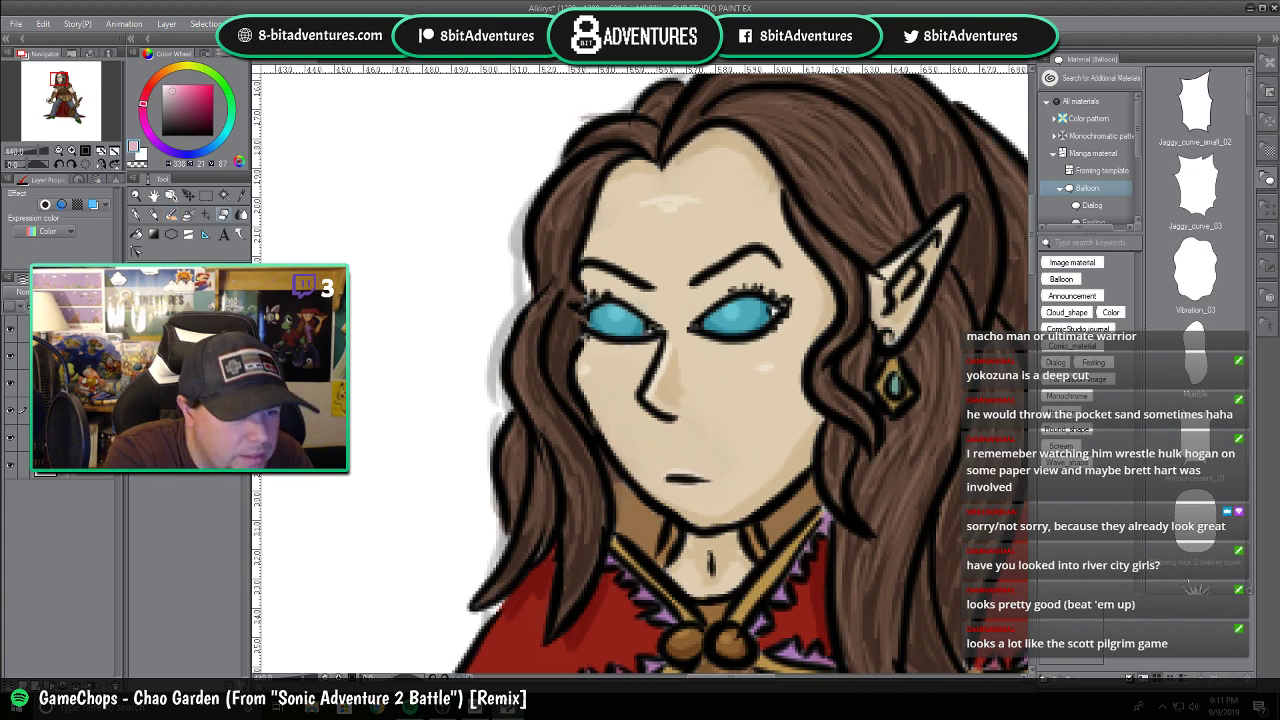
pyautogui.click(189, 96)
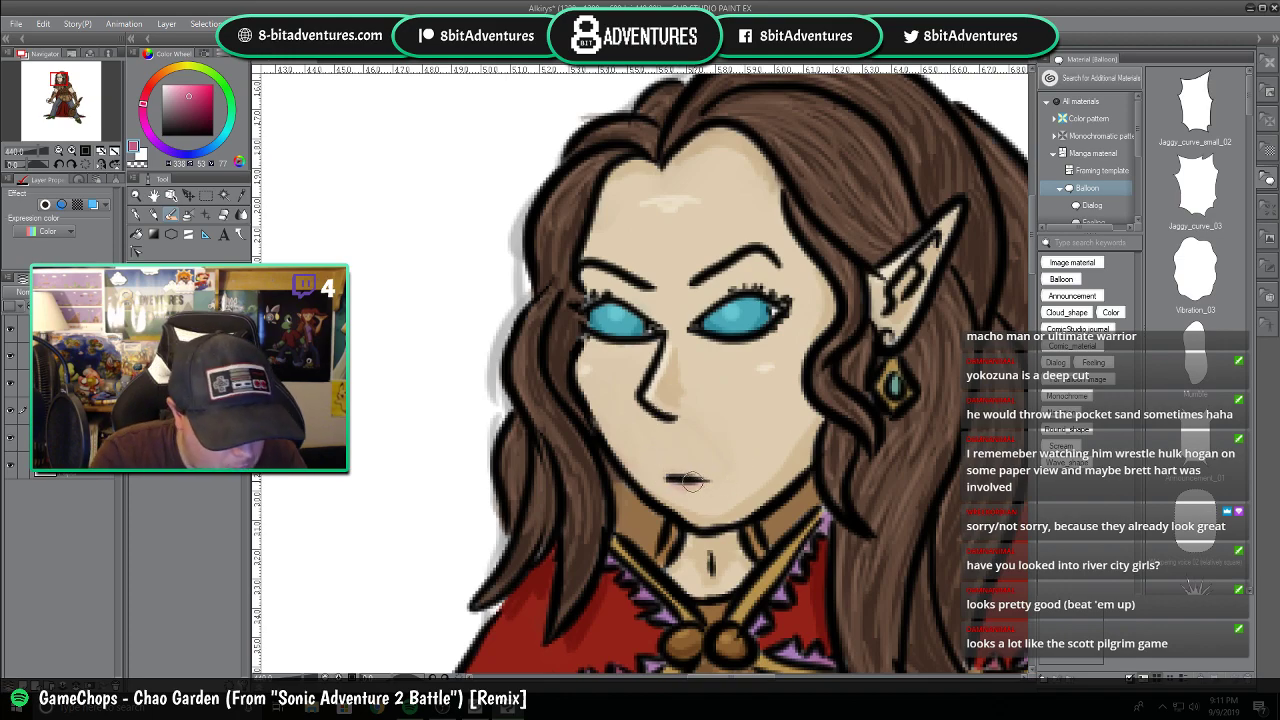
pyautogui.keyDown('alt'); pyautogui.click(633, 427); pyautogui.keyUp('alt')
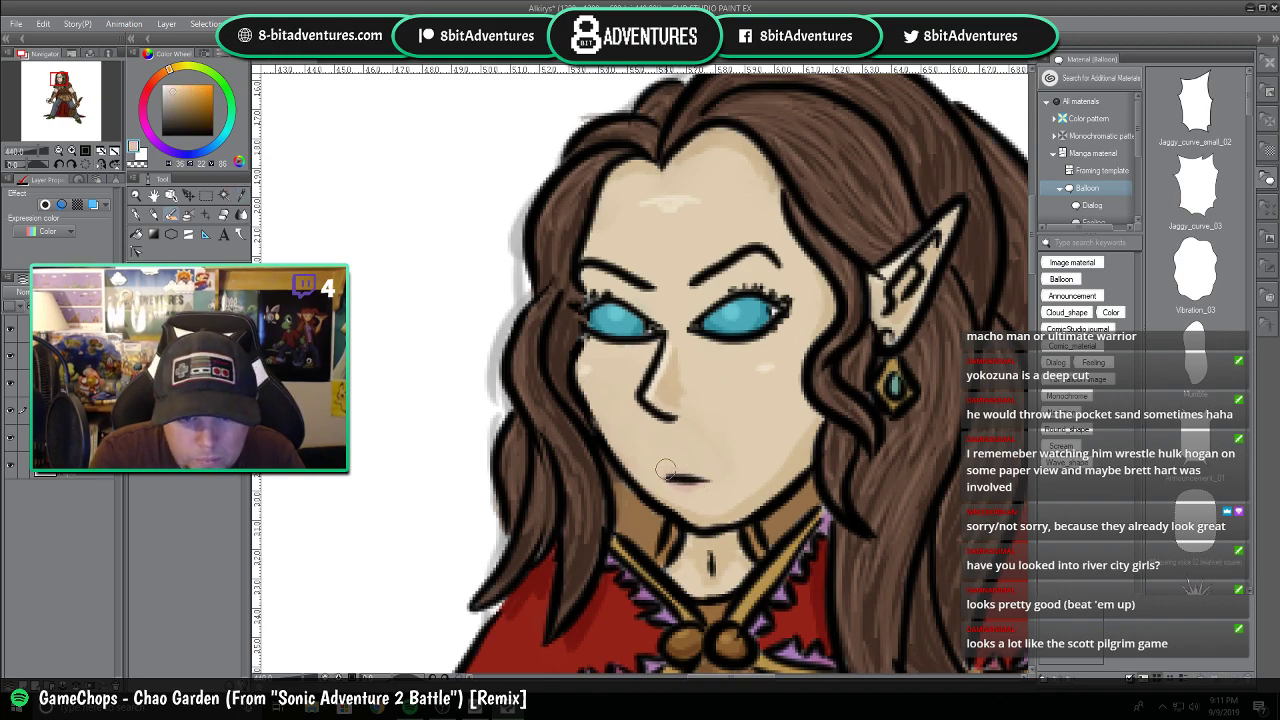
# Hide the rough sketch layer behind the character so only the inked and colored artwork shows.
pyautogui.scroll(-3, 660, 432)
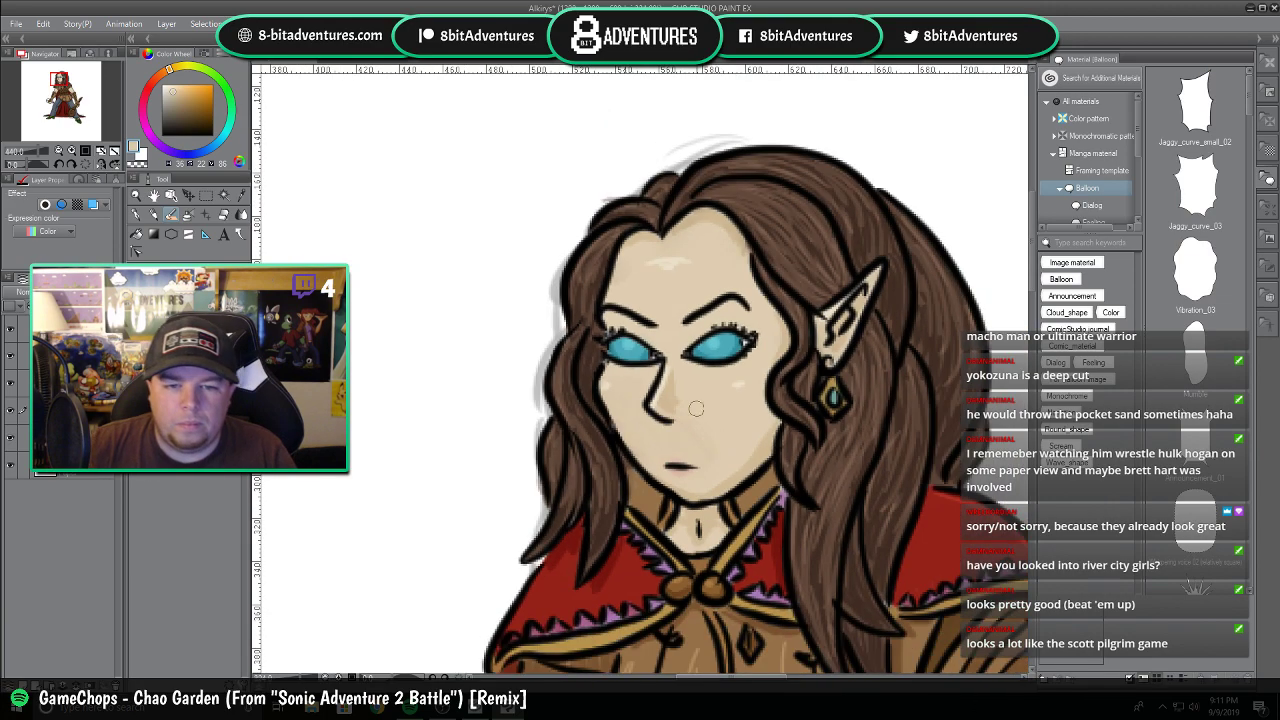
pyautogui.scroll(-5, 694, 410)
pyautogui.moveTo(1031, 249); pyautogui.dragTo(1019, 301)
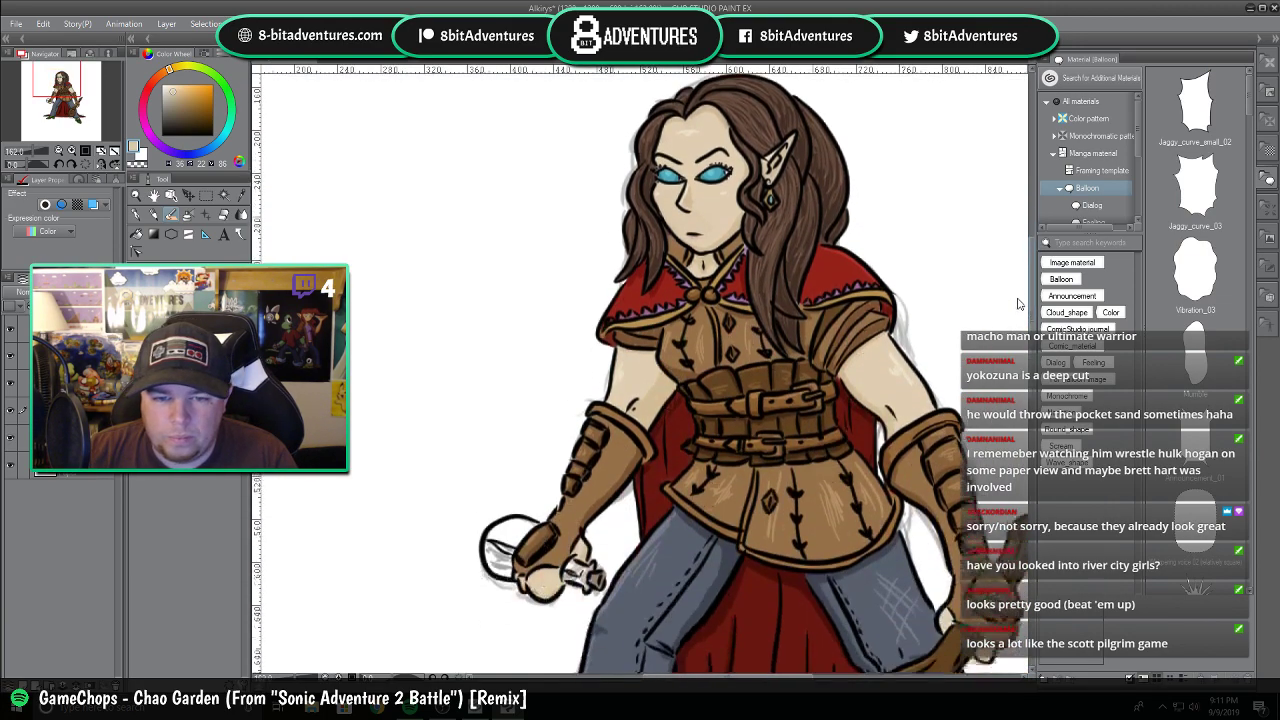
pyautogui.scroll(-4, 1019, 301)
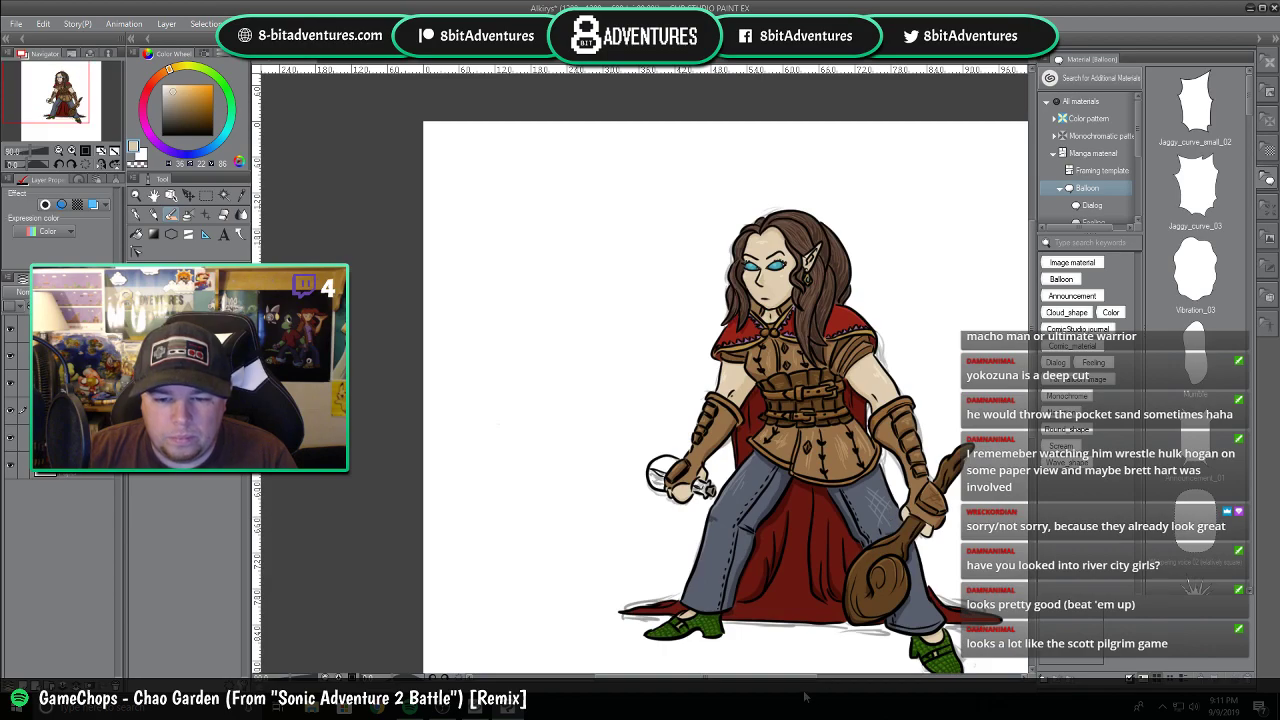
pyautogui.moveTo(775, 677); pyautogui.dragTo(813, 677)
pyautogui.moveTo(1031, 351); pyautogui.dragTo(1031, 367)
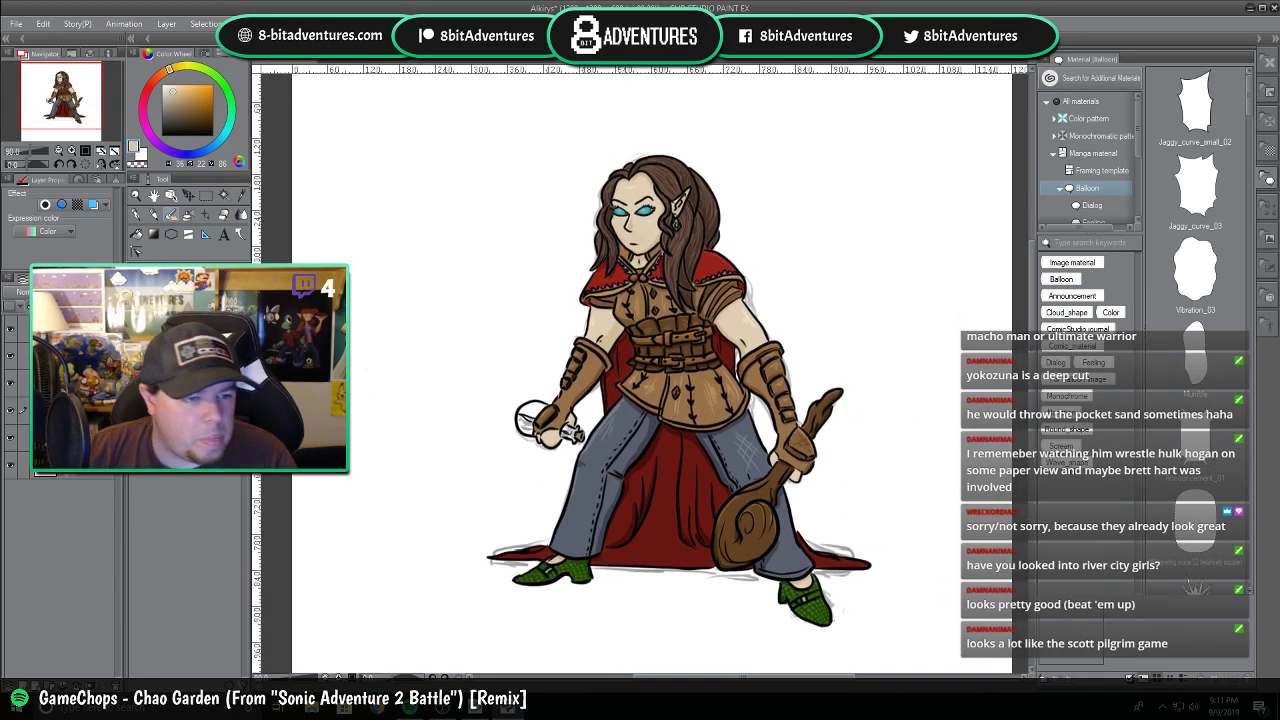
pyautogui.click(11, 441)
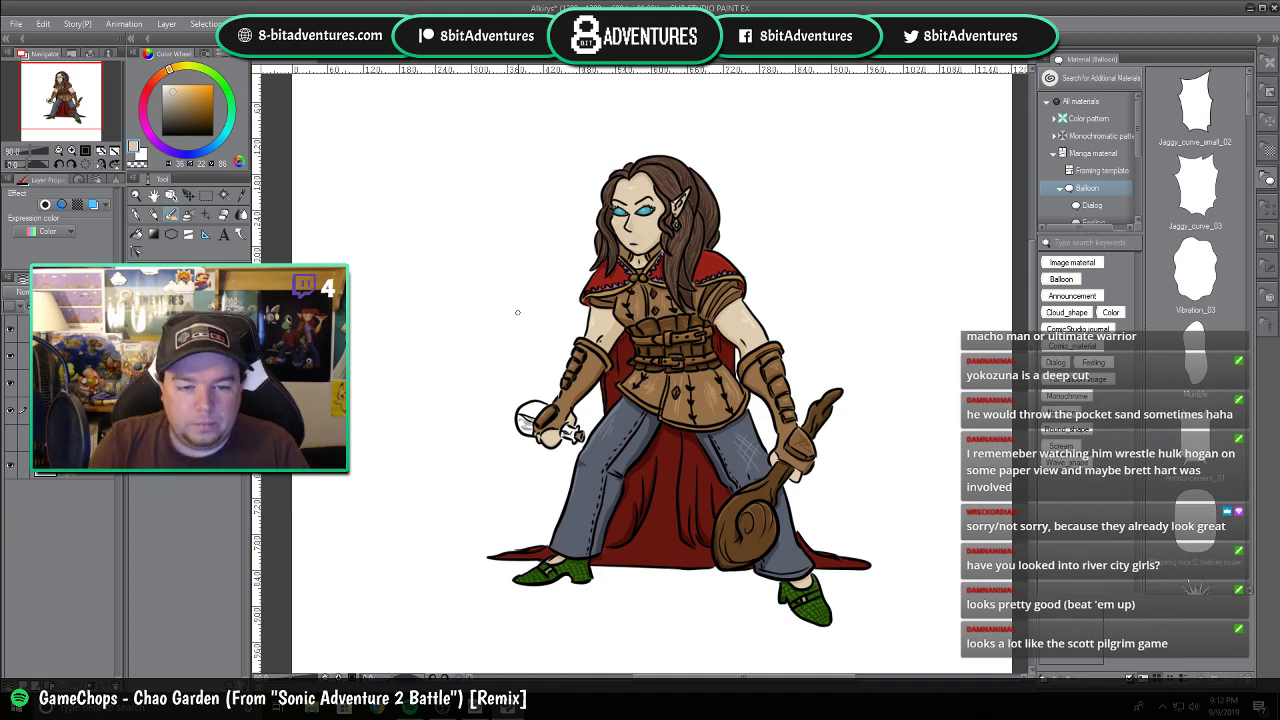
# Pick a neutral grey and brush shading strokes onto the bulb and neck of the flask in the character's hand.
pyautogui.scroll(5, 499, 439)
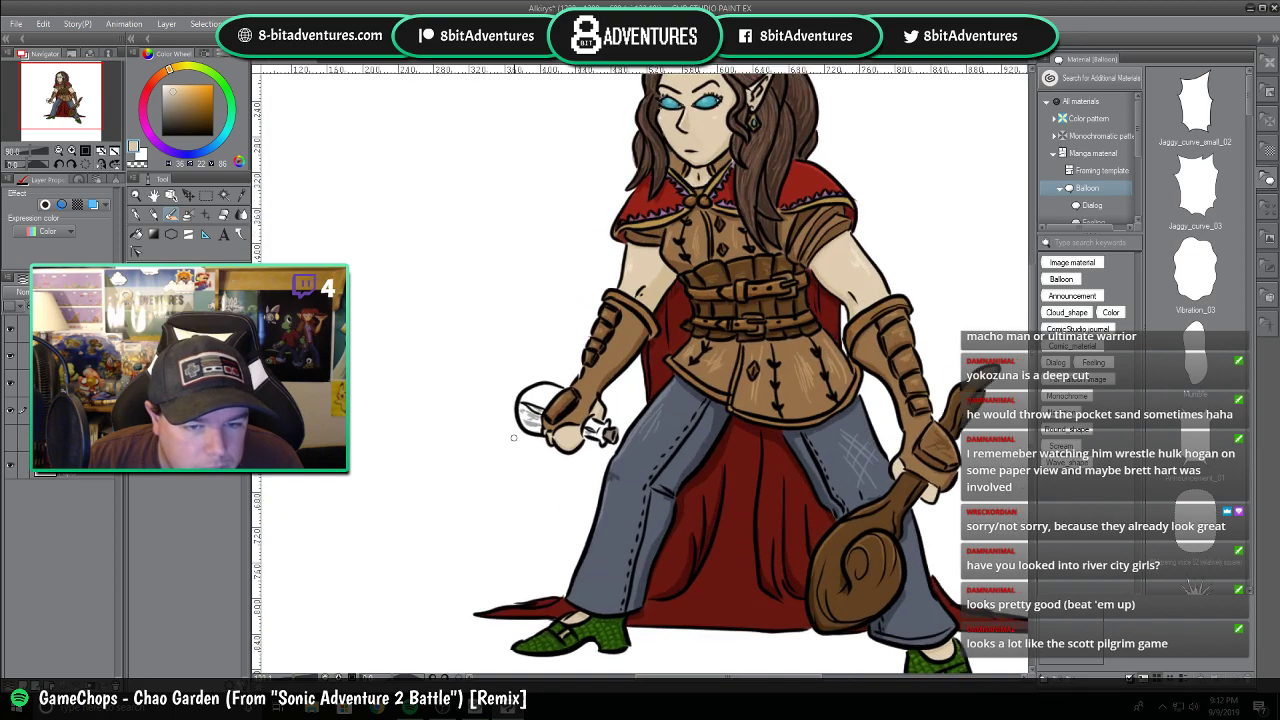
pyautogui.scroll(-5, 513, 437)
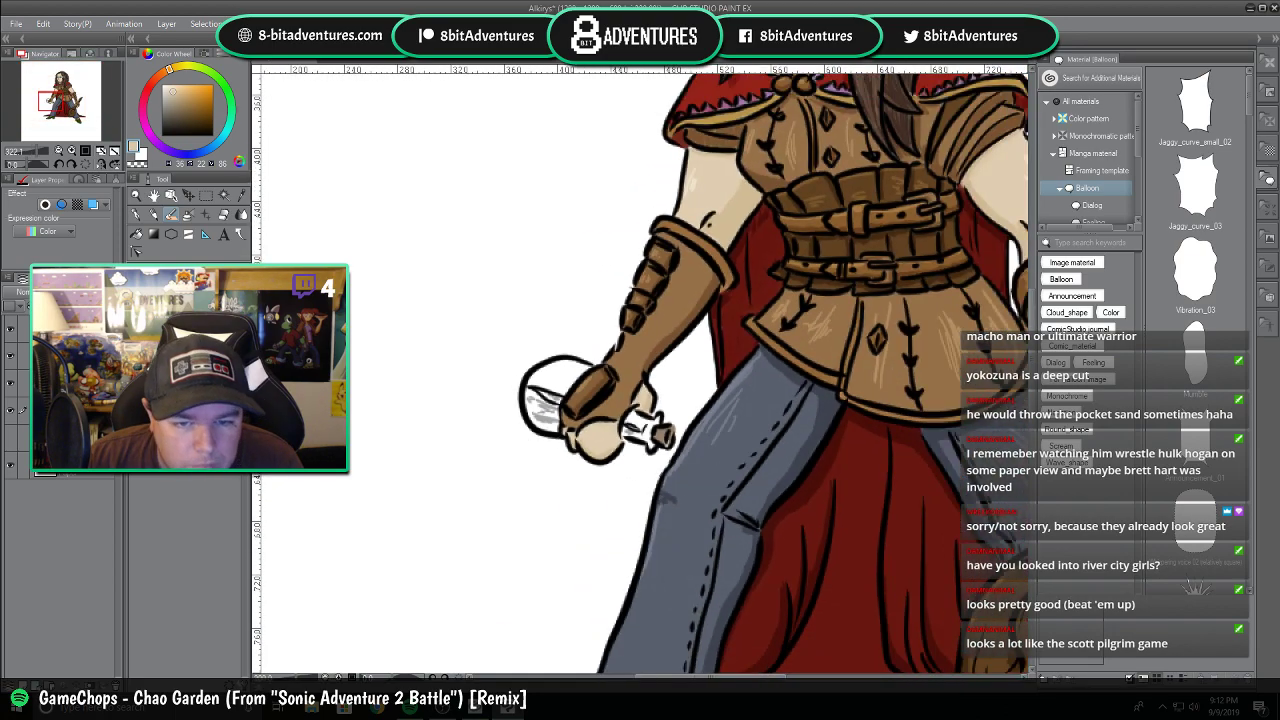
pyautogui.moveTo(677, 684); pyautogui.dragTo(715, 677)
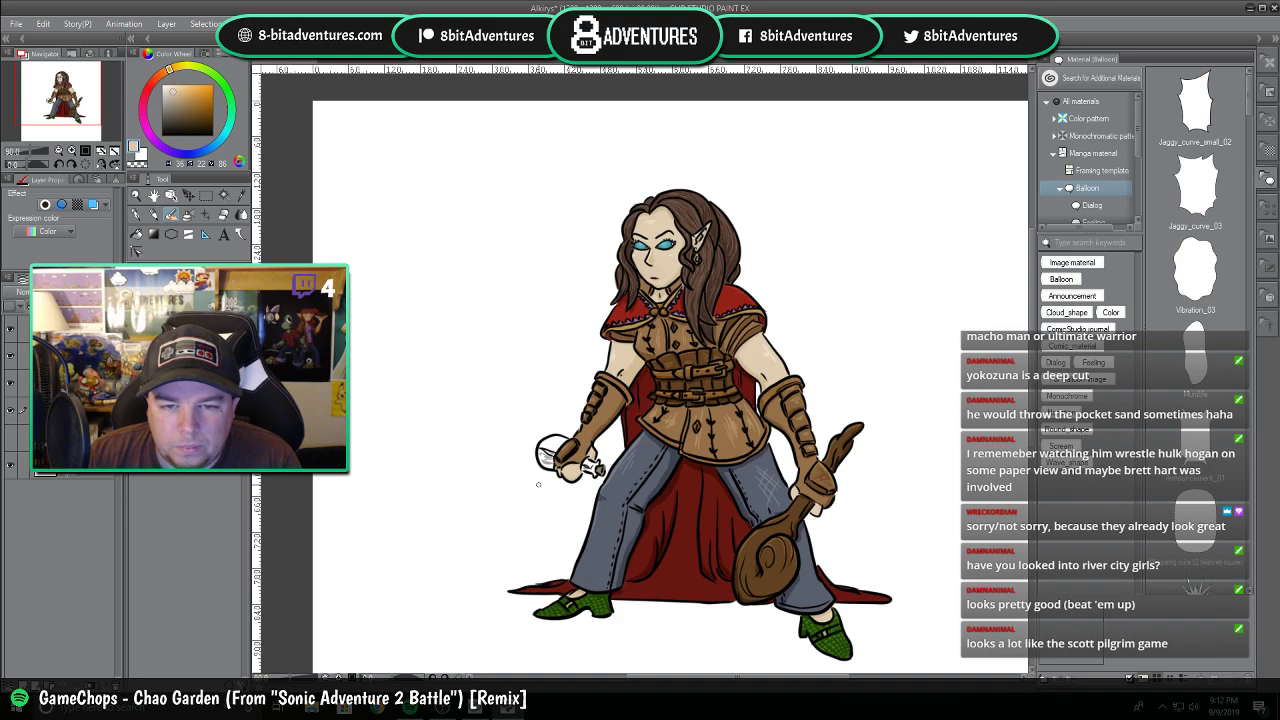
pyautogui.scroll(5, 538, 484)
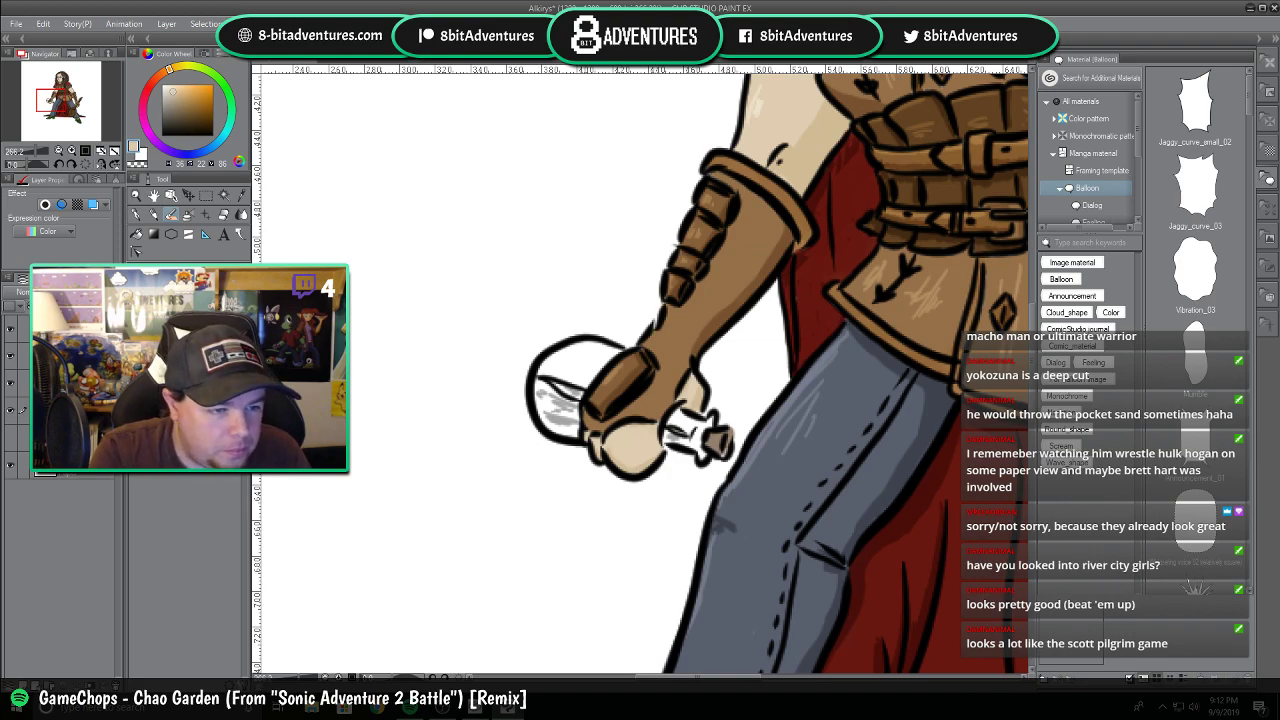
pyautogui.moveTo(172, 94); pyautogui.dragTo(164, 89)
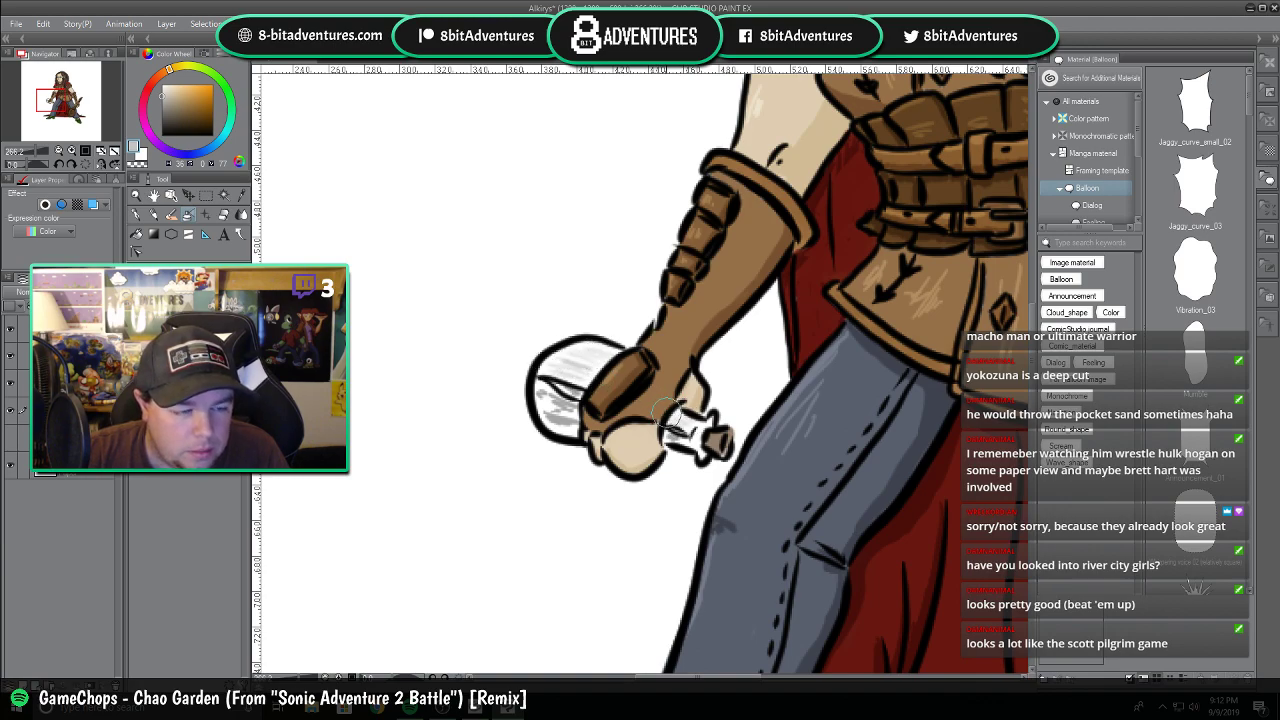
pyautogui.press('b')
pyautogui.press('b')
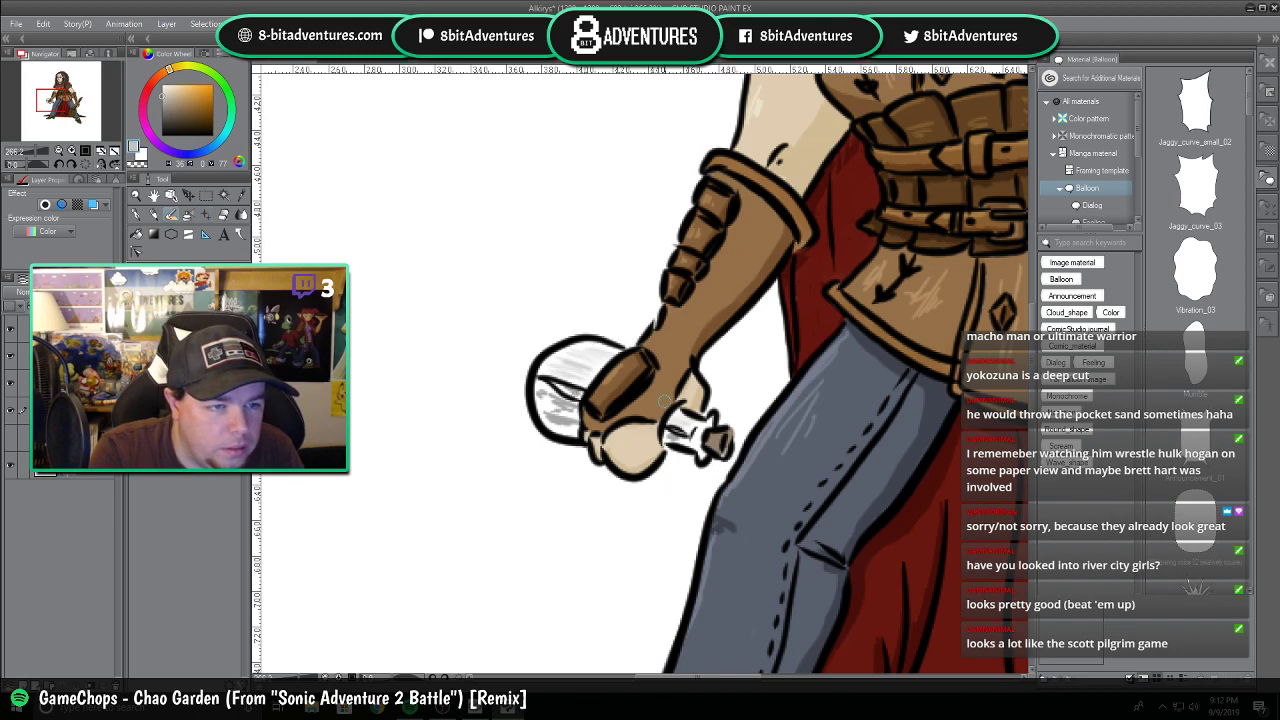
pyautogui.moveTo(607, 347)
pyautogui.mouseDown()
pyautogui.moveTo(580, 352)
pyautogui.moveTo(562, 376)
pyautogui.mouseUp()
pyautogui.moveTo(683, 420); pyautogui.dragTo(678, 428)
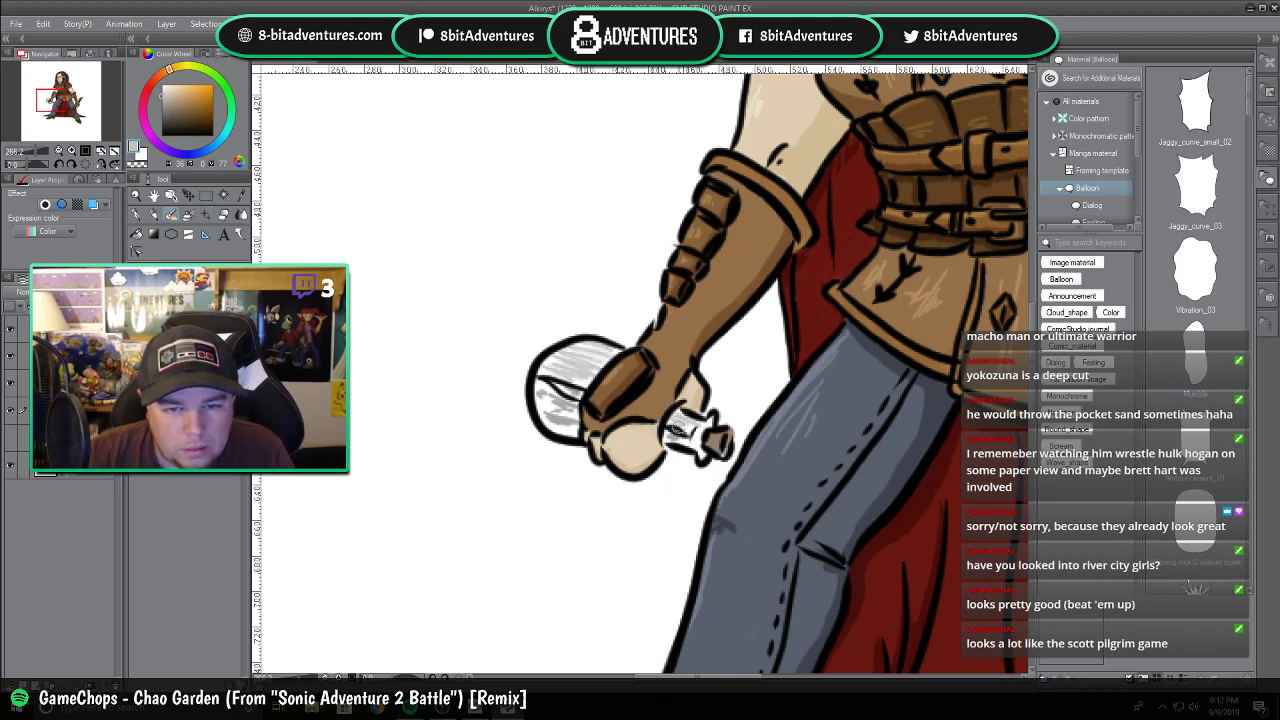
pyautogui.moveTo(612, 358); pyautogui.dragTo(581, 342)
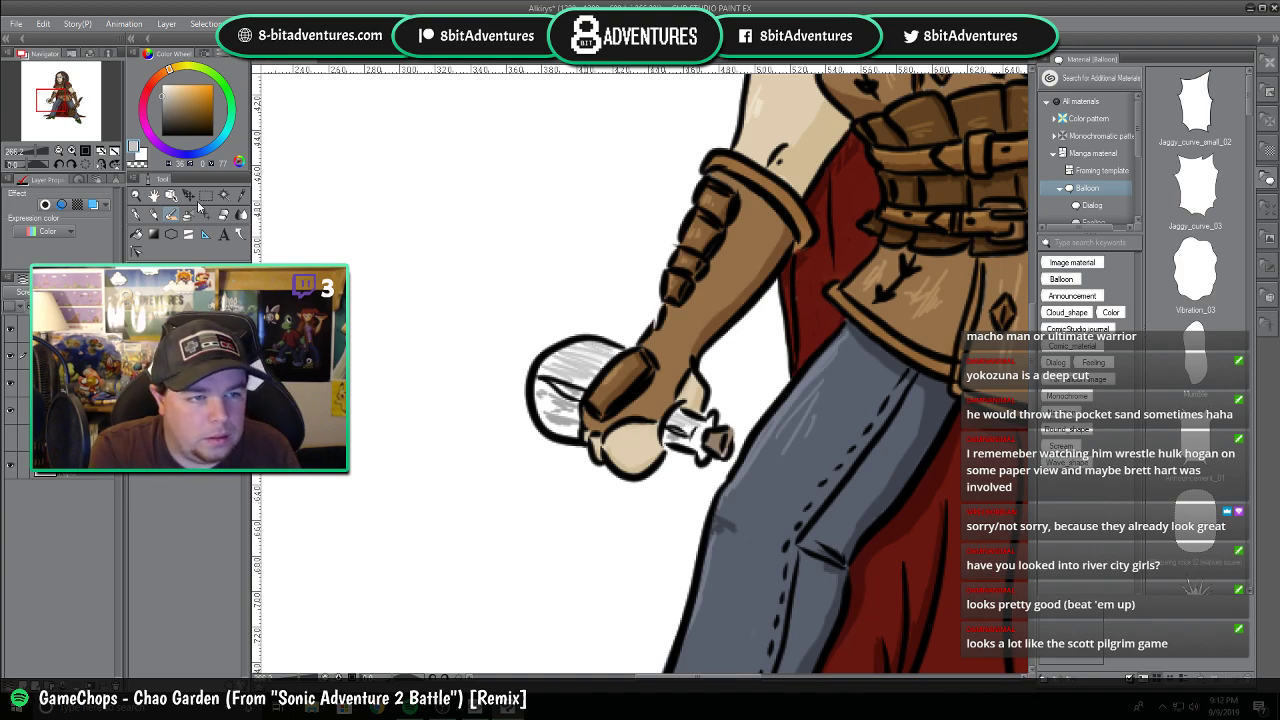
# Pick a lighter grey and brush lightening strokes over the flask's upper bulb and neck.
pyautogui.click(163, 88)
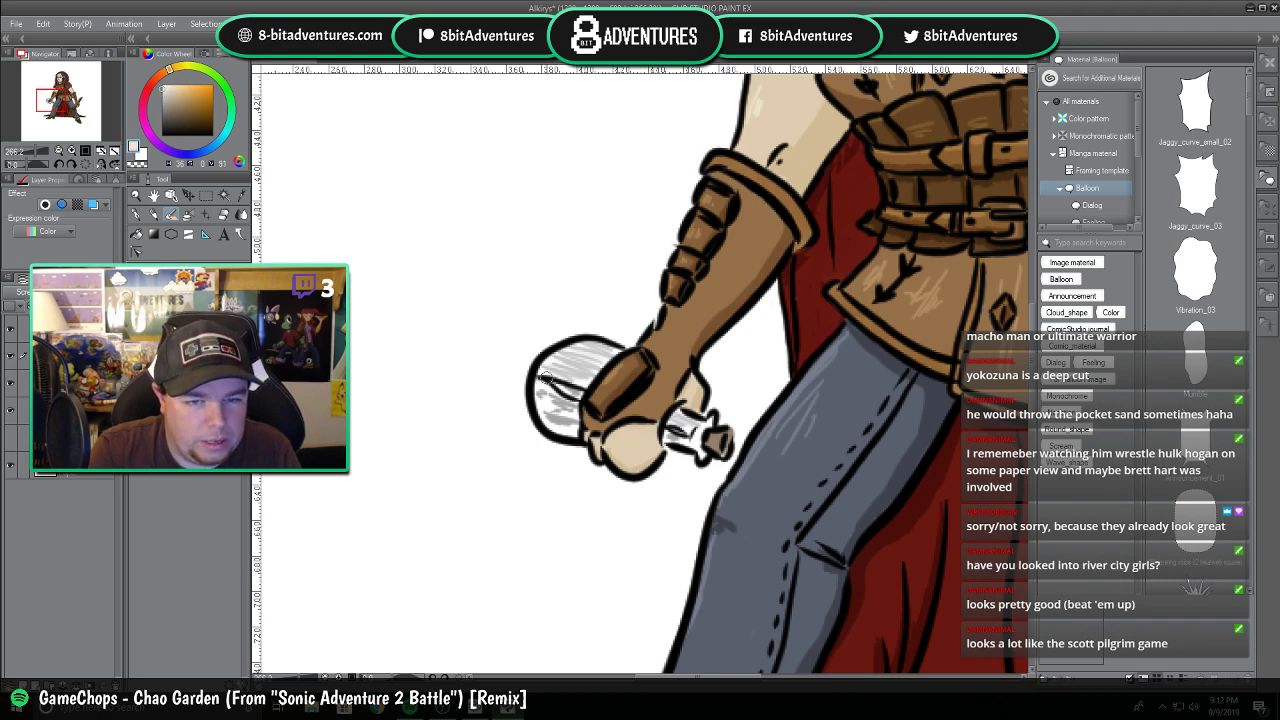
pyautogui.moveTo(606, 352)
pyautogui.mouseDown()
pyautogui.moveTo(573, 369)
pyautogui.moveTo(593, 358)
pyautogui.moveTo(565, 351)
pyautogui.moveTo(553, 363)
pyautogui.moveTo(580, 372)
pyautogui.moveTo(589, 357)
pyautogui.moveTo(559, 371)
pyautogui.moveTo(560, 415)
pyautogui.moveTo(561, 368)
pyautogui.mouseUp()
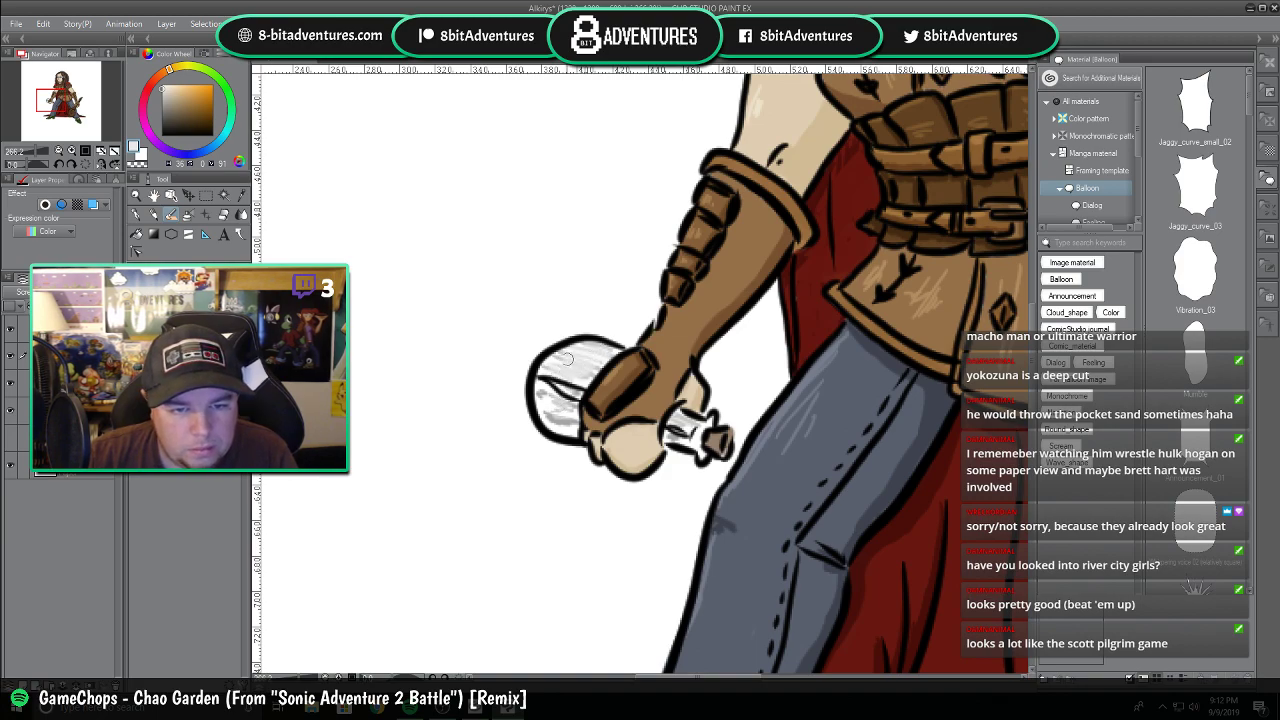
pyautogui.moveTo(570, 364)
pyautogui.mouseDown()
pyautogui.moveTo(588, 352)
pyautogui.moveTo(577, 363)
pyautogui.mouseUp()
pyautogui.moveTo(677, 430)
pyautogui.mouseDown()
pyautogui.moveTo(683, 421)
pyautogui.moveTo(678, 432)
pyautogui.mouseUp()
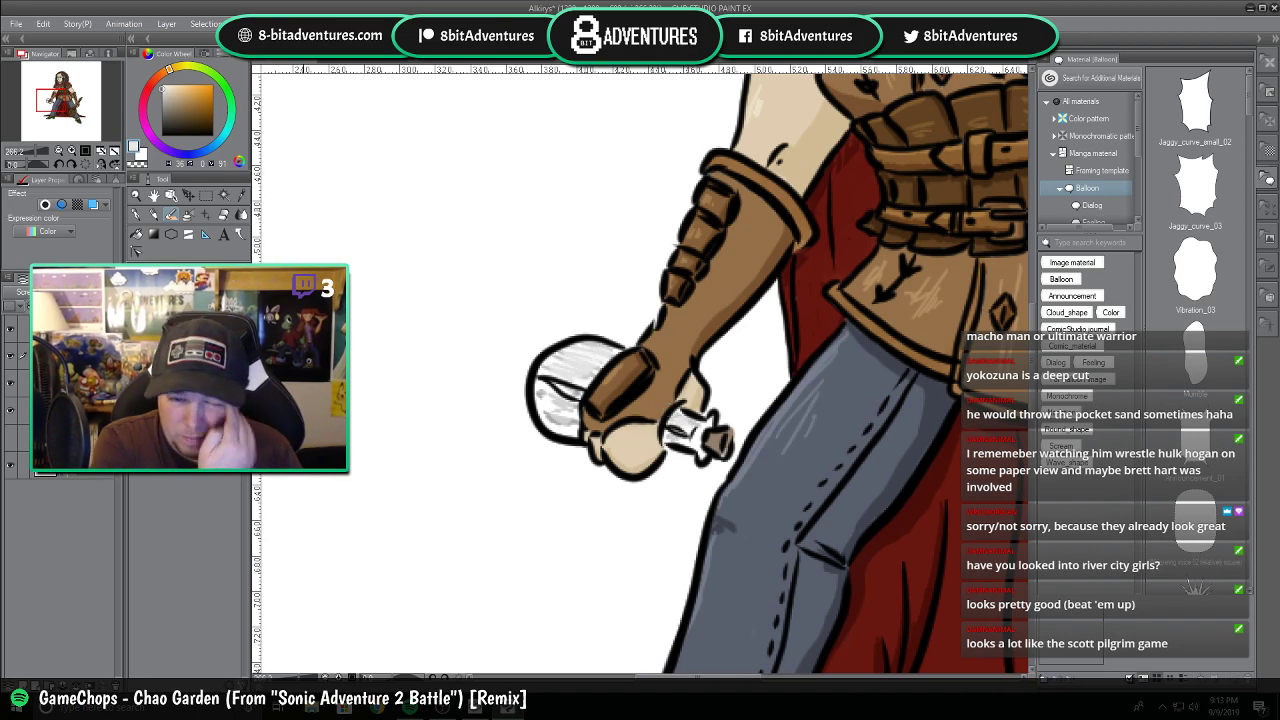
# Blend the hair's shading and highlight streaks into softer, smoother tones across the whole head of hair.
pyautogui.scroll(-4, 493, 318)
pyautogui.scroll(-4, 622, 422)
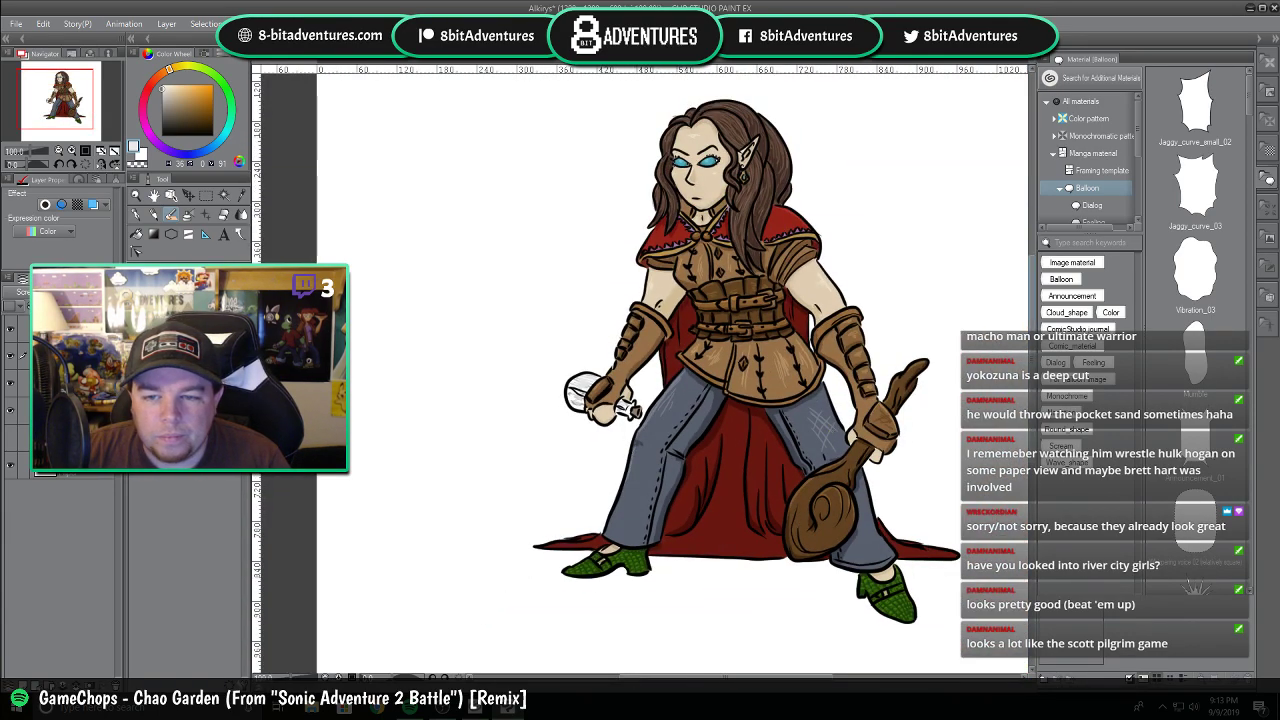
pyautogui.scroll(3, 747, 393)
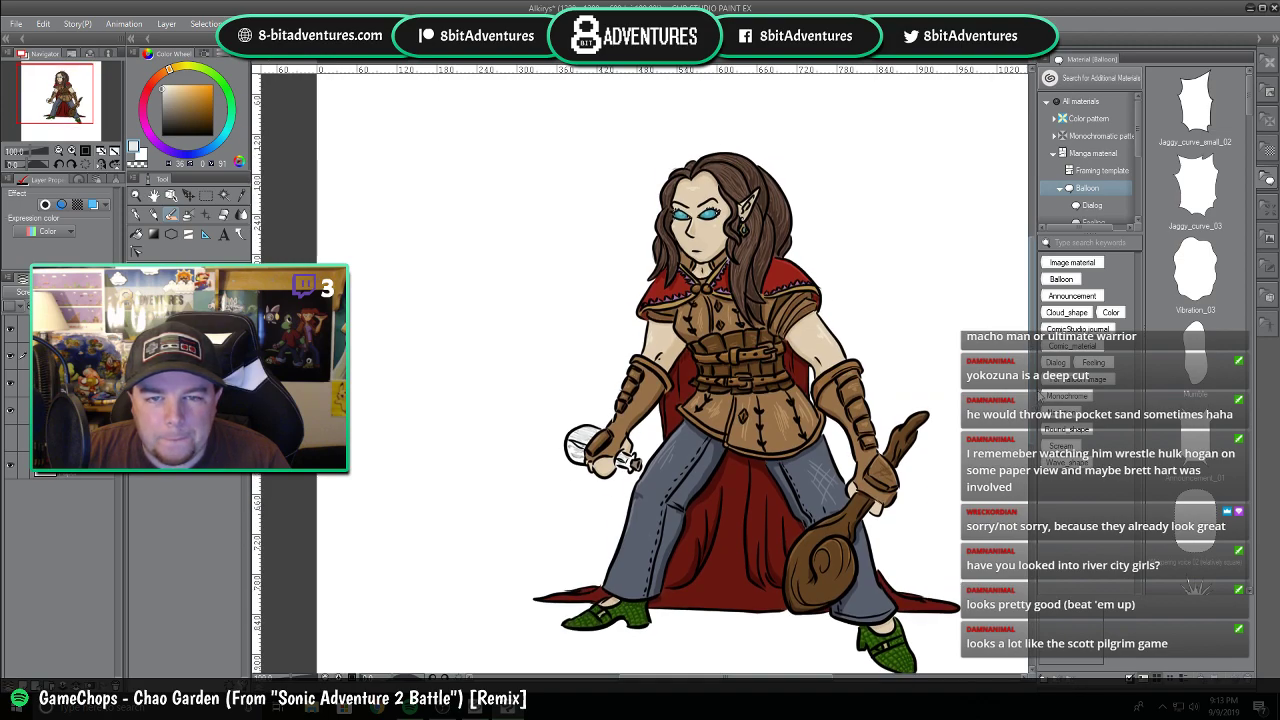
pyautogui.scroll(3, 640, 370)
pyautogui.scroll(4, 640, 328)
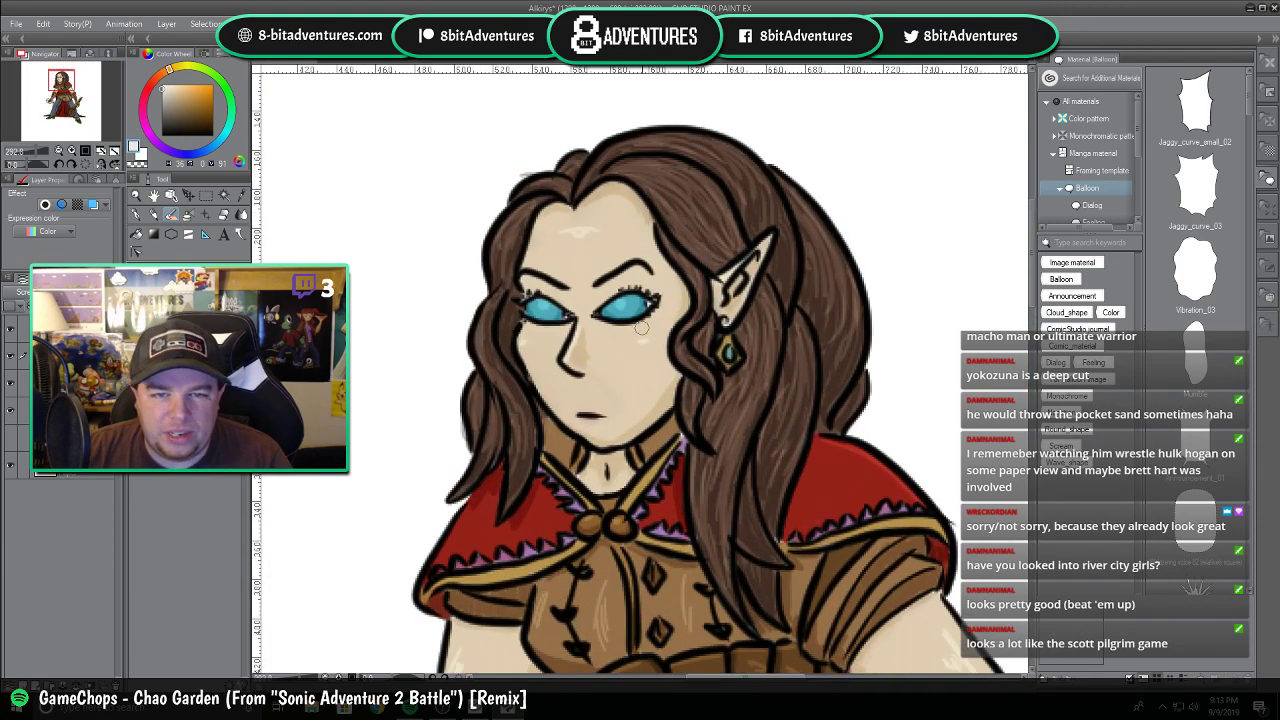
pyautogui.scroll(-1, 640, 328)
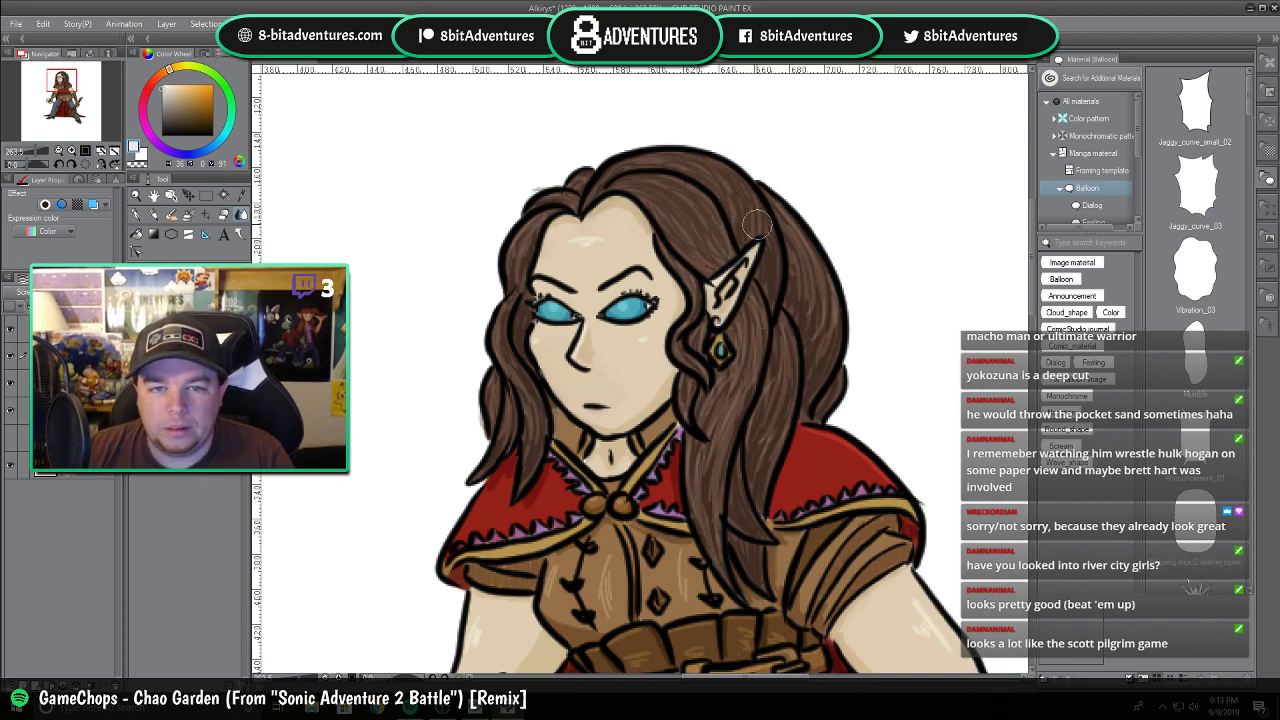
pyautogui.click(72, 383)
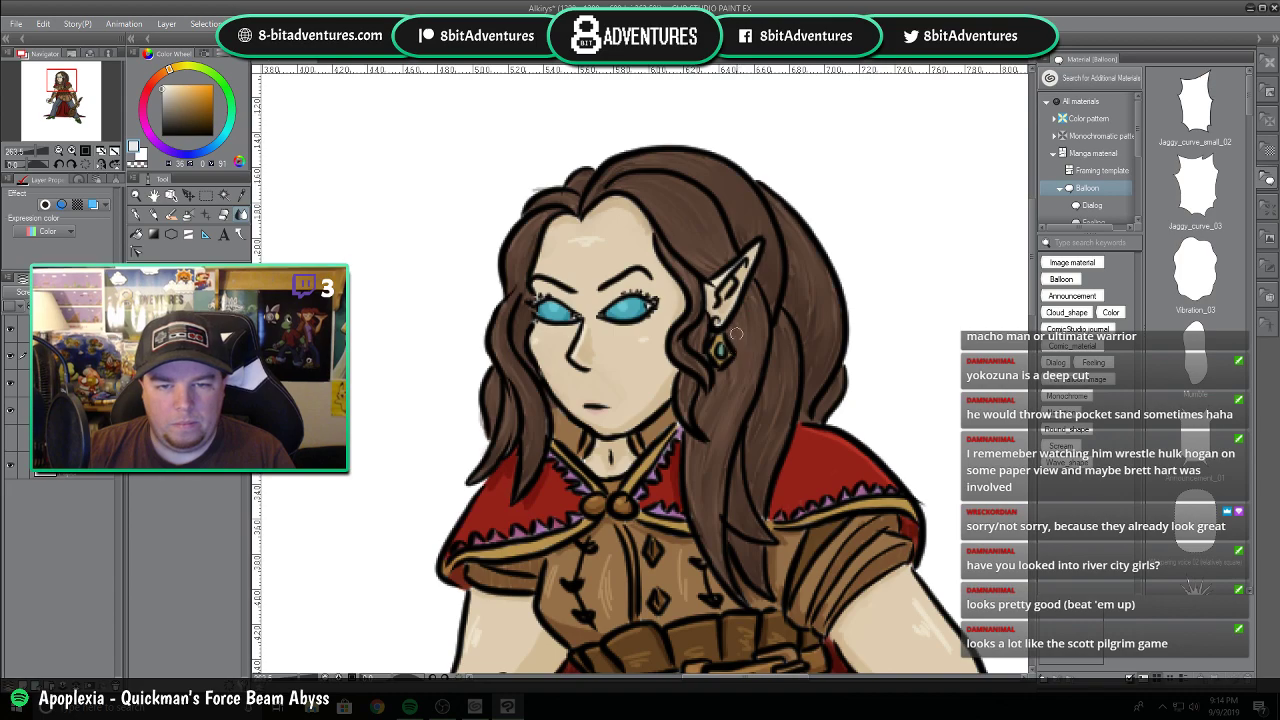
# Sample the cape's dark red and brush soft shading along the central folds of the cape between the legs.
pyautogui.scroll(-5, 751, 533)
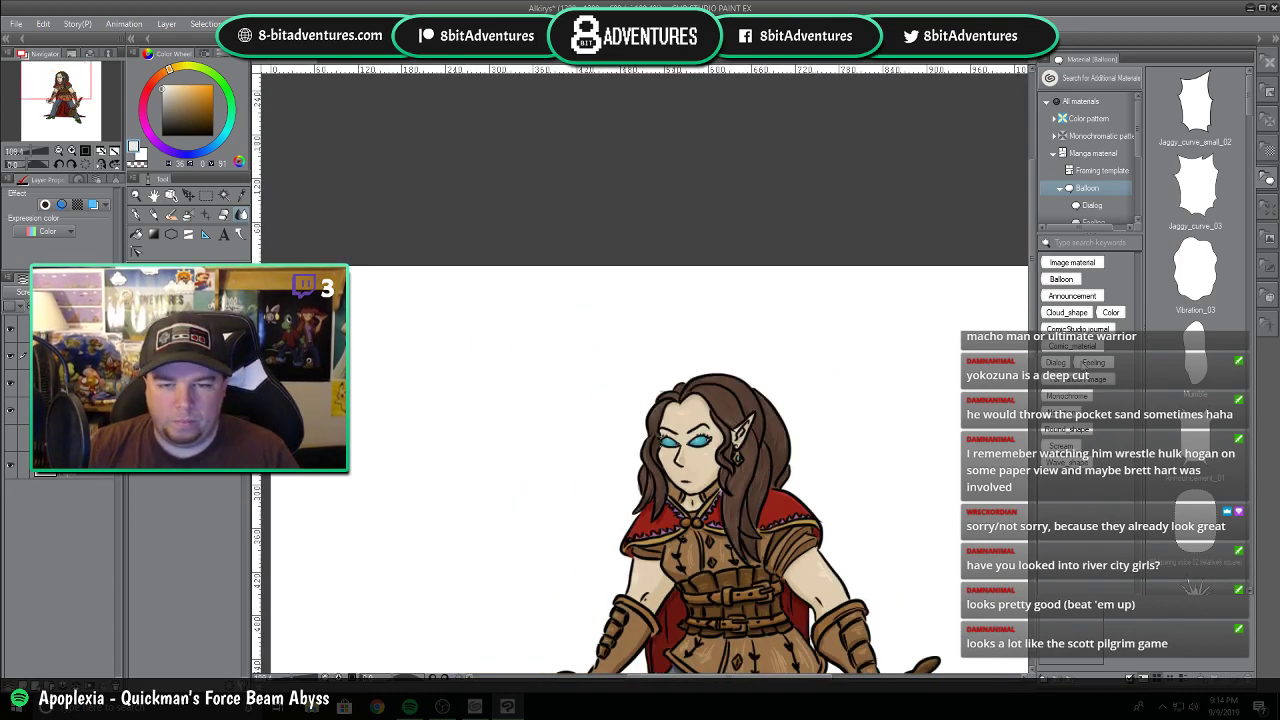
pyautogui.moveTo(1033, 233); pyautogui.dragTo(1042, 324)
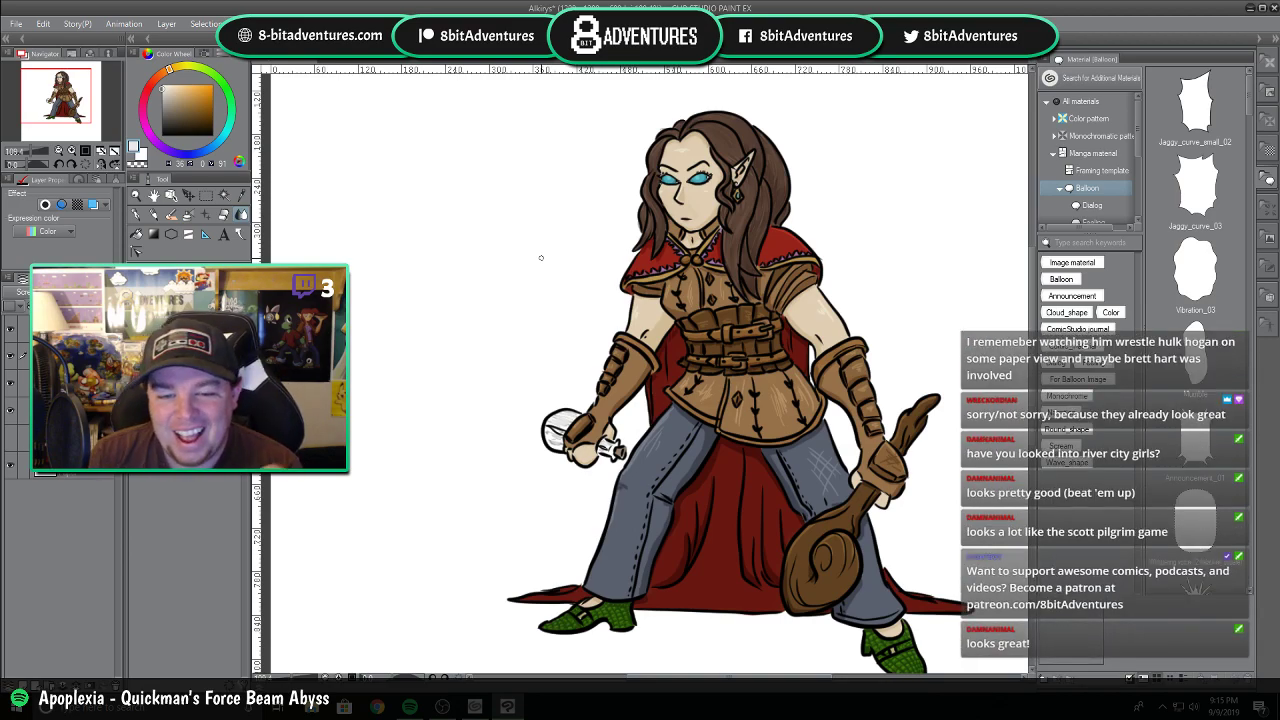
pyautogui.press('i')
pyautogui.click(727, 555)
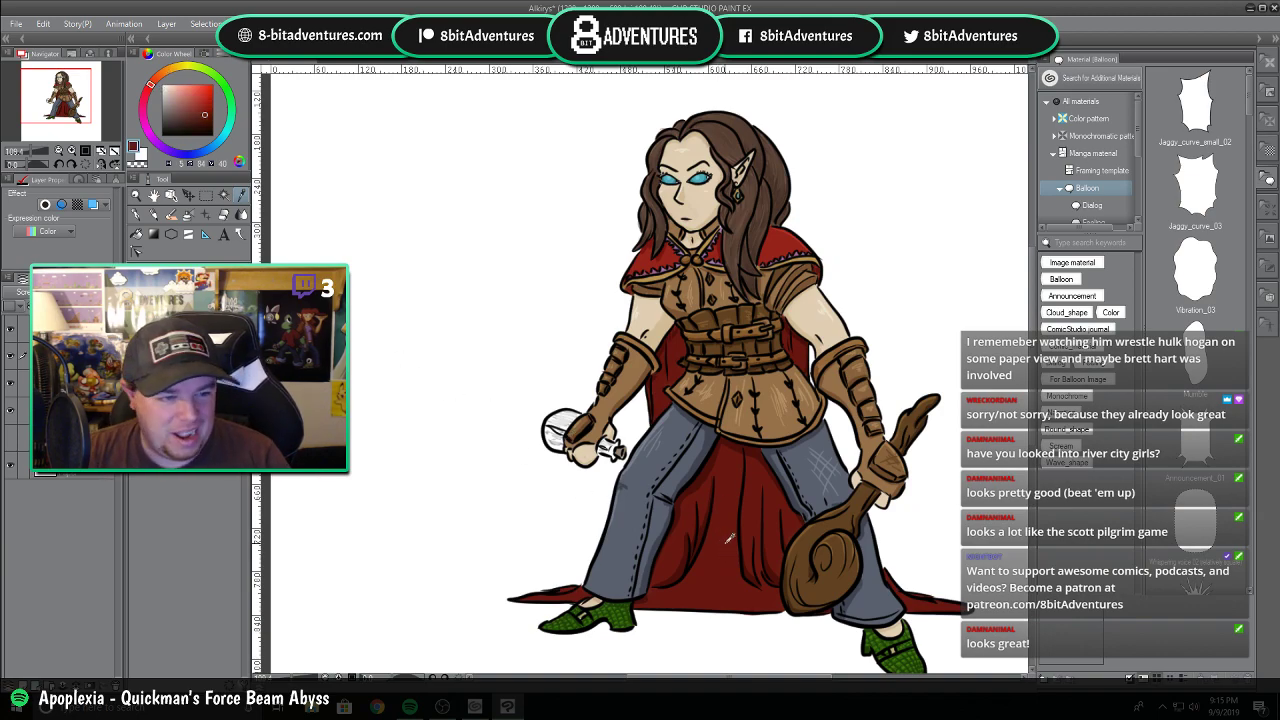
pyautogui.press('b')
pyautogui.scroll(5, 735, 590)
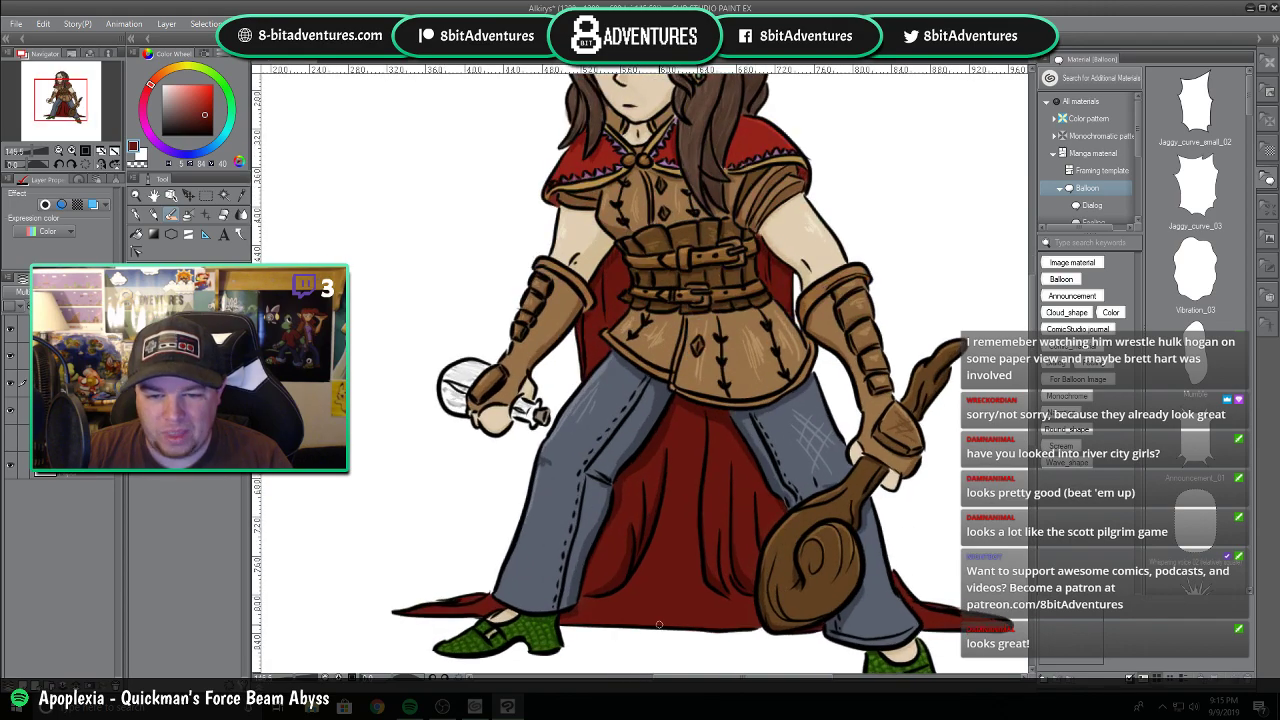
pyautogui.moveTo(738, 679); pyautogui.dragTo(747, 679)
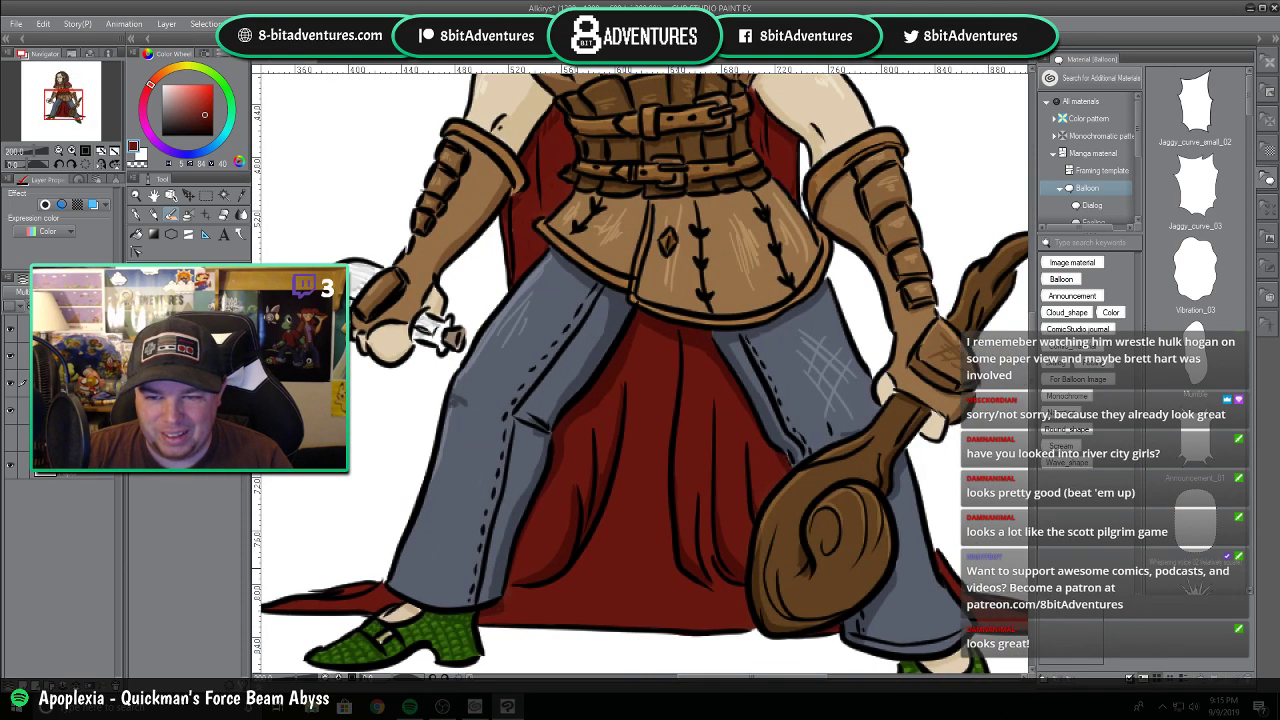
pyautogui.moveTo(1034, 368); pyautogui.dragTo(1028, 409)
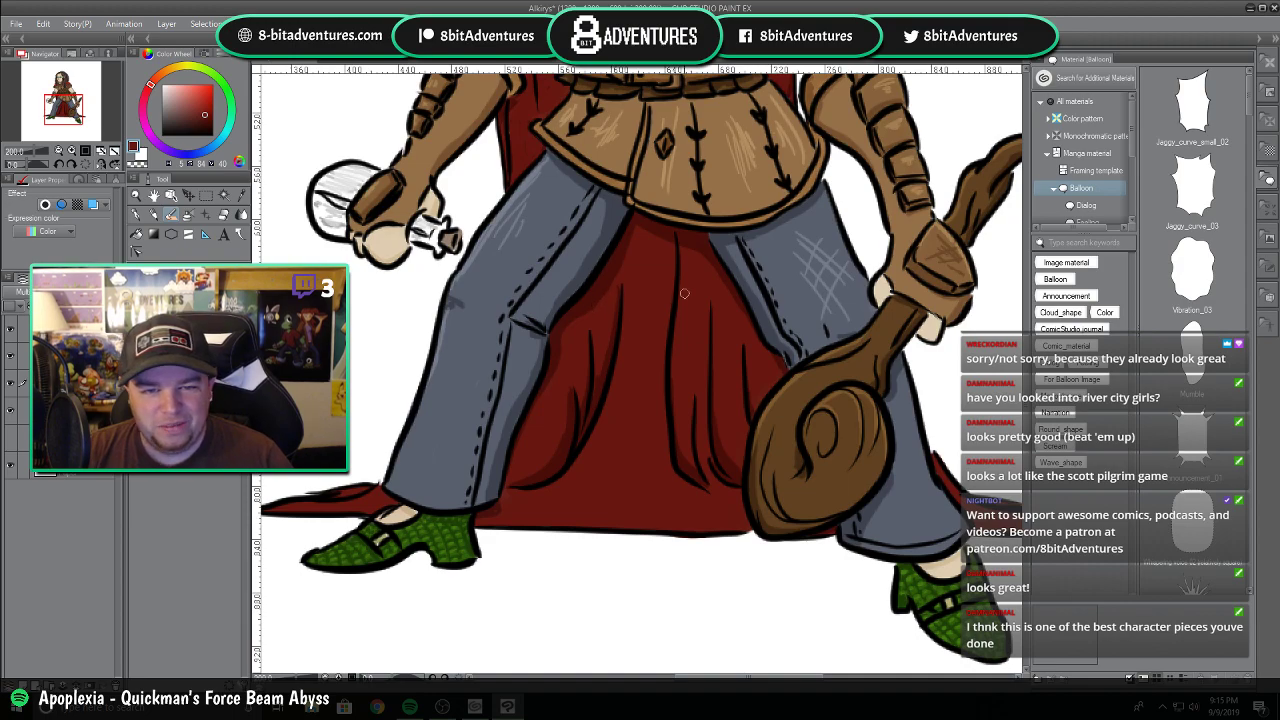
pyautogui.moveTo(688, 259); pyautogui.dragTo(683, 387)
pyautogui.moveTo(685, 300); pyautogui.dragTo(677, 407)
pyautogui.moveTo(687, 334); pyautogui.dragTo(683, 408)
pyautogui.moveTo(694, 338); pyautogui.dragTo(691, 381)
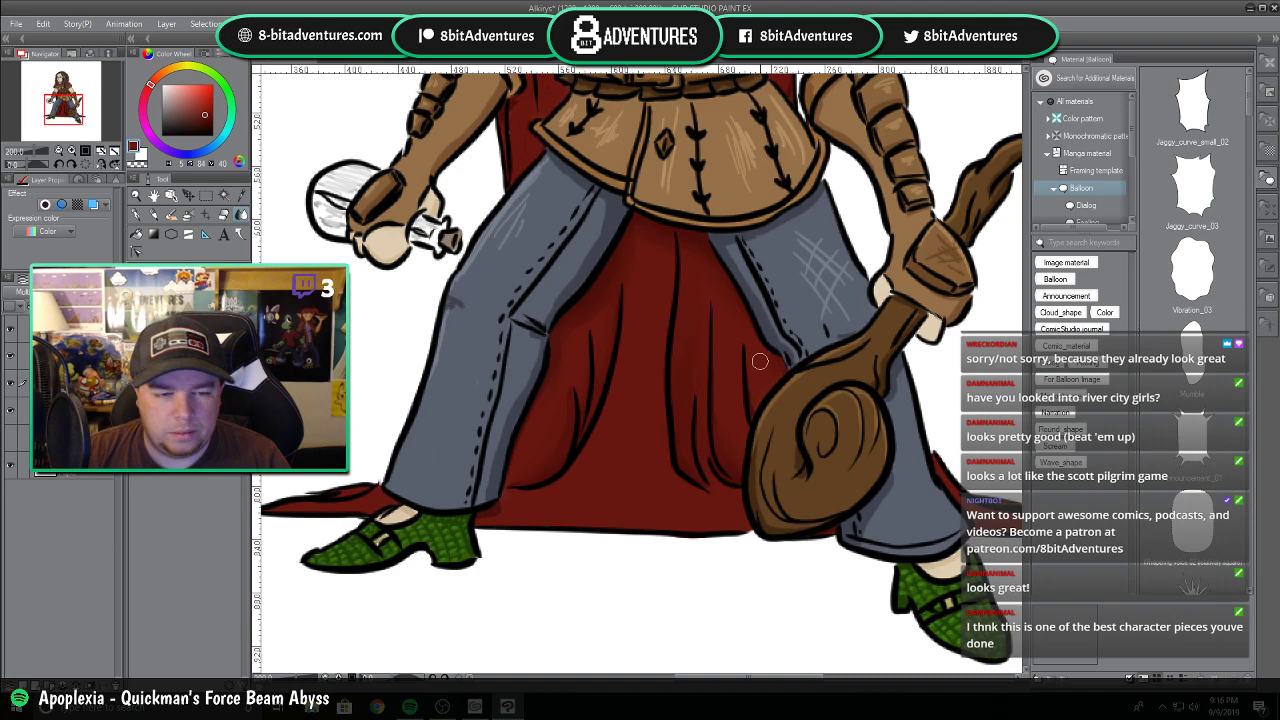
# Brush dark red shading across the lower part of the cape between the legs and blend it smoothly into the folds.
pyautogui.scroll(-4, 766, 357)
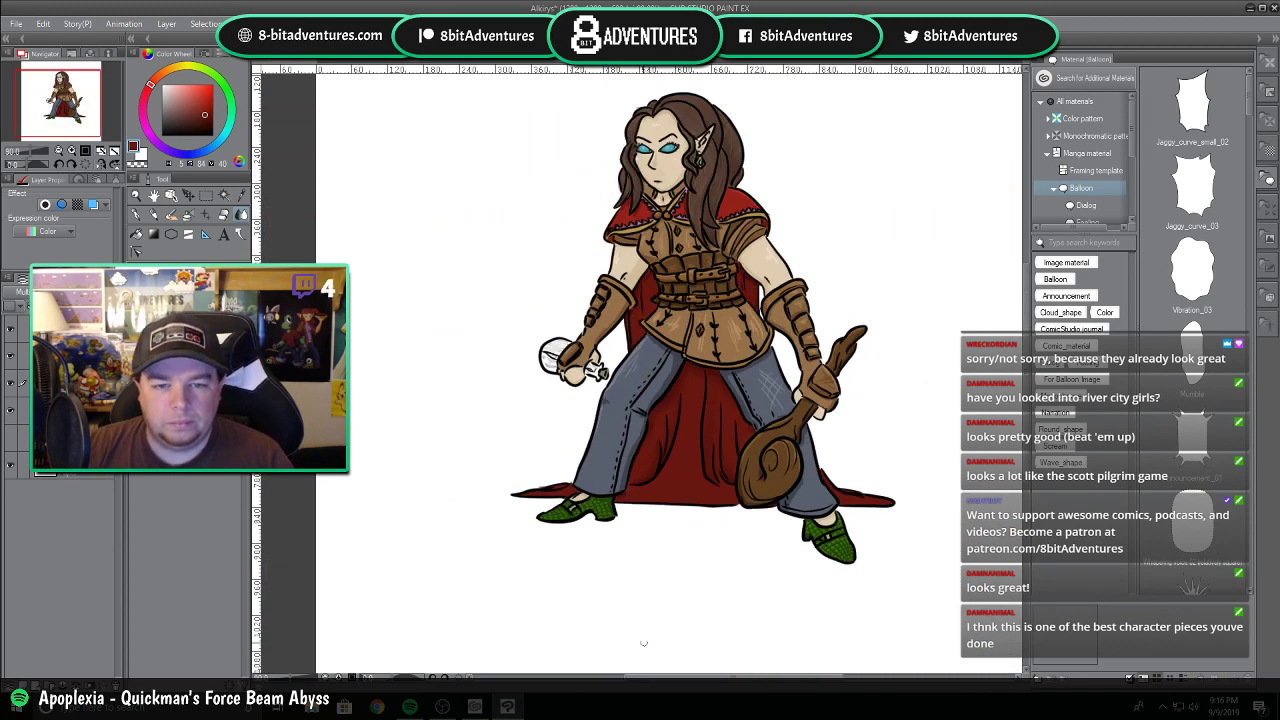
pyautogui.scroll(4, 663, 558)
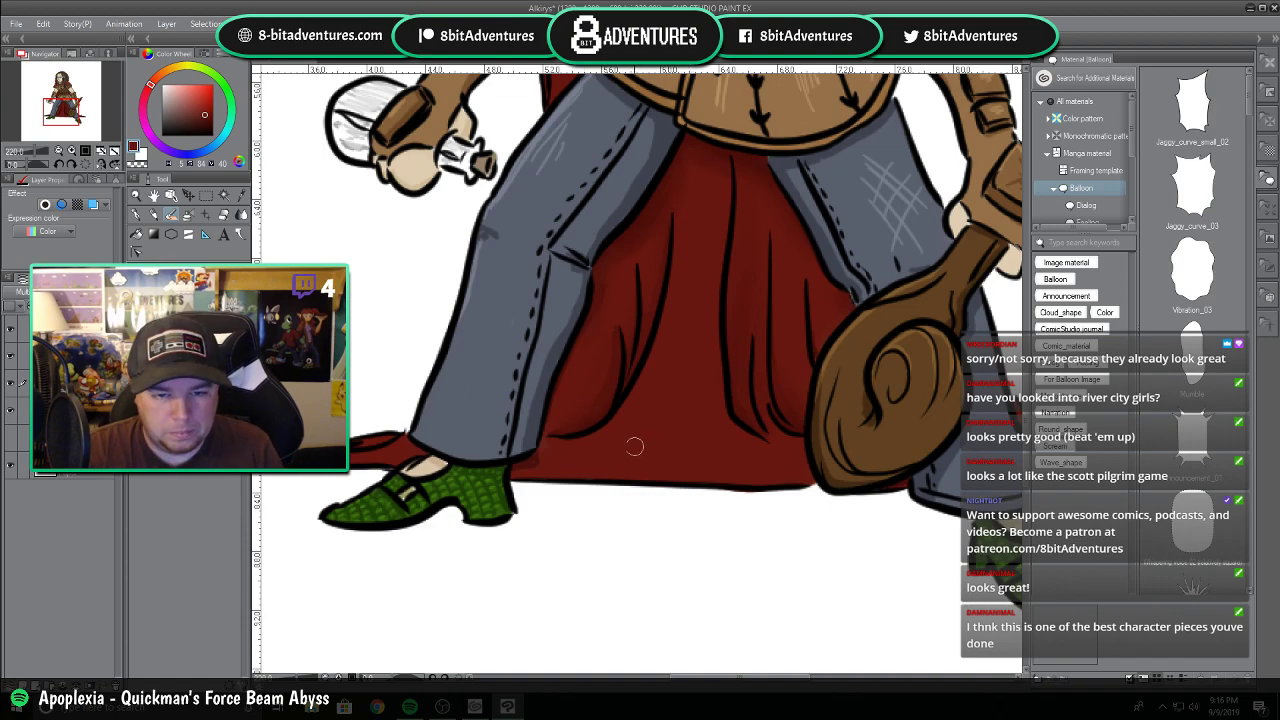
pyautogui.moveTo(571, 449)
pyautogui.mouseDown()
pyautogui.moveTo(525, 468)
pyautogui.moveTo(797, 479)
pyautogui.moveTo(772, 472)
pyautogui.moveTo(794, 464)
pyautogui.moveTo(772, 440)
pyautogui.moveTo(751, 456)
pyautogui.moveTo(658, 451)
pyautogui.moveTo(734, 445)
pyautogui.moveTo(675, 409)
pyautogui.moveTo(681, 399)
pyautogui.moveTo(663, 433)
pyautogui.moveTo(576, 452)
pyautogui.moveTo(578, 468)
pyautogui.moveTo(549, 455)
pyautogui.moveTo(578, 410)
pyautogui.mouseUp()
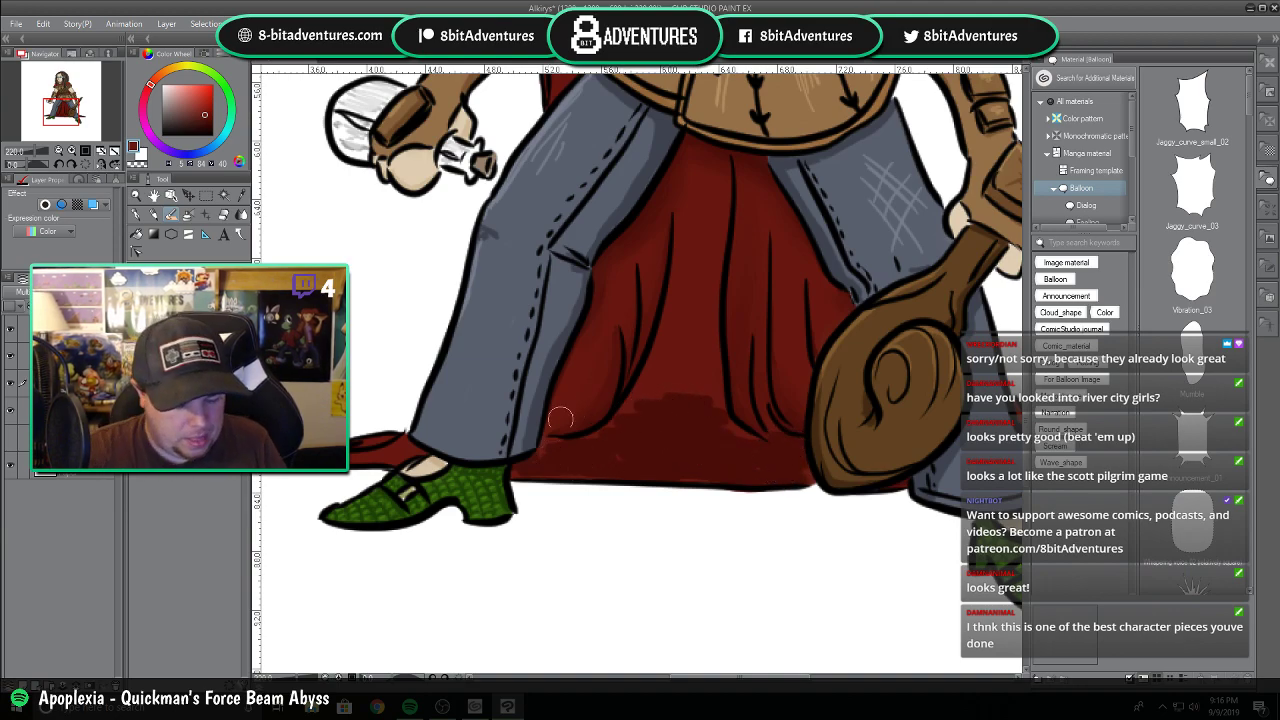
pyautogui.click(241, 214)
pyautogui.moveTo(678, 398)
pyautogui.mouseDown()
pyautogui.moveTo(642, 395)
pyautogui.moveTo(740, 433)
pyautogui.mouseUp()
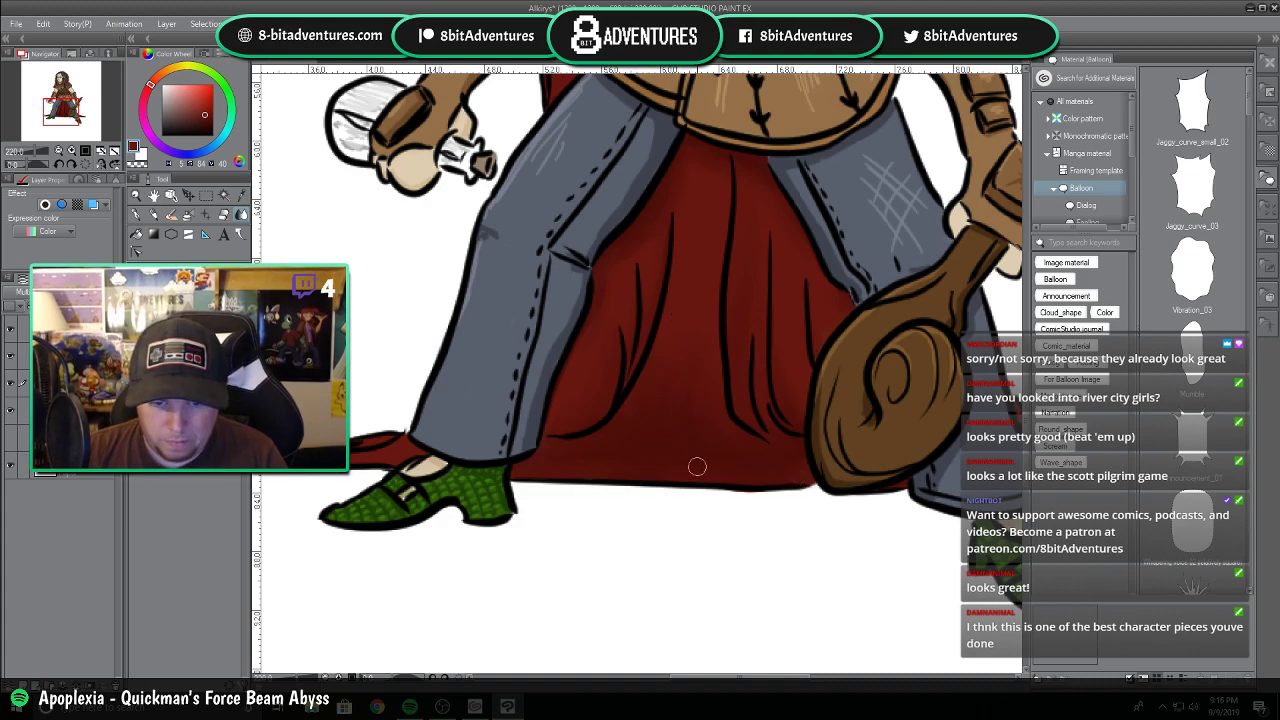
# Brush shading onto the cape's trailing end behind the leg next to the club and blend it.
pyautogui.scroll(-4, 586, 455)
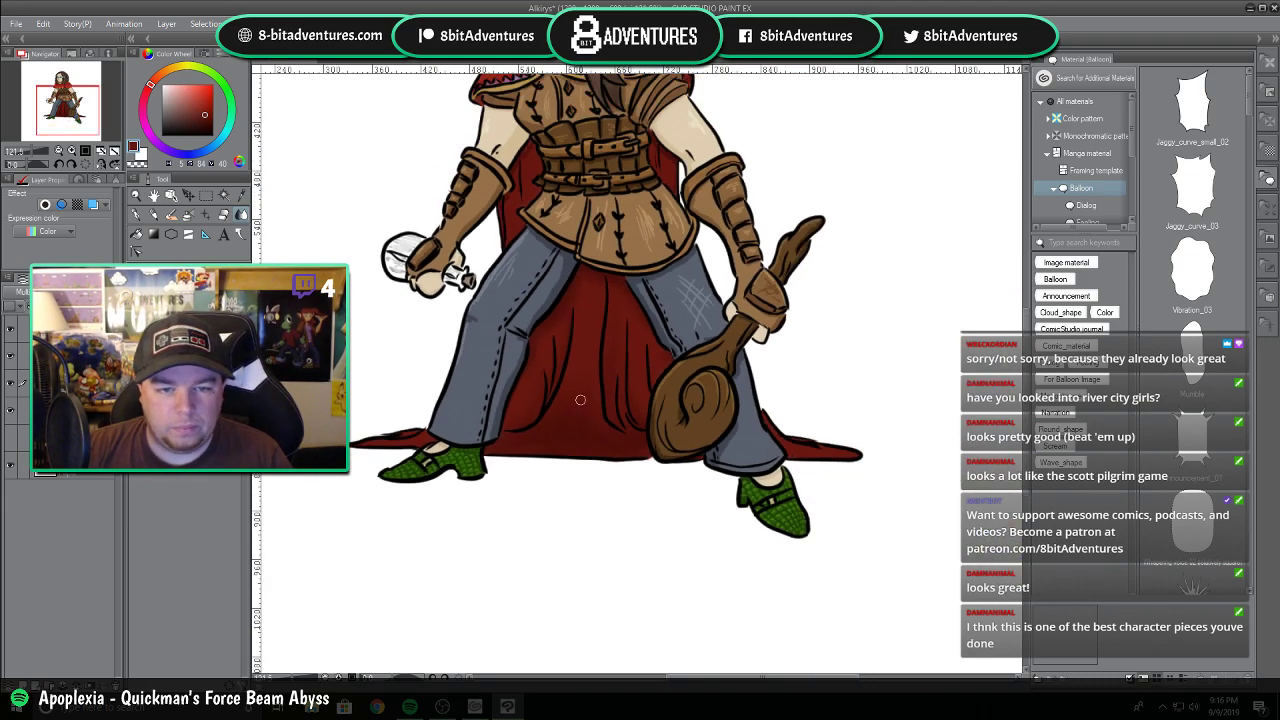
pyautogui.scroll(2, 658, 386)
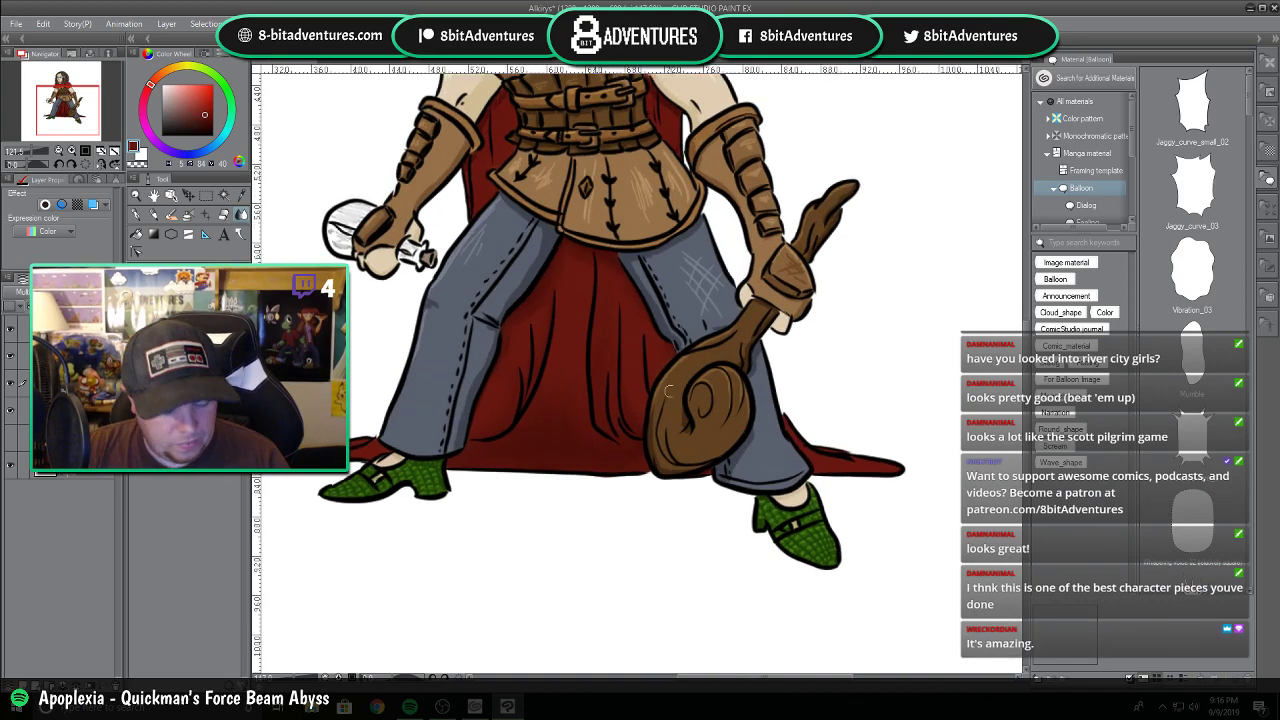
pyautogui.scroll(3, 662, 390)
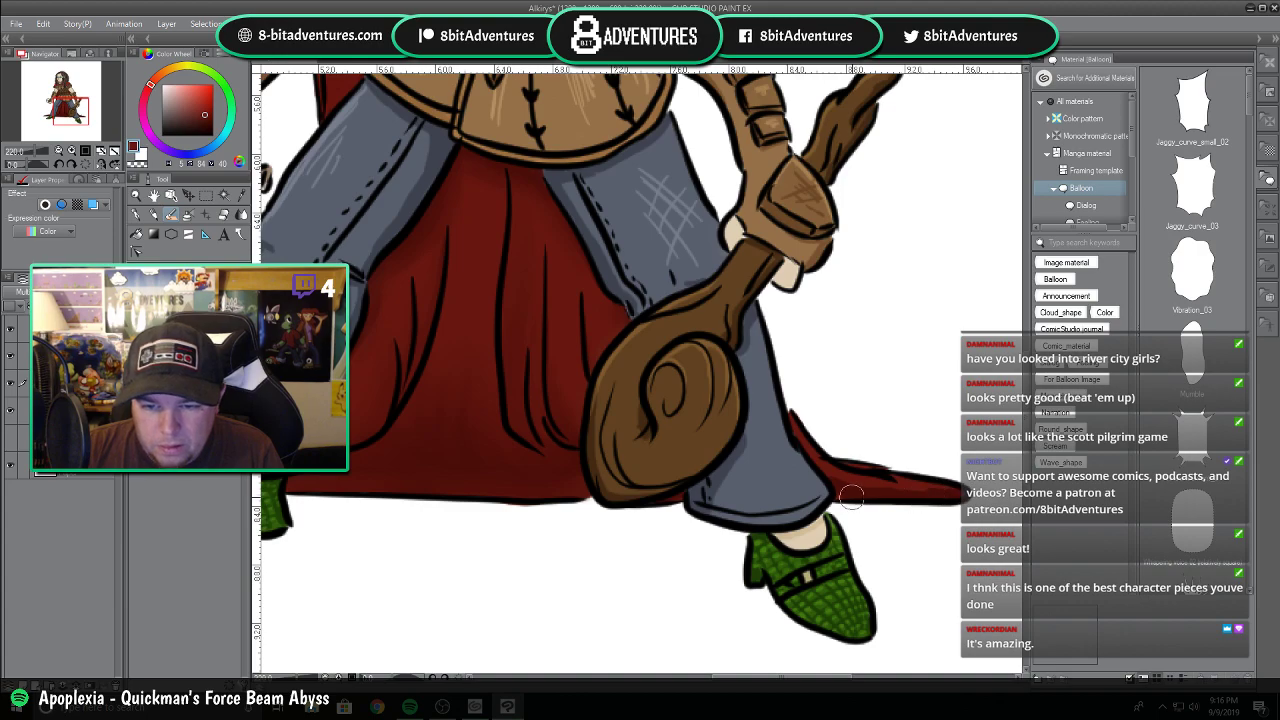
pyautogui.click(240, 216)
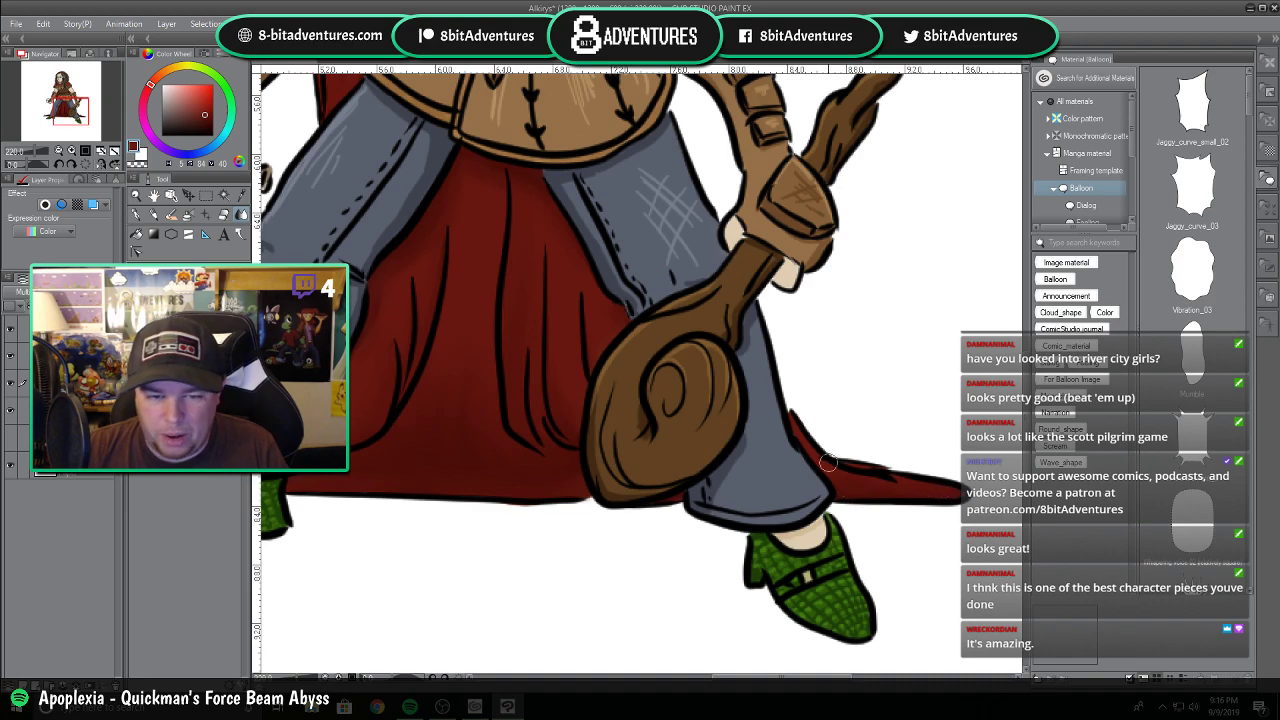
# Brush shading onto the cape's trailing end behind the foot on the flask side and blend it.
pyautogui.moveTo(757, 677); pyautogui.dragTo(682, 677)
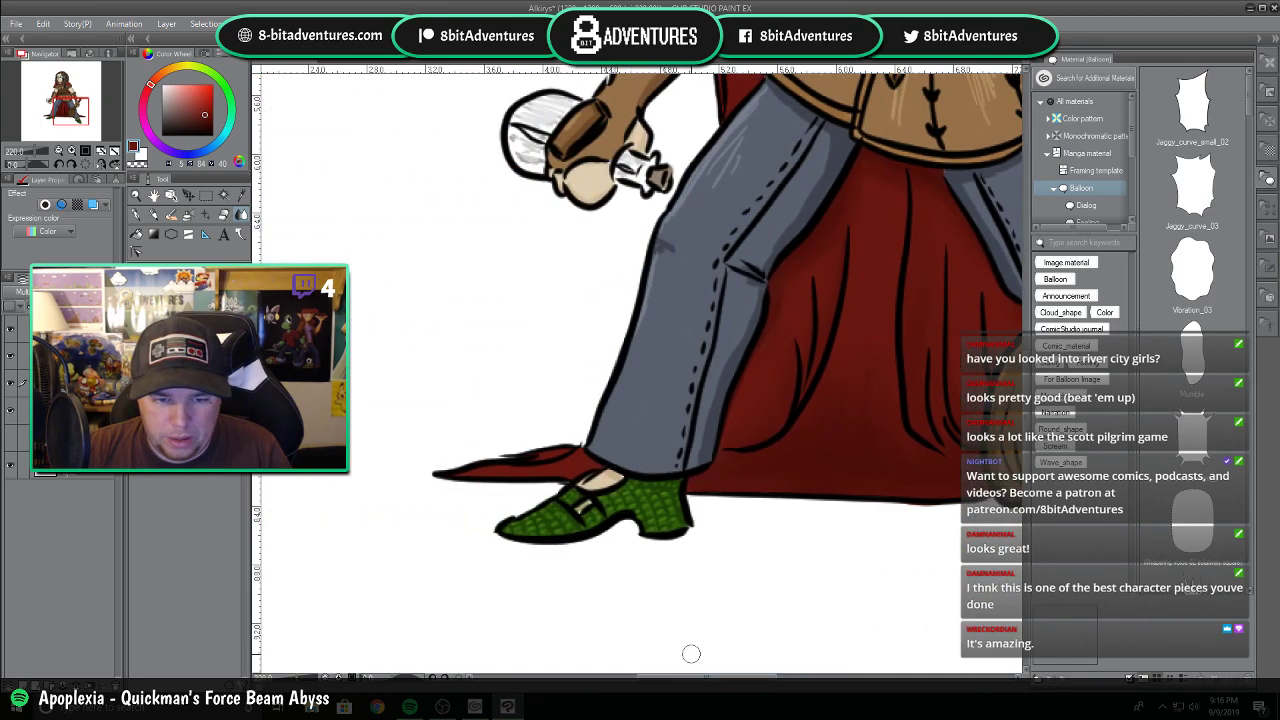
pyautogui.press('b')
pyautogui.moveTo(596, 466); pyautogui.dragTo(482, 473)
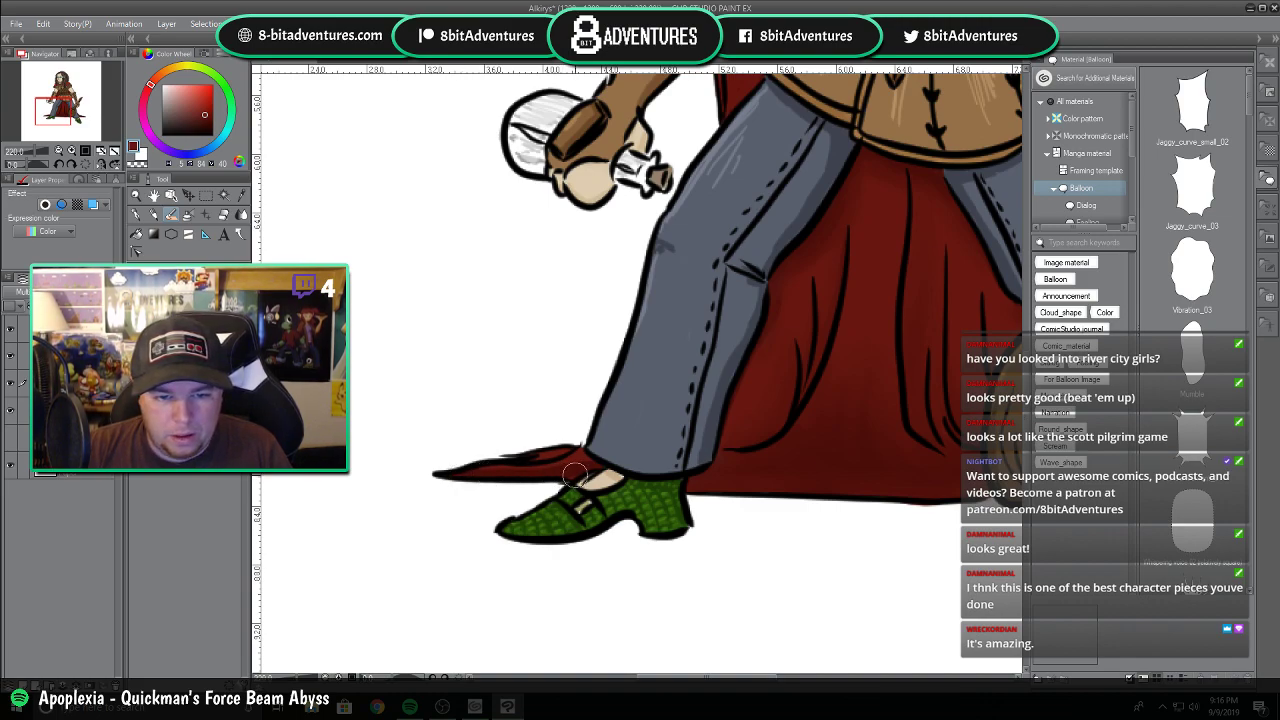
pyautogui.click(242, 216)
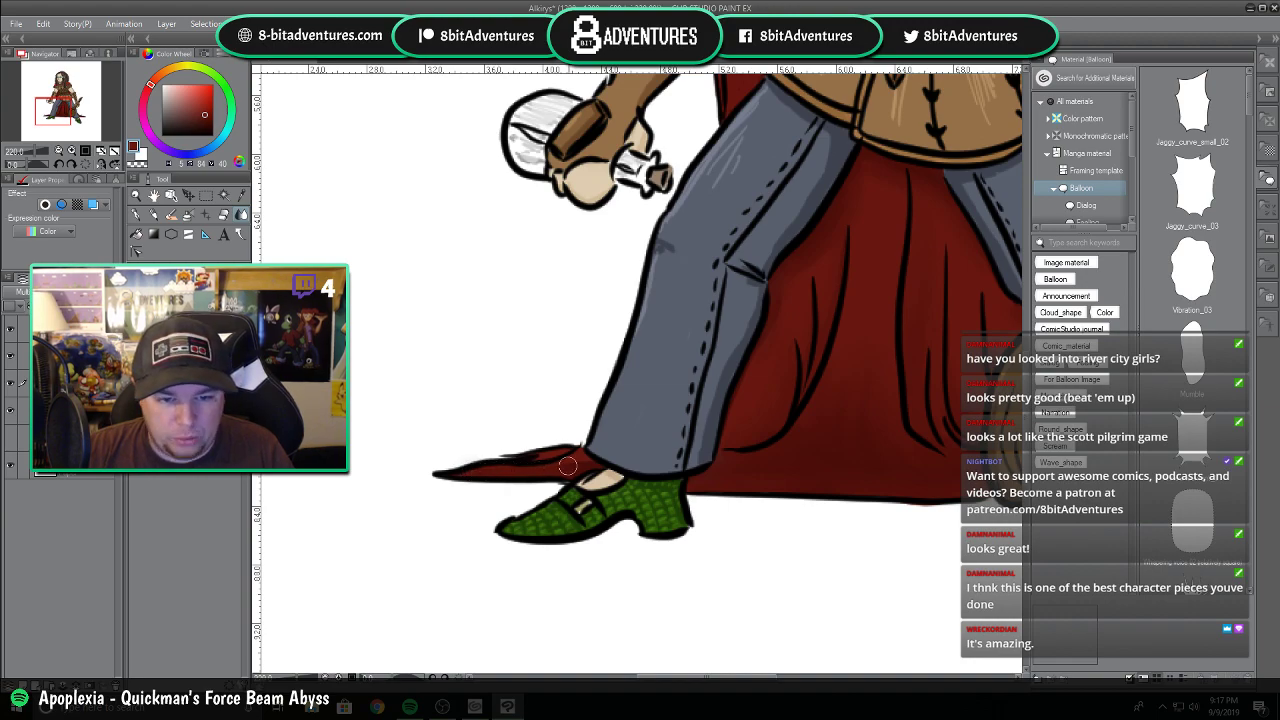
# Examine the face, hair and upper body up close, and compare them with the whole figure.
pyautogui.scroll(-3, 540, 447)
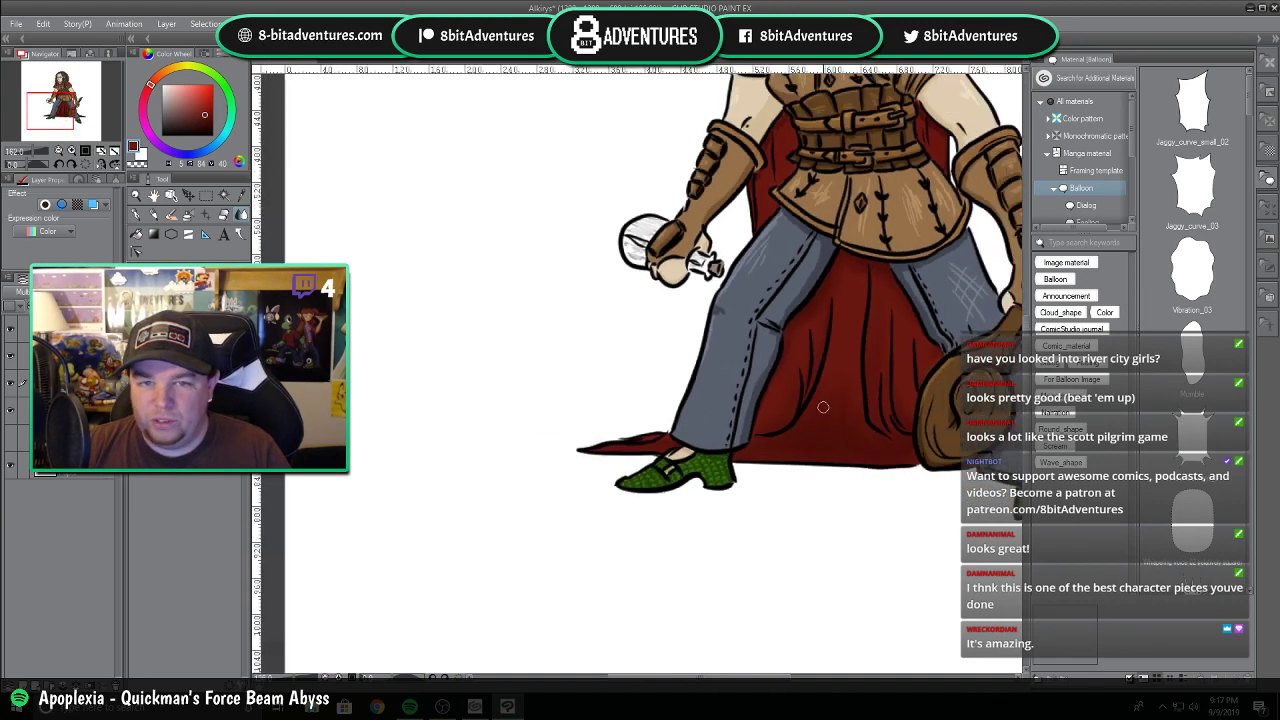
pyautogui.moveTo(752, 679); pyautogui.dragTo(798, 679)
pyautogui.moveTo(1027, 430); pyautogui.dragTo(1047, 348)
pyautogui.scroll(2, 806, 223)
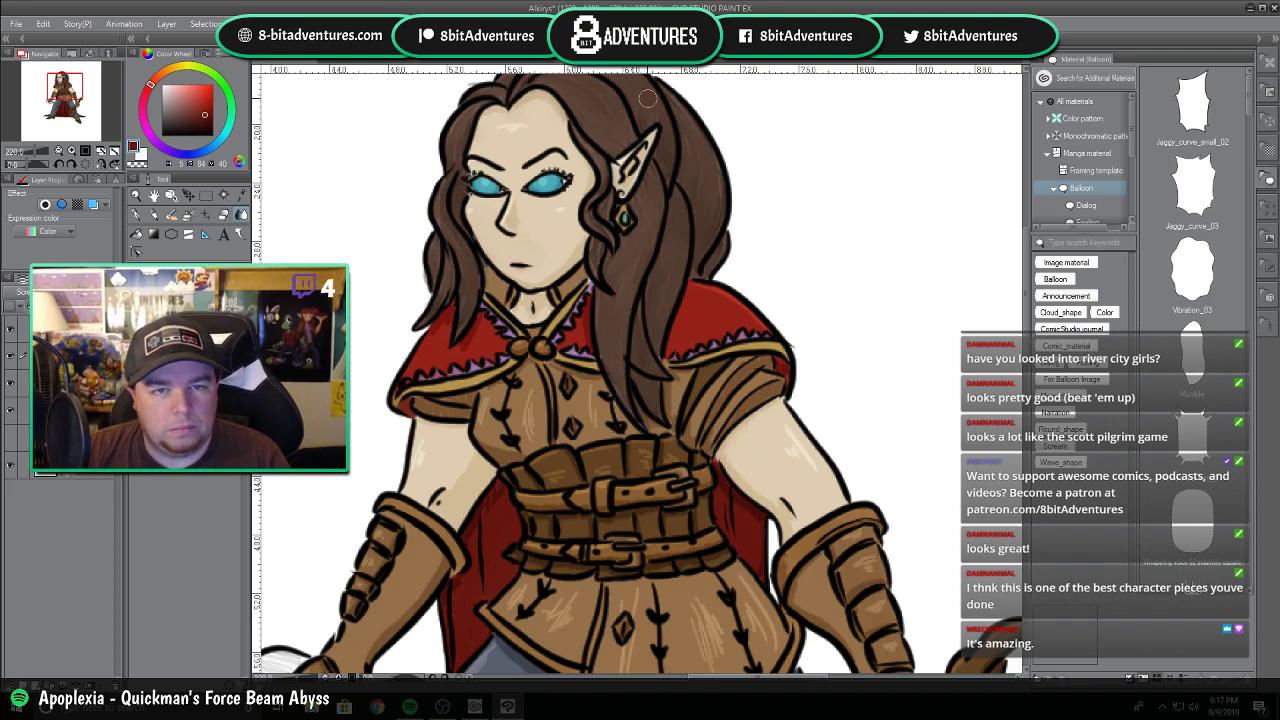
pyautogui.scroll(2, 483, 318)
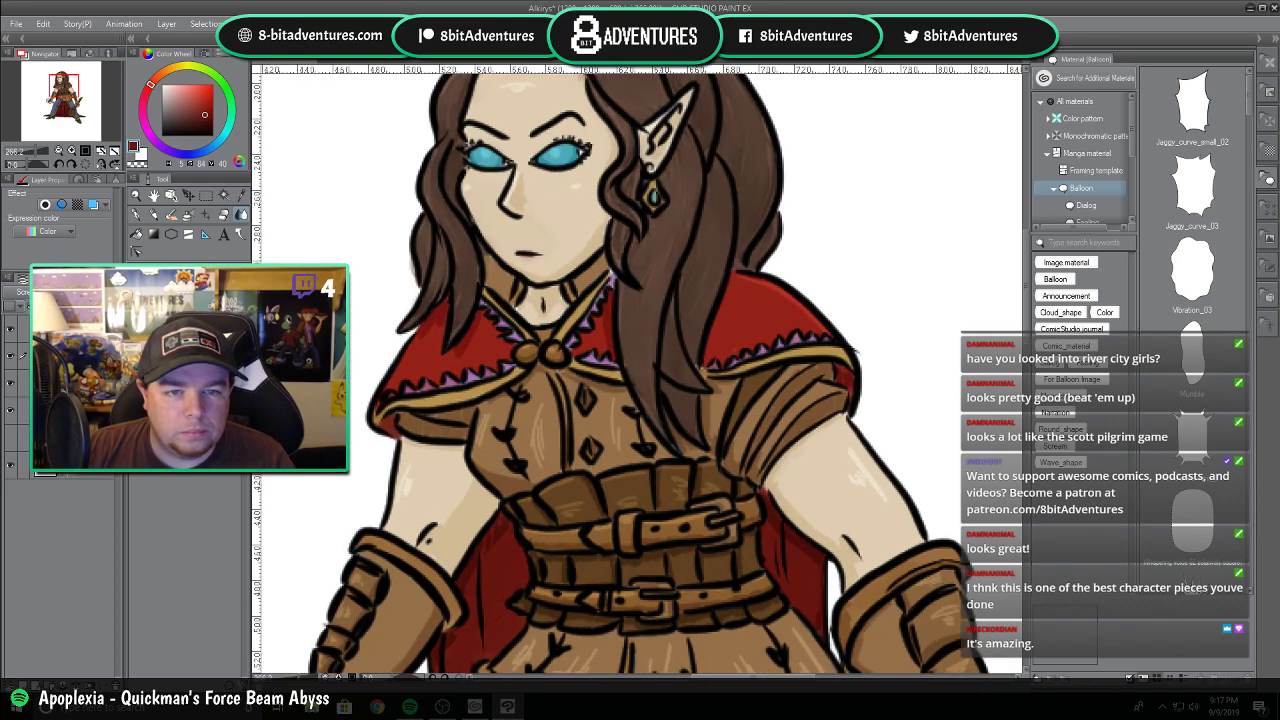
pyautogui.moveTo(1027, 298); pyautogui.dragTo(1026, 282)
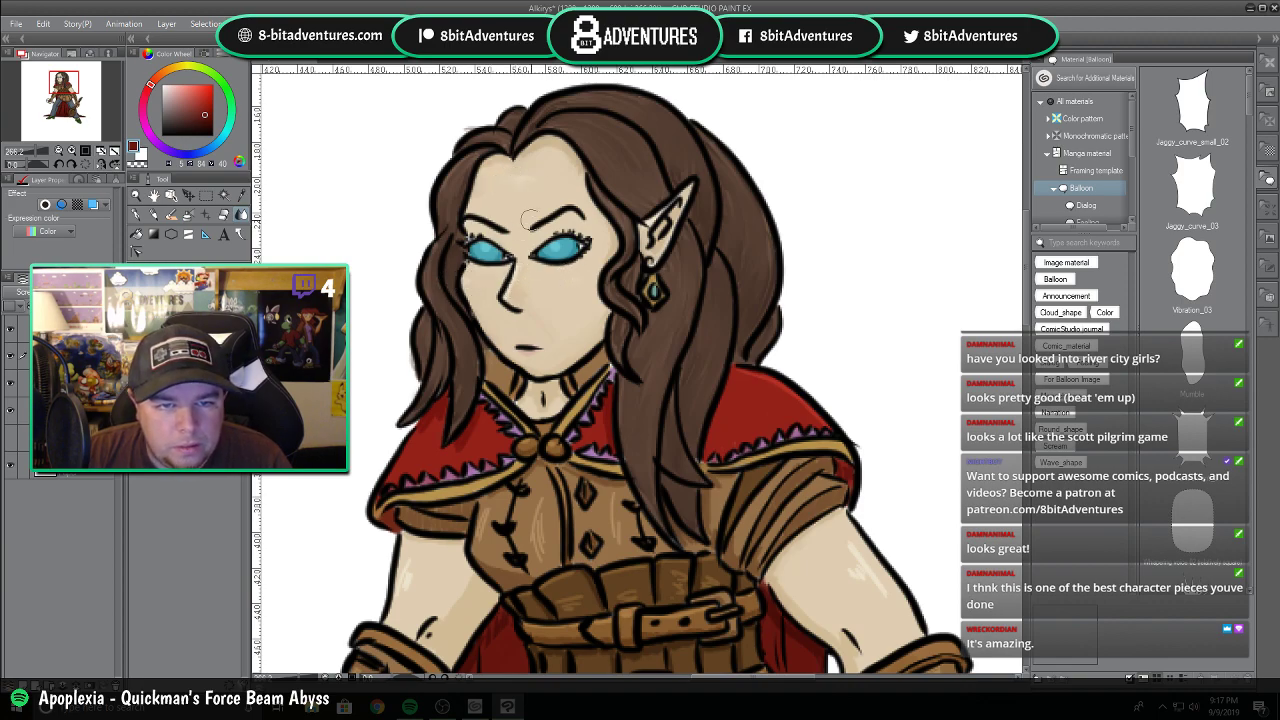
pyautogui.click(75, 383)
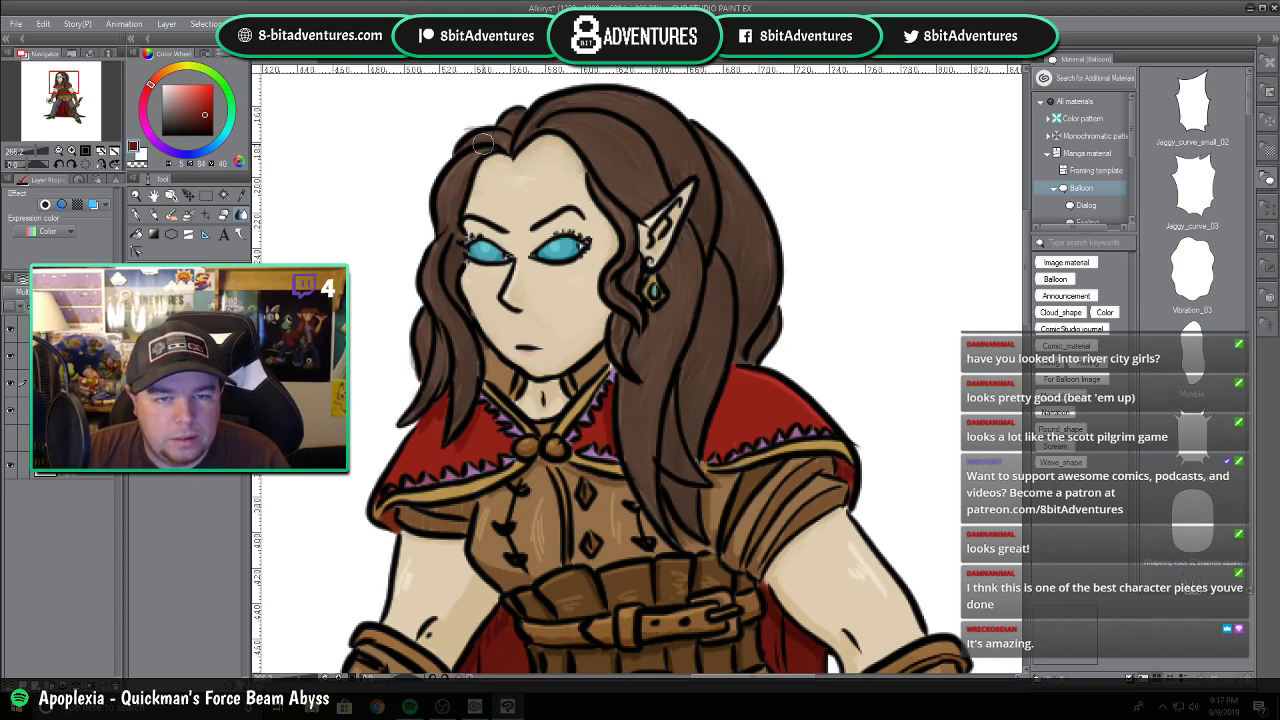
pyautogui.scroll(-2, 731, 519)
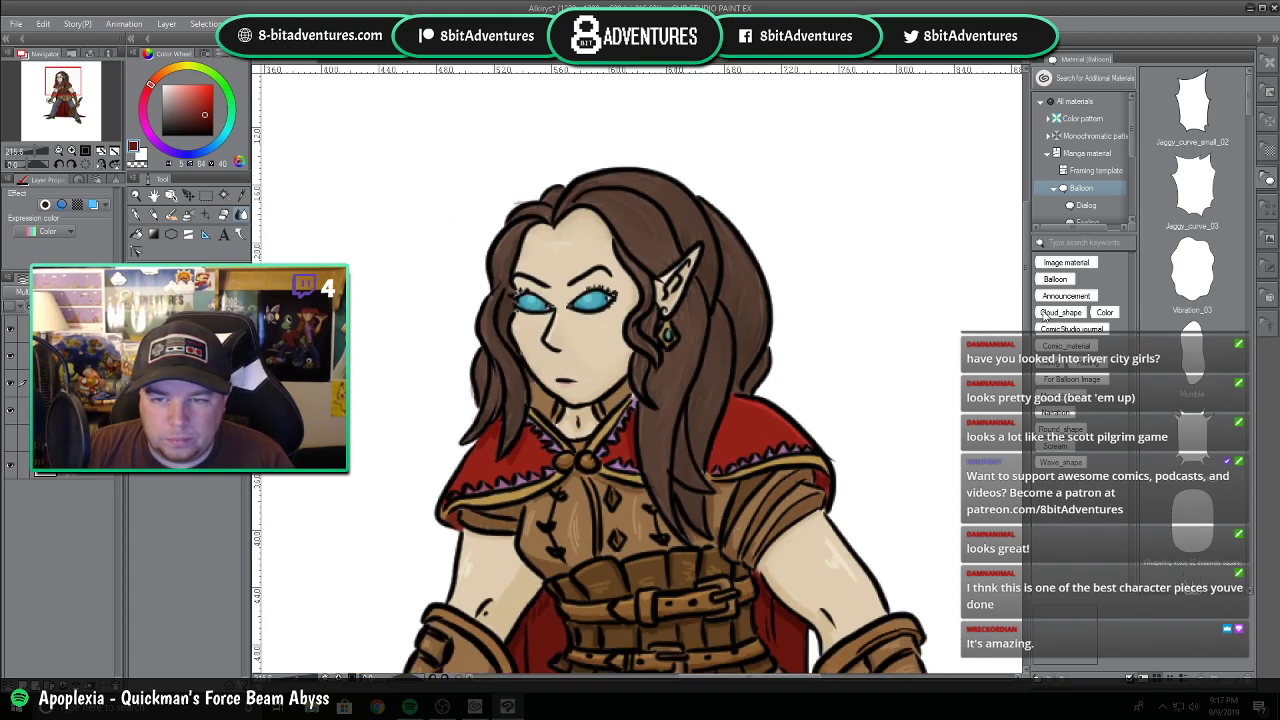
pyautogui.moveTo(1026, 303); pyautogui.dragTo(1026, 385)
pyautogui.scroll(-6, 772, 478)
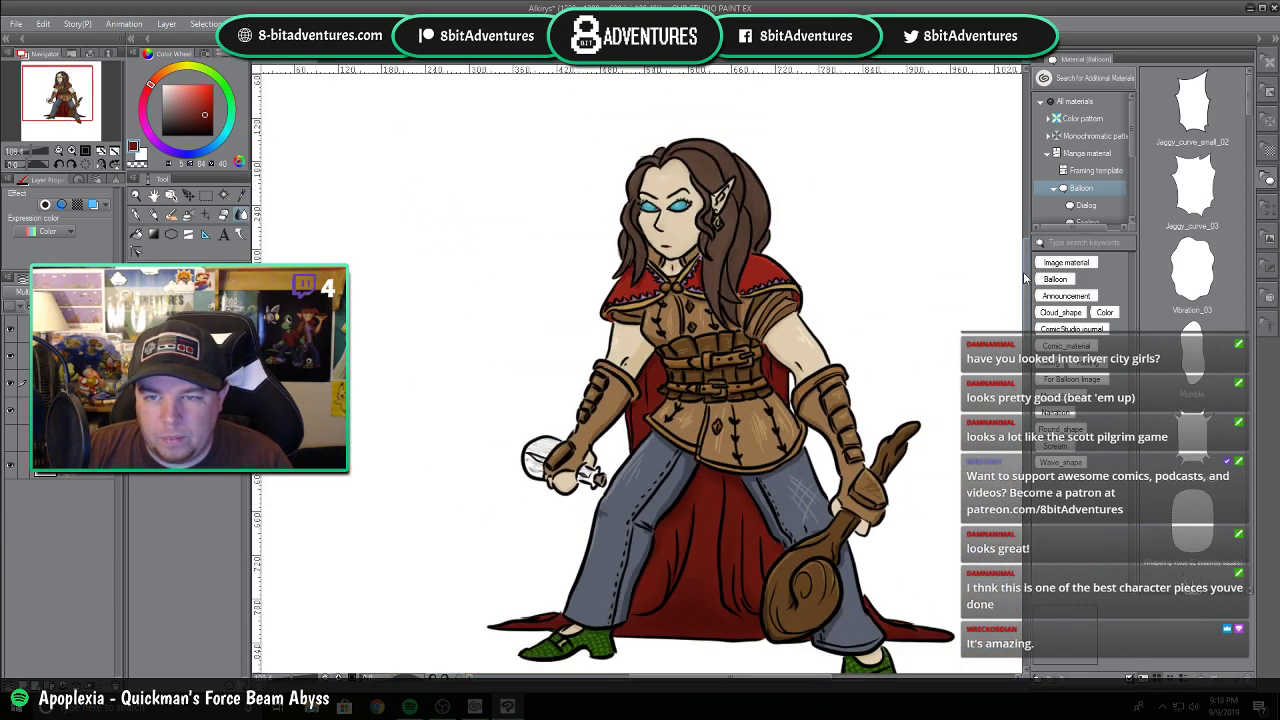
pyautogui.scroll(-4, 1026, 300)
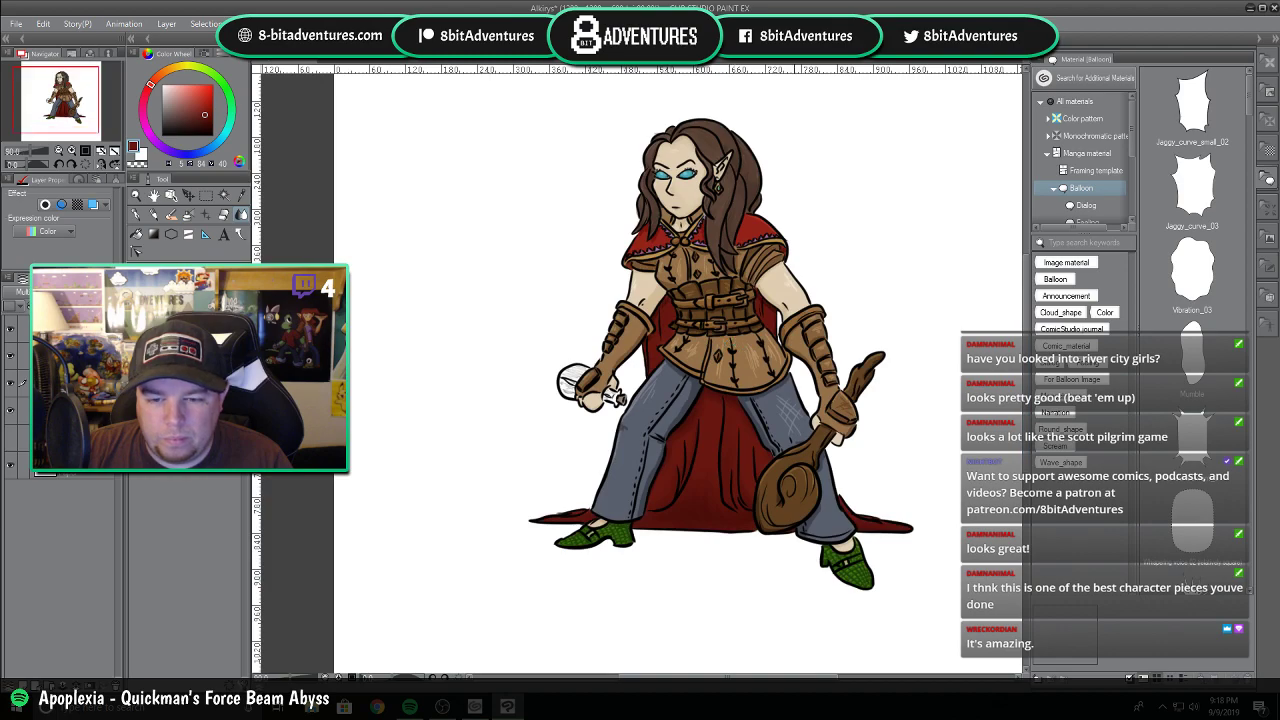
# Center the whole character on the canvas and save the illustration.
pyautogui.moveTo(788, 677); pyautogui.dragTo(810, 677)
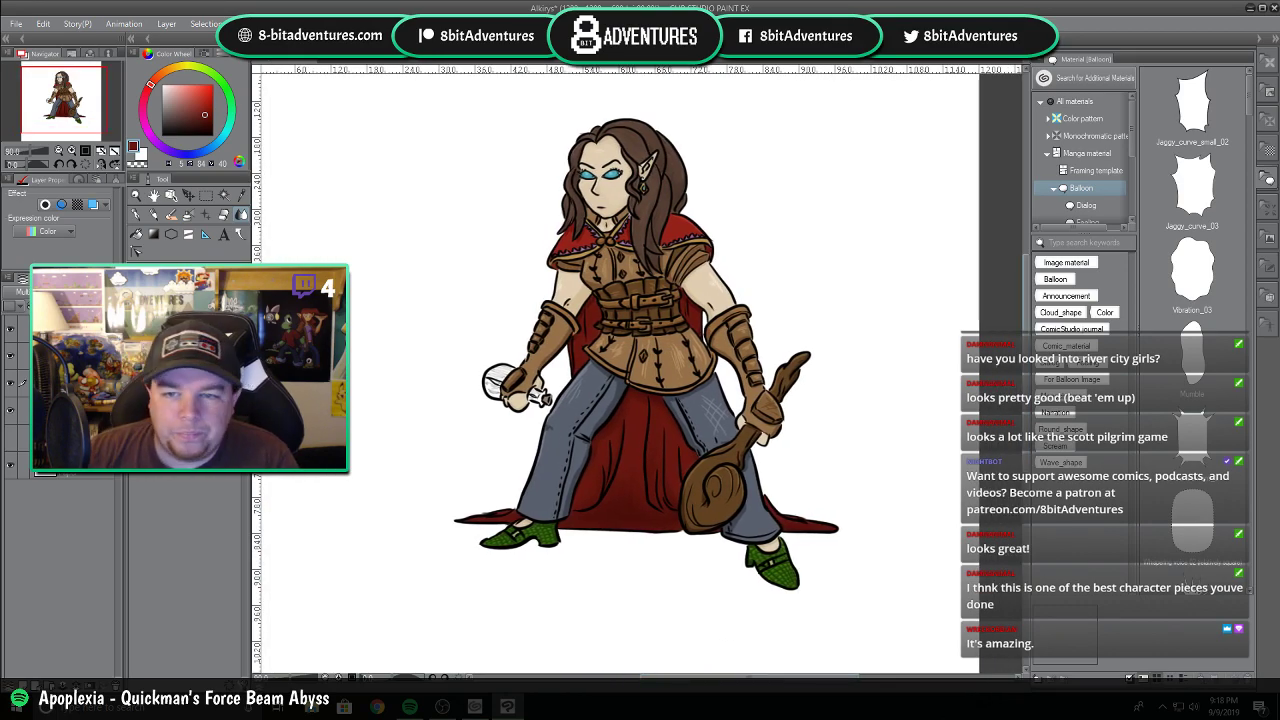
pyautogui.moveTo(1027, 318); pyautogui.dragTo(1031, 305)
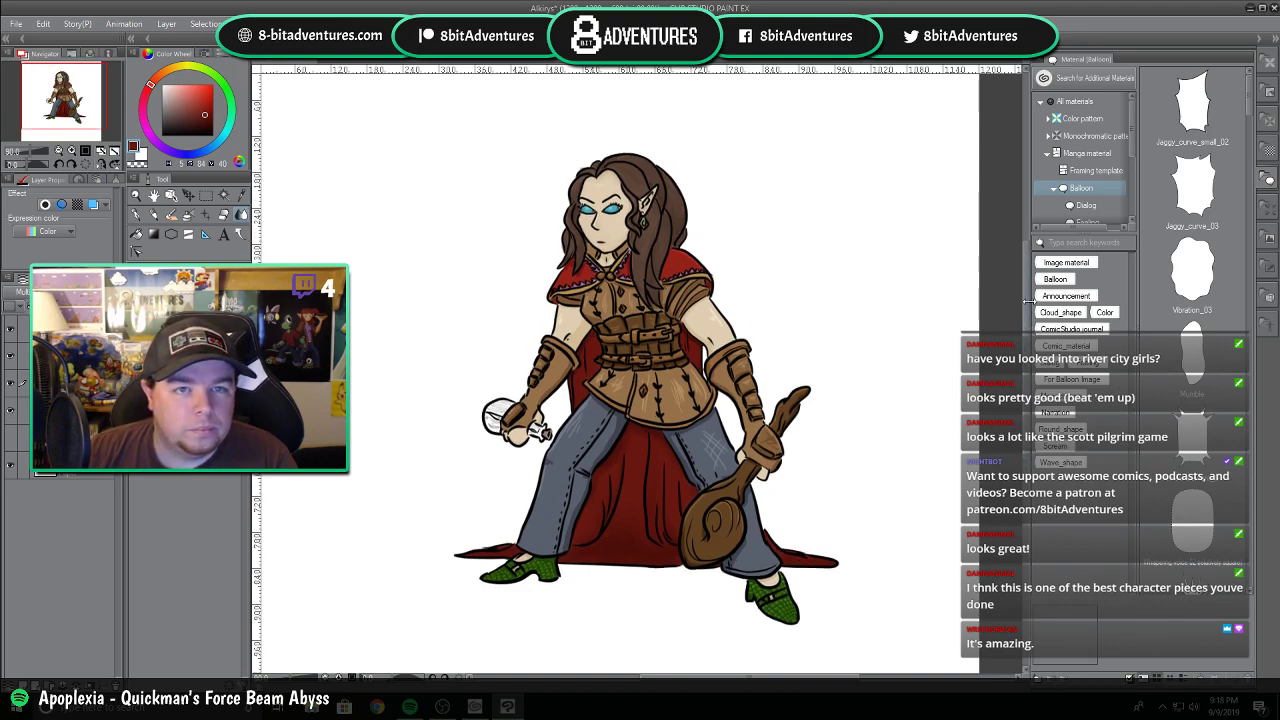
pyautogui.click(16, 23)
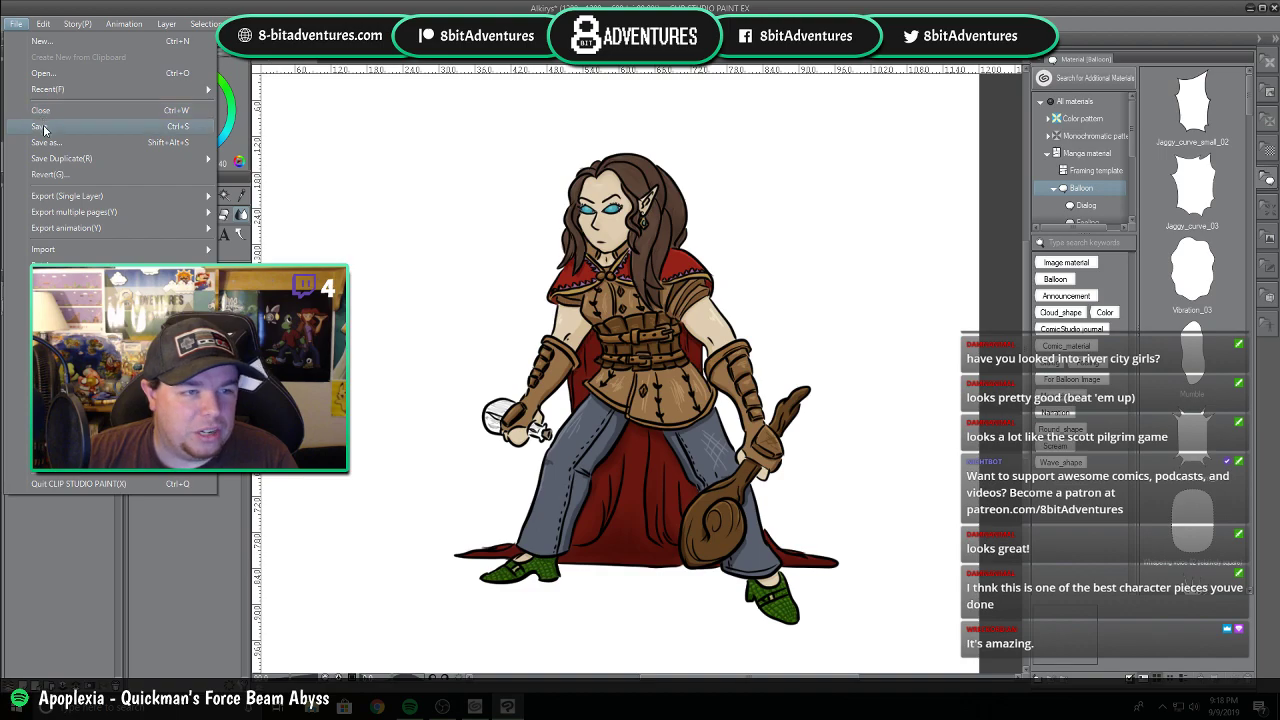
pyautogui.press('Escape')
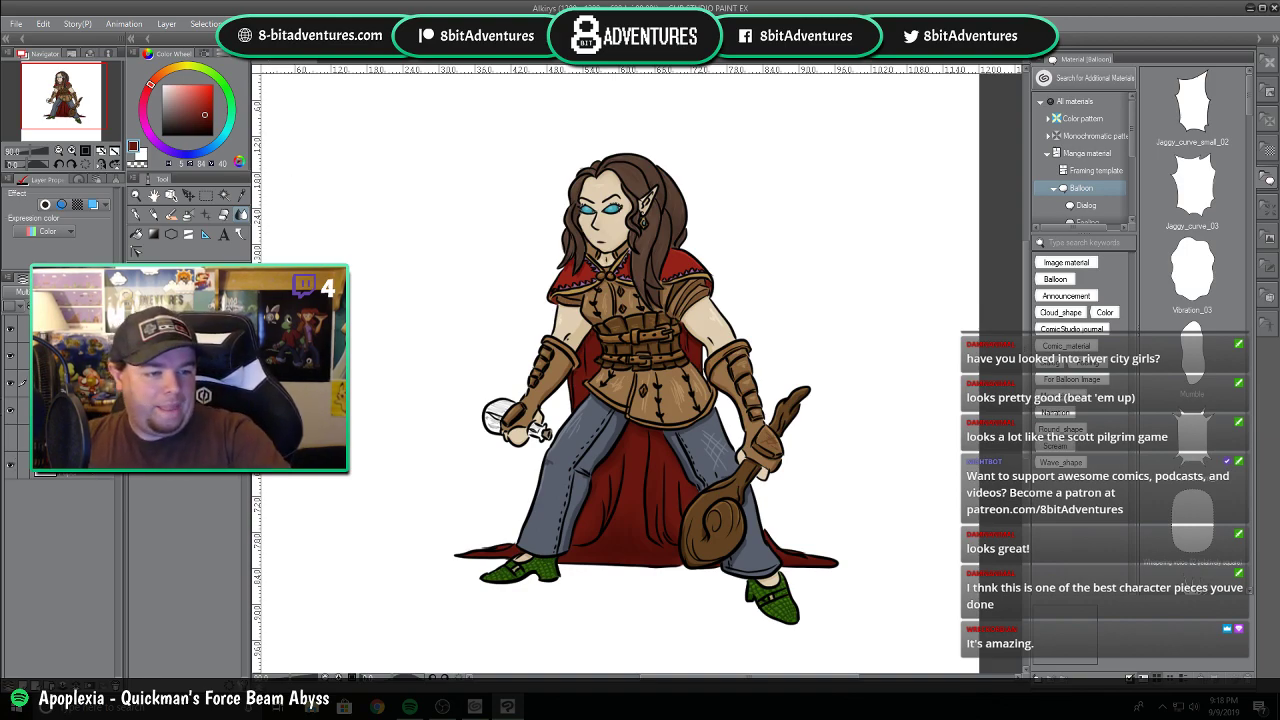
# Add a new layer above the existing artwork and set the Text tool's font to Germania One.
pyautogui.click(75, 438)
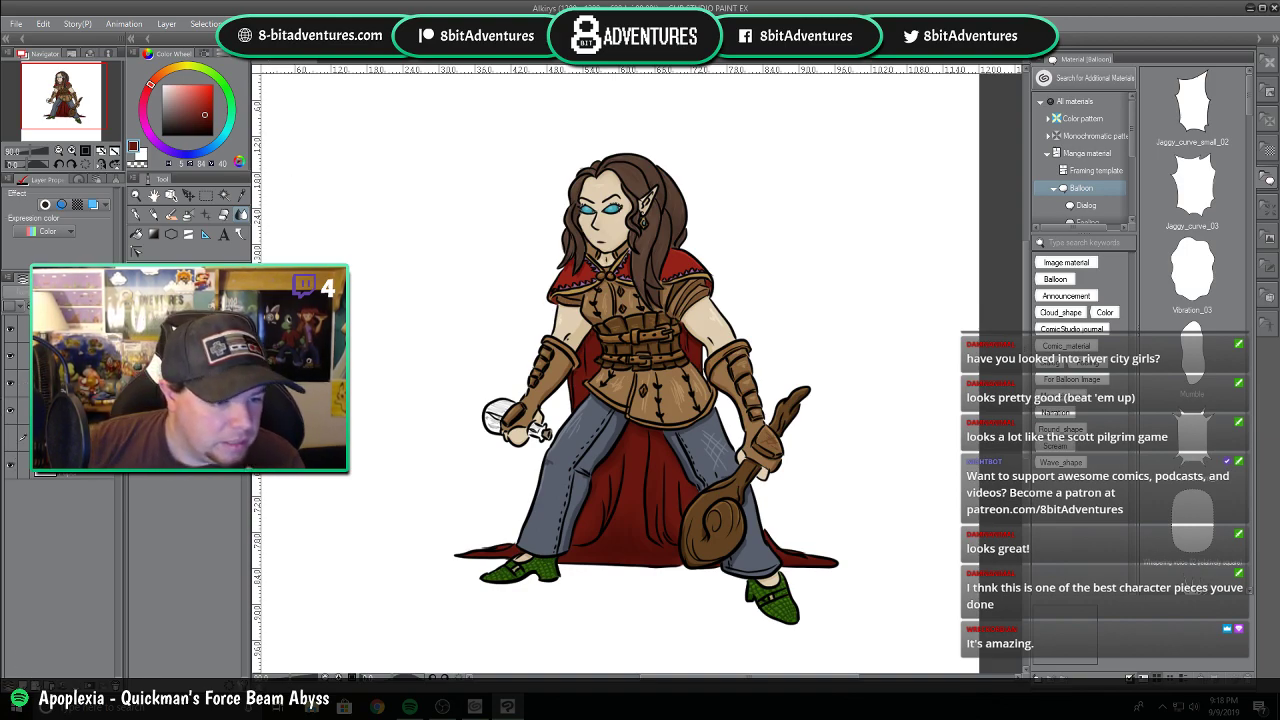
pyautogui.click(34, 684)
pyautogui.click(225, 234)
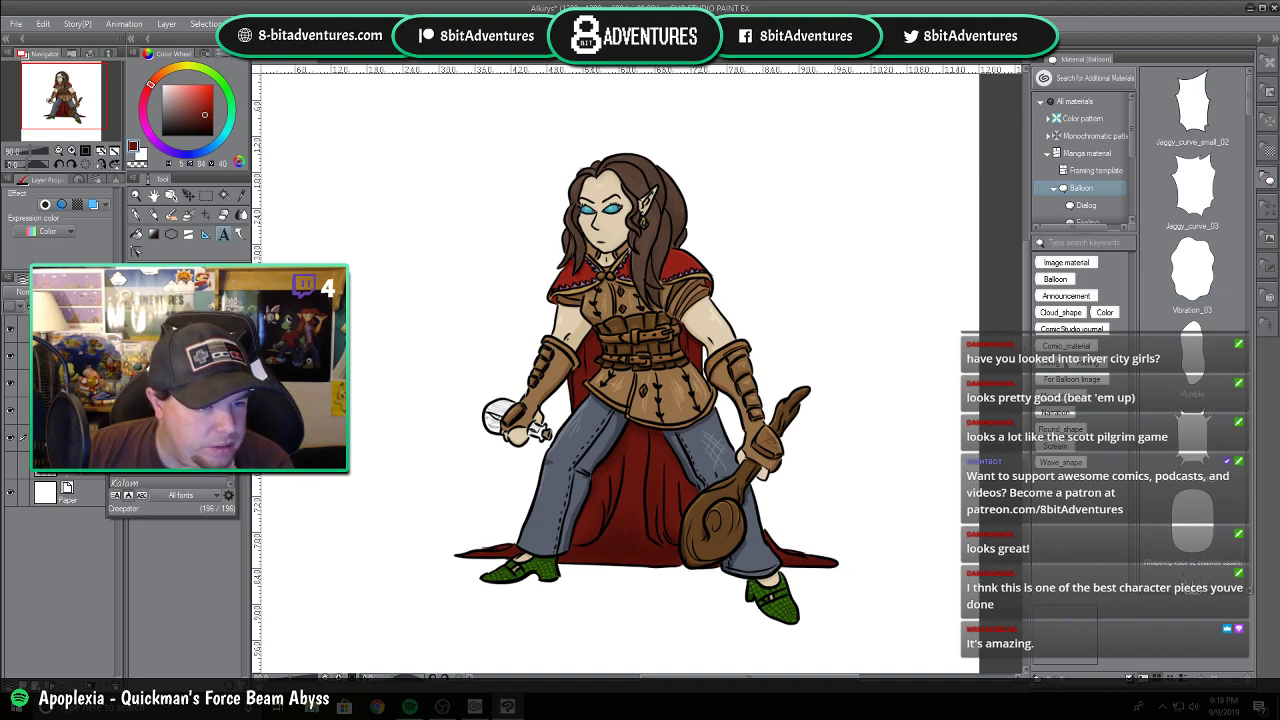
pyautogui.click(172, 400)
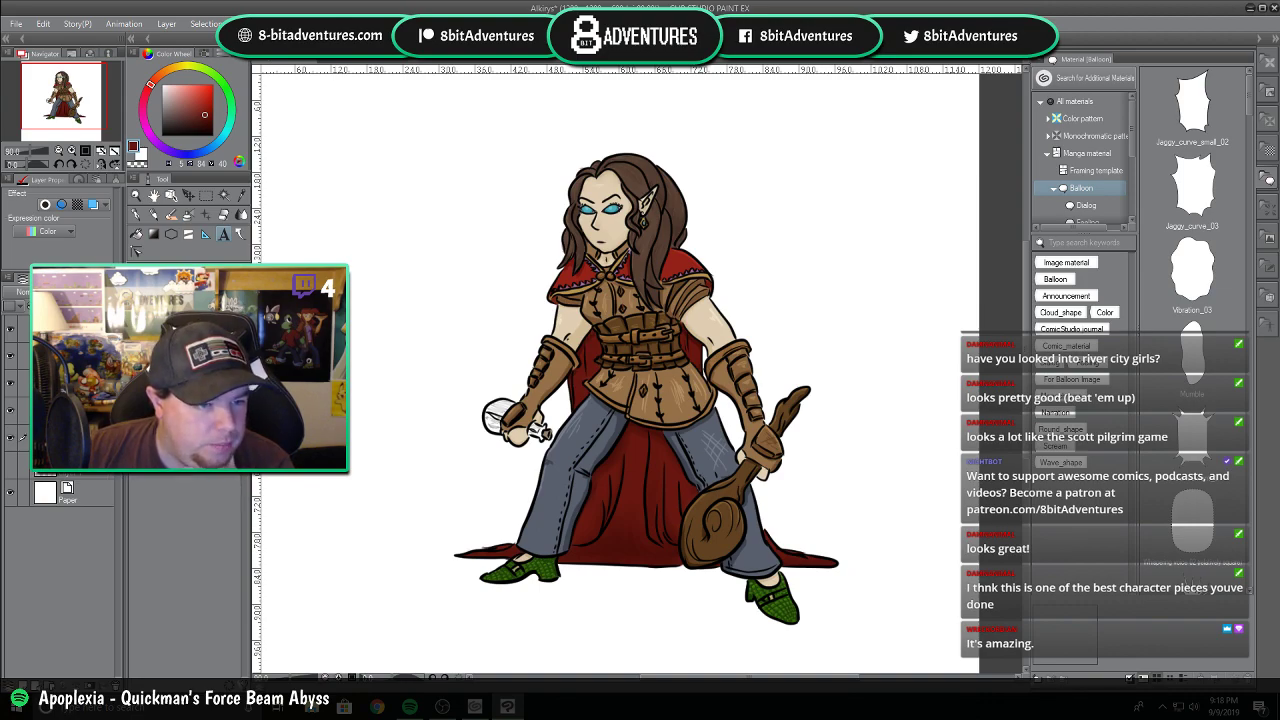
# Start a black text object in the empty canvas area beside the character's head and check its font settings.
pyautogui.click(315, 158)
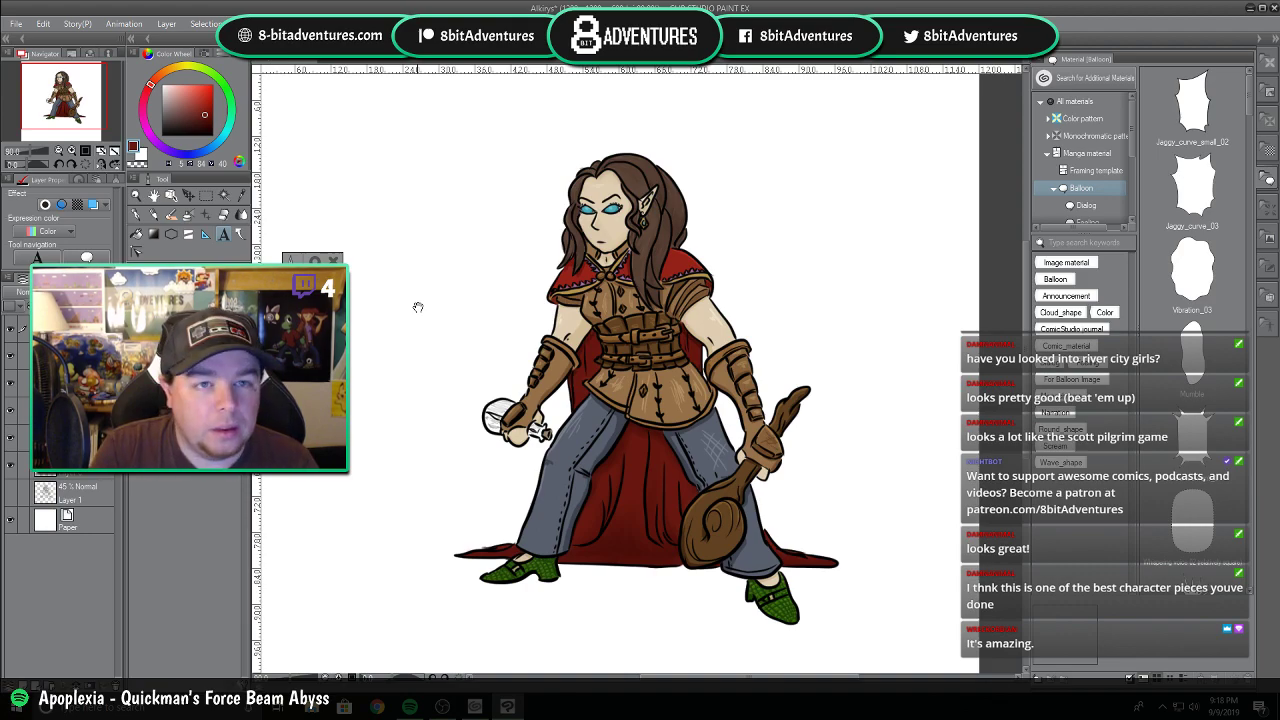
pyautogui.click(315, 195)
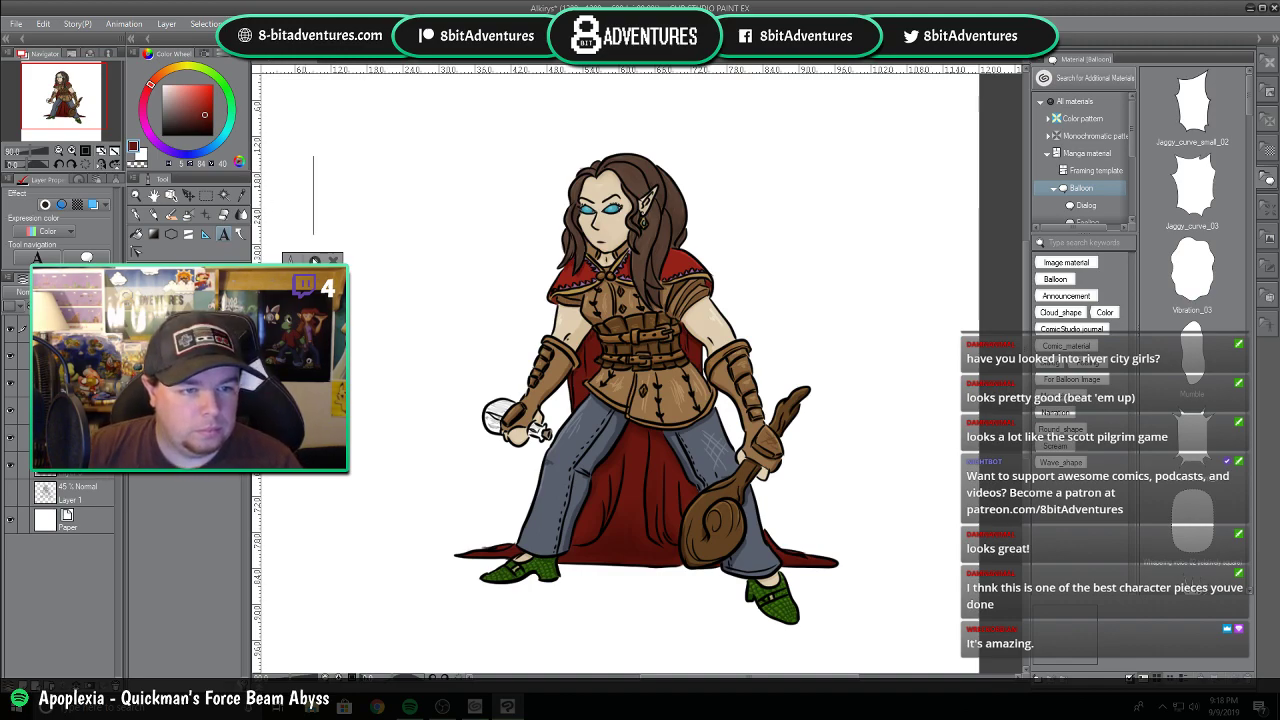
pyautogui.click(315, 261)
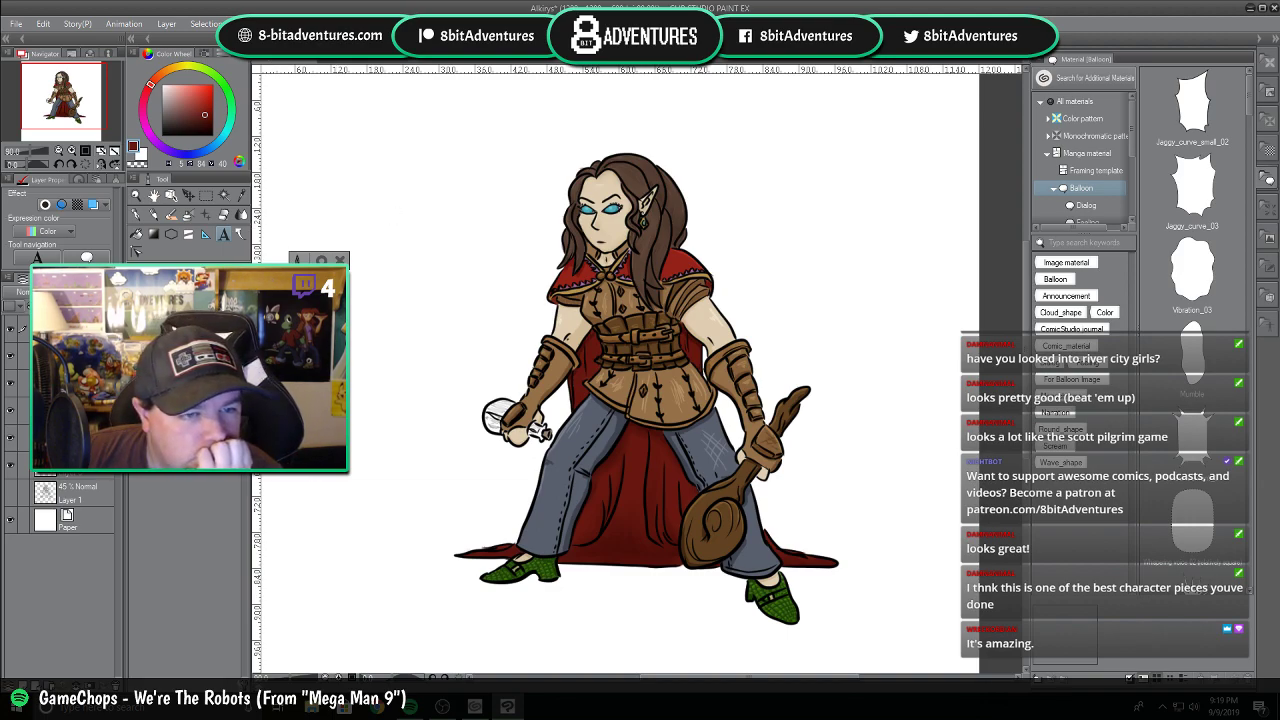
pyautogui.click(298, 259)
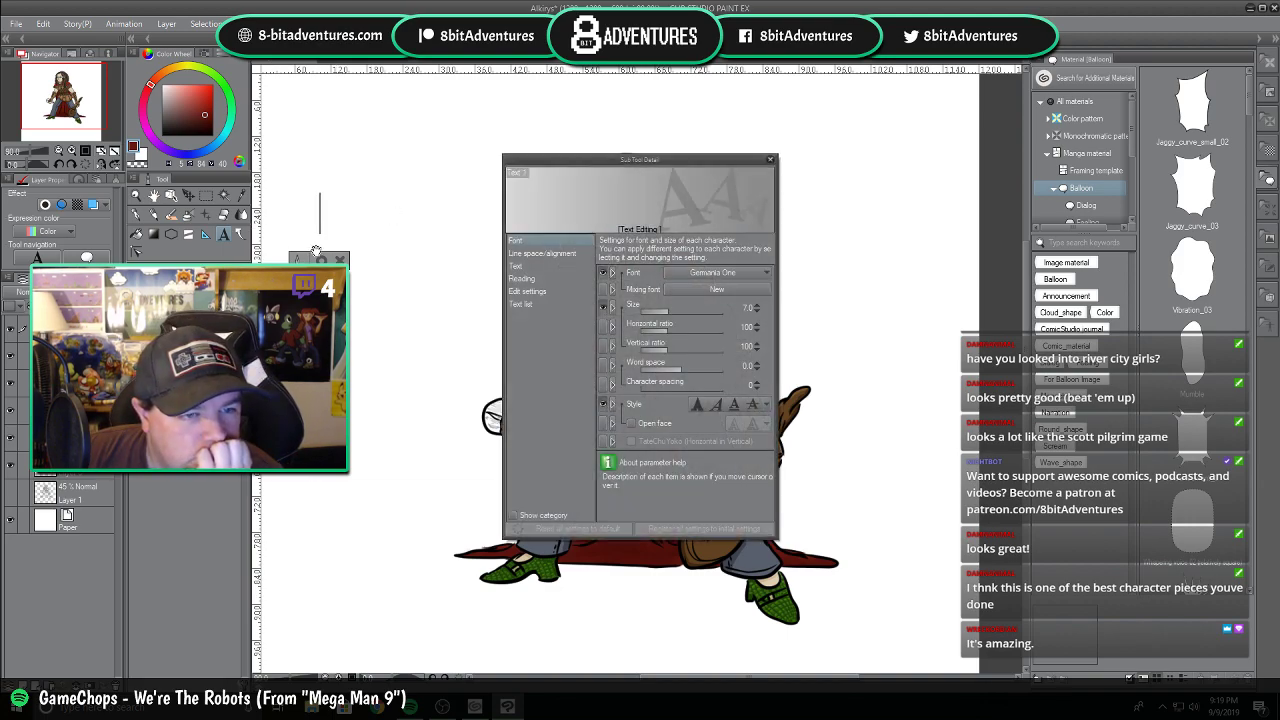
pyautogui.click(770, 160)
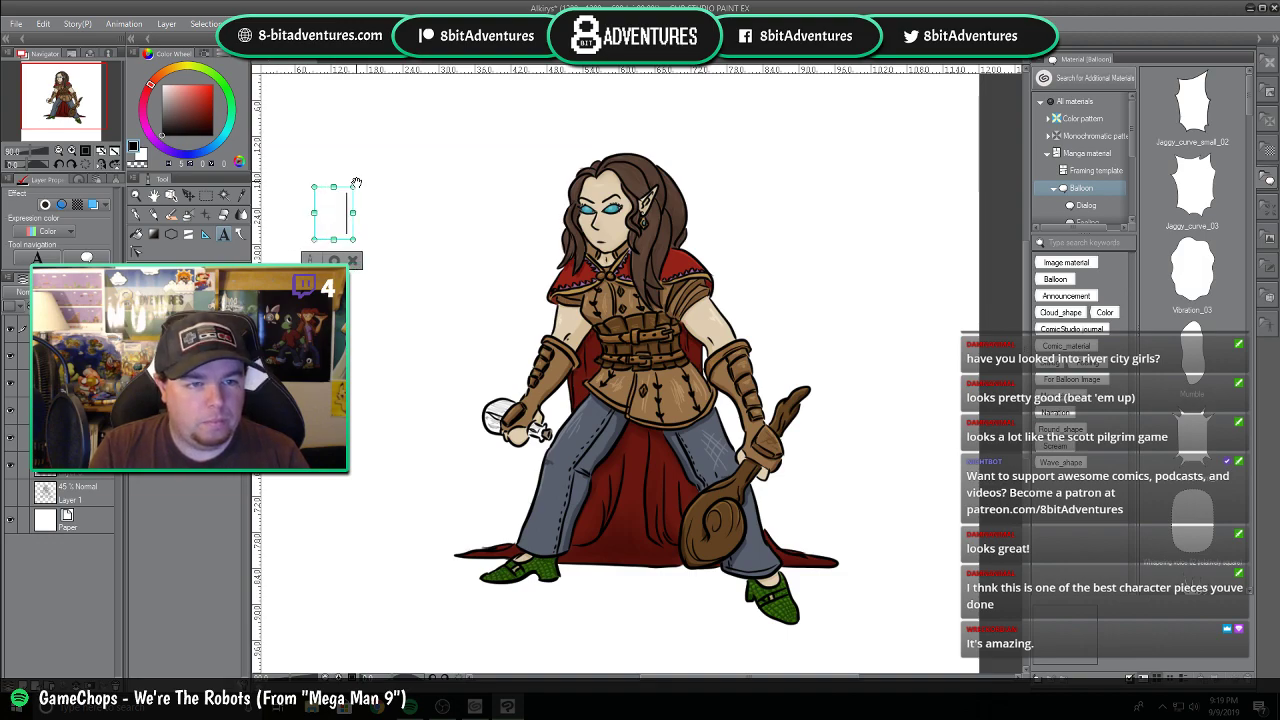
# Enter the character name "Alkirys" as the title text.
pyautogui.write('Alj')
pyautogui.press('BackSpace')
pyautogui.write('kyris')
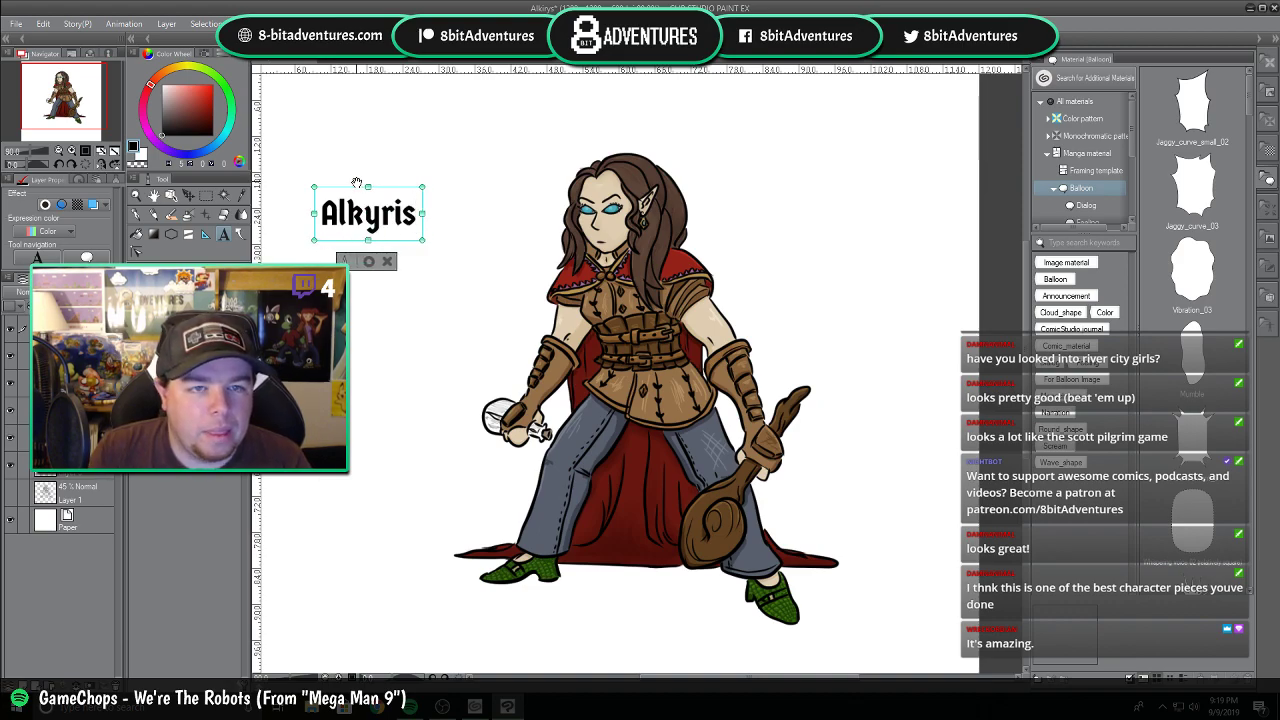
pyautogui.press('BackSpace')
pyautogui.press('BackSpace')
pyautogui.press('BackSpace')
pyautogui.press('BackSpace')
pyautogui.write('irys')
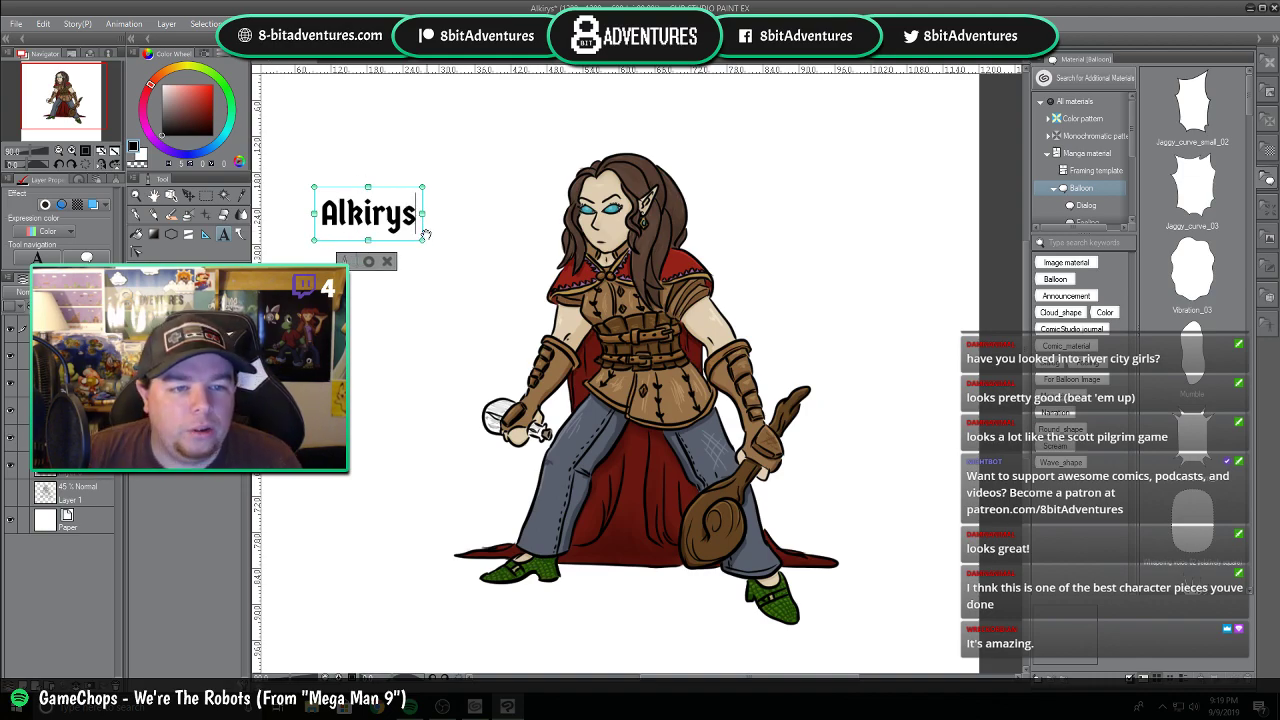
# Enlarge the whole title "Alkirys" to span most of the canvas width and move it up across the character's head.
pyautogui.hotkey('shift', 'Left')
pyautogui.hotkey('shift', 'Left')
pyautogui.hotkey('shift', 'Left')
pyautogui.hotkey('shift', 'Left')
pyautogui.hotkey('shift', 'Left')
pyautogui.hotkey('shift', 'Left')
pyautogui.hotkey('shift', 'Left')
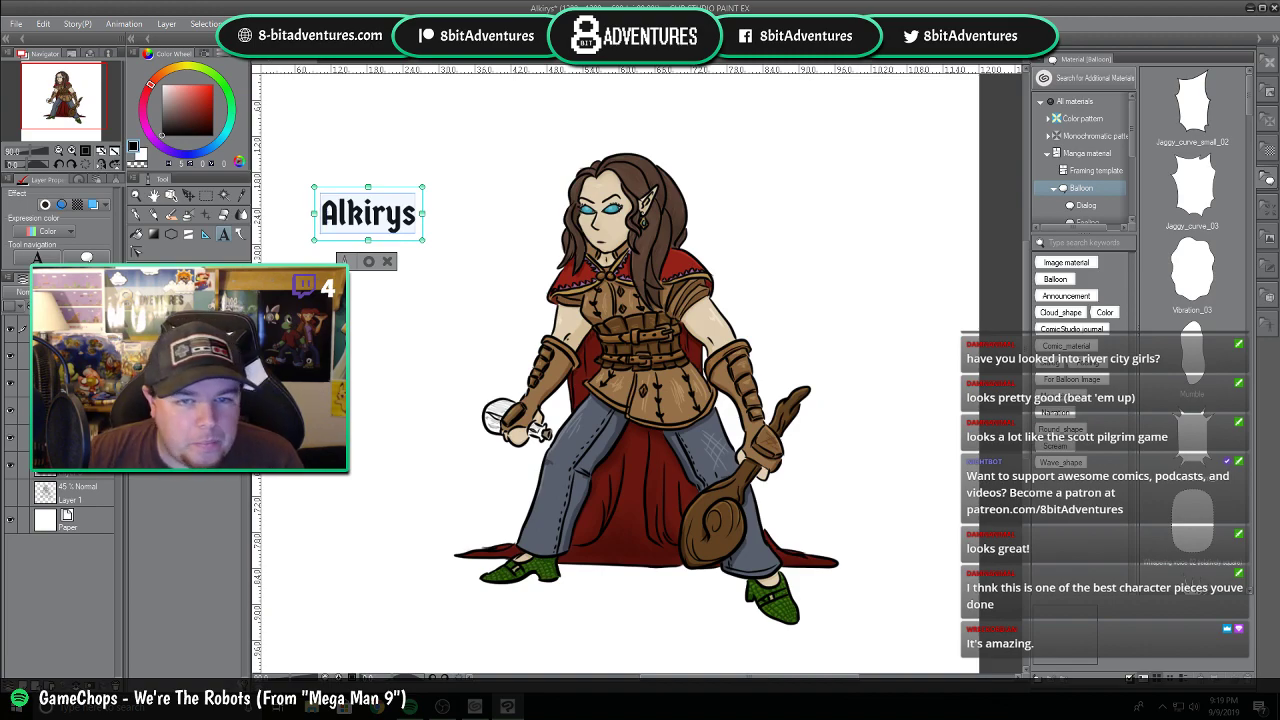
pyautogui.click(240, 350)
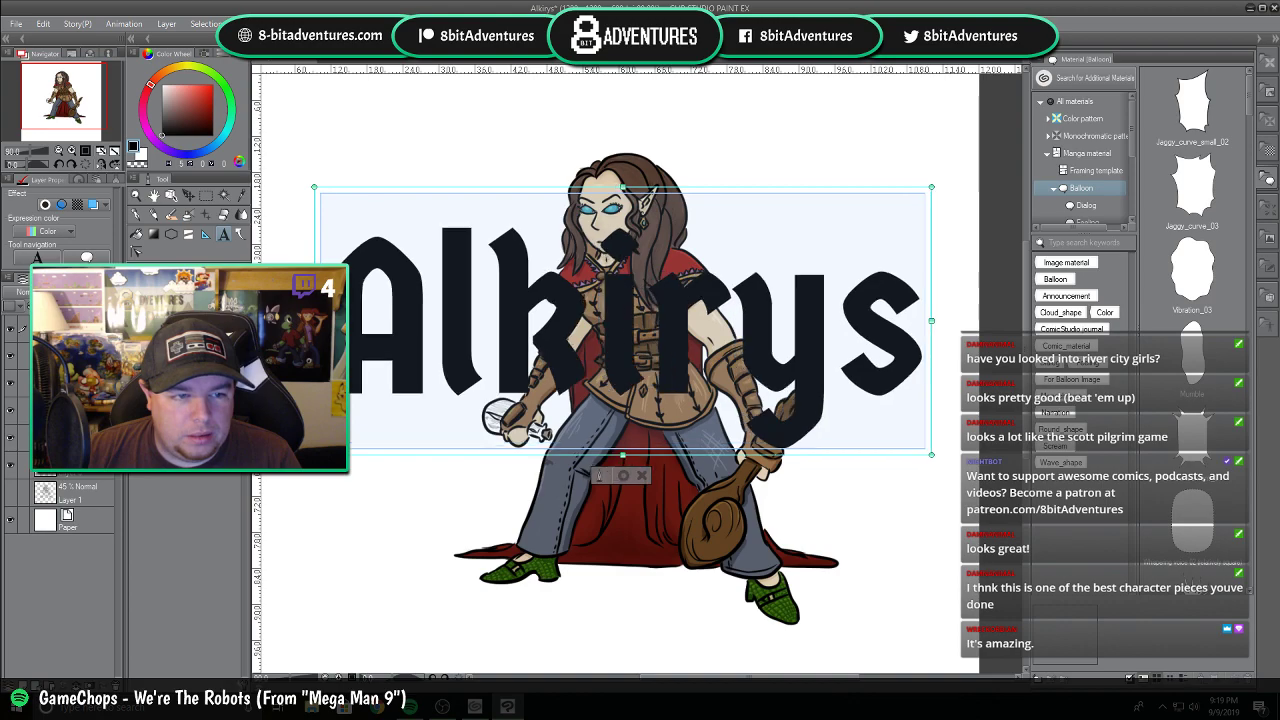
pyautogui.moveTo(708, 193); pyautogui.dragTo(707, 91)
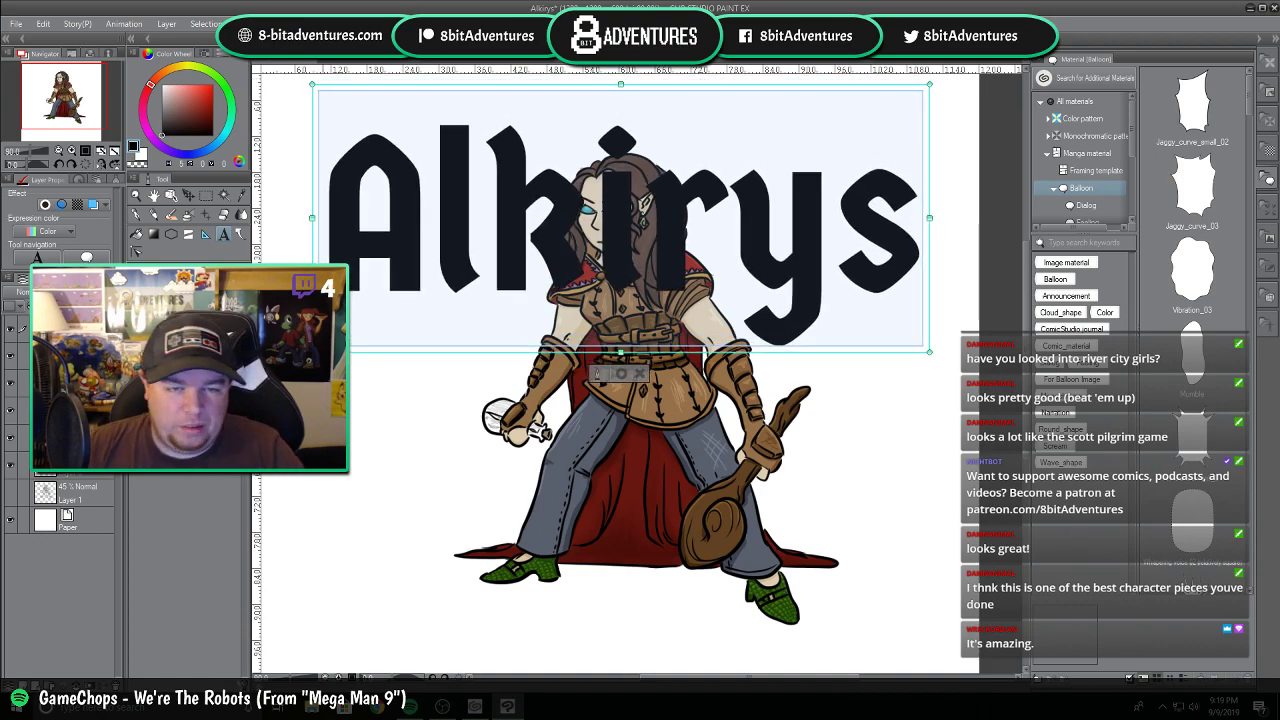
pyautogui.click(621, 373)
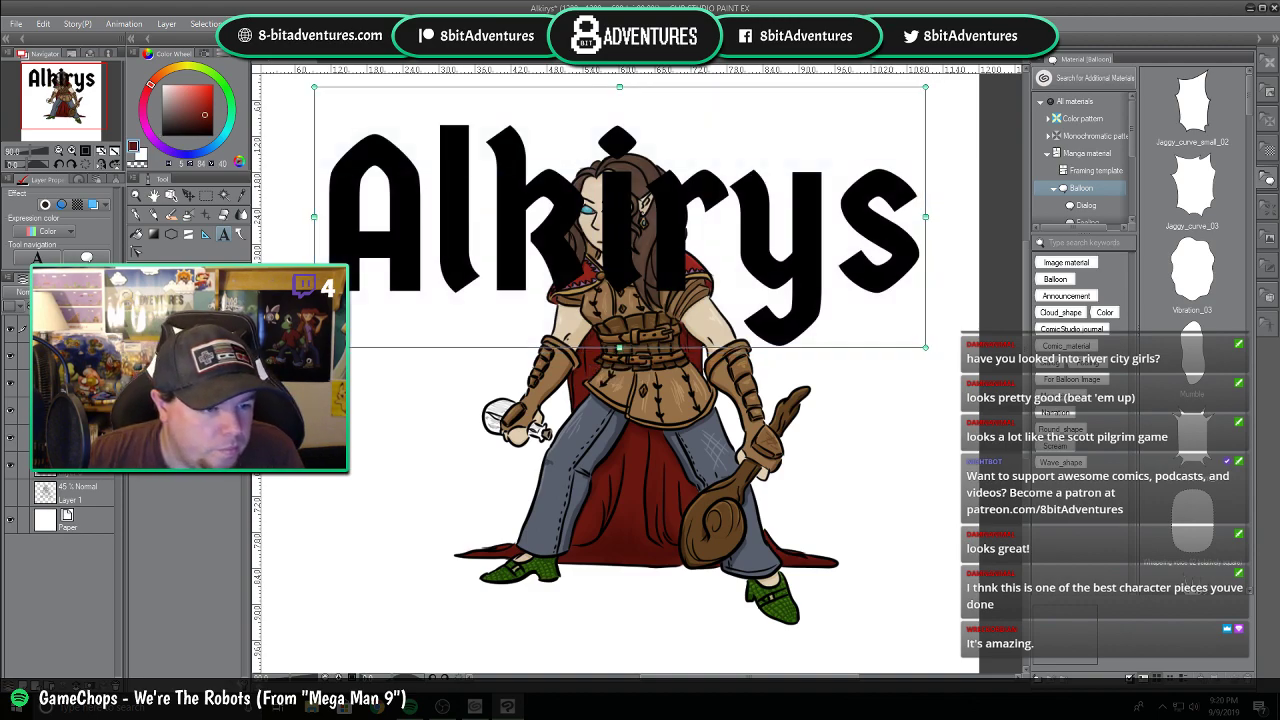
# Move the title's layer beneath the character layers and shift the title slightly upward on the canvas.
pyautogui.moveTo(72, 425); pyautogui.dragTo(119, 687)
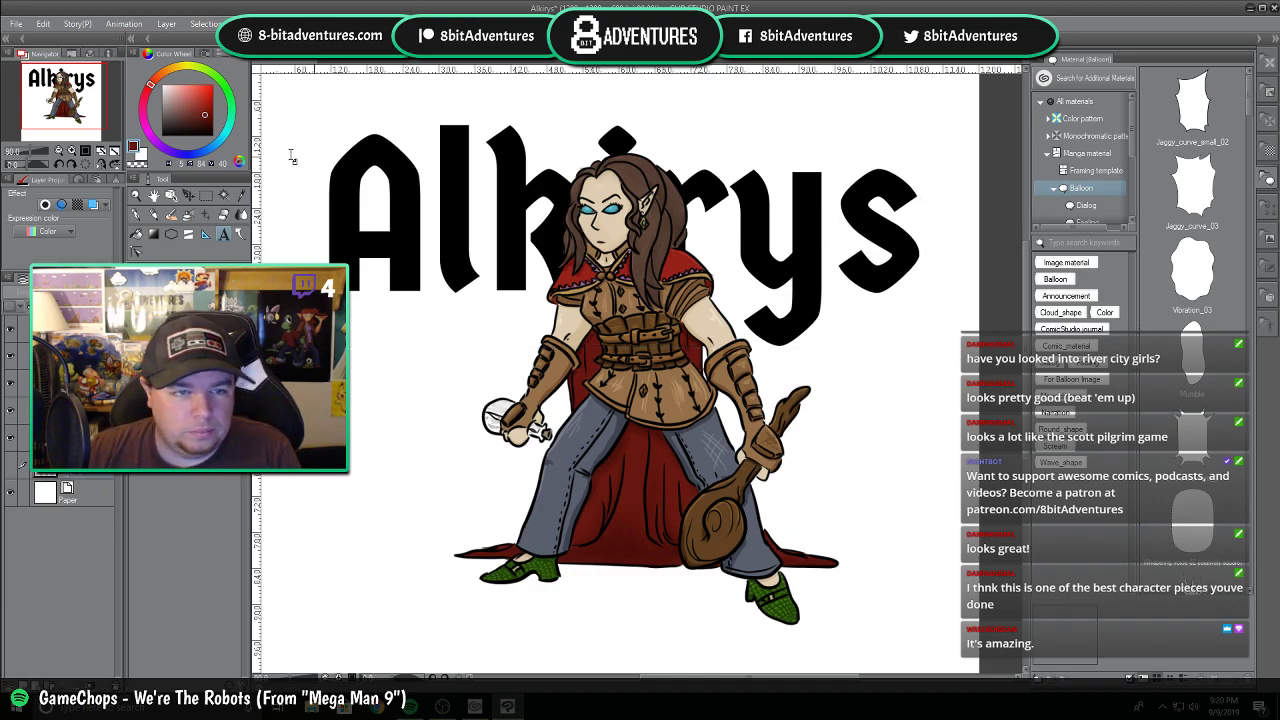
pyautogui.click(76, 438)
pyautogui.click(191, 196)
pyautogui.moveTo(727, 198)
pyautogui.mouseDown()
pyautogui.moveTo(731, 318)
pyautogui.moveTo(730, 155)
pyautogui.moveTo(727, 181)
pyautogui.mouseUp()
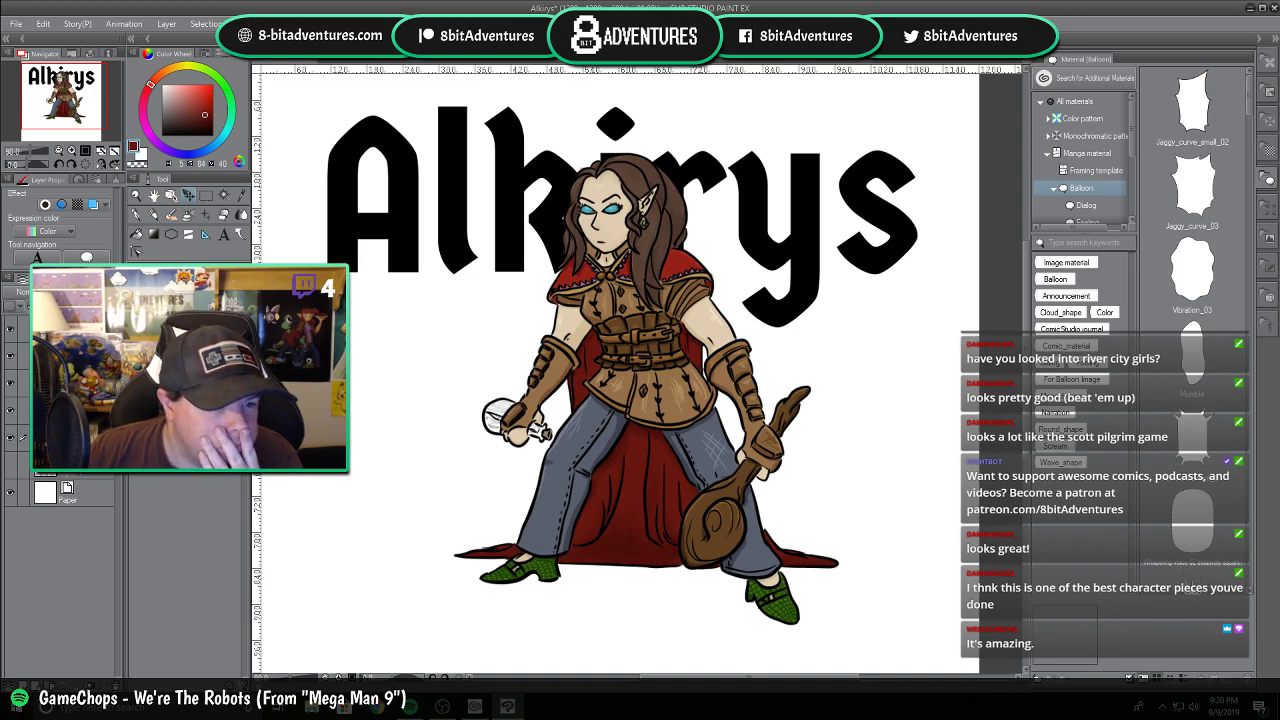
pyautogui.rightClick(91, 437)
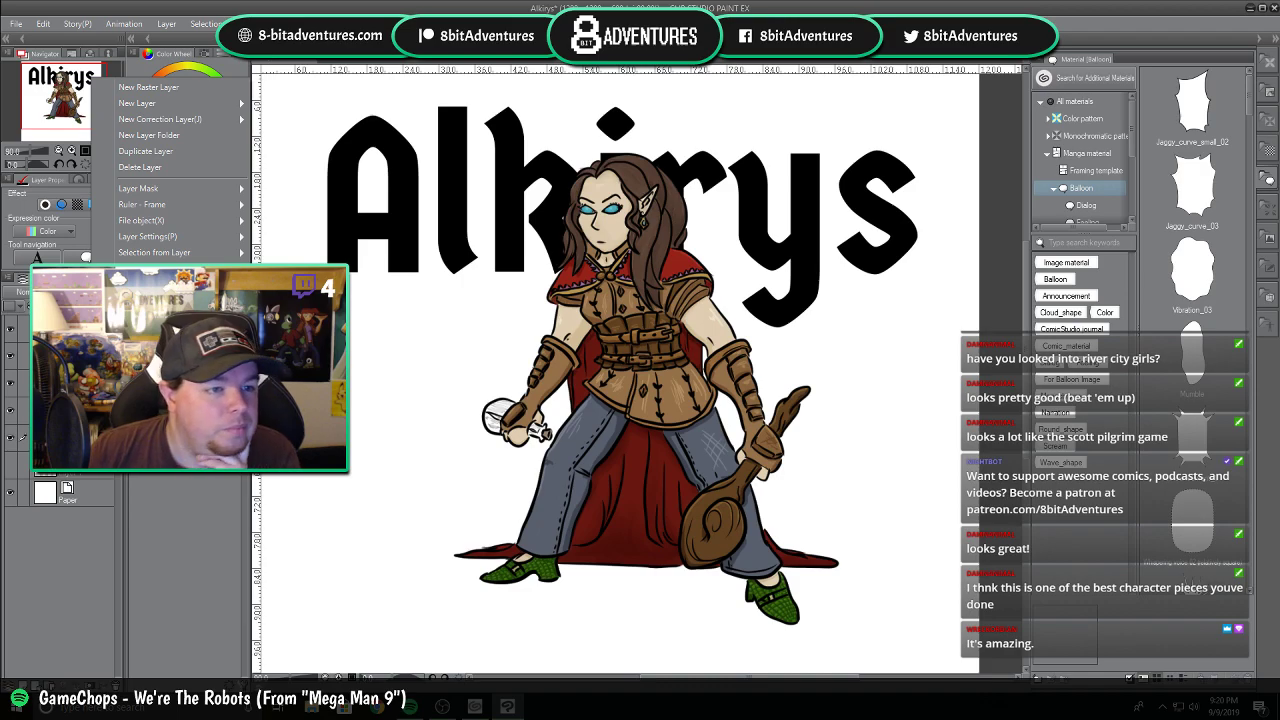
pyautogui.moveTo(187, 222)
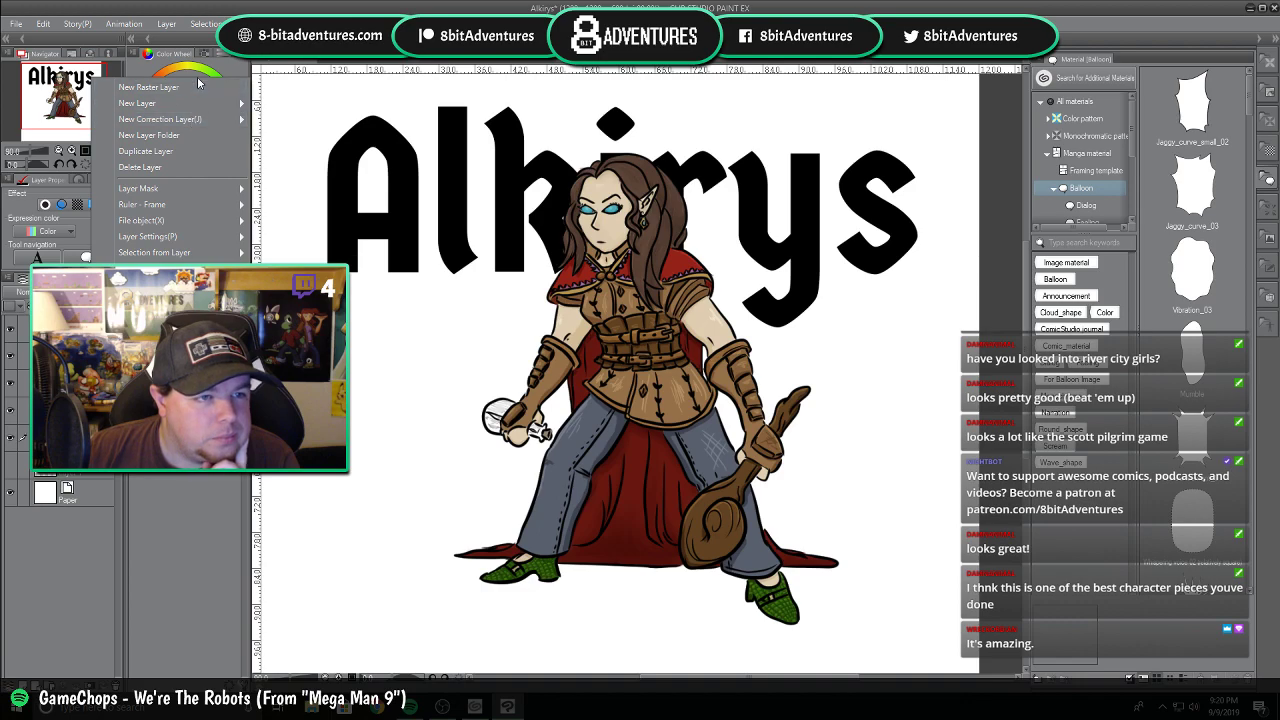
pyautogui.click(98, 547)
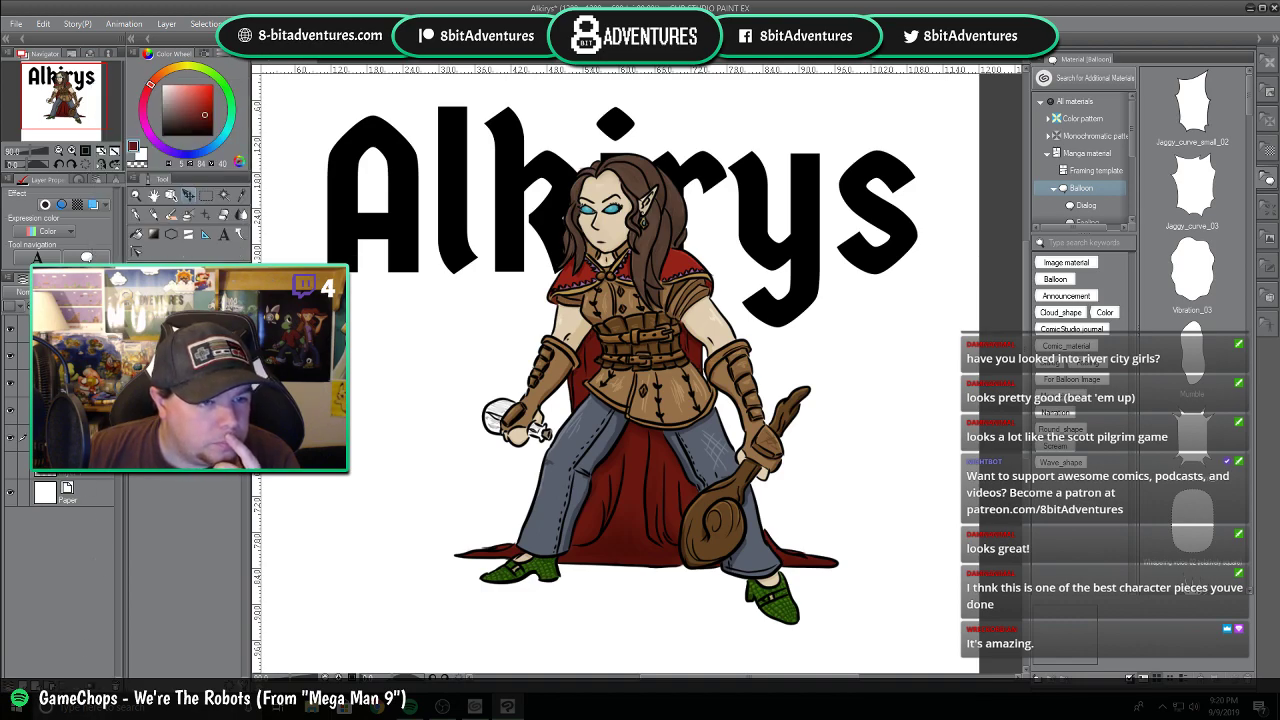
# Select all of the title text and recolor it dark green.
pyautogui.click(223, 234)
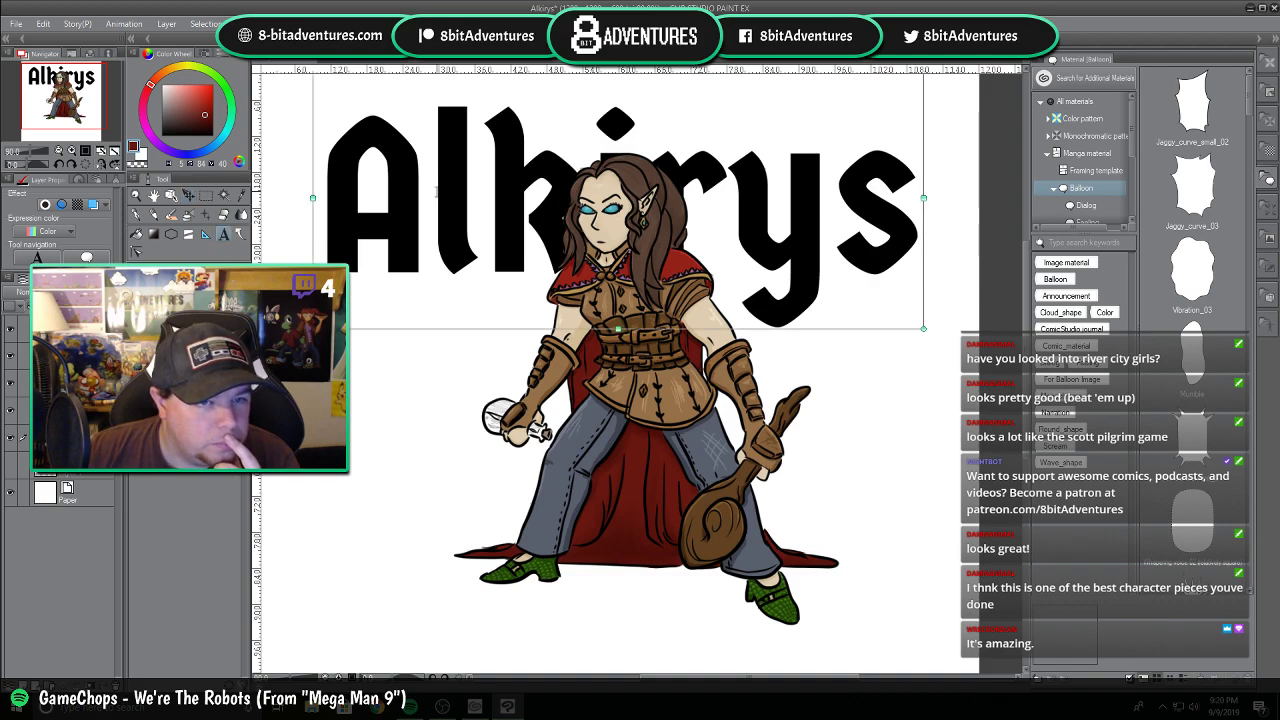
pyautogui.click(447, 190)
pyautogui.click(323, 195)
pyautogui.hotkey('ctrl', 'a')
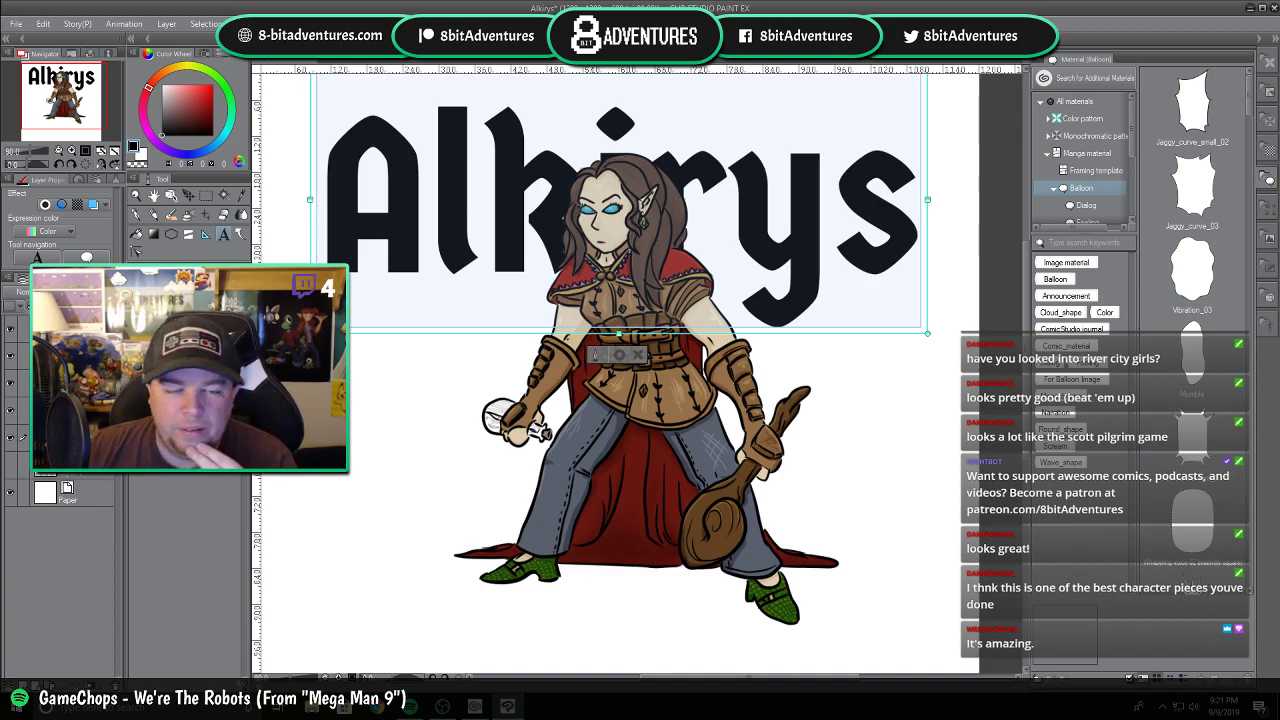
pyautogui.click(233, 114)
pyautogui.click(207, 114)
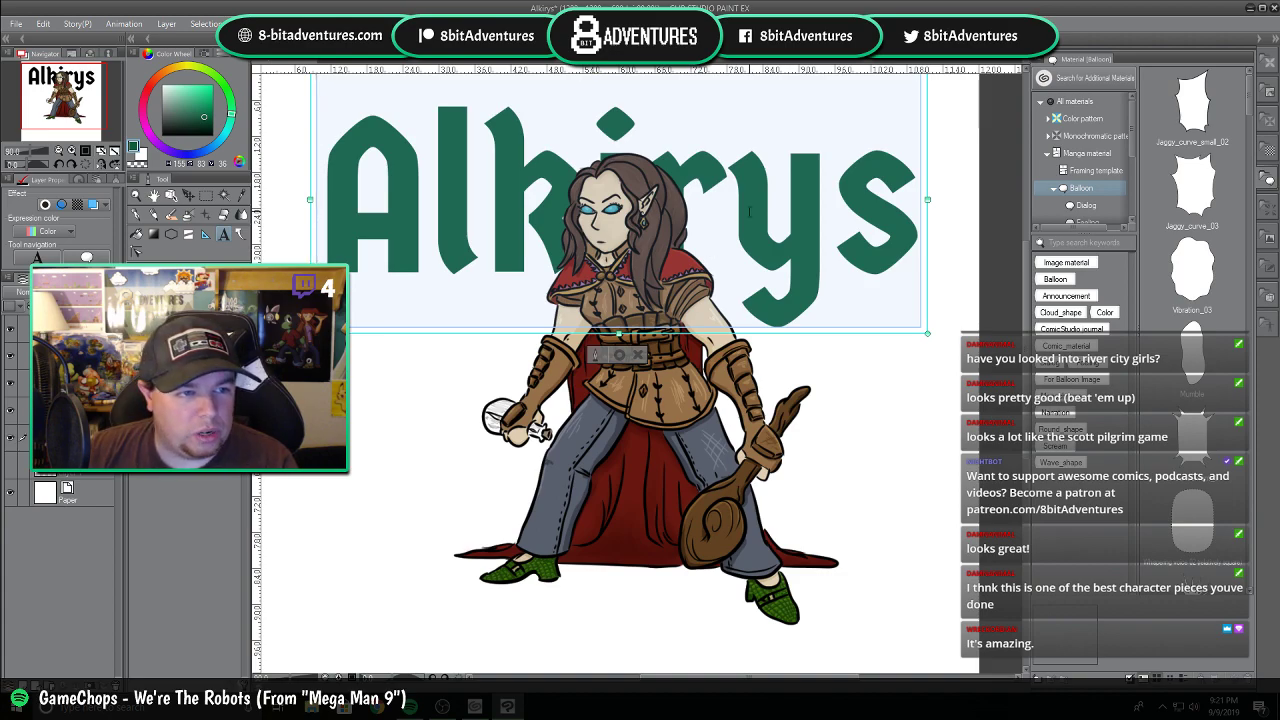
# Add an edge border effect to the title with a black edge color and a thickness of about 7.2.
pyautogui.click(44, 205)
pyautogui.click(44, 205)
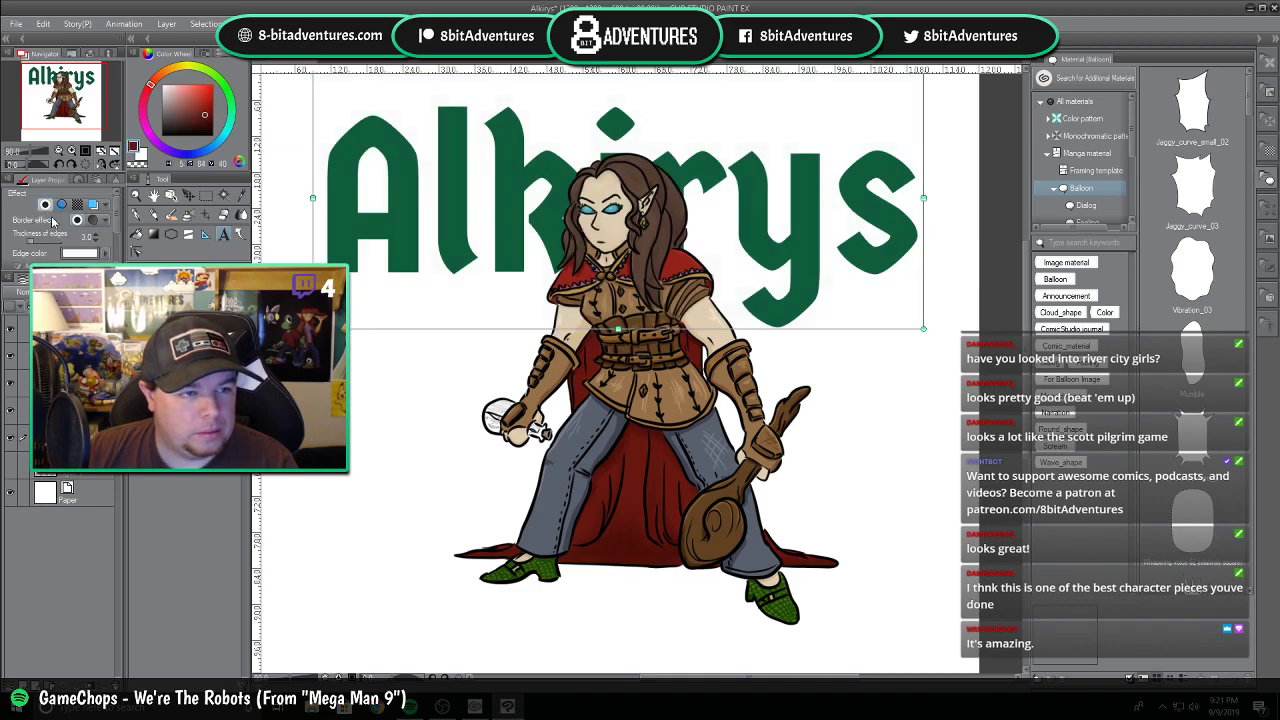
pyautogui.click(500, 222)
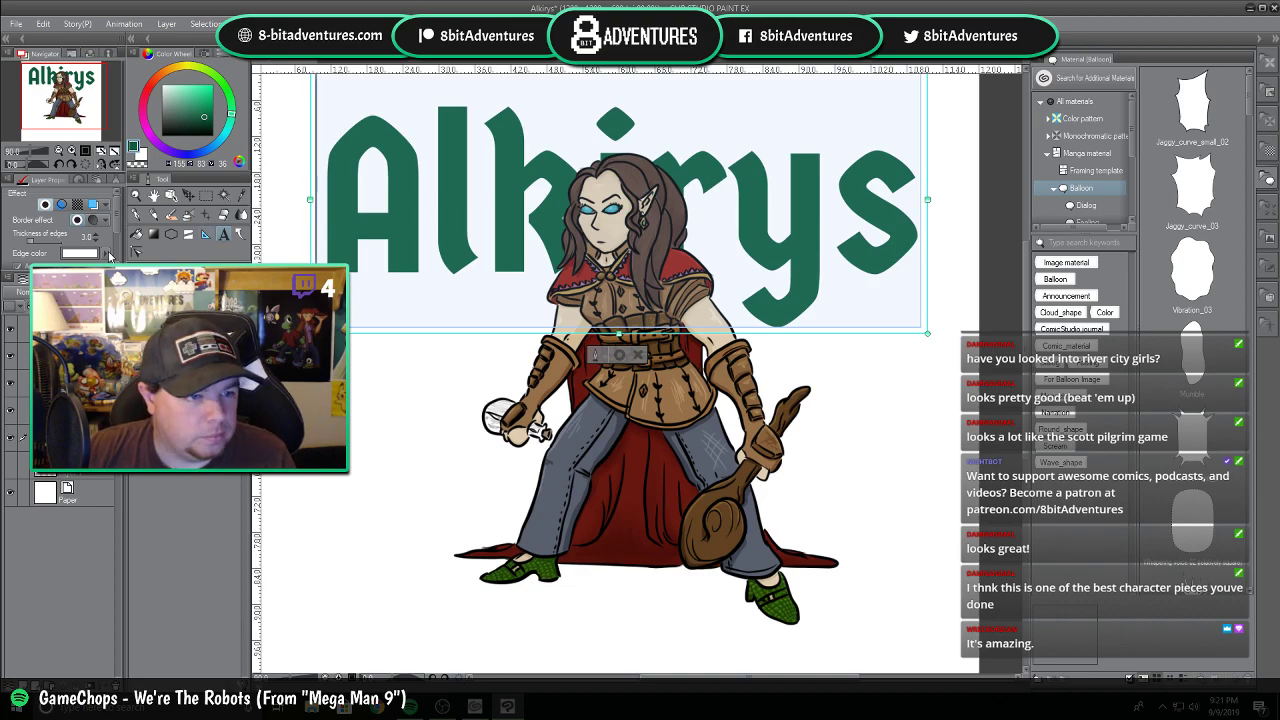
pyautogui.click(86, 255)
pyautogui.click(87, 253)
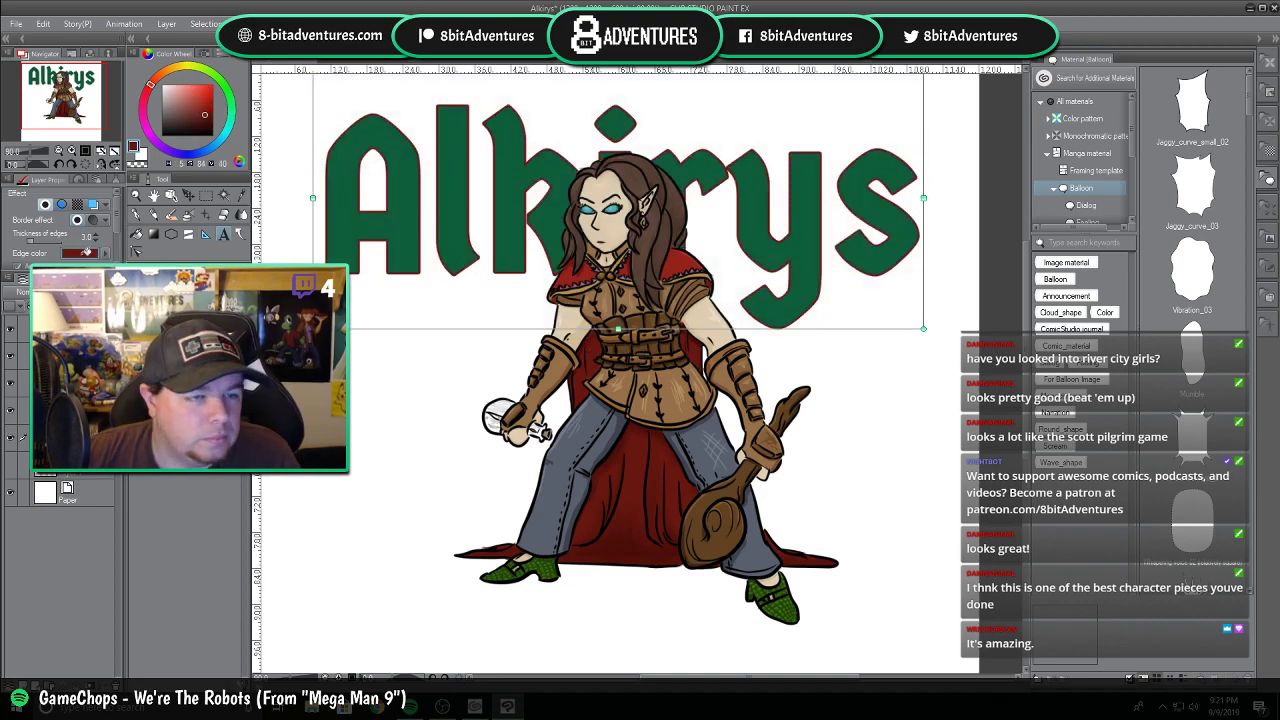
pyautogui.click(166, 131)
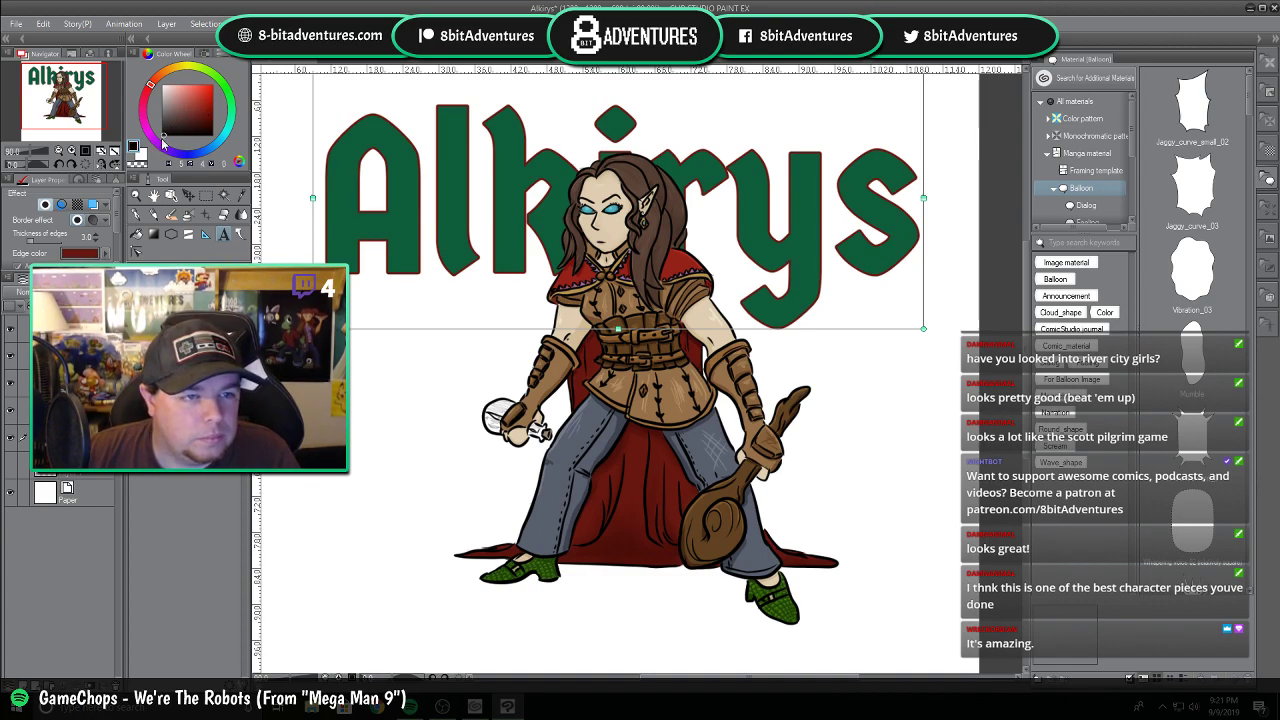
pyautogui.click(80, 252)
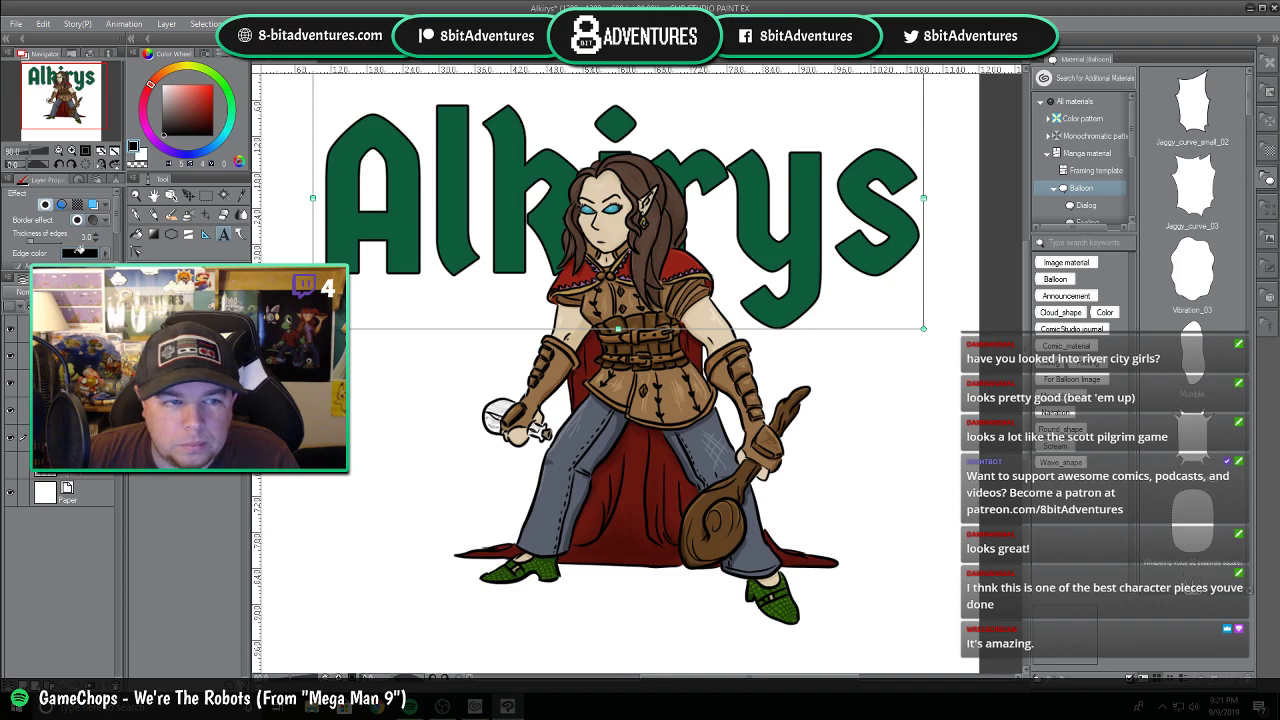
pyautogui.moveTo(35, 243); pyautogui.dragTo(40, 245)
pyautogui.moveTo(117, 205); pyautogui.dragTo(117, 238)
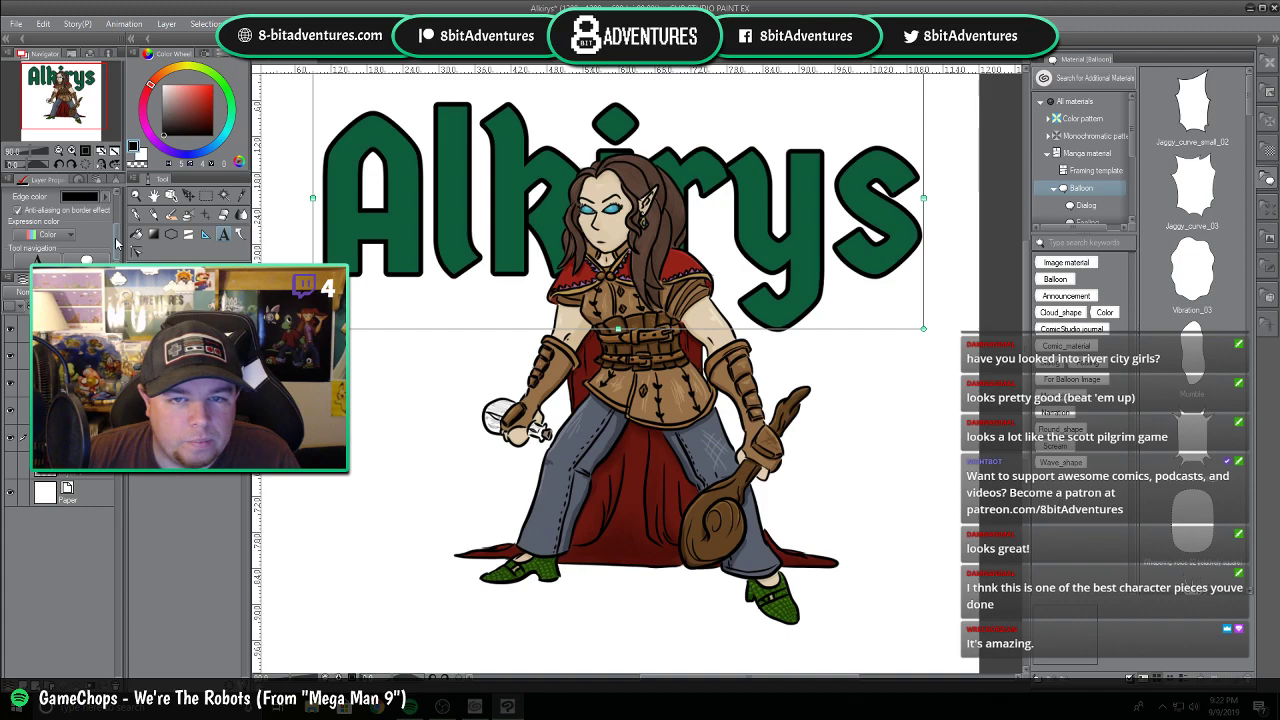
pyautogui.moveTo(117, 231); pyautogui.dragTo(117, 209)
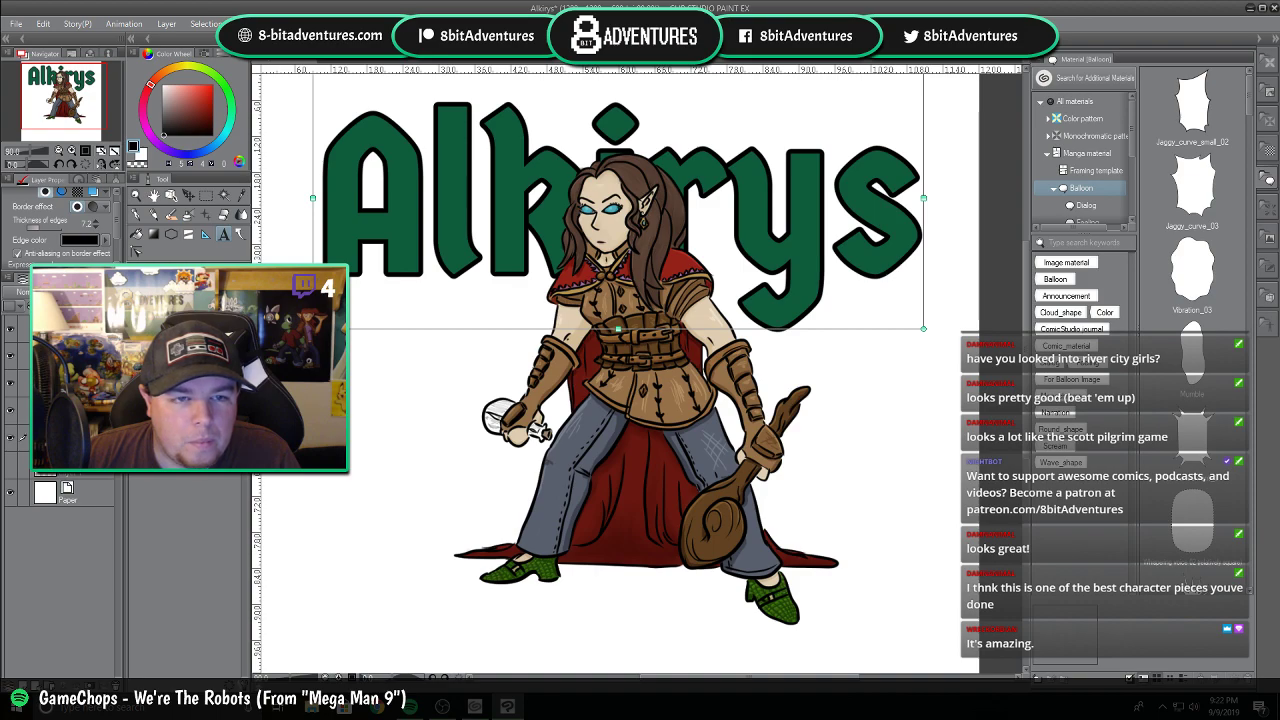
# Try smaller font sizes for the whole title and return it to the larger size.
pyautogui.click(481, 173)
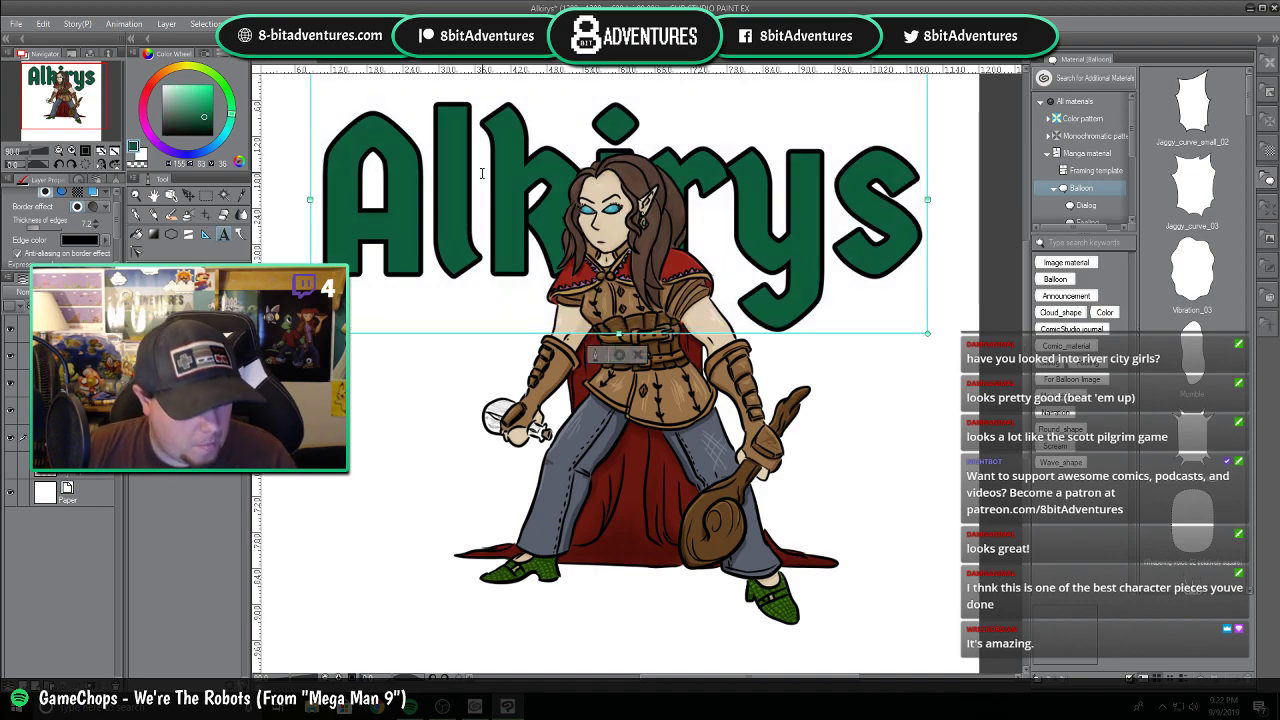
pyautogui.hotkey('ctrl', 'a')
pyautogui.click(240, 390)
pyautogui.click(240, 390)
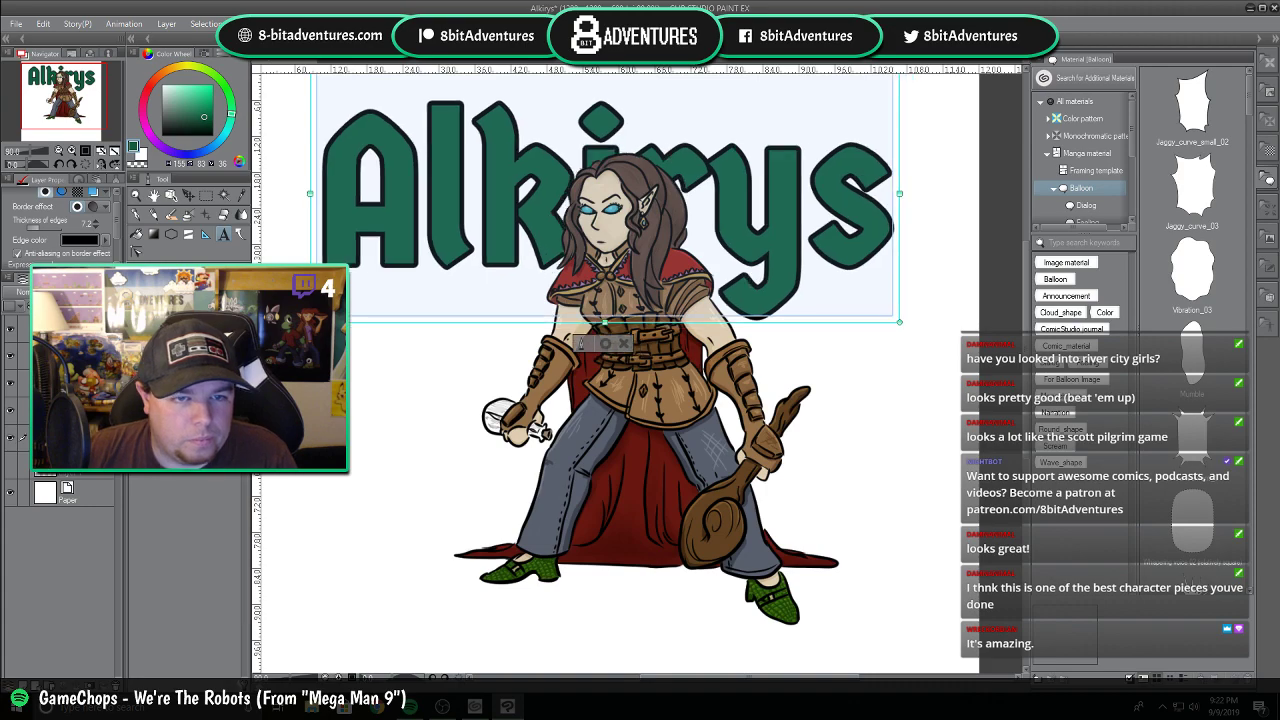
pyautogui.click(240, 390)
pyautogui.click(240, 390)
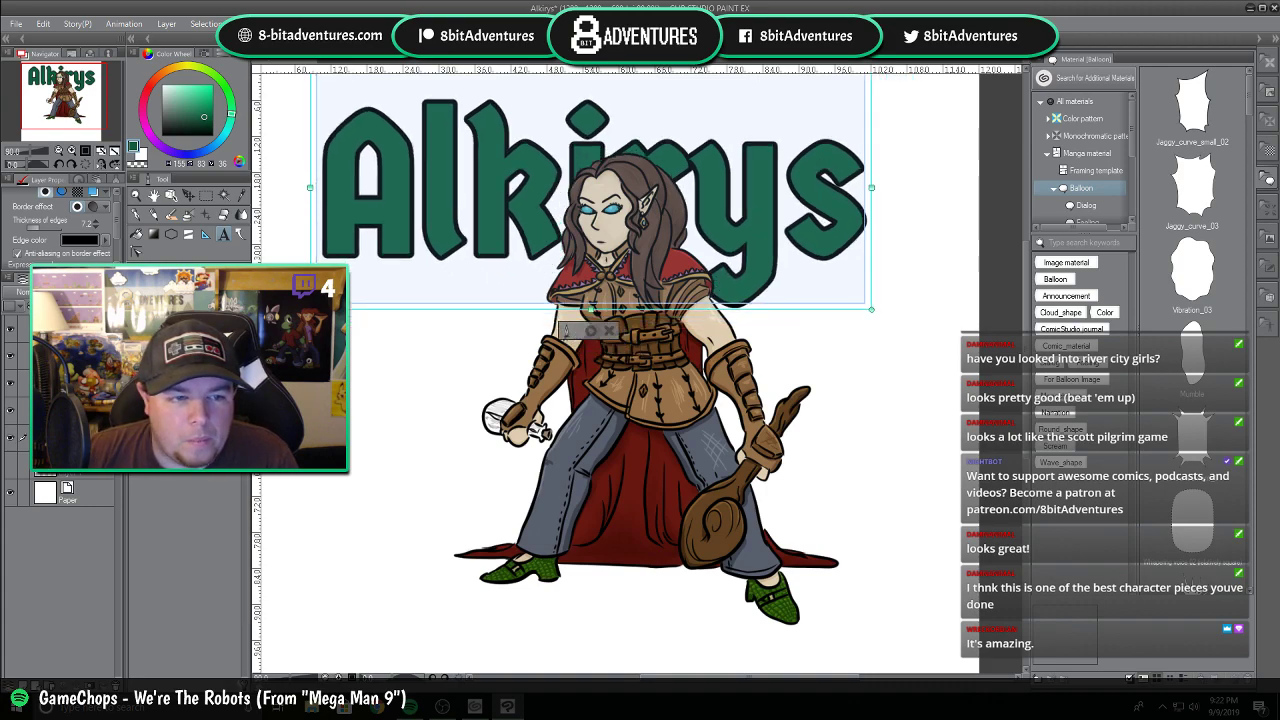
pyautogui.click(240, 386)
pyautogui.click(240, 386)
pyautogui.click(240, 386)
pyautogui.click(240, 386)
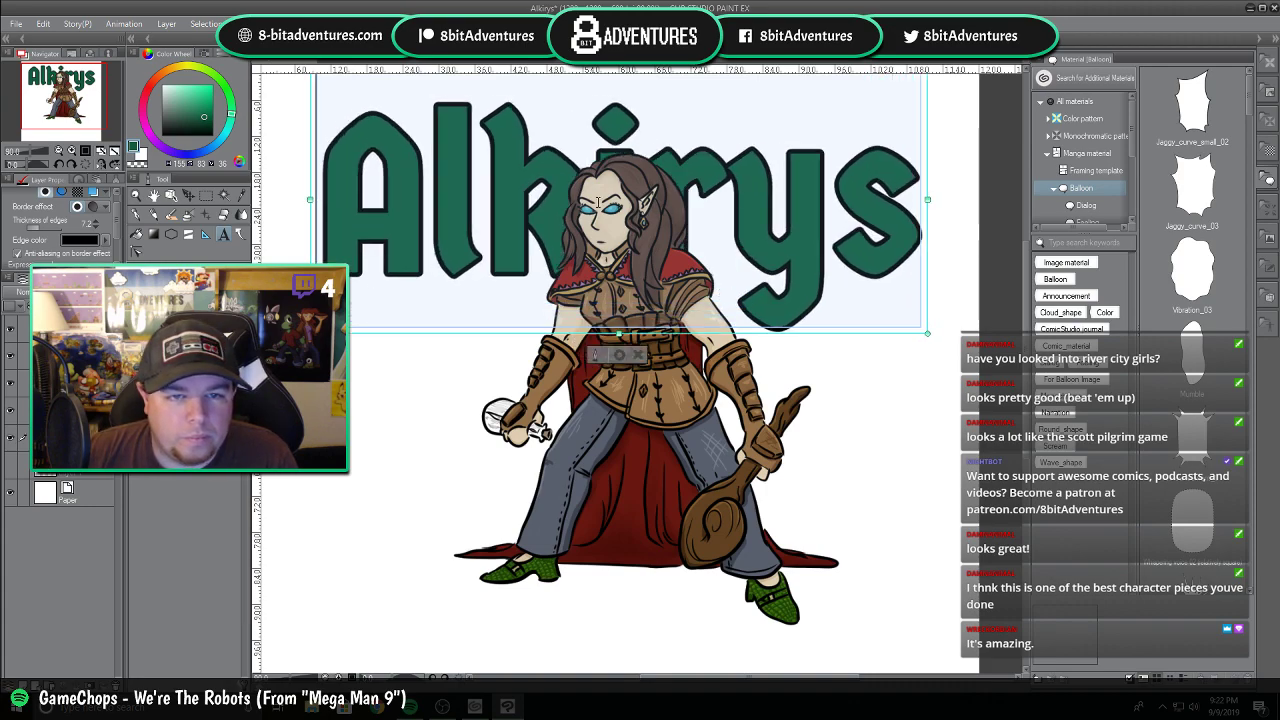
# Nudge the title slightly downward, and move the whole character lower so that the head overlaps only the title's lower edge.
pyautogui.click(187, 196)
pyautogui.moveTo(708, 195)
pyautogui.mouseDown()
pyautogui.moveTo(712, 246)
pyautogui.moveTo(723, 214)
pyautogui.moveTo(718, 192)
pyautogui.moveTo(718, 318)
pyautogui.moveTo(706, 152)
pyautogui.moveTo(711, 184)
pyautogui.mouseUp()
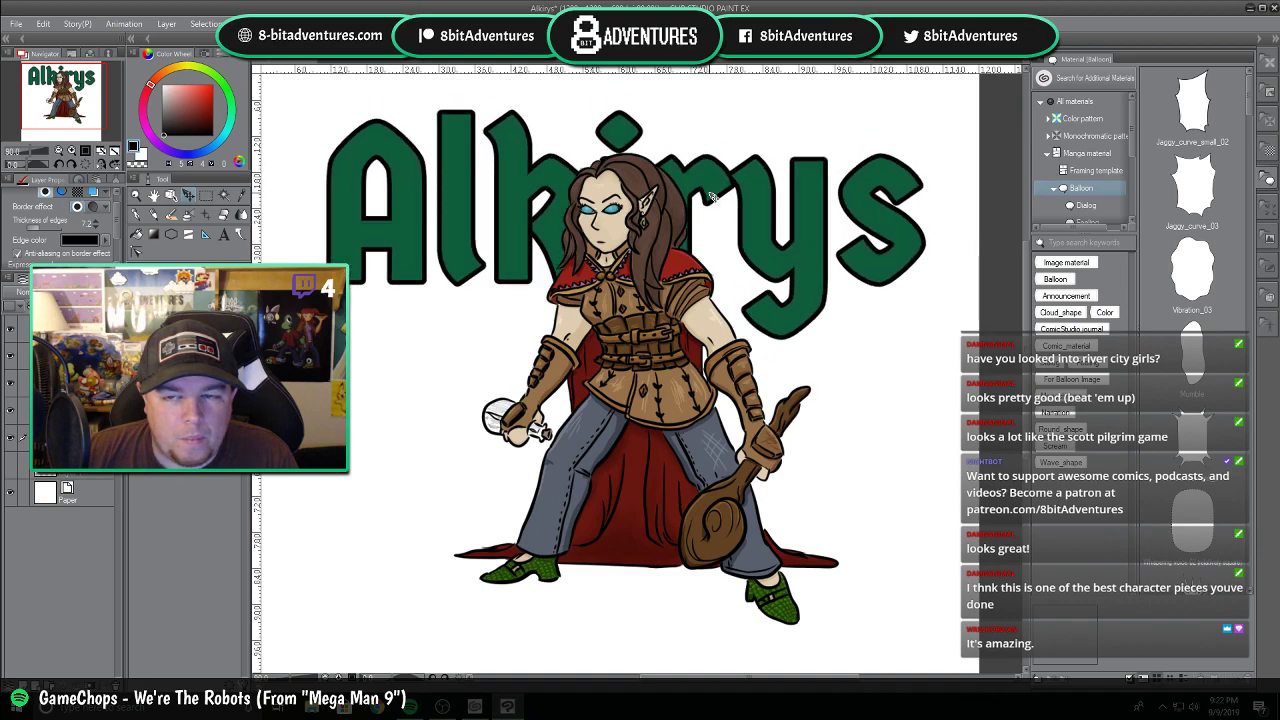
pyautogui.scroll(-2, 735, 289)
pyautogui.scroll(-1, 752, 262)
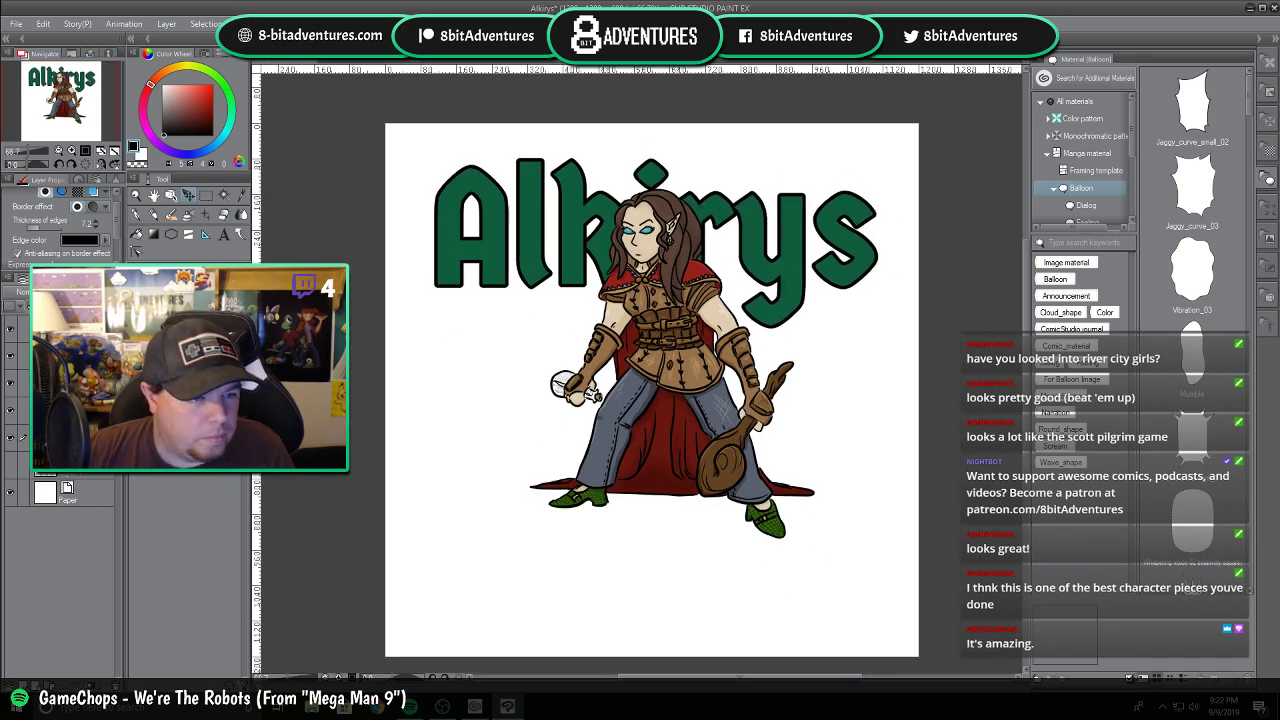
pyautogui.click(76, 329)
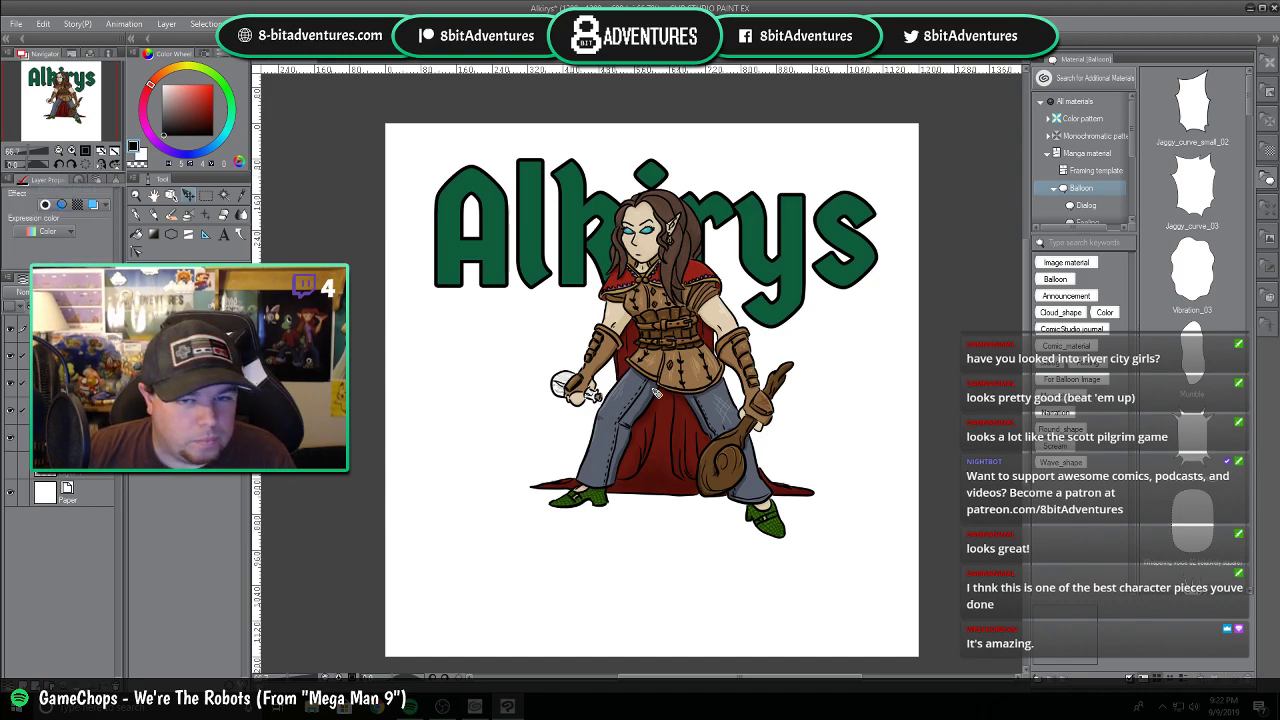
pyautogui.moveTo(667, 342); pyautogui.dragTo(656, 412)
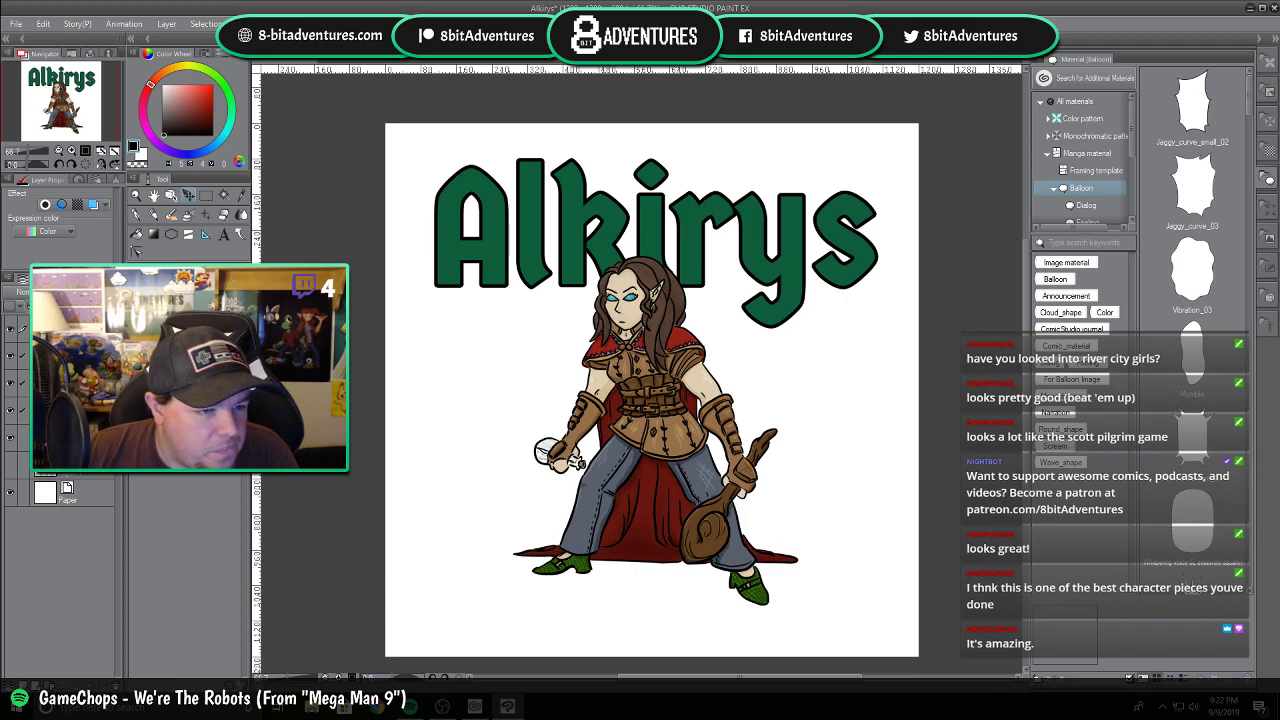
# Add a new layer behind the character and draw a flat, filled black ellipse across the feet as a ground shadow.
pyautogui.click(82, 438)
pyautogui.click(23, 686)
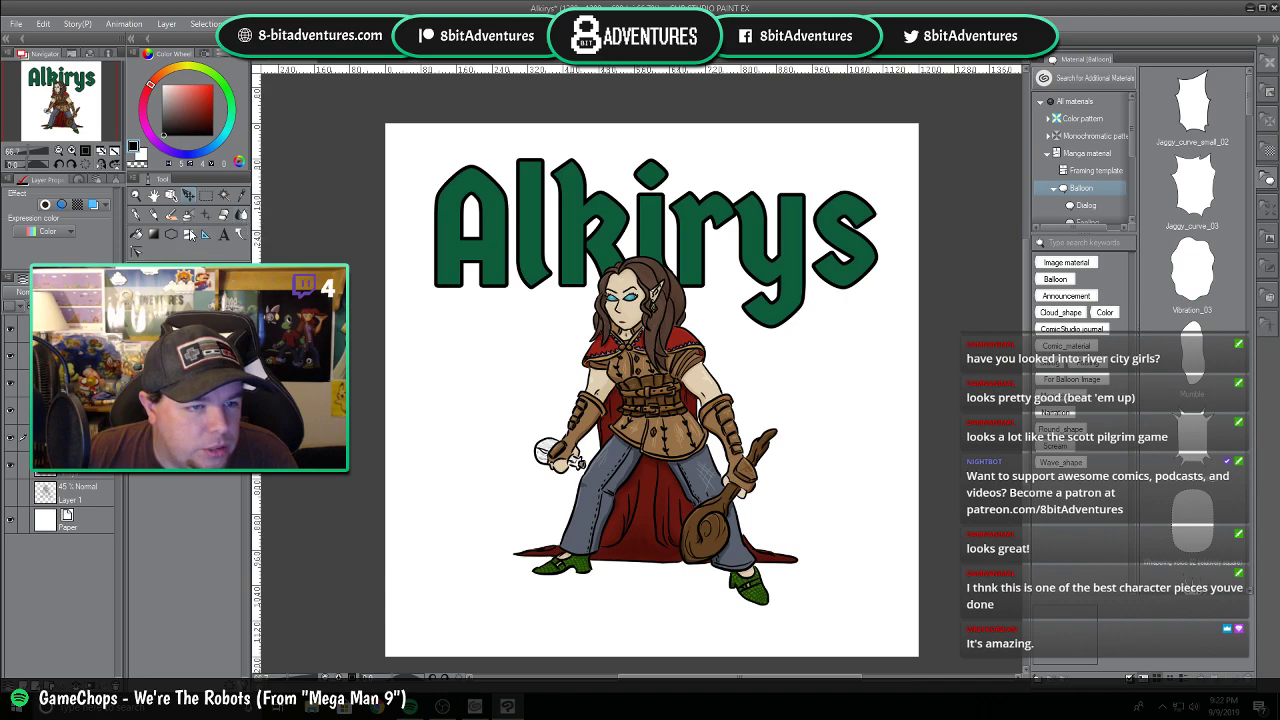
pyautogui.click(170, 240)
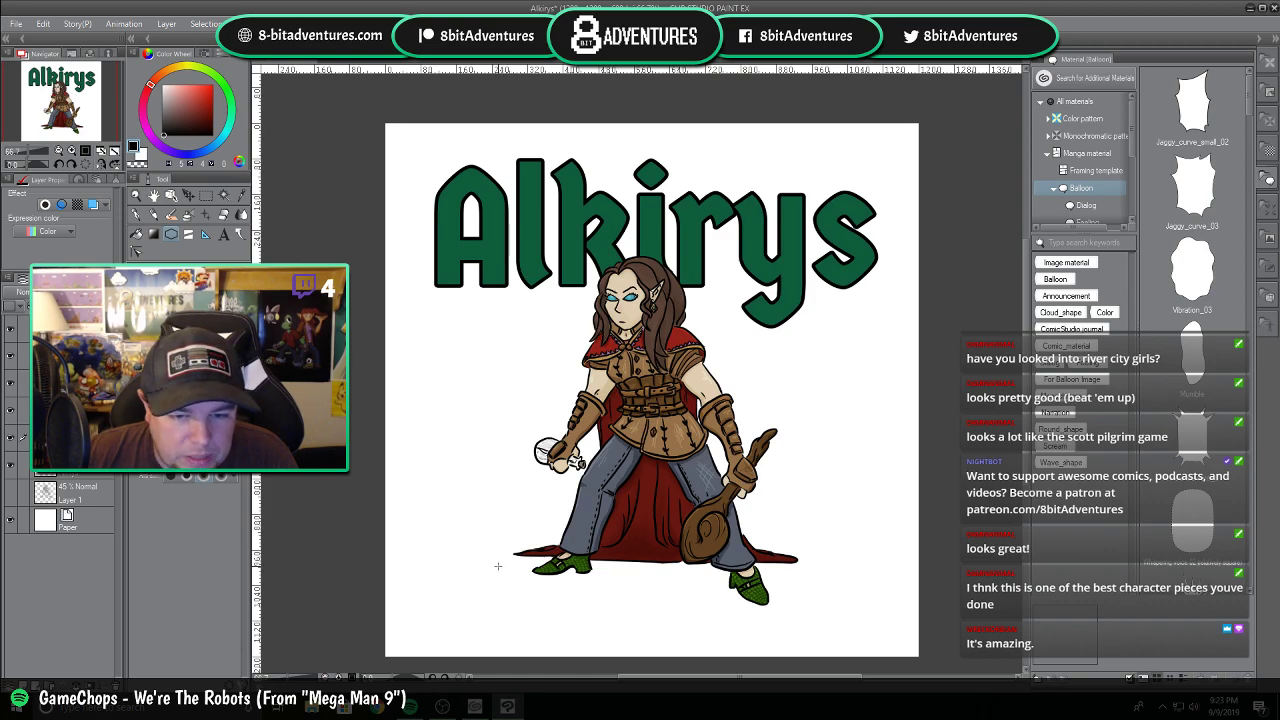
pyautogui.moveTo(498, 568); pyautogui.dragTo(810, 594)
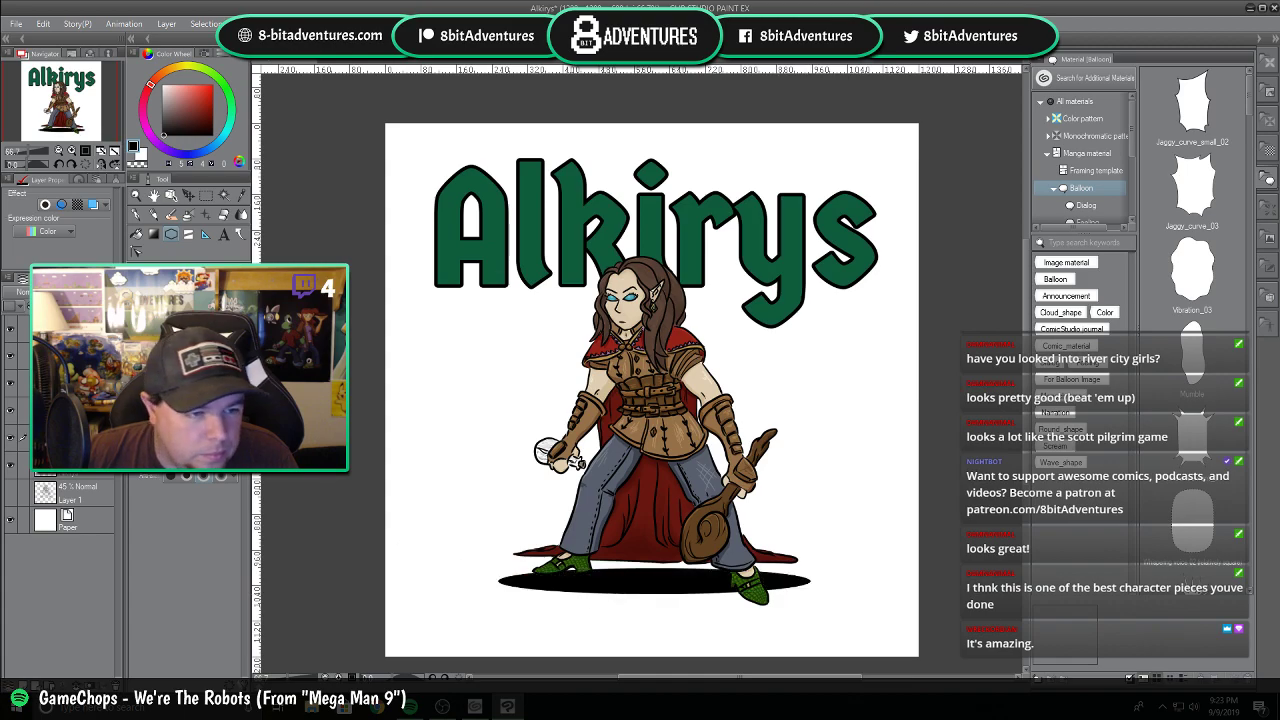
# Lower the shadow layer's opacity to a soft grey and move the ellipse up under the character's rear foot.
pyautogui.moveTo(98, 292); pyautogui.dragTo(78, 292)
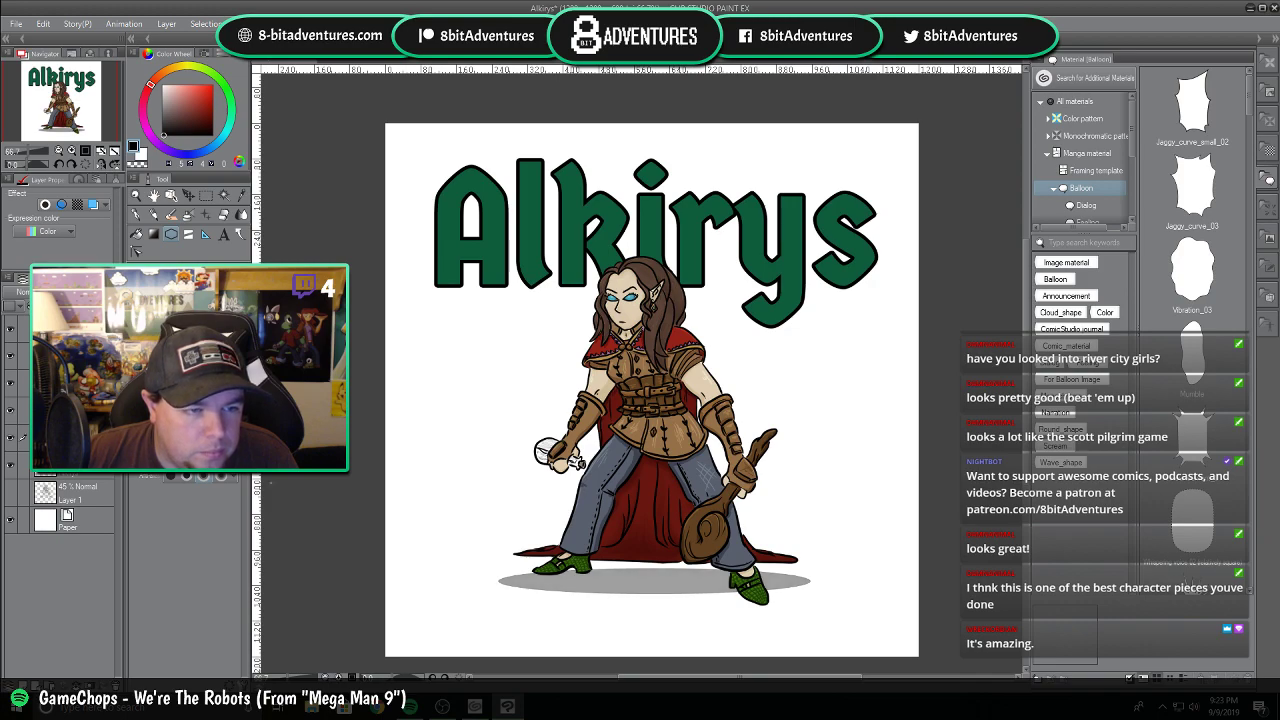
pyautogui.press('k')
pyautogui.moveTo(657, 587); pyautogui.dragTo(655, 572)
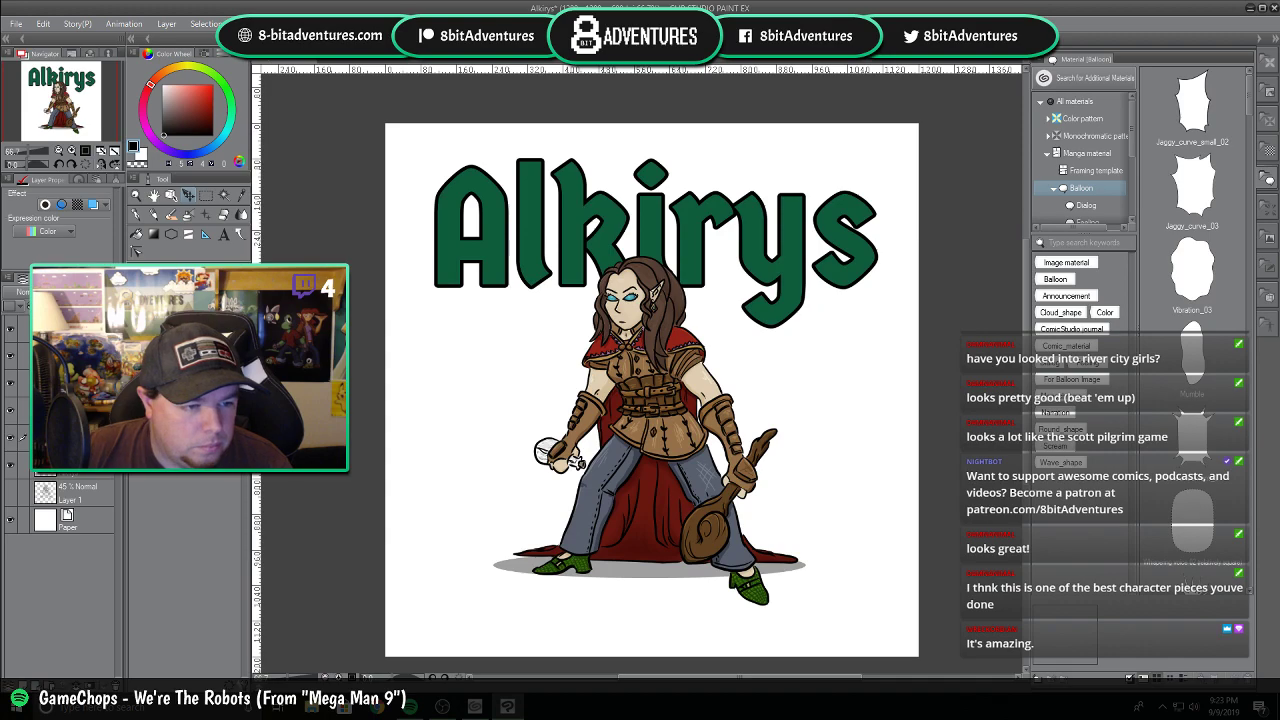
# Duplicate the shadow layer, place the copy under the front foot, and transform it into a slightly narrower ellipse extending past that foot.
pyautogui.moveTo(92, 438); pyautogui.dragTo(106, 685)
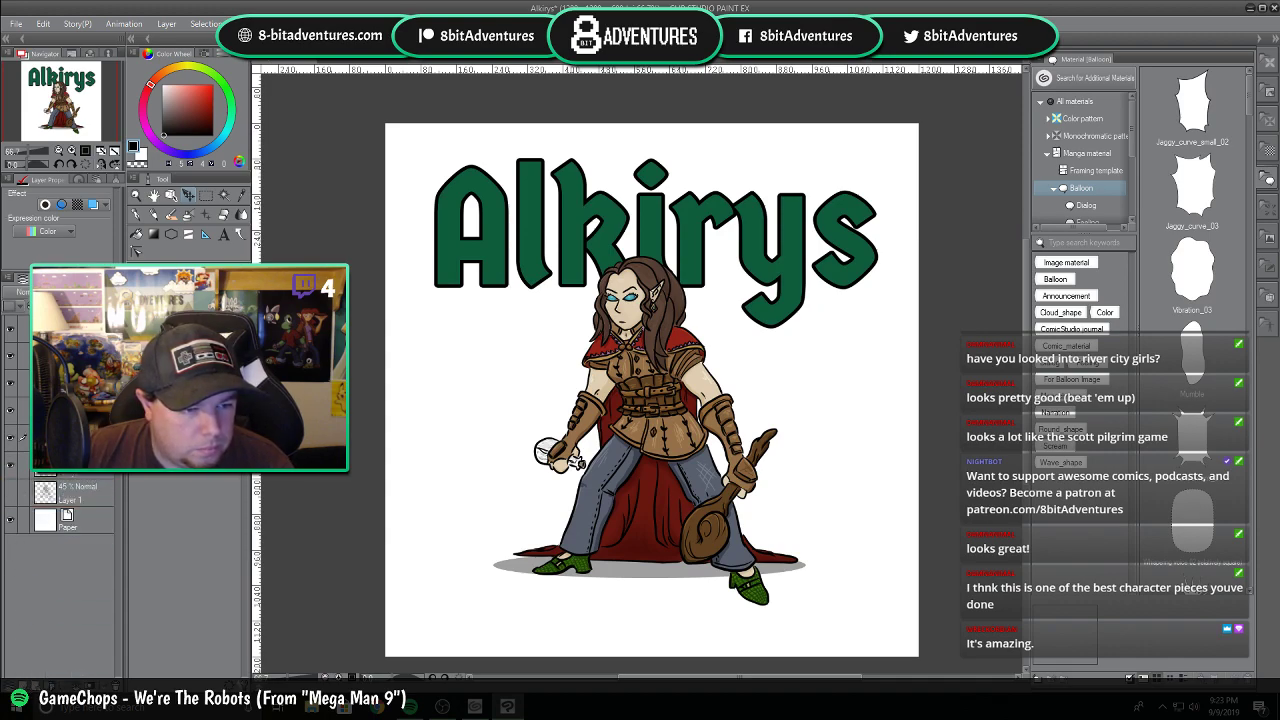
pyautogui.rightClick(90, 438)
pyautogui.click(183, 160)
pyautogui.moveTo(626, 570); pyautogui.dragTo(656, 597)
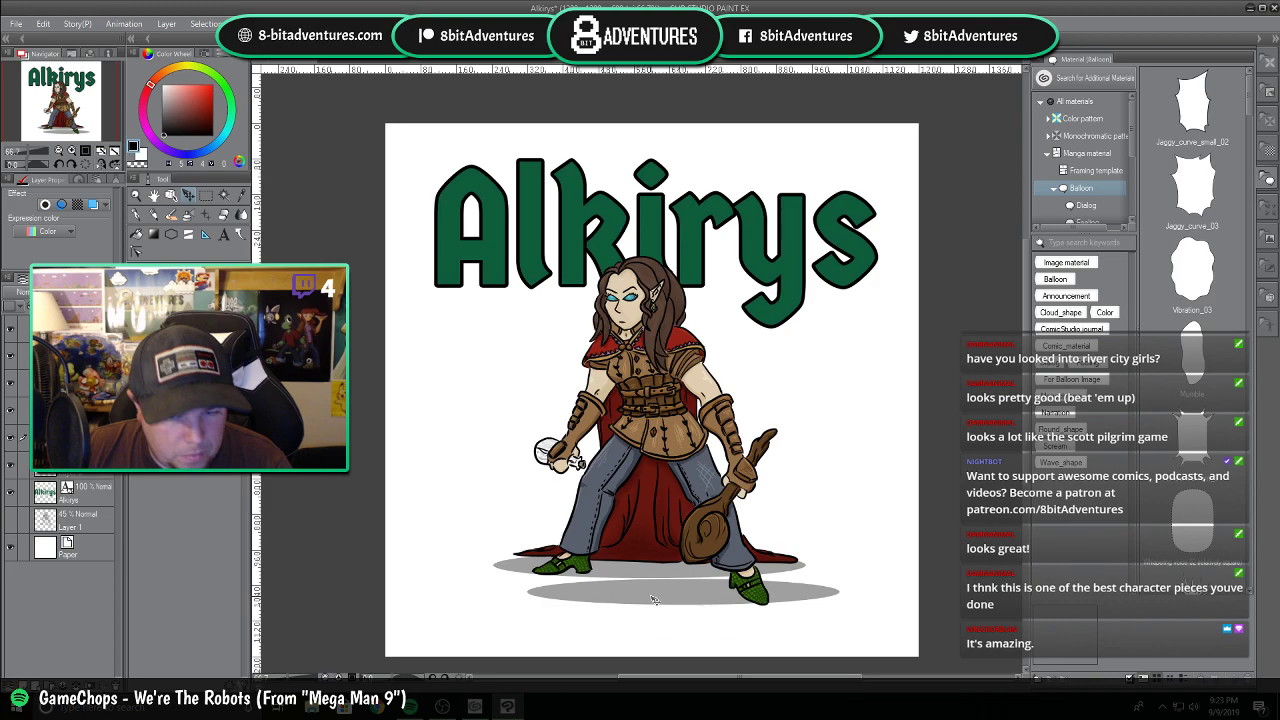
pyautogui.hotkey('ctrl', 't')
pyautogui.moveTo(524, 591); pyautogui.dragTo(646, 598)
pyautogui.moveTo(742, 600)
pyautogui.mouseDown()
pyautogui.moveTo(790, 594)
pyautogui.moveTo(720, 593)
pyautogui.moveTo(737, 588)
pyautogui.moveTo(735, 606)
pyautogui.moveTo(773, 602)
pyautogui.moveTo(743, 595)
pyautogui.moveTo(684, 643)
pyautogui.moveTo(714, 593)
pyautogui.moveTo(776, 596)
pyautogui.moveTo(757, 601)
pyautogui.mouseUp()
pyautogui.press('Return')
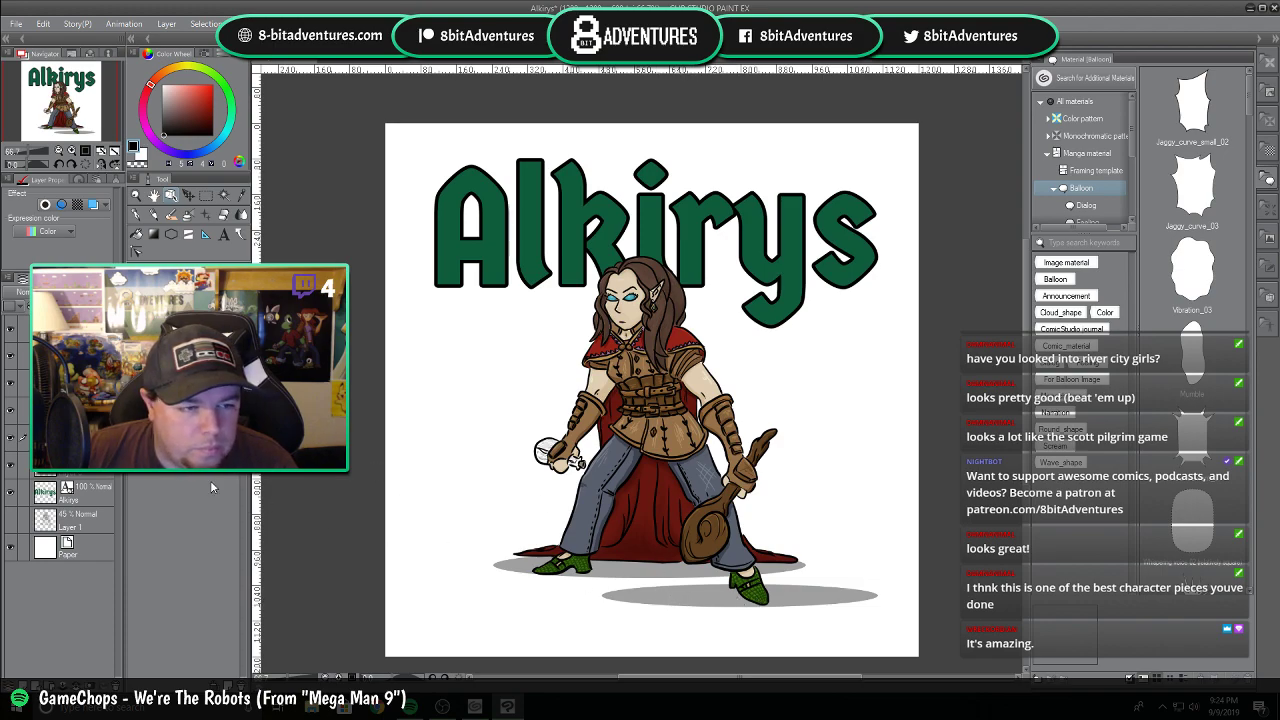
# Free-transform the front foot's shadow into a much narrower ellipse centred beneath that foot.
pyautogui.rightClick(74, 438)
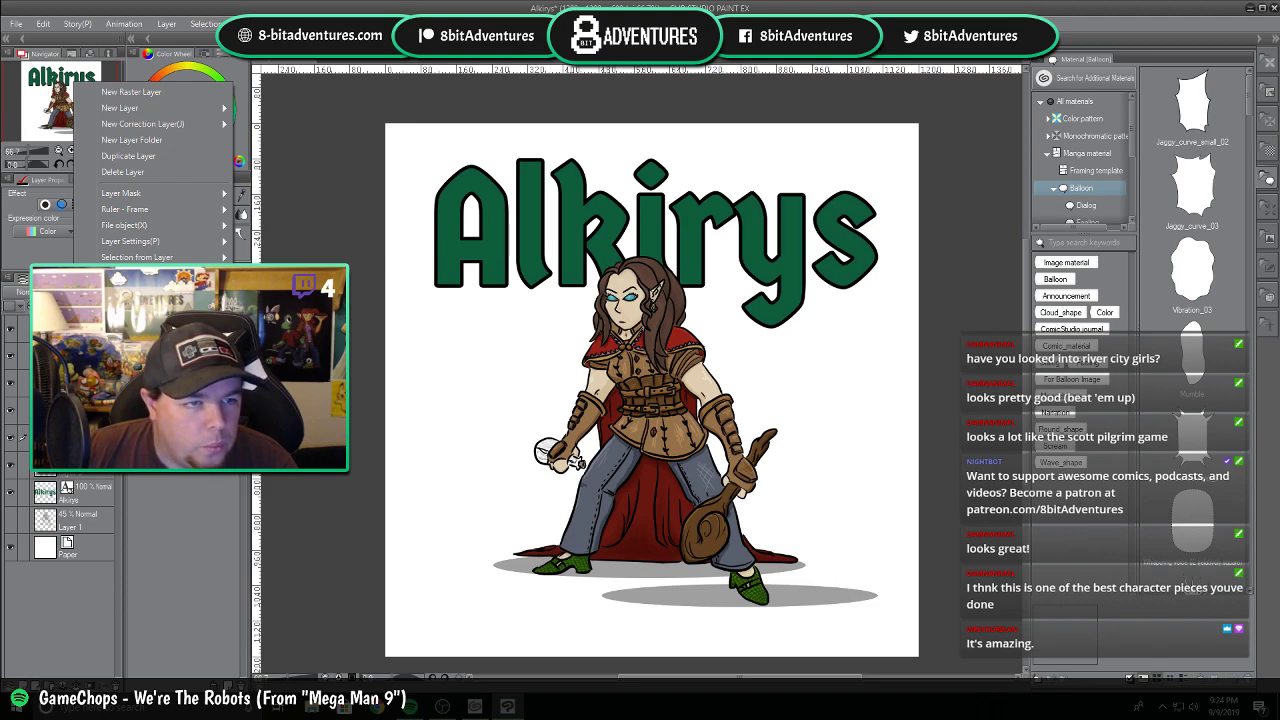
pyautogui.click(214, 462)
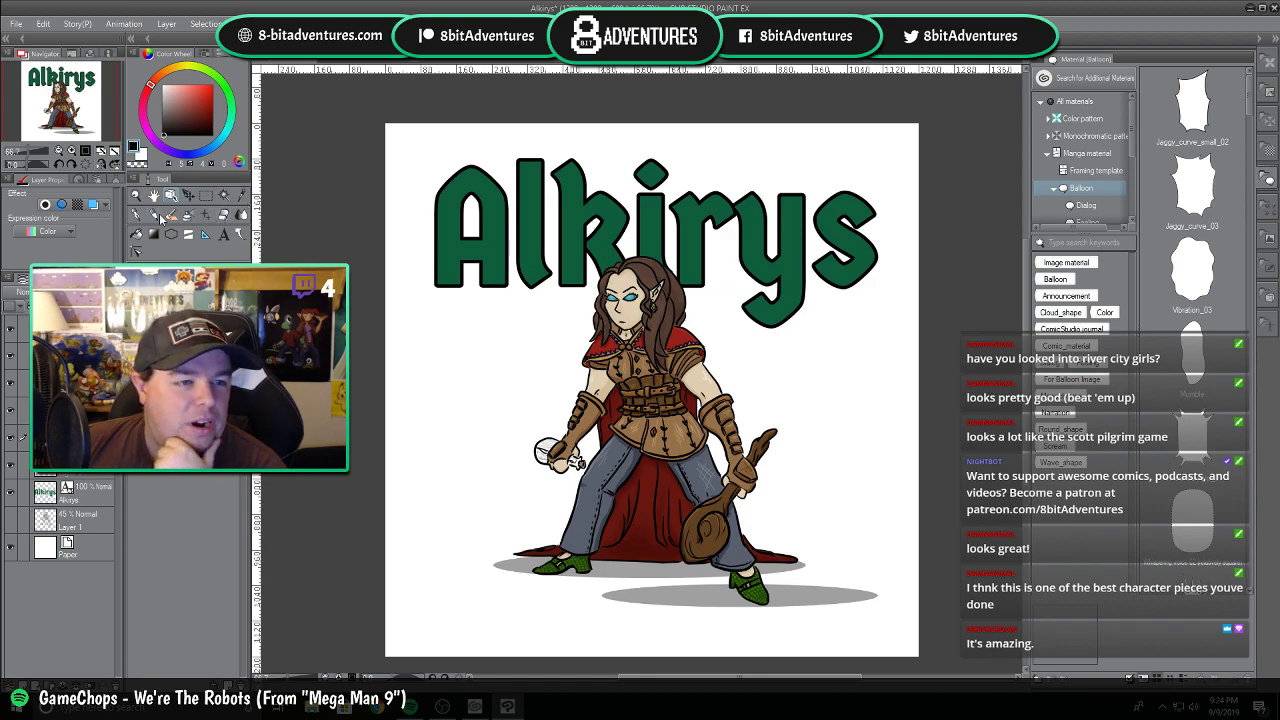
pyautogui.click(62, 23)
pyautogui.moveTo(40, 22)
pyautogui.moveTo(100, 316)
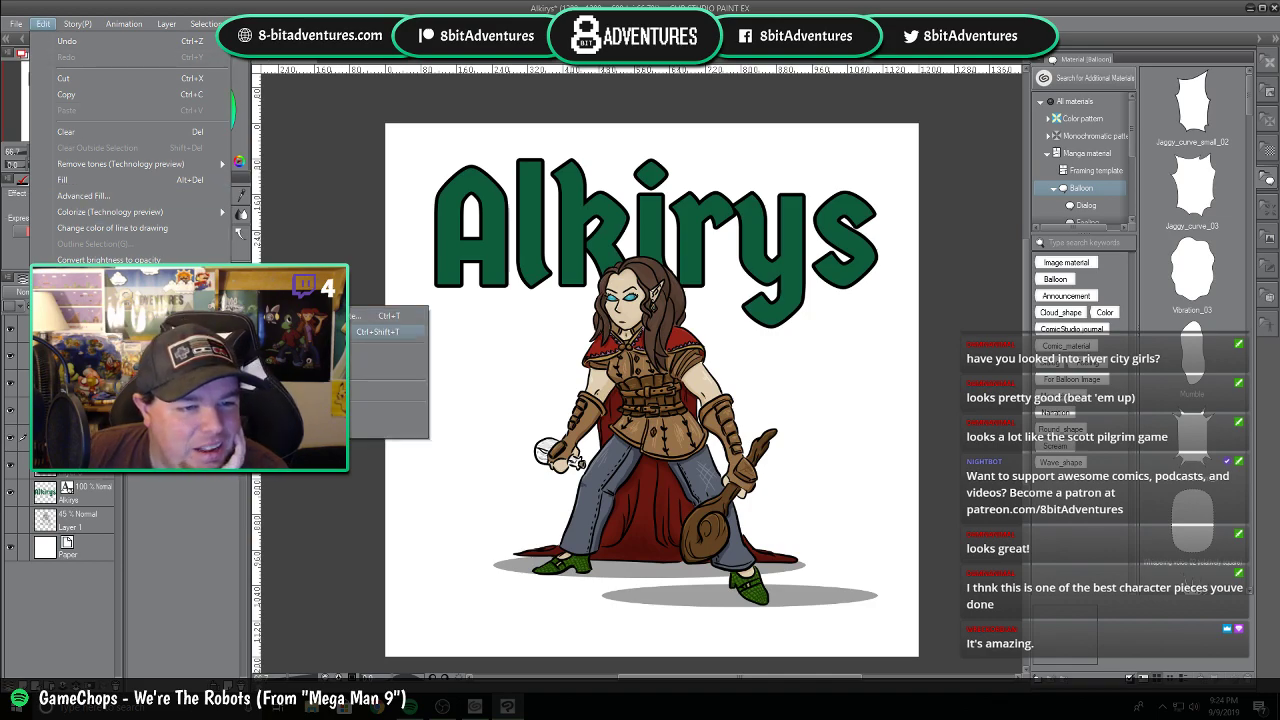
pyautogui.click(390, 331)
pyautogui.moveTo(606, 600); pyautogui.dragTo(702, 596)
pyautogui.moveTo(843, 601); pyautogui.dragTo(777, 604)
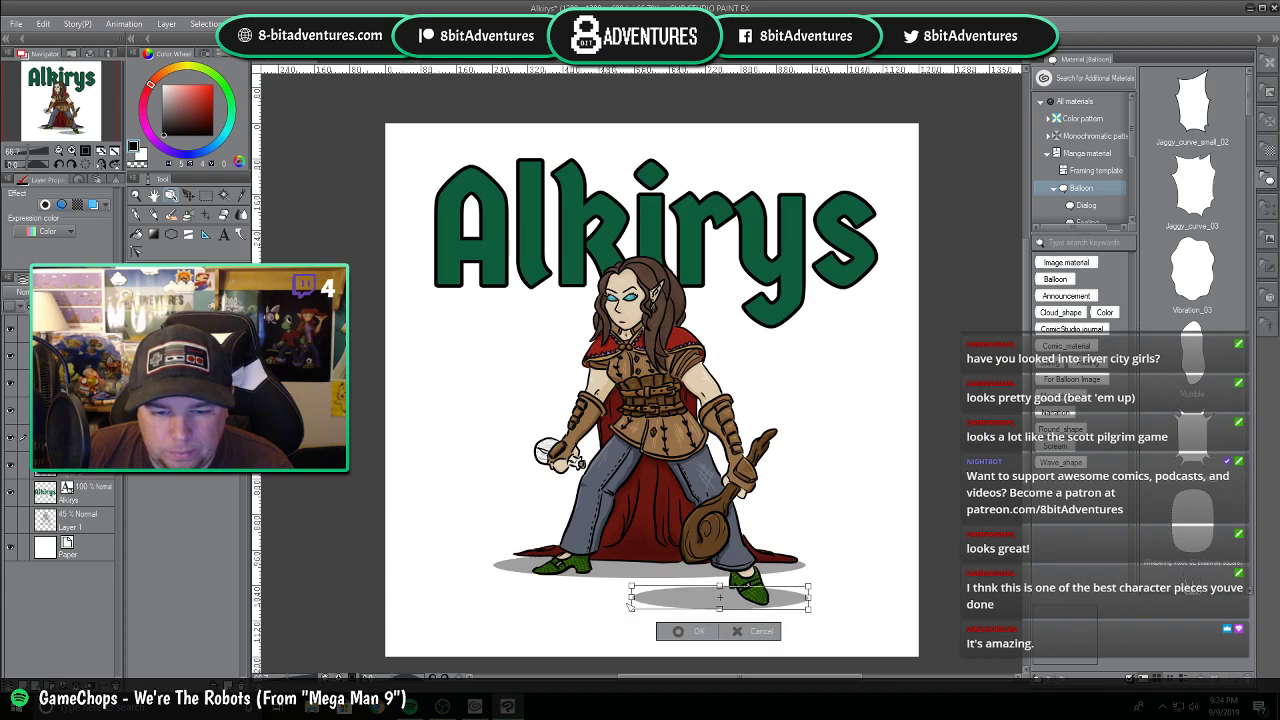
pyautogui.moveTo(635, 597); pyautogui.dragTo(749, 604)
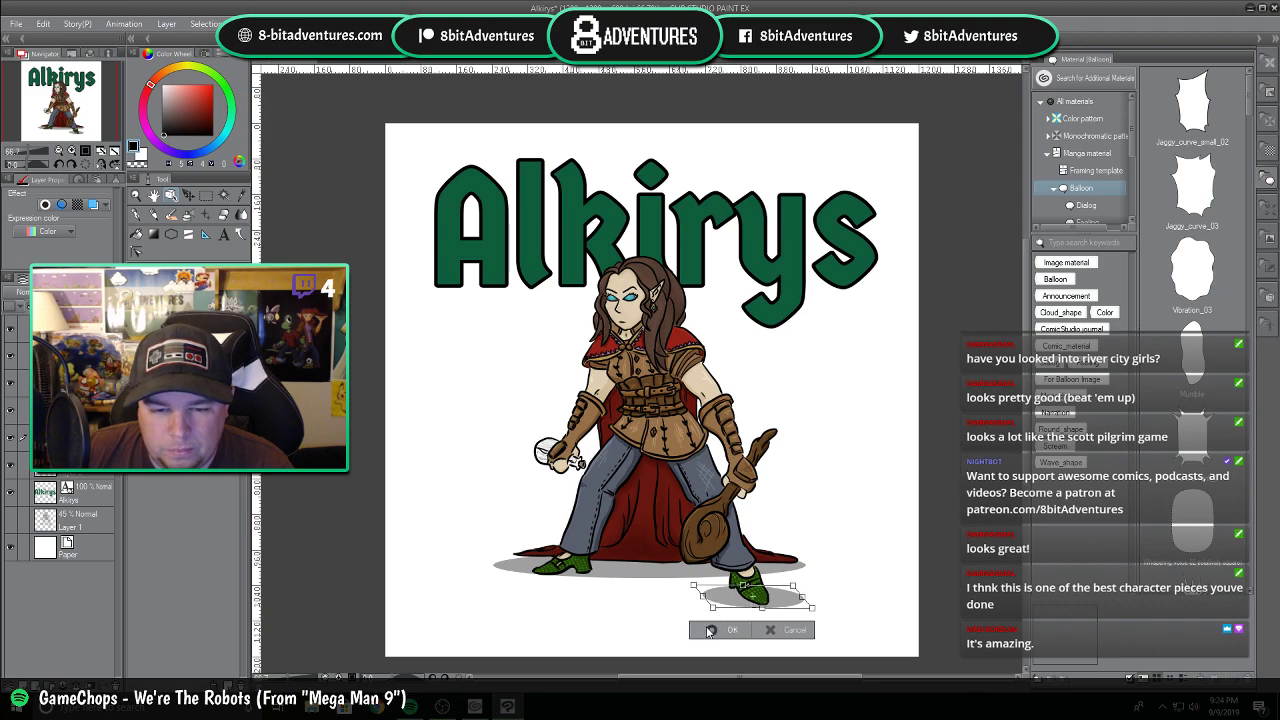
pyautogui.click(714, 630)
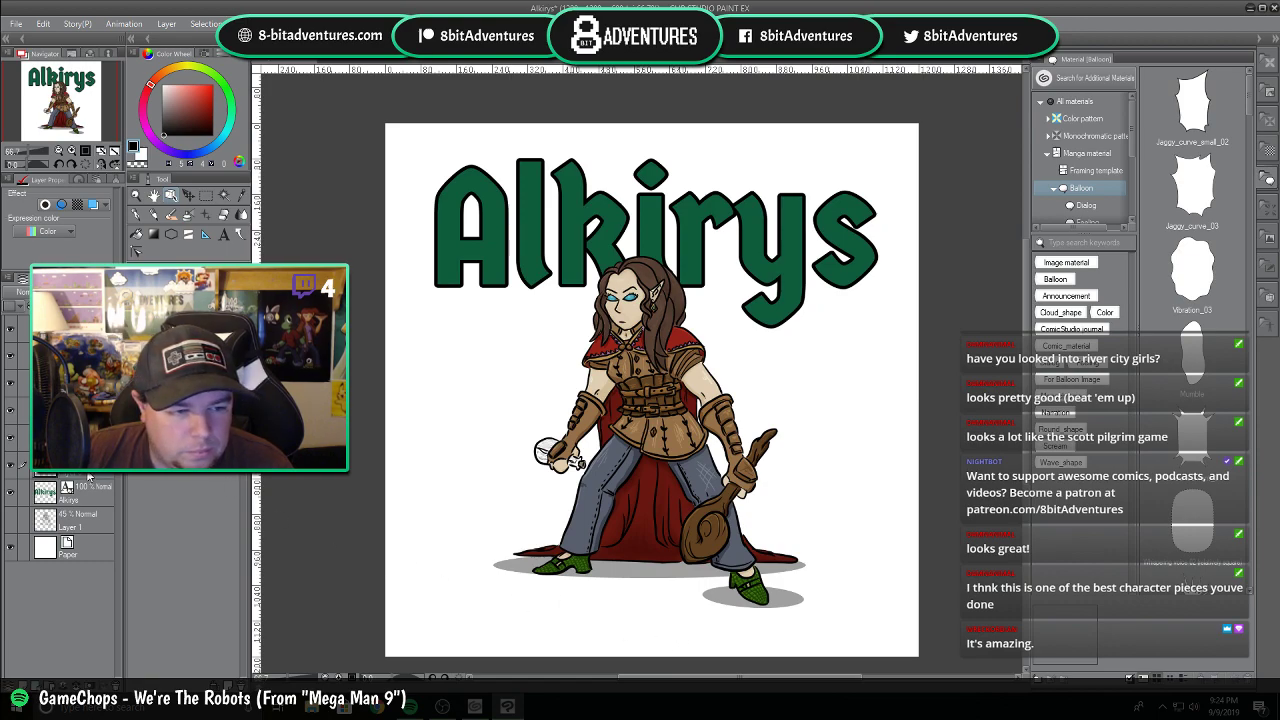
# Free-transform the rear foot's shadow, shifting it slightly so it extends a little past the cape's hem on the front-foot side.
pyautogui.click(45, 23)
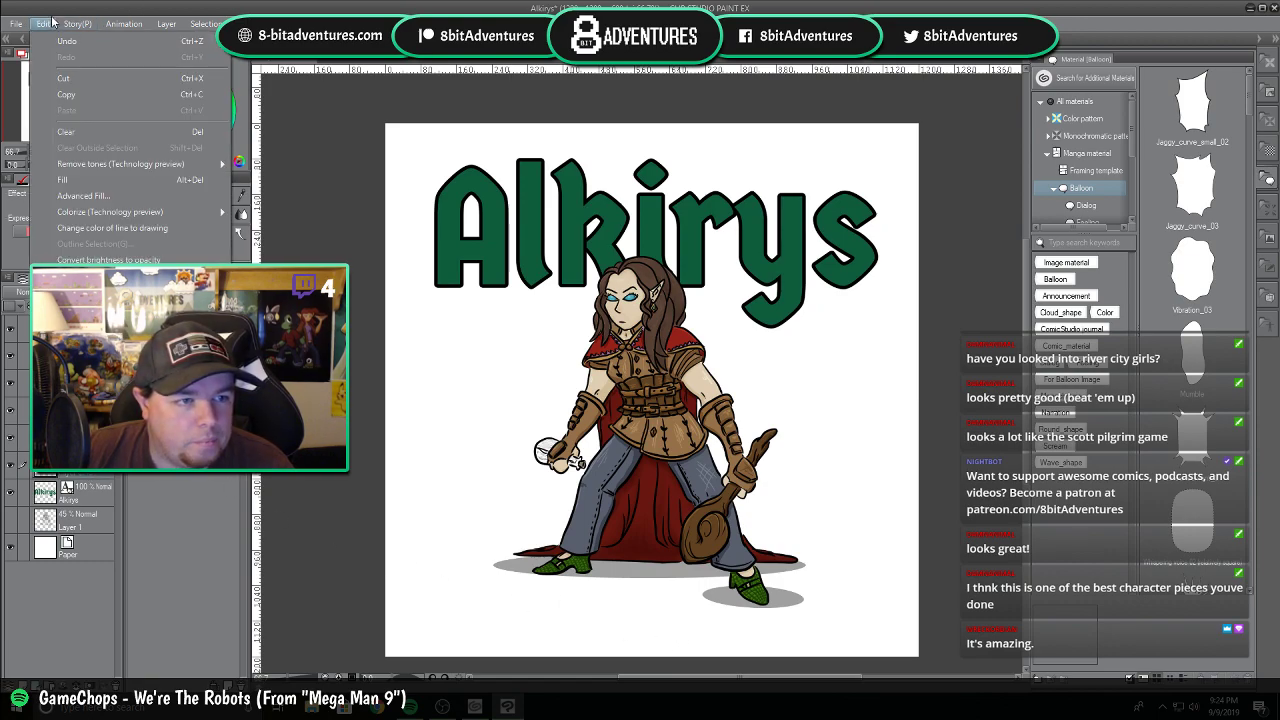
pyautogui.moveTo(100, 315)
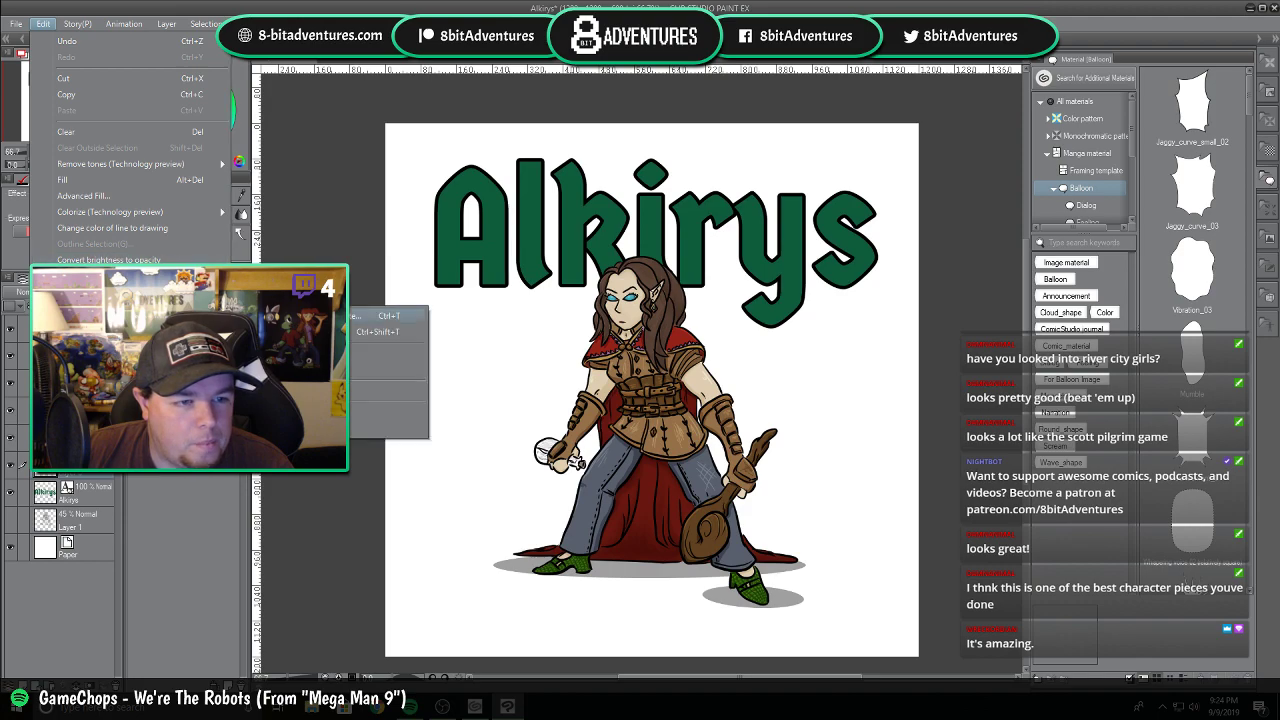
pyautogui.click(385, 331)
pyautogui.moveTo(650, 580); pyautogui.dragTo(672, 590)
pyautogui.click(618, 609)
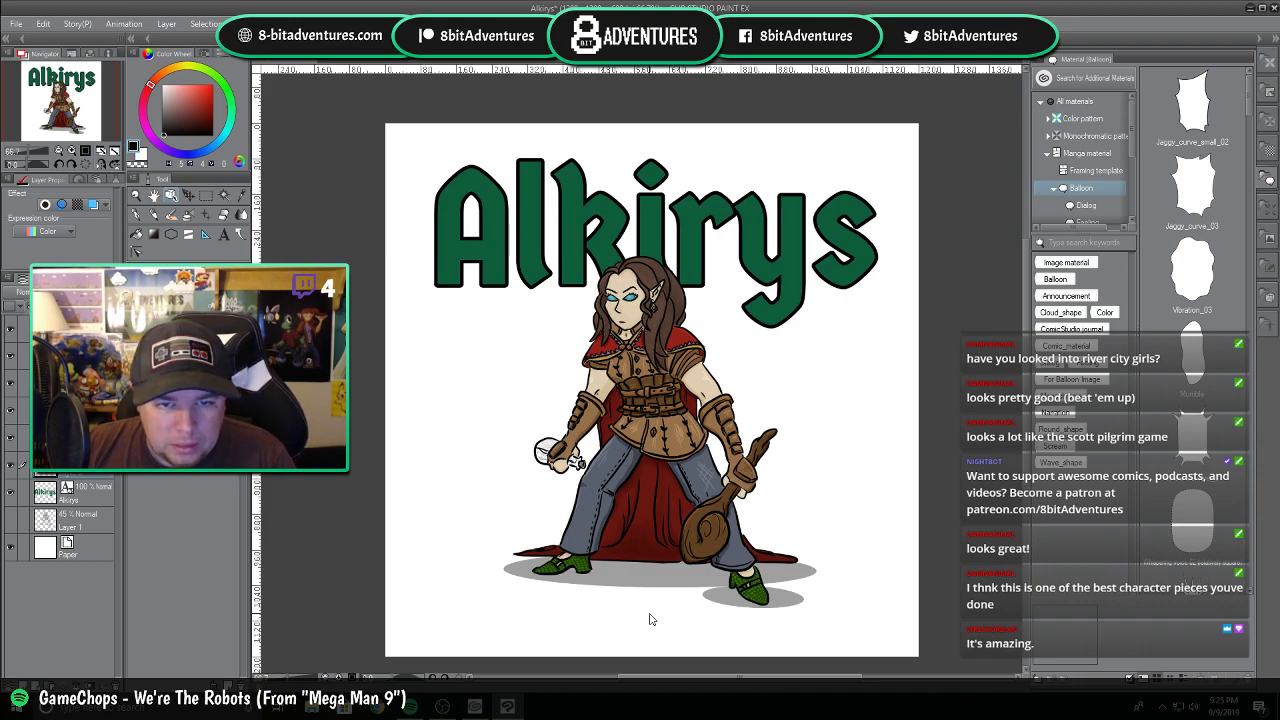
# Remove the black border effect from the "Alkirys" title text layer and save the illustration.
pyautogui.click(90, 490)
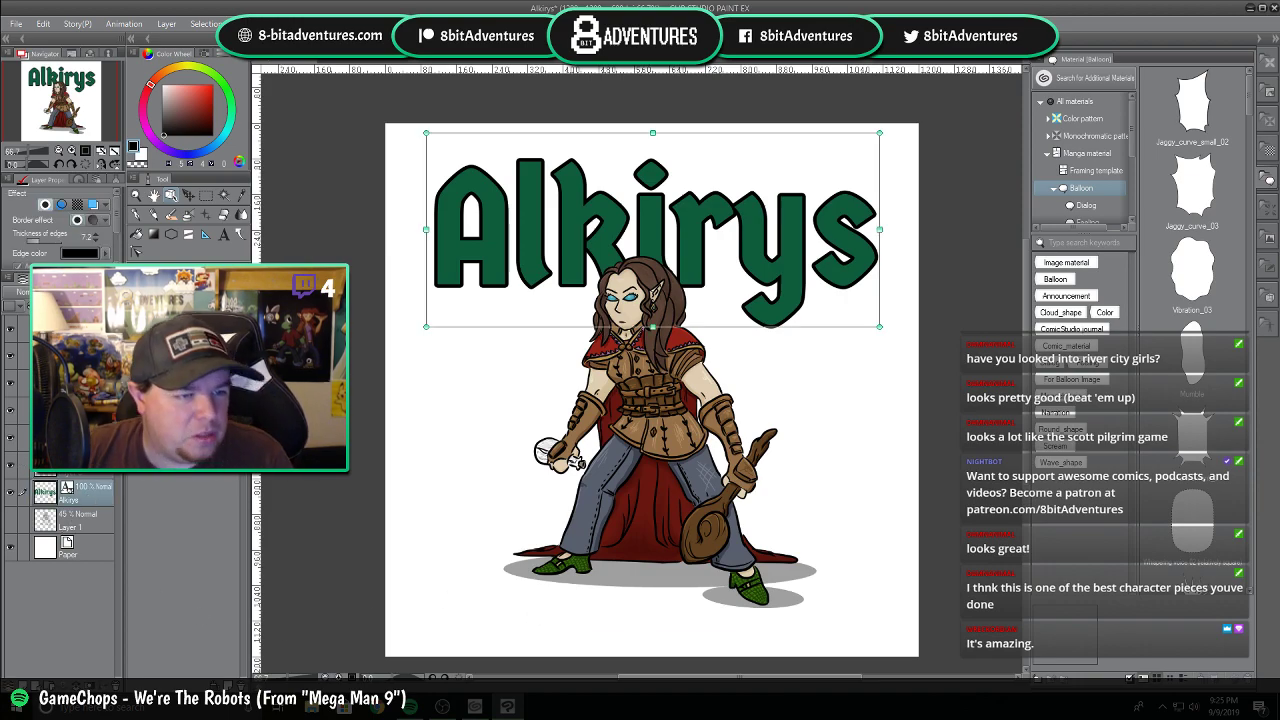
pyautogui.click(44, 205)
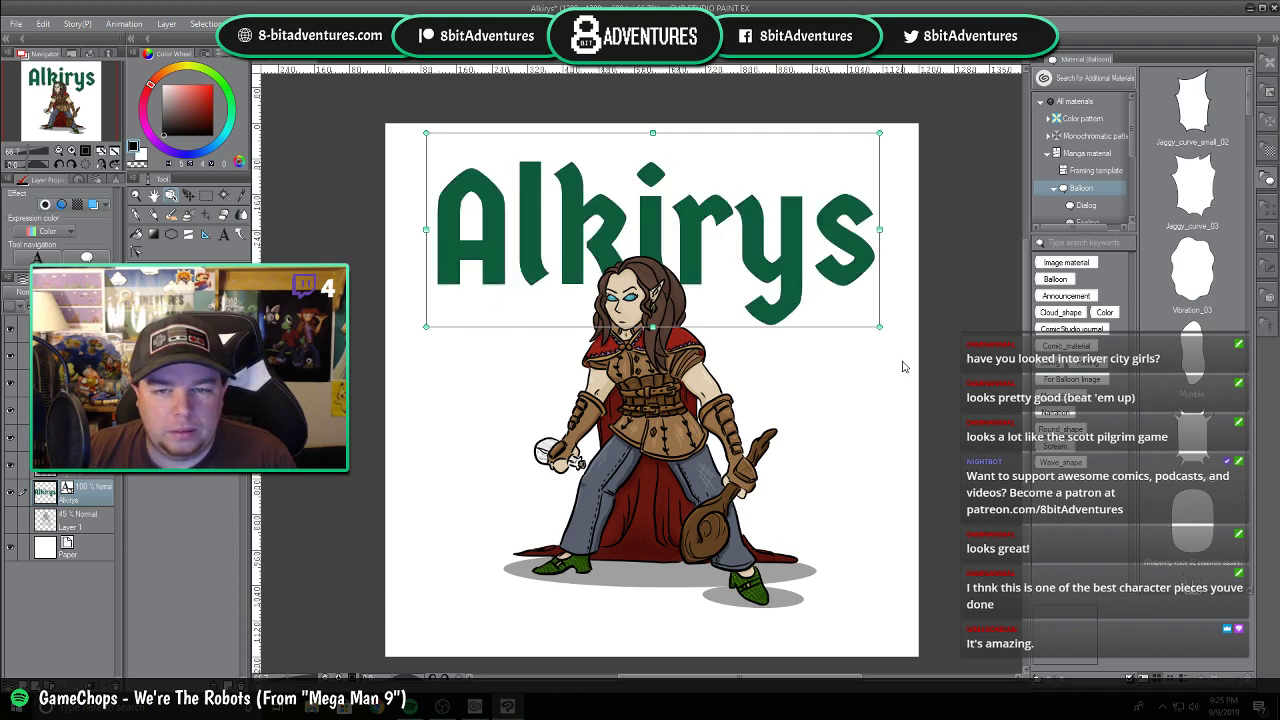
pyautogui.press('o')
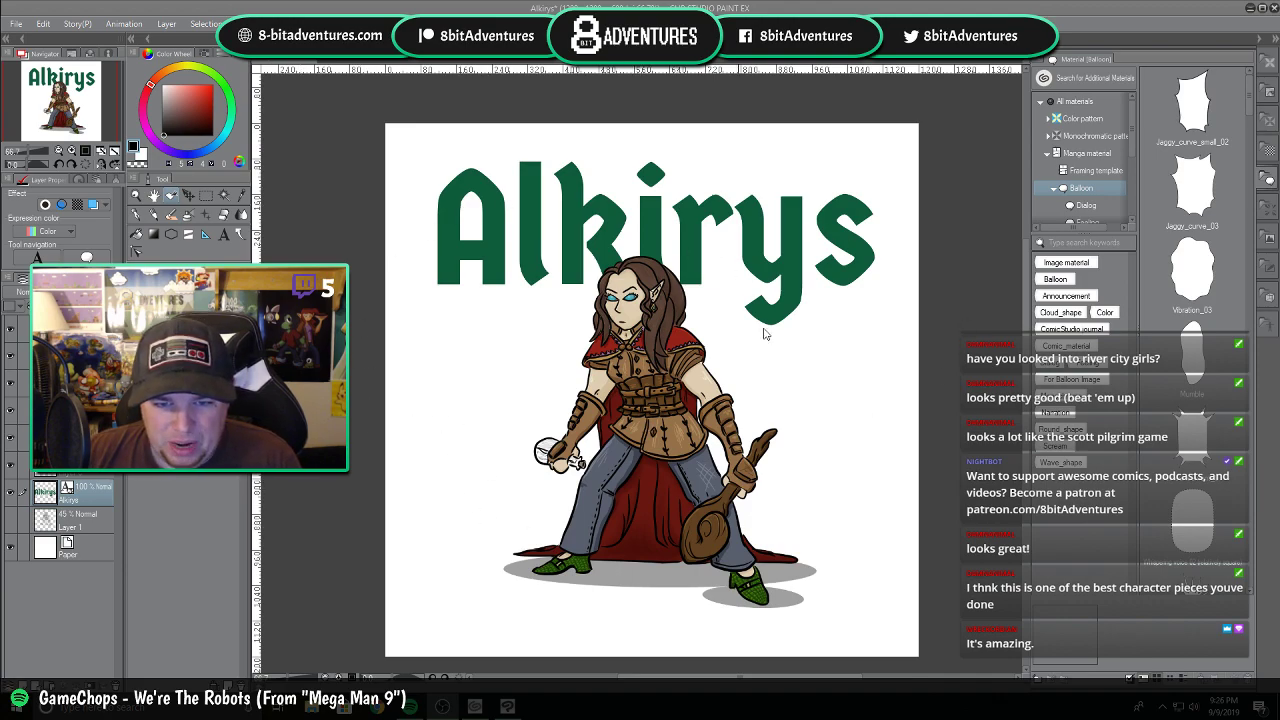
pyautogui.scroll(3, 680, 448)
pyautogui.scroll(-2, 425, 422)
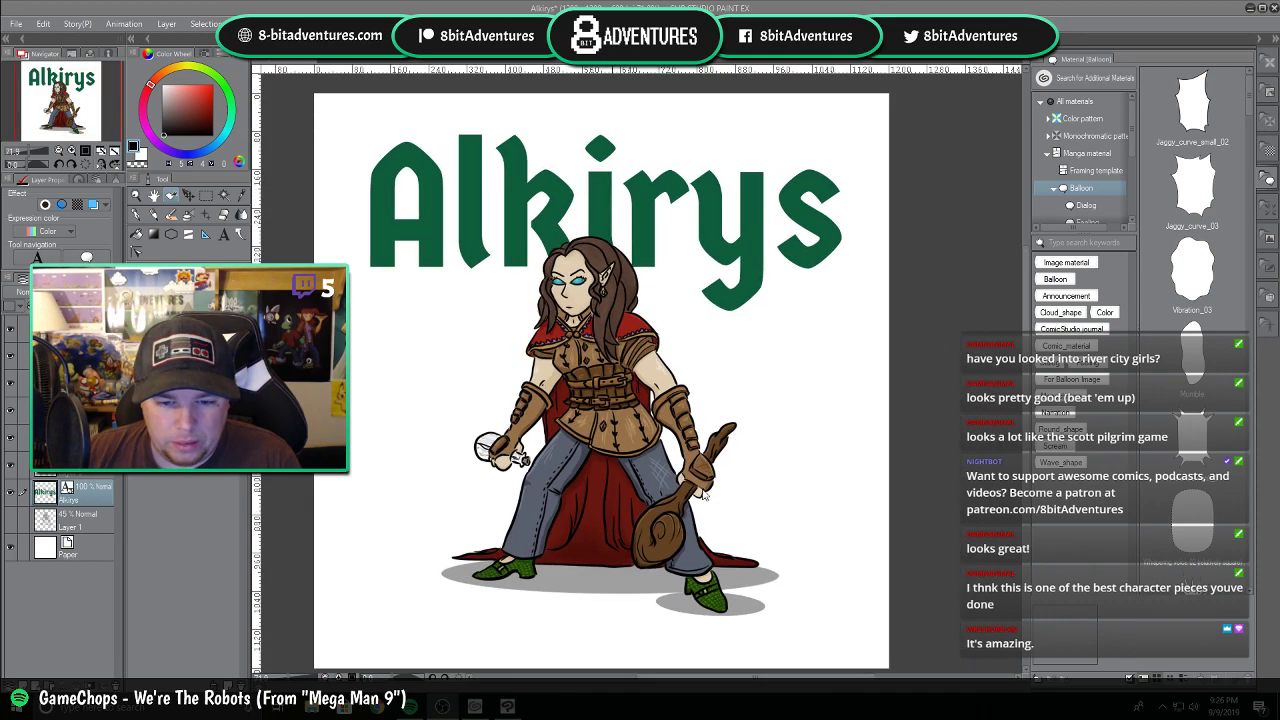
pyautogui.moveTo(828, 678); pyautogui.dragTo(811, 678)
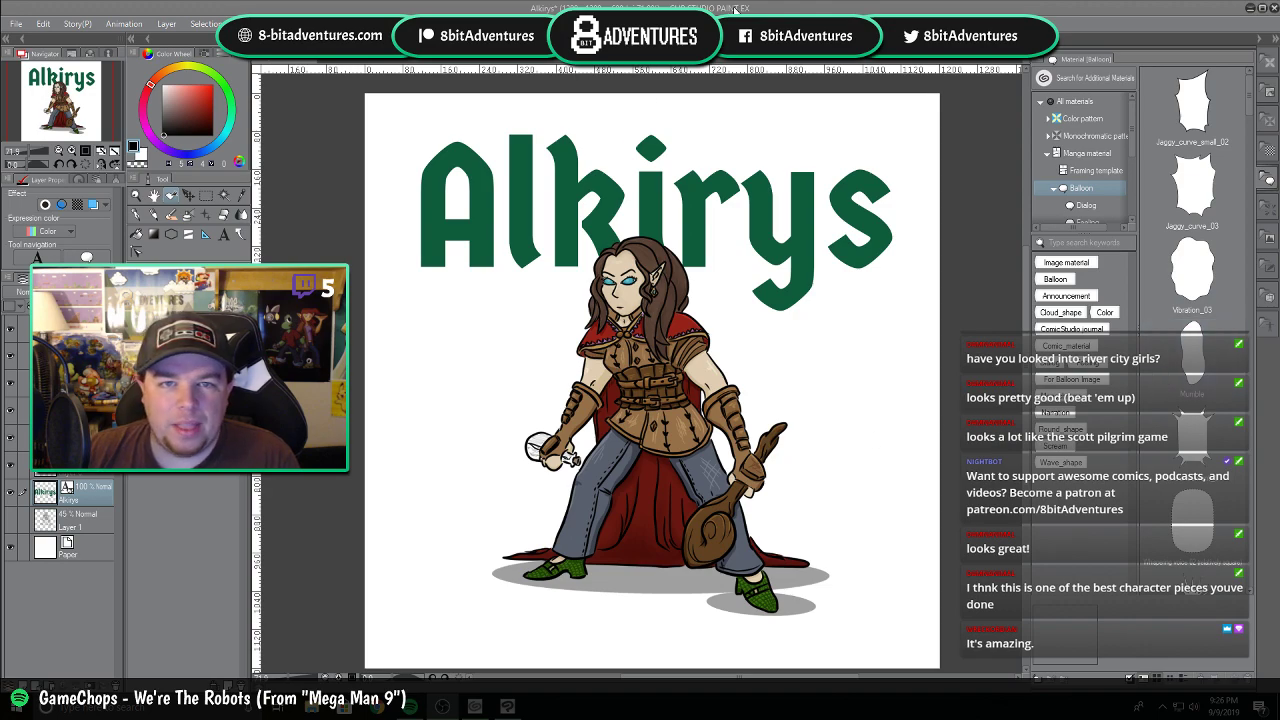
pyautogui.click(16, 23)
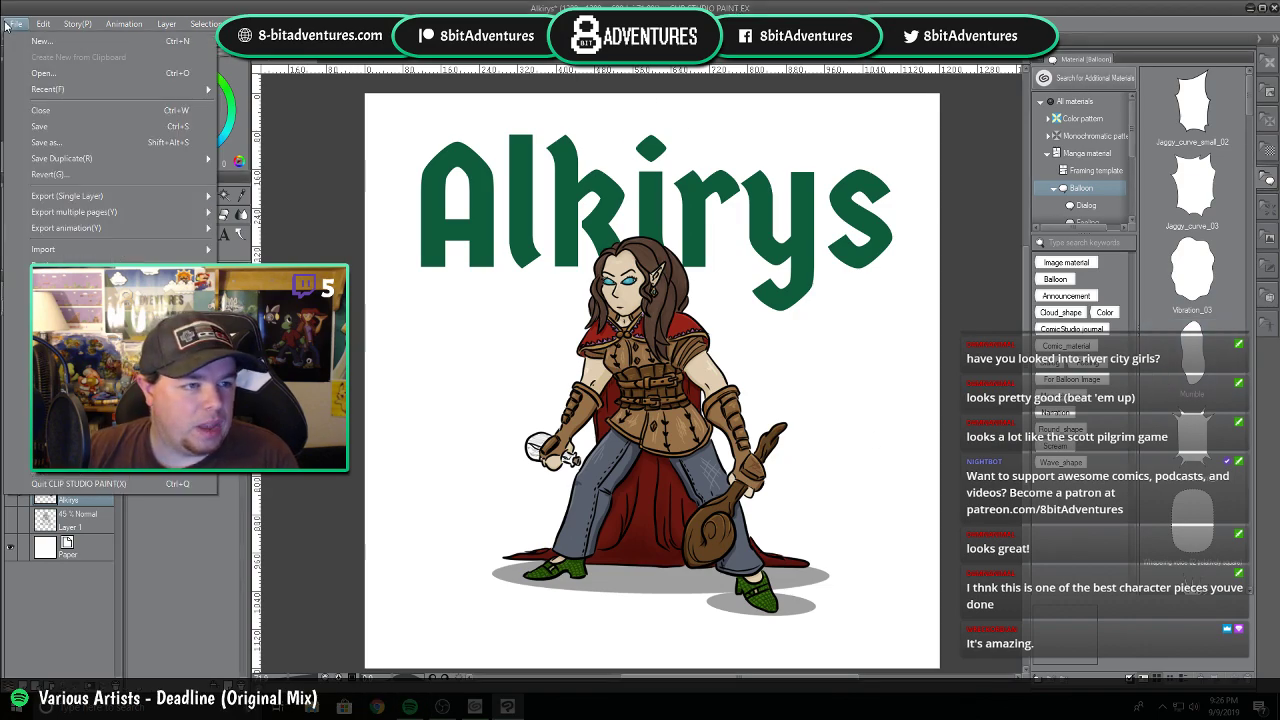
pyautogui.click(50, 127)
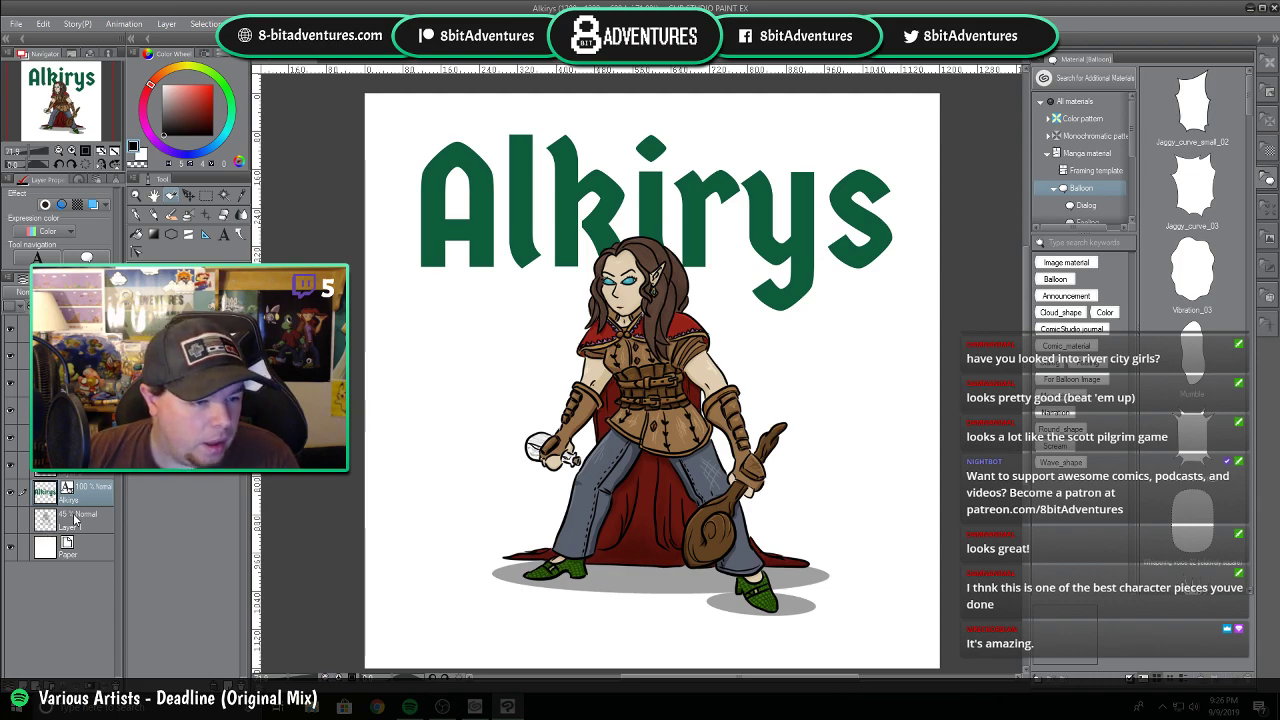
# Add a new layer behind the character for background line art and select the Pen tool.
pyautogui.click(80, 438)
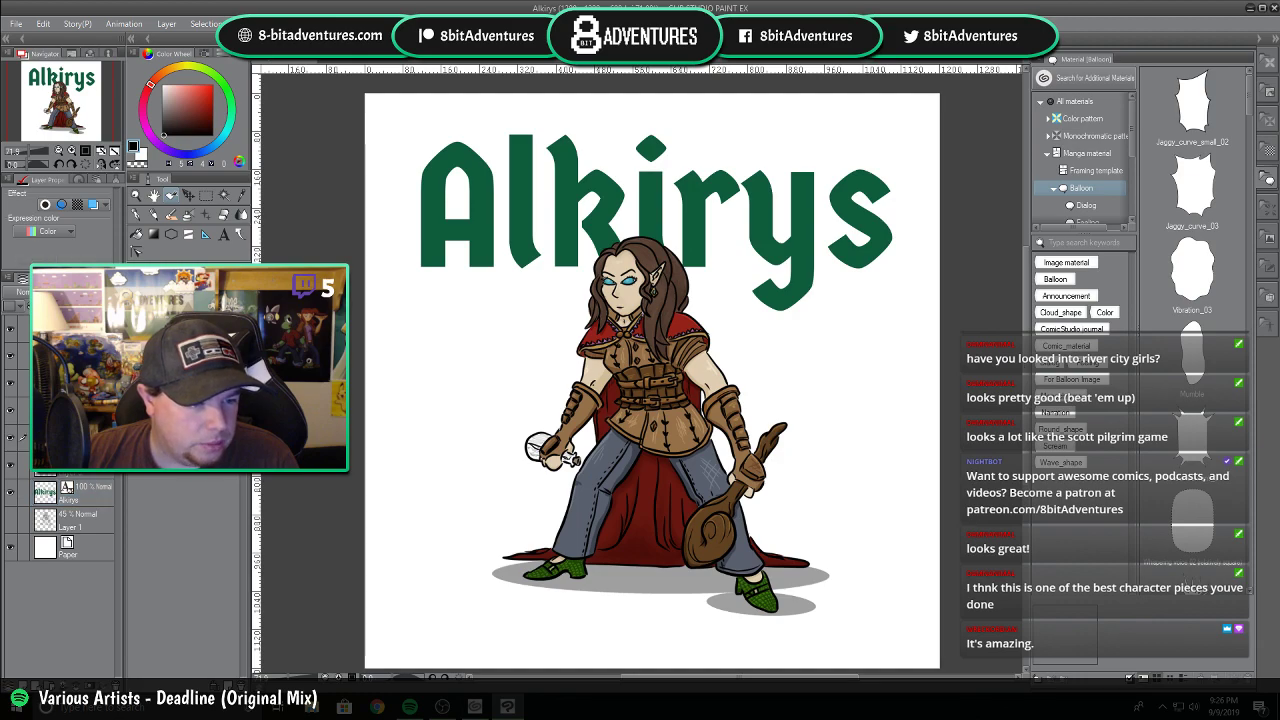
pyautogui.hotkey('ctrl', 'shift', 'n')
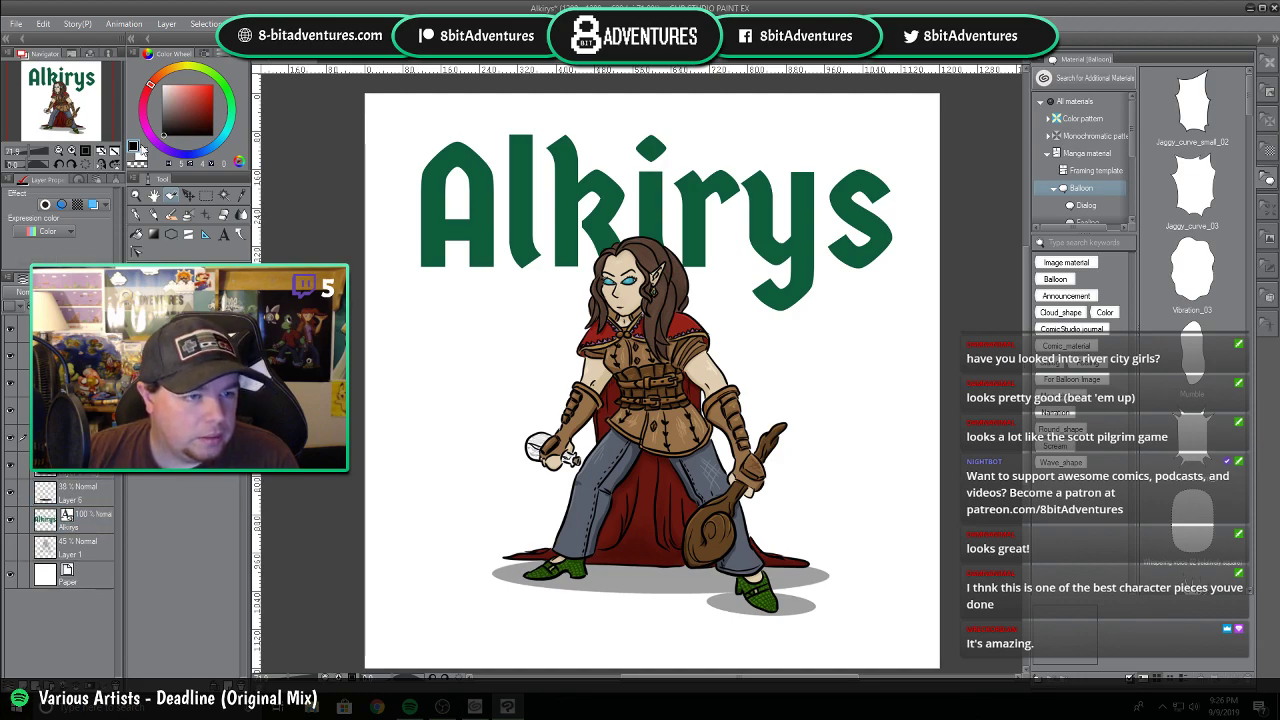
pyautogui.click(137, 215)
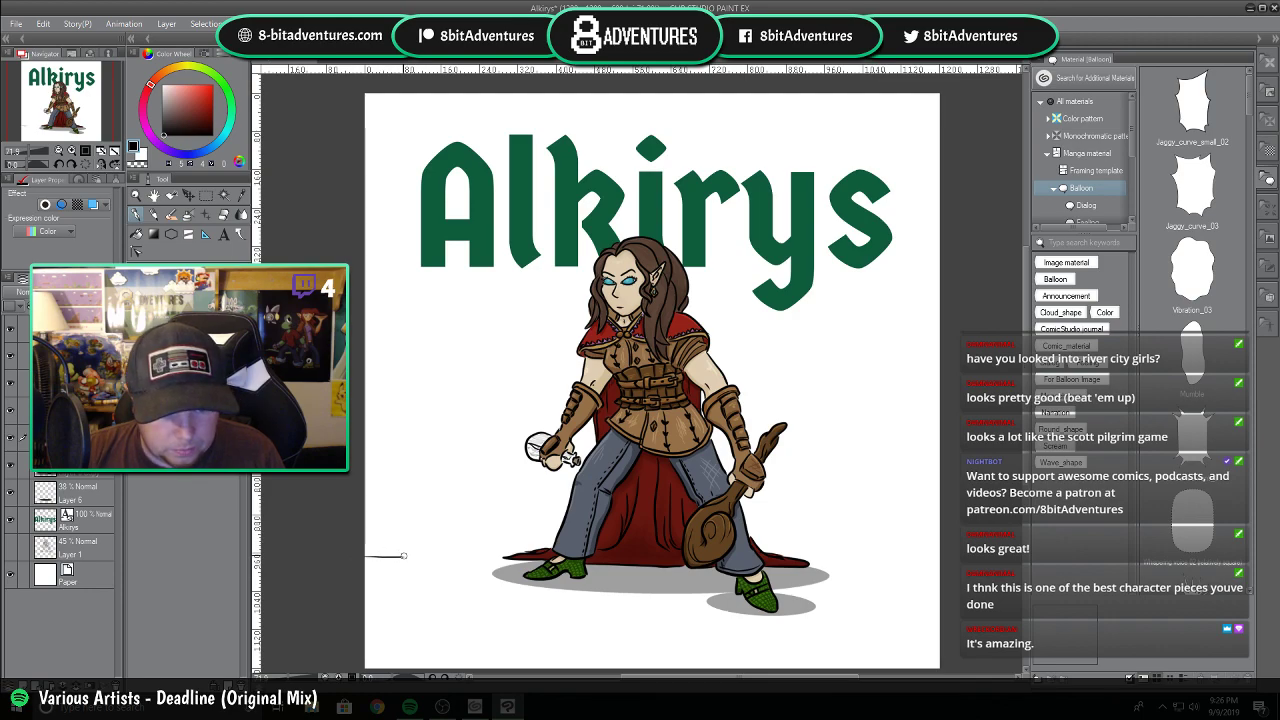
pyautogui.moveTo(402, 553)
pyautogui.mouseDown()
pyautogui.moveTo(398, 533)
pyautogui.moveTo(424, 542)
pyautogui.mouseUp()
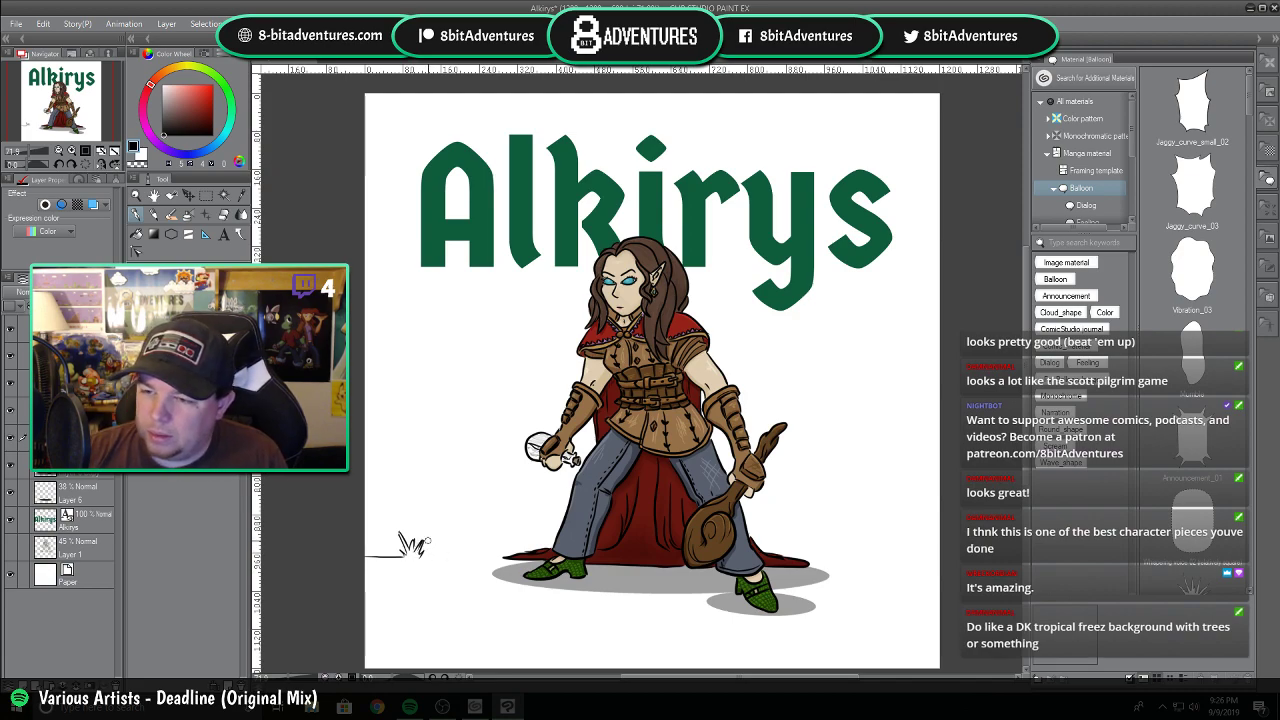
pyautogui.hotkey('ctrl', 'z')
pyautogui.hotkey('ctrl', 'z')
pyautogui.hotkey('ctrl', 'z')
pyautogui.hotkey('ctrl', 'z')
pyautogui.hotkey('ctrl', 'z')
pyautogui.hotkey('ctrl', 'z')
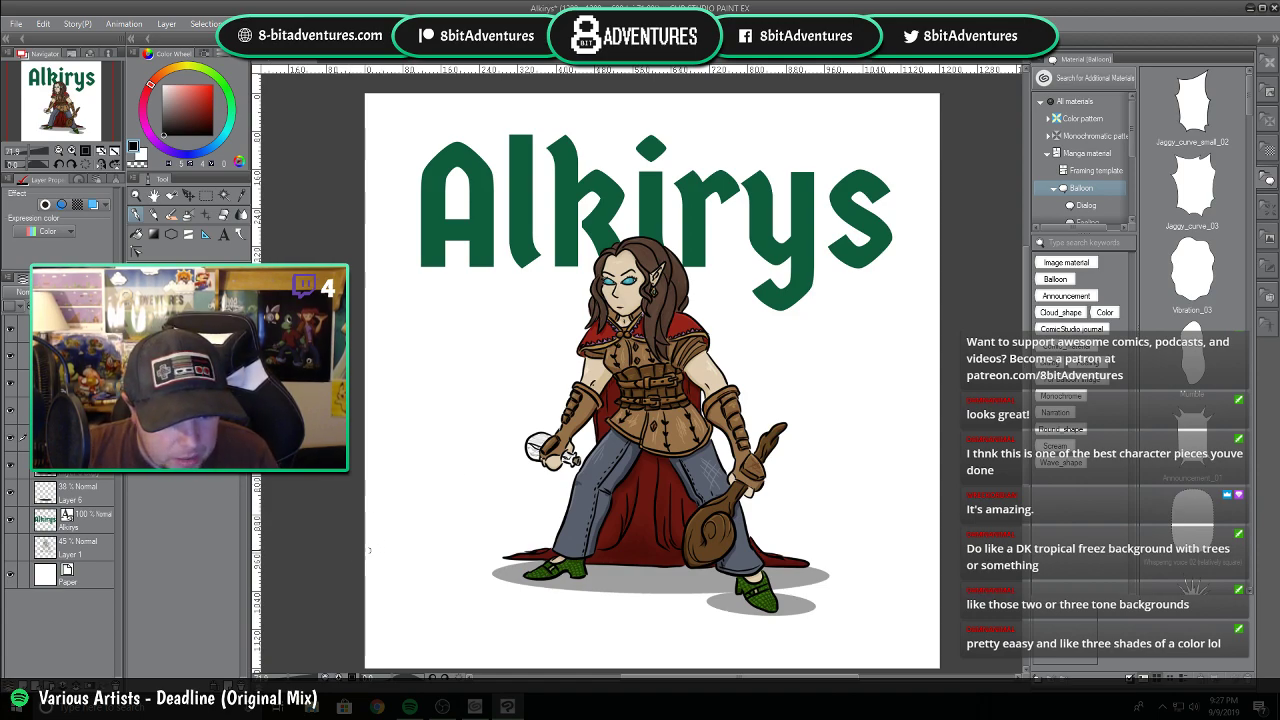
# Ink a ground line with grass tufts on both sides behind the character, ending in a cropped tree stump at the canvas's right edge.
pyautogui.moveTo(361, 548)
pyautogui.mouseDown()
pyautogui.moveTo(393, 548)
pyautogui.moveTo(415, 518)
pyautogui.moveTo(427, 538)
pyautogui.mouseUp()
pyautogui.moveTo(425, 549)
pyautogui.mouseDown()
pyautogui.moveTo(475, 550)
pyautogui.moveTo(492, 532)
pyautogui.mouseUp()
pyautogui.moveTo(495, 549)
pyautogui.mouseDown()
pyautogui.moveTo(503, 522)
pyautogui.moveTo(501, 538)
pyautogui.moveTo(526, 549)
pyautogui.mouseUp()
pyautogui.moveTo(779, 543)
pyautogui.mouseDown()
pyautogui.moveTo(796, 520)
pyautogui.moveTo(814, 551)
pyautogui.moveTo(854, 550)
pyautogui.moveTo(858, 538)
pyautogui.moveTo(892, 549)
pyautogui.mouseUp()
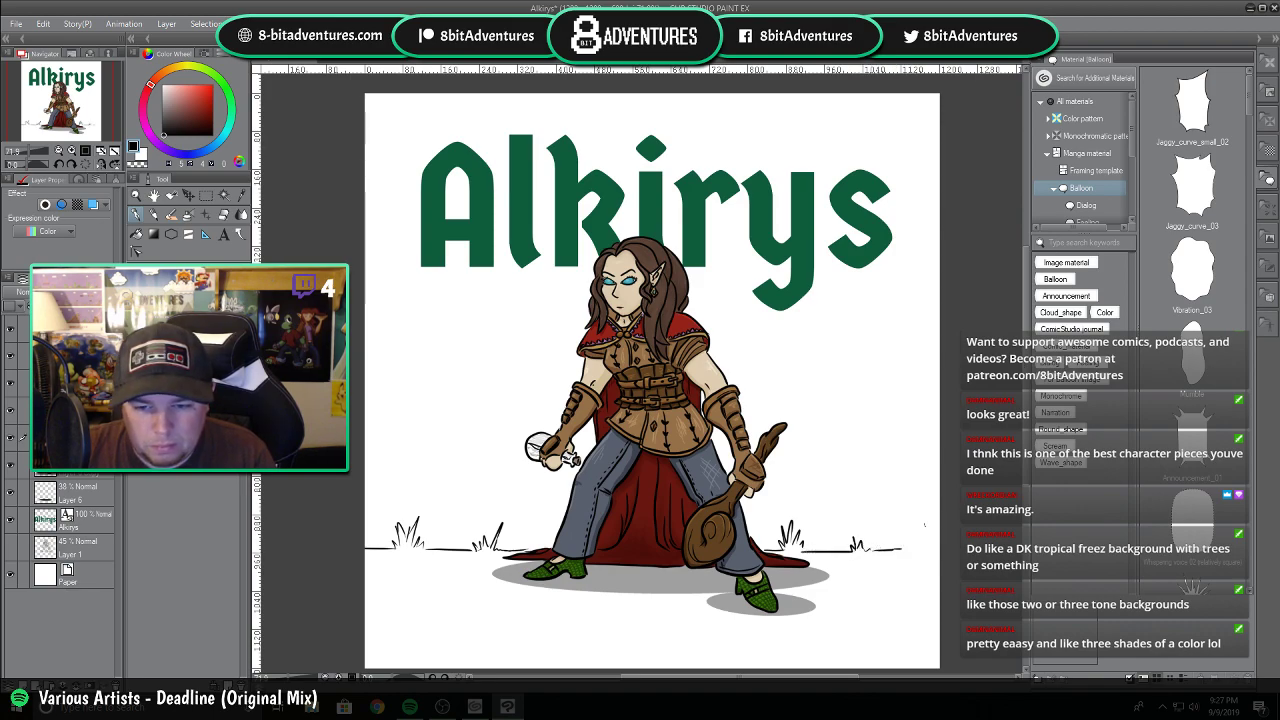
pyautogui.moveTo(942, 516)
pyautogui.mouseDown()
pyautogui.moveTo(909, 515)
pyautogui.moveTo(923, 515)
pyautogui.moveTo(907, 517)
pyautogui.moveTo(899, 557)
pyautogui.moveTo(927, 559)
pyautogui.moveTo(909, 515)
pyautogui.moveTo(910, 547)
pyautogui.moveTo(930, 545)
pyautogui.moveTo(926, 518)
pyautogui.moveTo(938, 518)
pyautogui.moveTo(922, 550)
pyautogui.mouseUp()
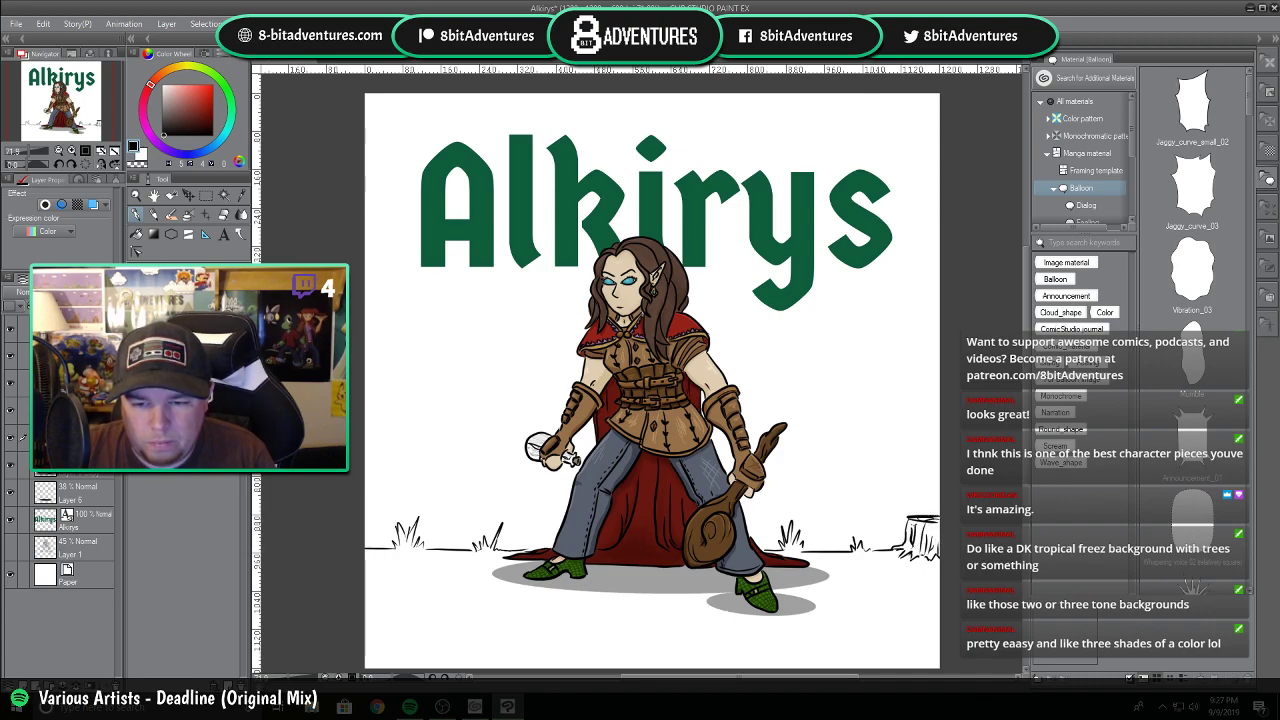
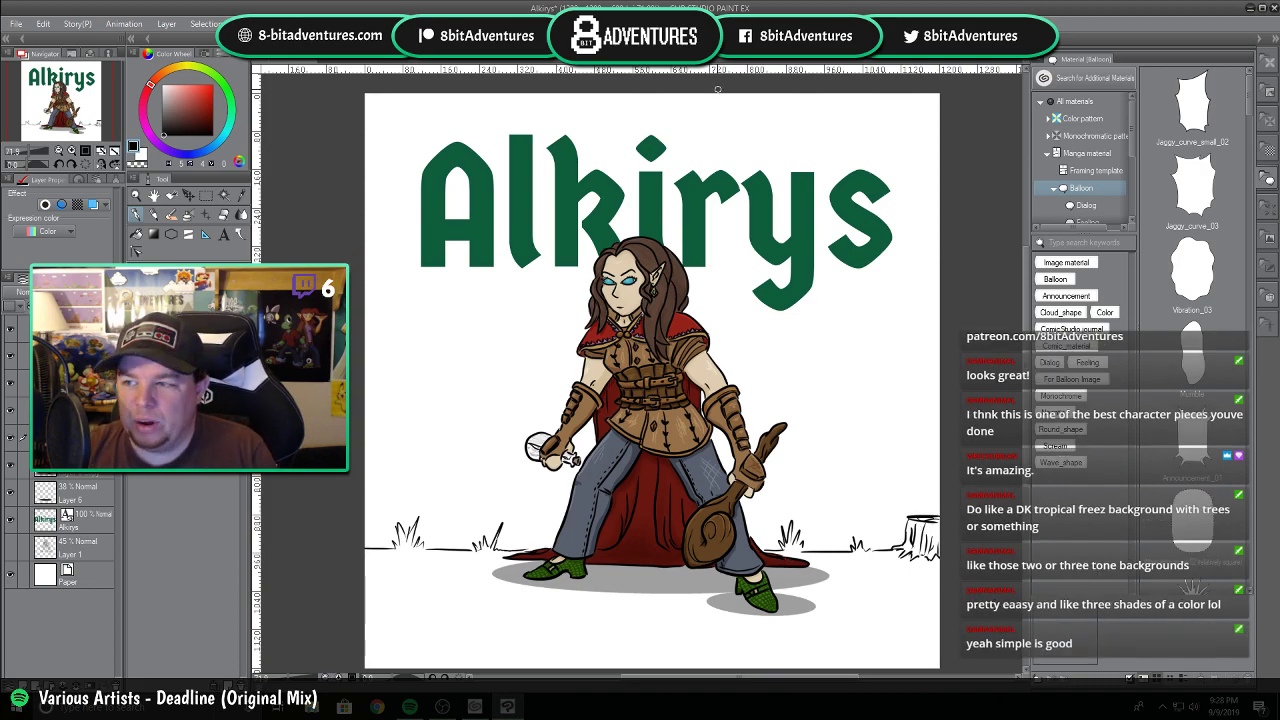
# Sketch a large tree with scalloped foliage and a trunk along each side of the canvas behind the character.
pyautogui.moveTo(762, 95)
pyautogui.mouseDown()
pyautogui.moveTo(713, 136)
pyautogui.moveTo(725, 138)
pyautogui.moveTo(710, 177)
pyautogui.moveTo(714, 199)
pyautogui.moveTo(740, 213)
pyautogui.moveTo(735, 236)
pyautogui.moveTo(760, 276)
pyautogui.moveTo(774, 290)
pyautogui.moveTo(810, 279)
pyautogui.moveTo(830, 312)
pyautogui.moveTo(920, 286)
pyautogui.moveTo(937, 295)
pyautogui.moveTo(917, 340)
pyautogui.moveTo(920, 505)
pyautogui.moveTo(875, 529)
pyautogui.mouseUp()
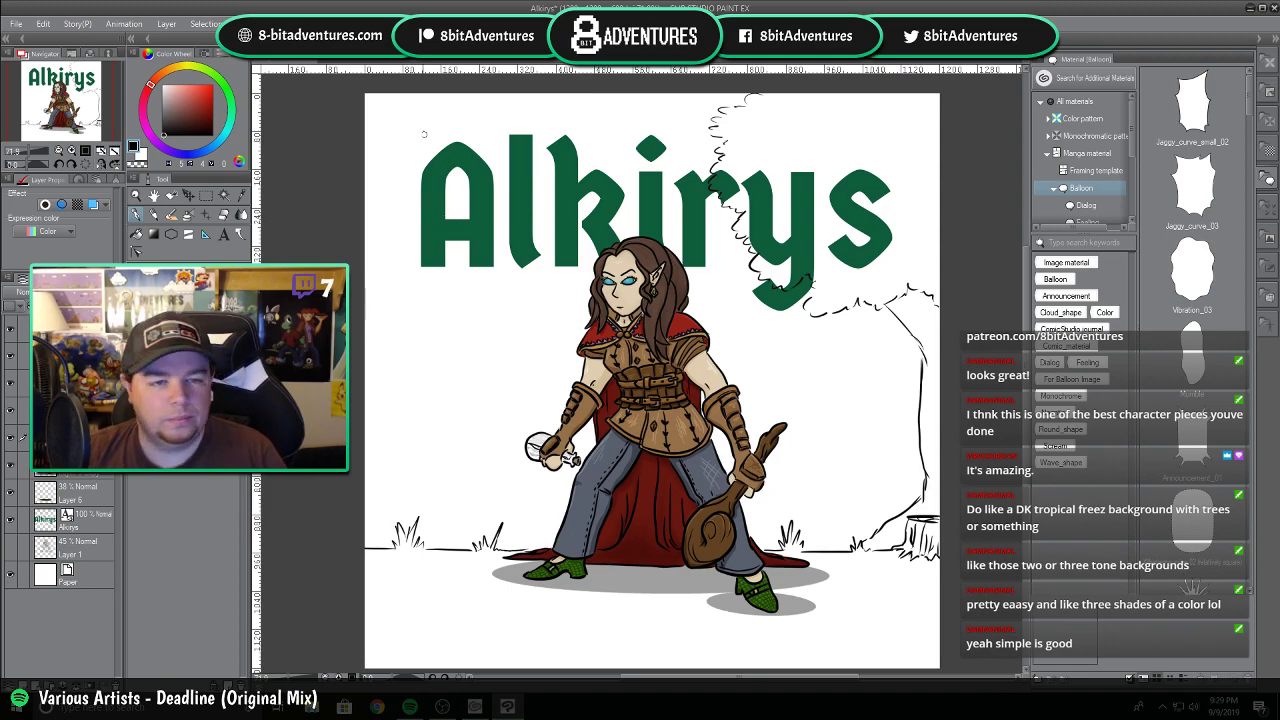
pyautogui.moveTo(365, 118)
pyautogui.mouseDown()
pyautogui.moveTo(432, 106)
pyautogui.moveTo(438, 138)
pyautogui.moveTo(454, 131)
pyautogui.moveTo(492, 183)
pyautogui.moveTo(502, 201)
pyautogui.moveTo(486, 219)
pyautogui.moveTo(503, 258)
pyautogui.moveTo(481, 290)
pyautogui.moveTo(506, 283)
pyautogui.moveTo(524, 301)
pyautogui.moveTo(541, 354)
pyautogui.moveTo(534, 377)
pyautogui.moveTo(483, 386)
pyautogui.moveTo(463, 413)
pyautogui.moveTo(448, 405)
pyautogui.moveTo(408, 424)
pyautogui.moveTo(368, 410)
pyautogui.moveTo(387, 549)
pyautogui.mouseUp()
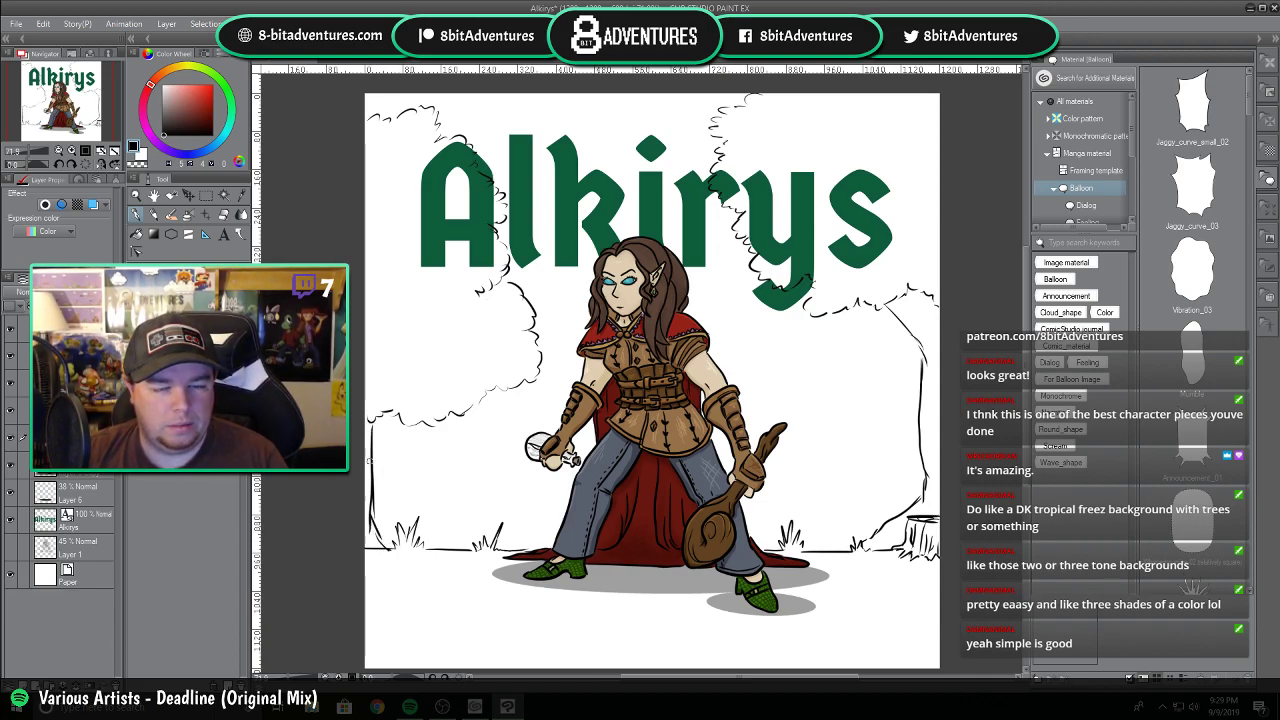
# Move the "Alkirys" title layer above the background line-art layer.
pyautogui.click(88, 518)
pyautogui.moveTo(88, 451); pyautogui.dragTo(88, 425)
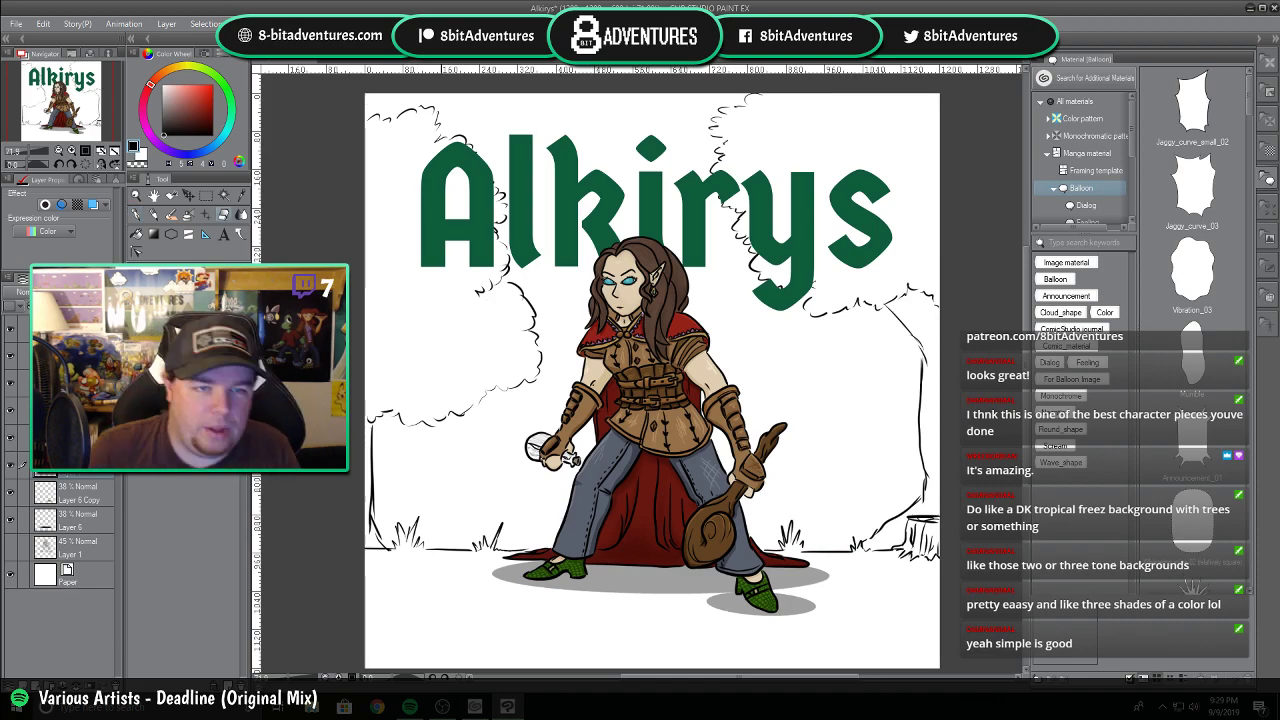
# Erase both large trees from the background, keeping the ground line, grass and stump, and save the illustration.
pyautogui.moveTo(361, 120)
pyautogui.mouseDown()
pyautogui.moveTo(421, 114)
pyautogui.moveTo(500, 209)
pyautogui.moveTo(525, 345)
pyautogui.moveTo(500, 410)
pyautogui.moveTo(355, 400)
pyautogui.moveTo(372, 540)
pyautogui.moveTo(366, 506)
pyautogui.mouseUp()
pyautogui.moveTo(761, 102)
pyautogui.mouseDown()
pyautogui.moveTo(717, 152)
pyautogui.moveTo(727, 191)
pyautogui.moveTo(838, 322)
pyautogui.moveTo(805, 275)
pyautogui.moveTo(865, 305)
pyautogui.moveTo(855, 273)
pyautogui.moveTo(898, 283)
pyautogui.moveTo(876, 296)
pyautogui.moveTo(947, 476)
pyautogui.moveTo(901, 492)
pyautogui.moveTo(868, 530)
pyautogui.mouseUp()
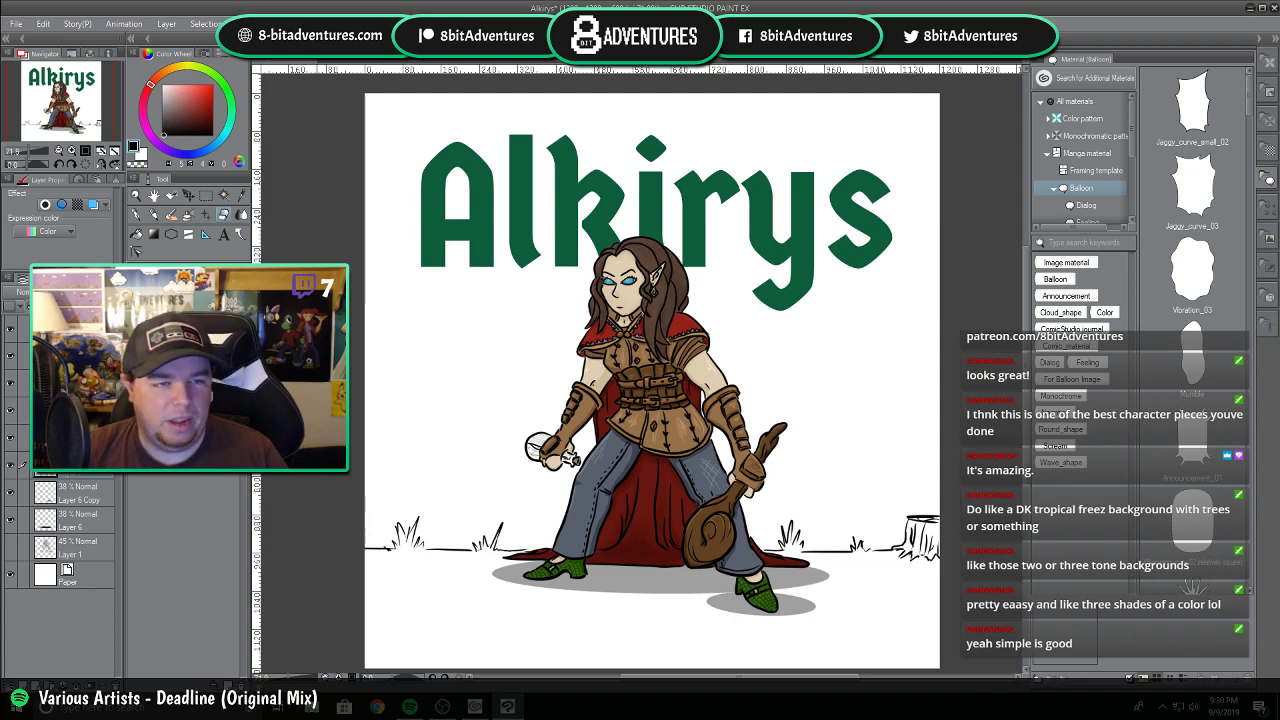
pyautogui.click(16, 23)
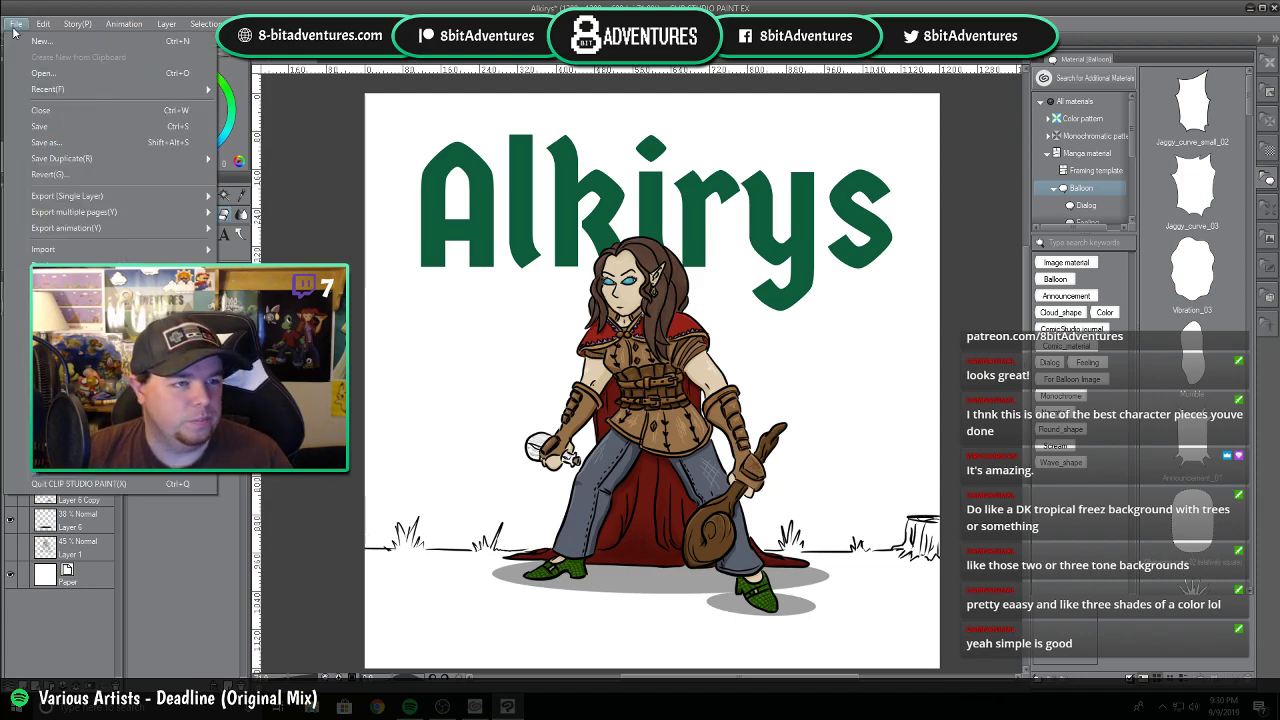
pyautogui.click(36, 127)
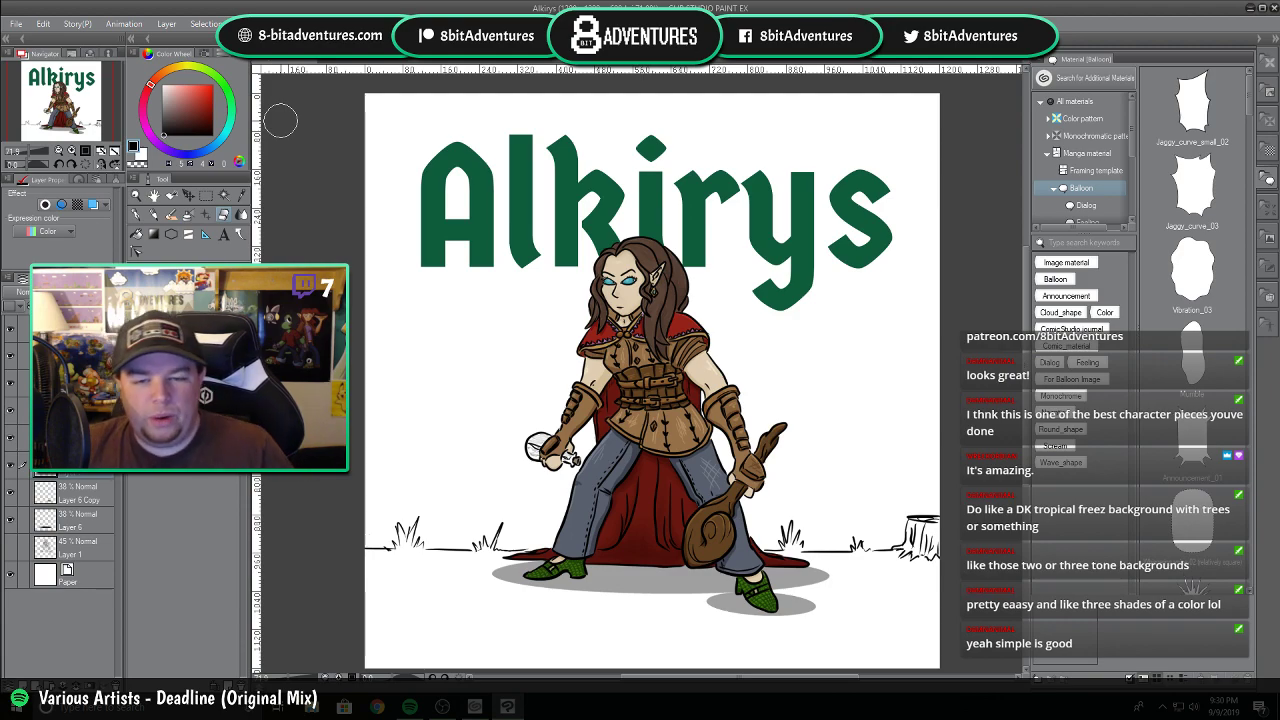
pyautogui.click(16, 23)
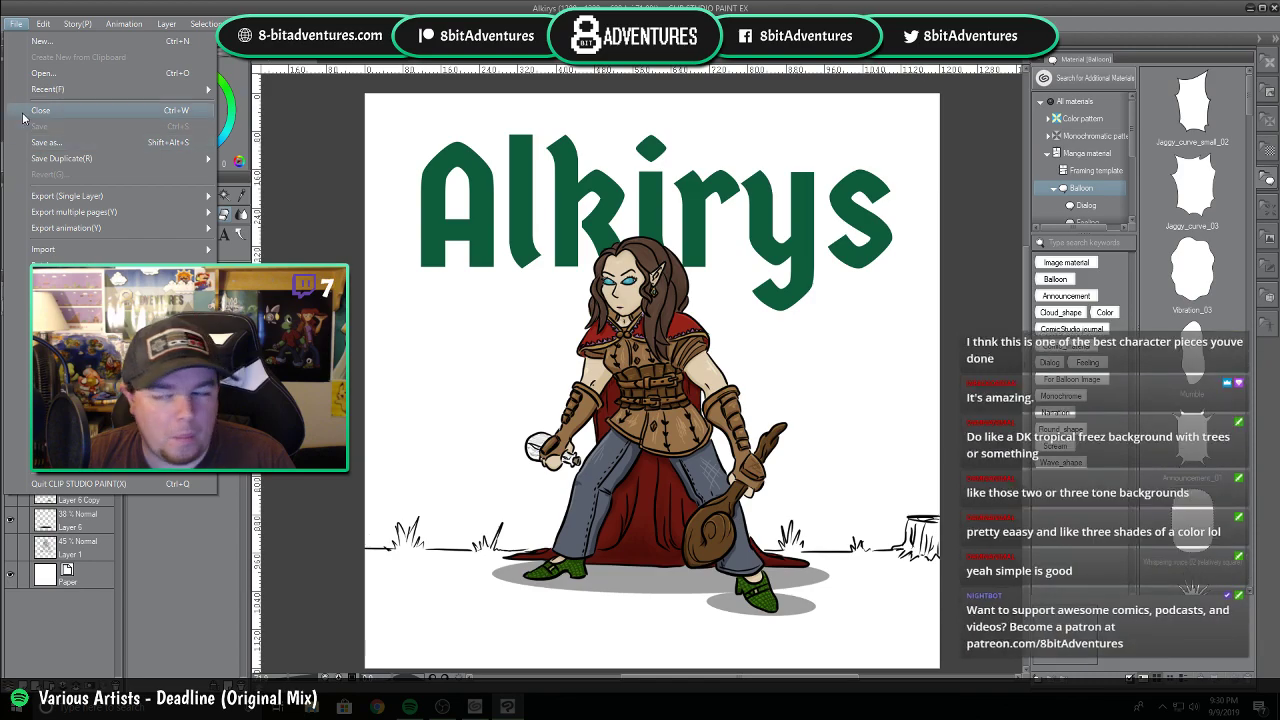
pyautogui.moveTo(43, 23)
pyautogui.click(330, 6)
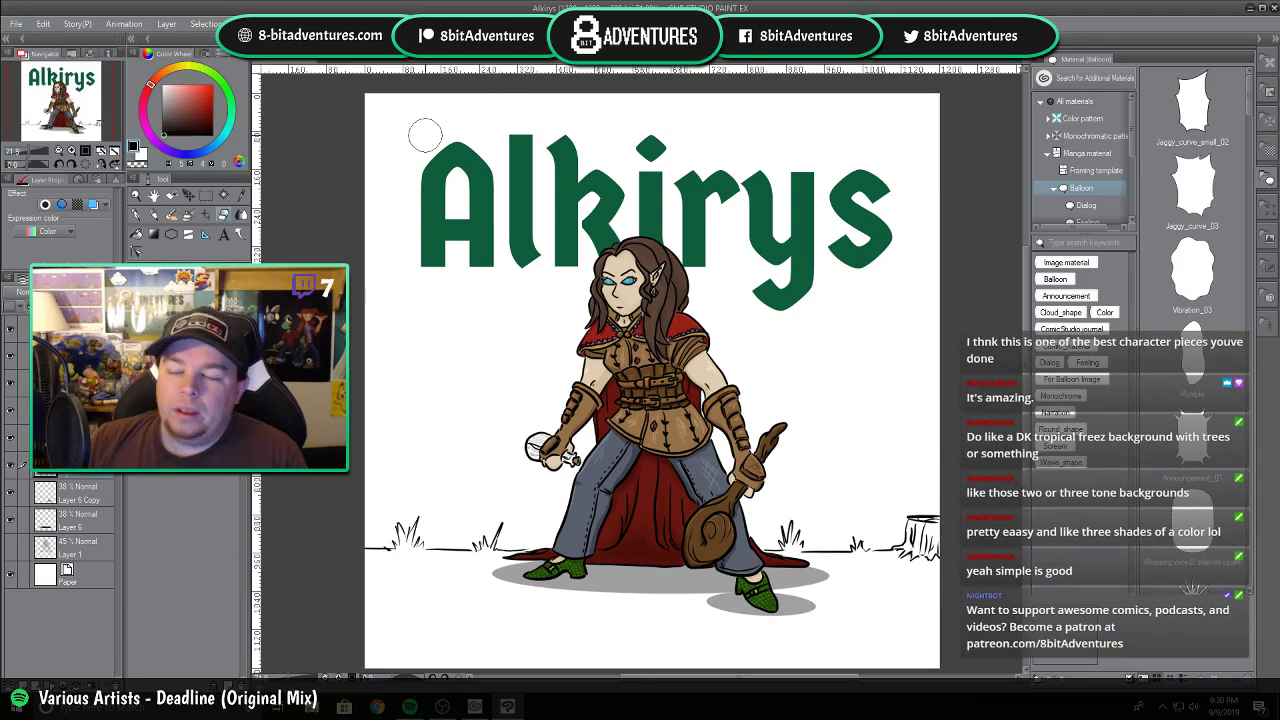